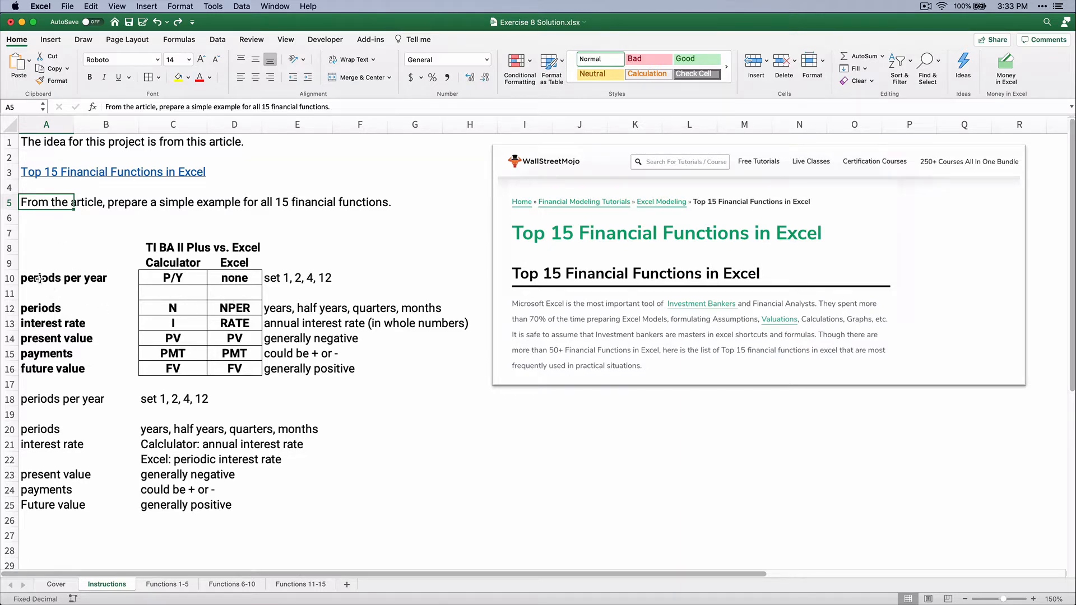
Examine the TI BA II Plus vs. Excel comparison table, from periods per year through the sign conventions for PV, PMT and FV.
{"action": "left_click_drag", "start_coordinate": [39, 279], "coordinate": [214, 278]}
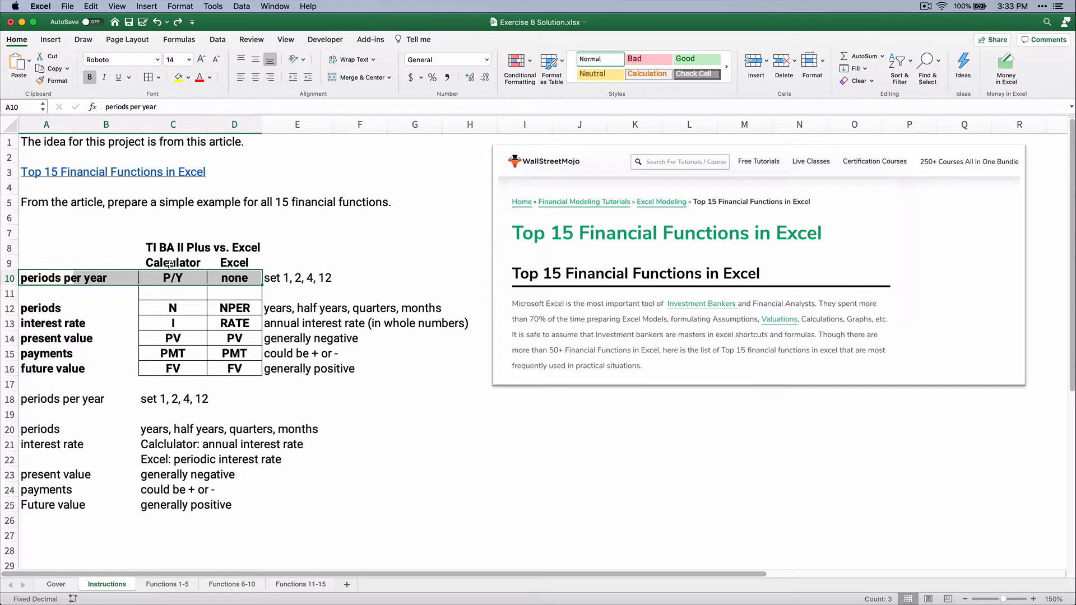
{"action": "left_click", "coordinate": [236, 279]}
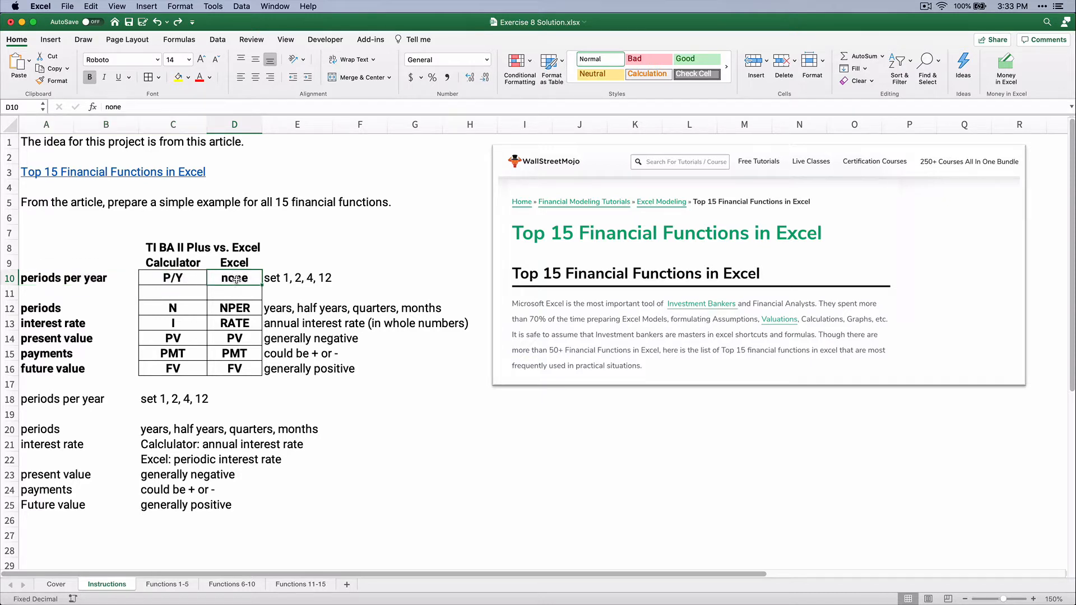
{"action": "key", "text": "super+e"}
{"action": "left_click", "coordinate": [163, 279]}
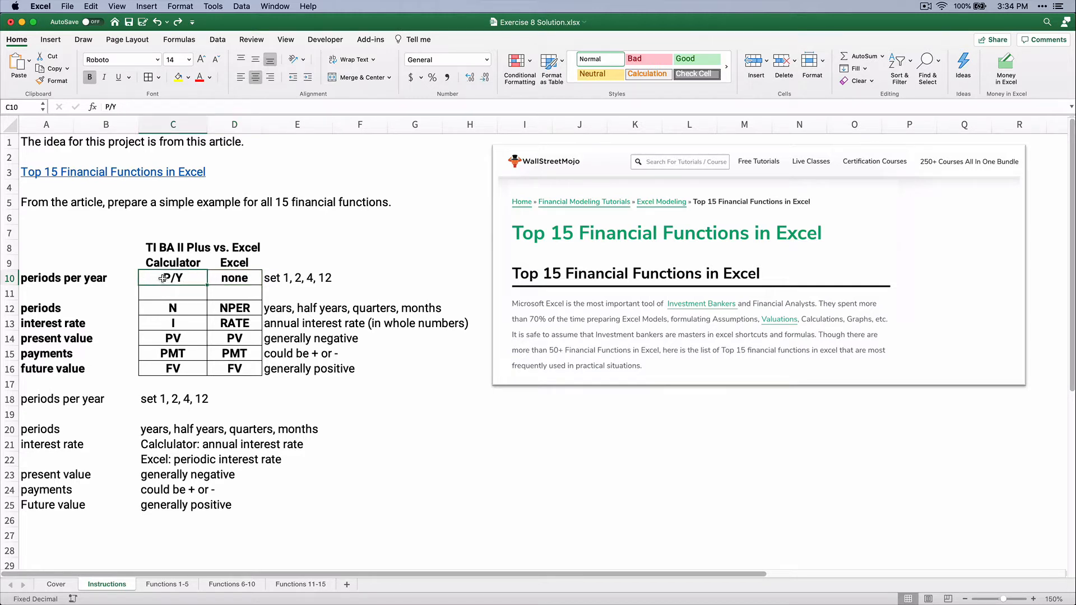
{"action": "left_click_drag", "start_coordinate": [245, 309], "coordinate": [242, 371]}
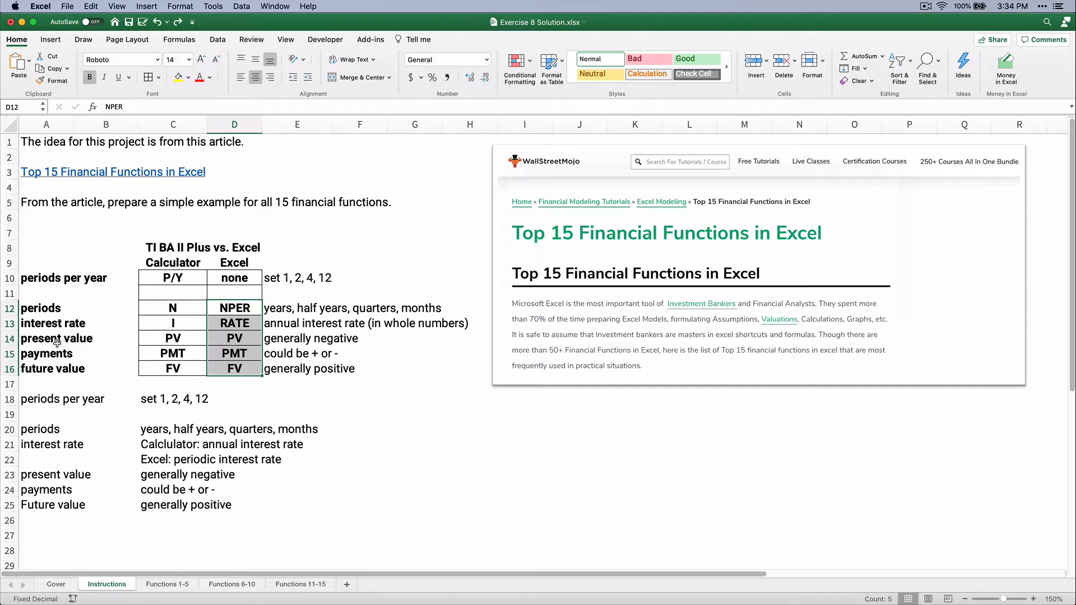
{"action": "left_click", "coordinate": [45, 356]}
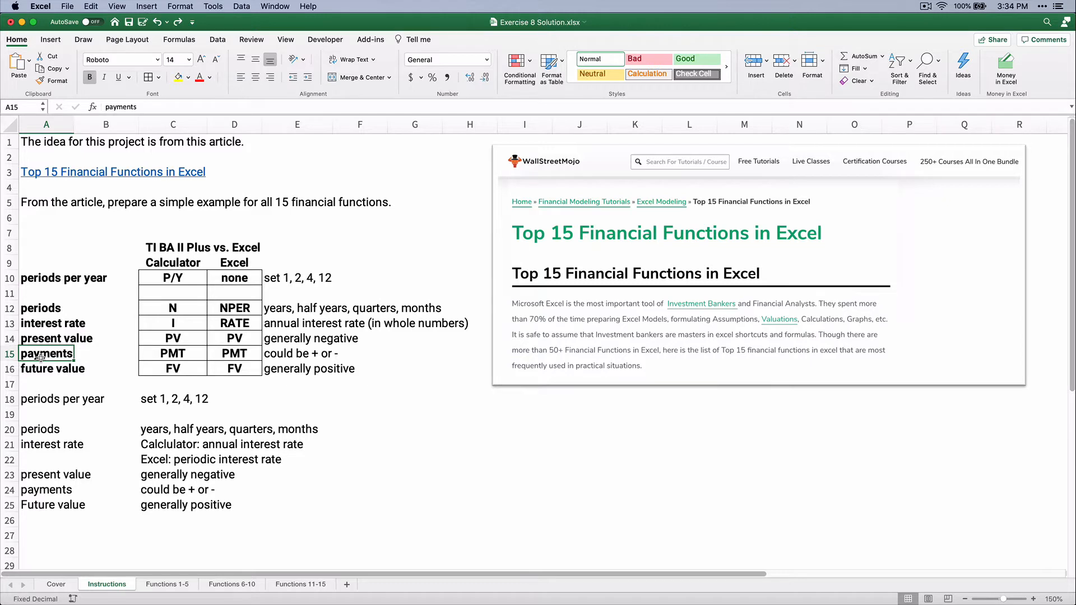
{"action": "left_click", "coordinate": [42, 369]}
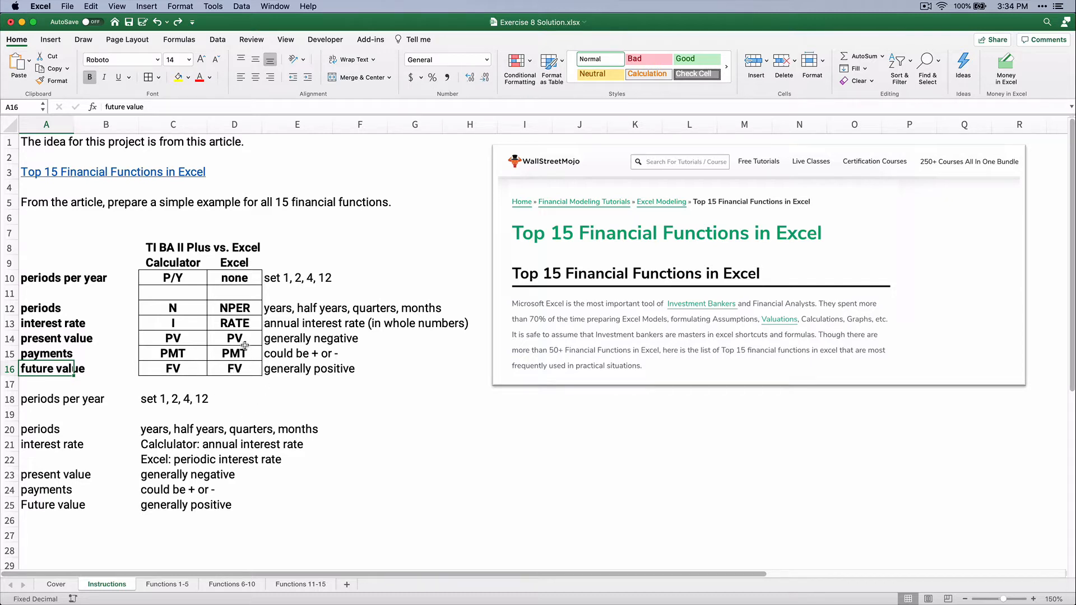
{"action": "left_click_drag", "start_coordinate": [235, 339], "coordinate": [374, 372]}
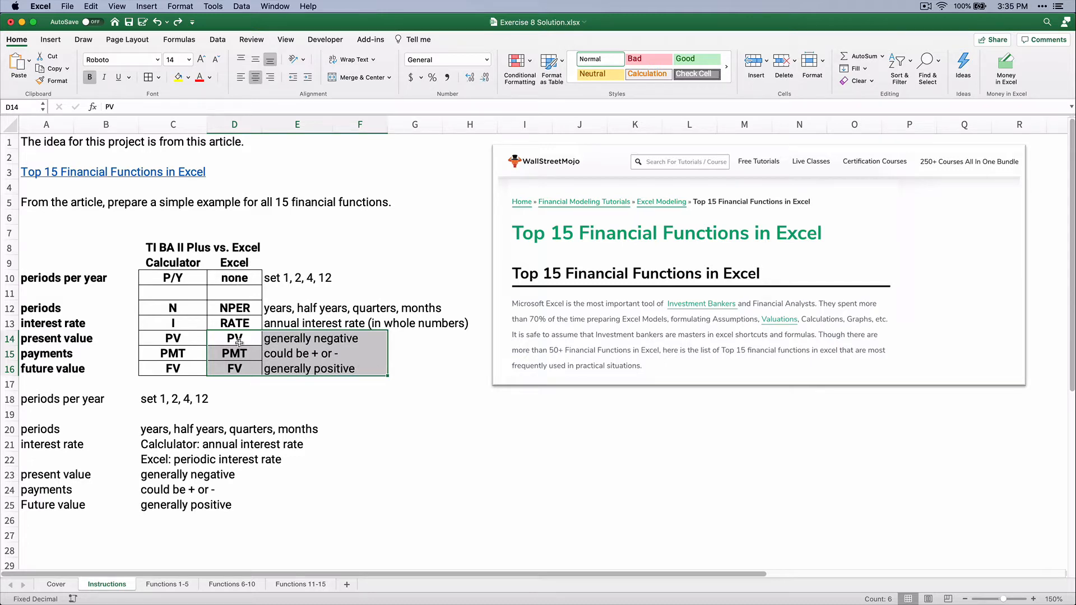
{"action": "left_click_drag", "start_coordinate": [234, 340], "coordinate": [372, 339]}
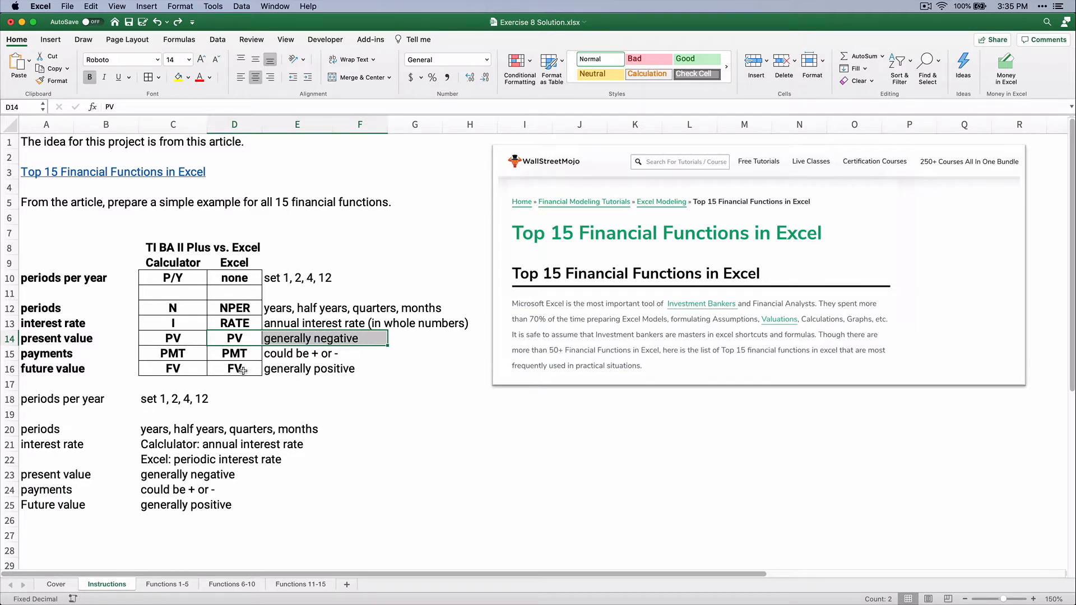
{"action": "left_click_drag", "start_coordinate": [242, 371], "coordinate": [395, 371]}
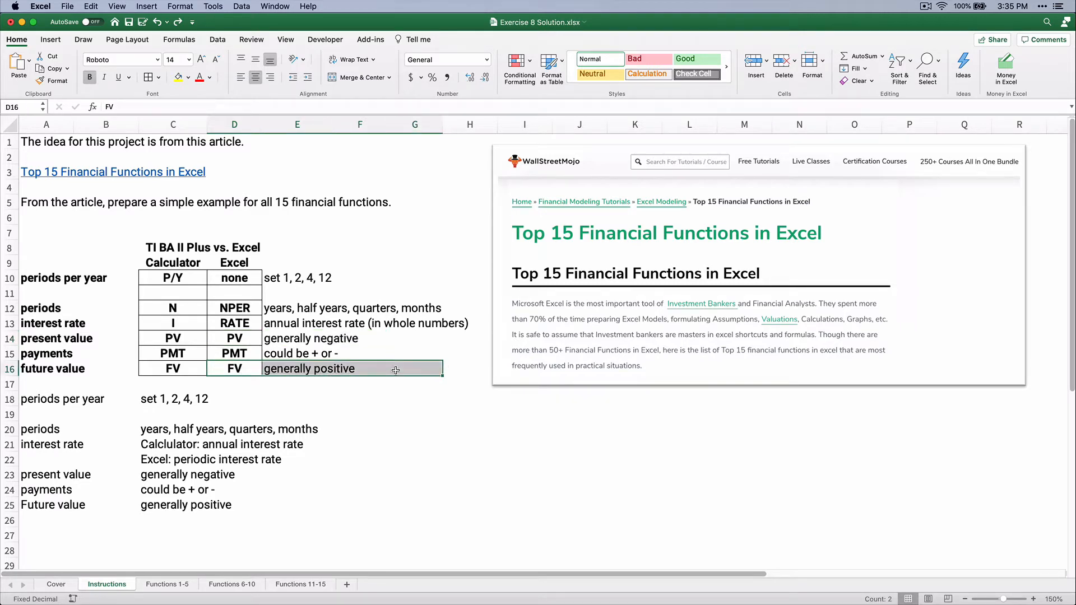
{"action": "left_click", "coordinate": [239, 356]}
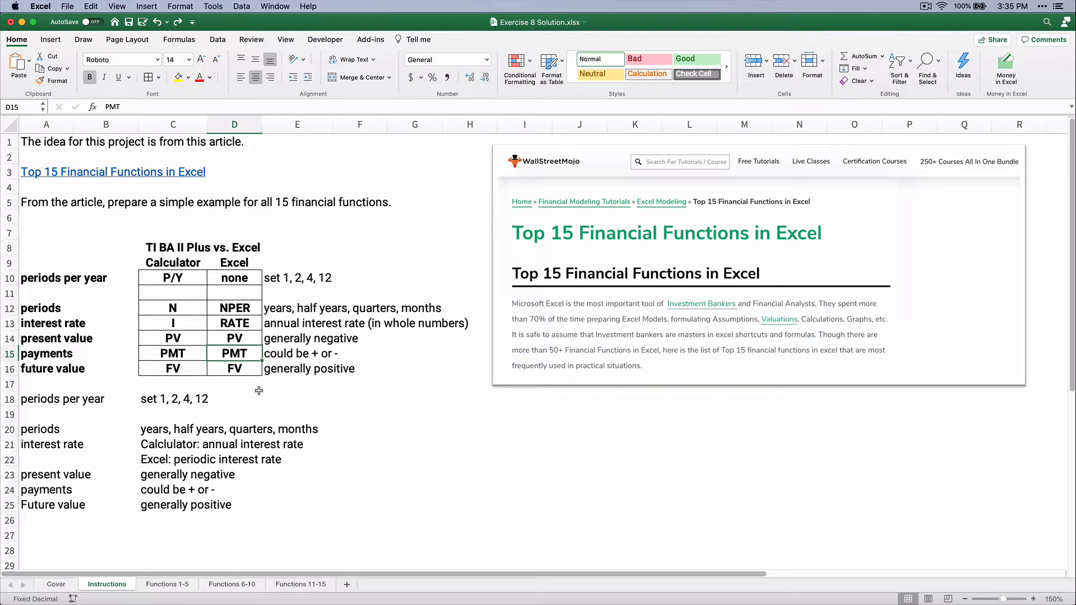
On the Functions 1-5 sheet, clear the existing Future Value example entries in C2:C10.
{"action": "left_click", "coordinate": [173, 586]}
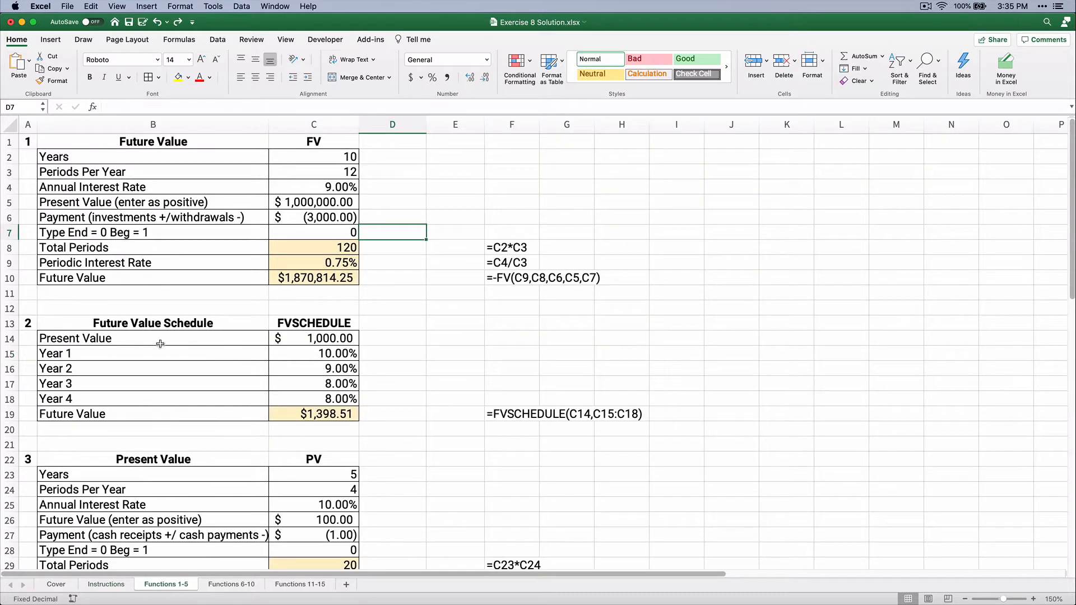
{"action": "left_click", "coordinate": [511, 132]}
{"action": "left_click", "coordinate": [622, 321]}
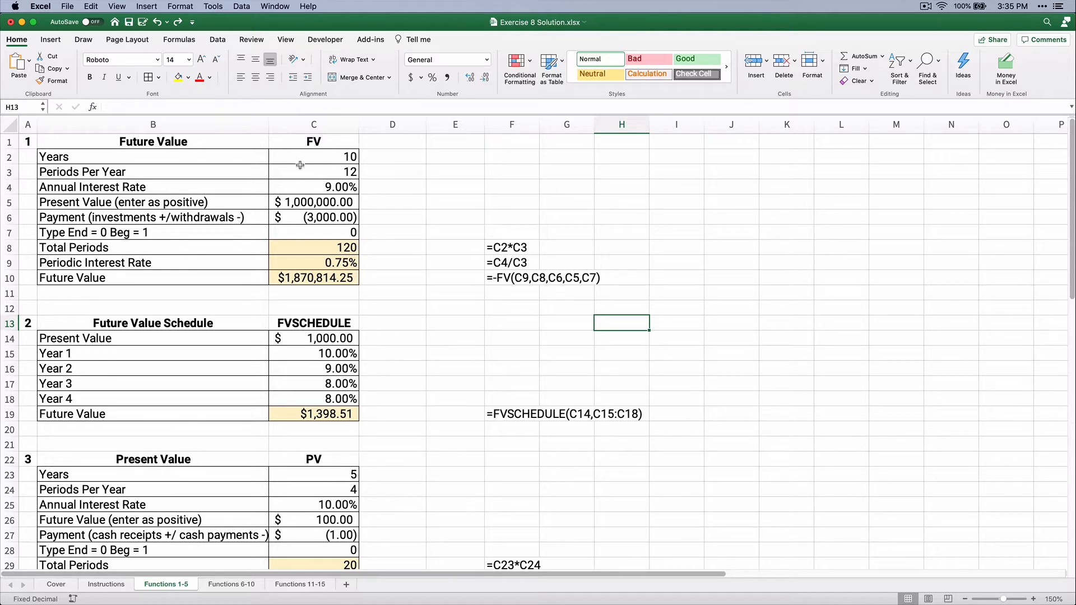
{"action": "left_click_drag", "start_coordinate": [299, 158], "coordinate": [310, 269]}
{"action": "key", "text": "Delete"}
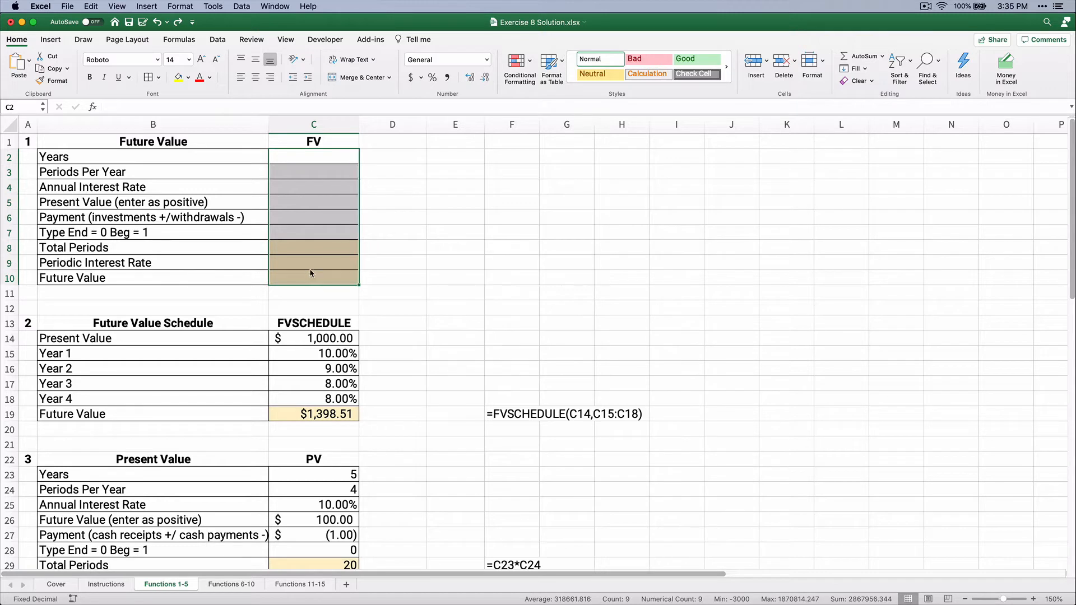
{"action": "left_click", "coordinate": [429, 216]}
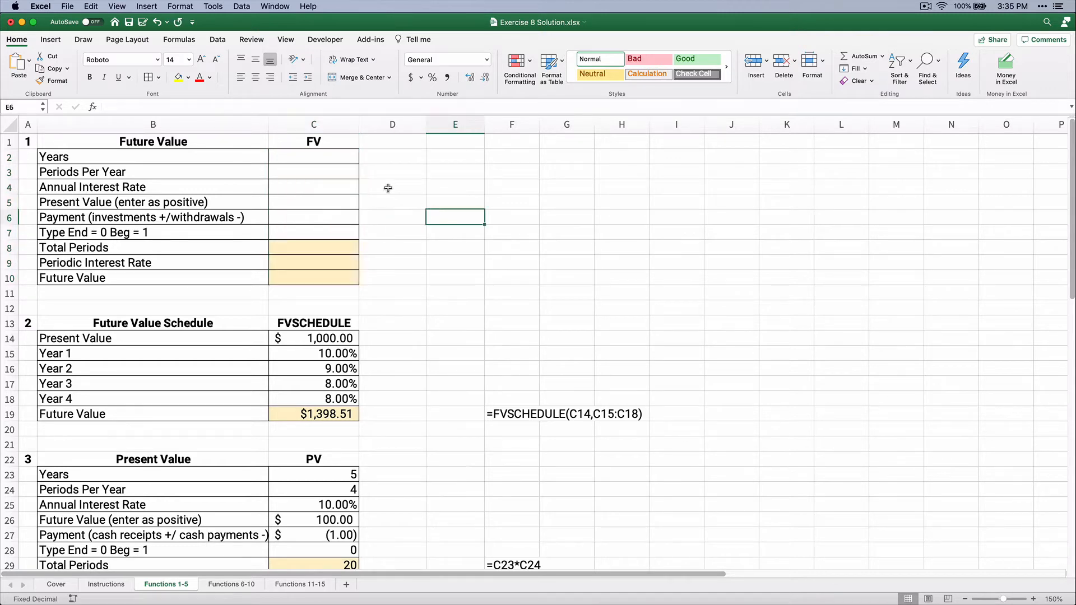
In the Future Value example, enter 10 years, 12 periods per year and an 8% annual interest rate in C2:C4.
{"action": "left_click", "coordinate": [330, 161]}
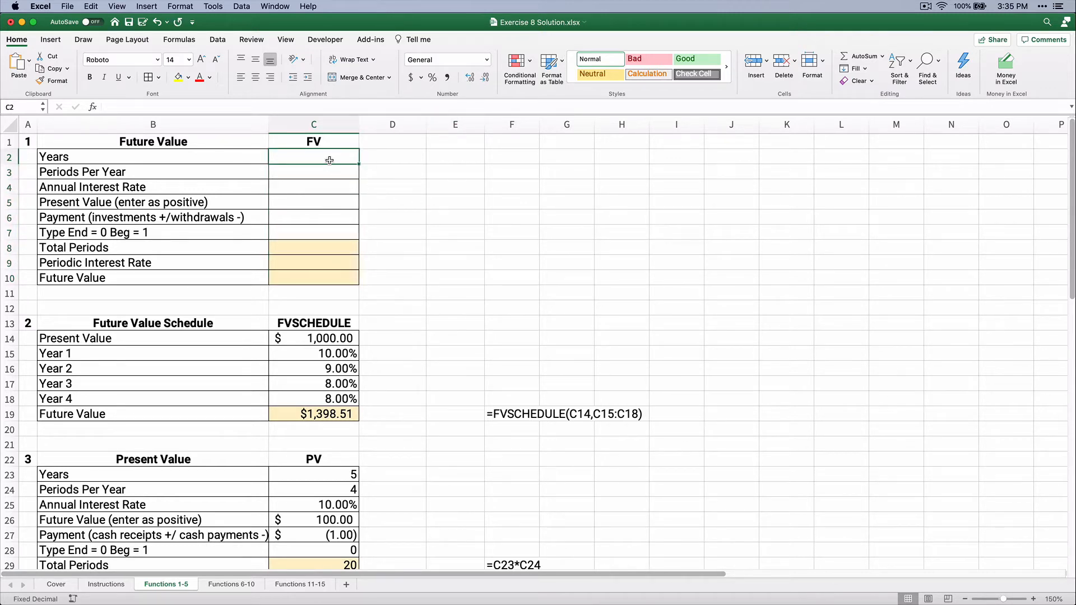
{"action": "type", "text": "10"}
{"action": "key", "text": "Return"}
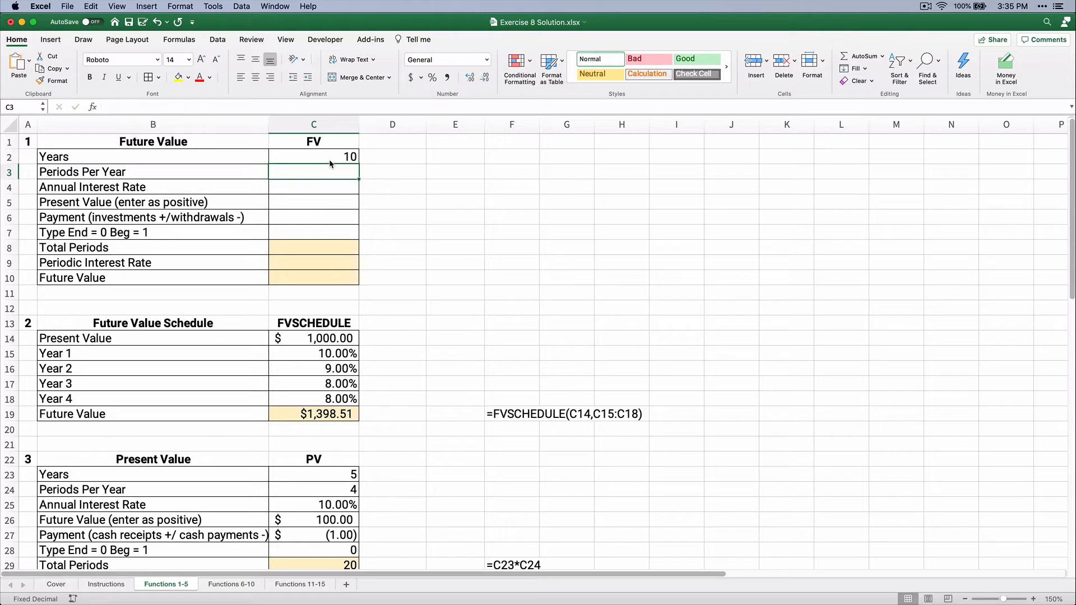
{"action": "type", "text": "12"}
{"action": "key", "text": "Return"}
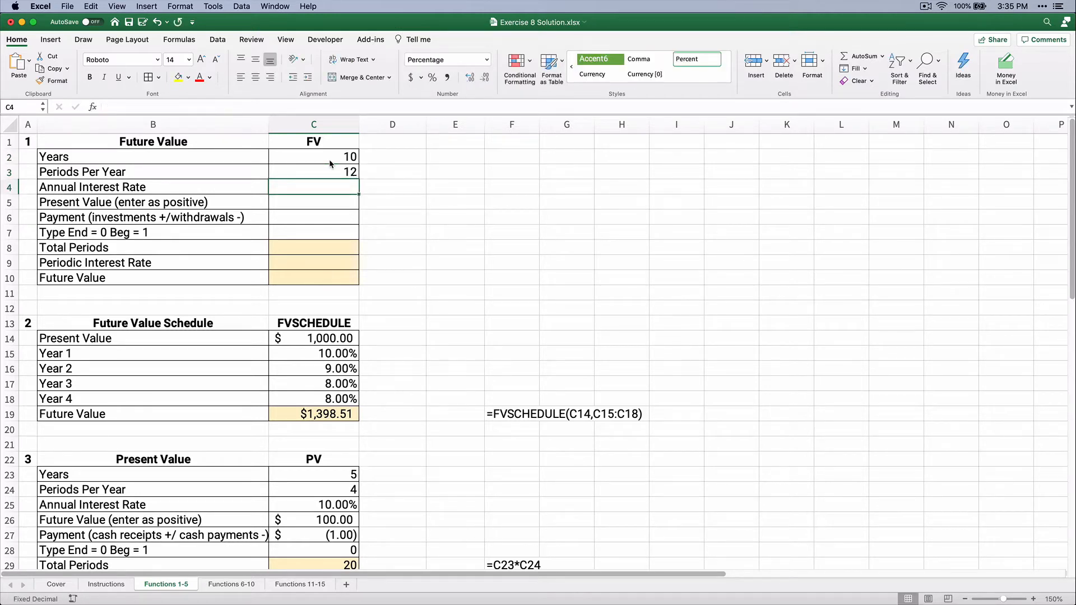
{"action": "type", "text": "8"}
{"action": "key", "text": "Return"}
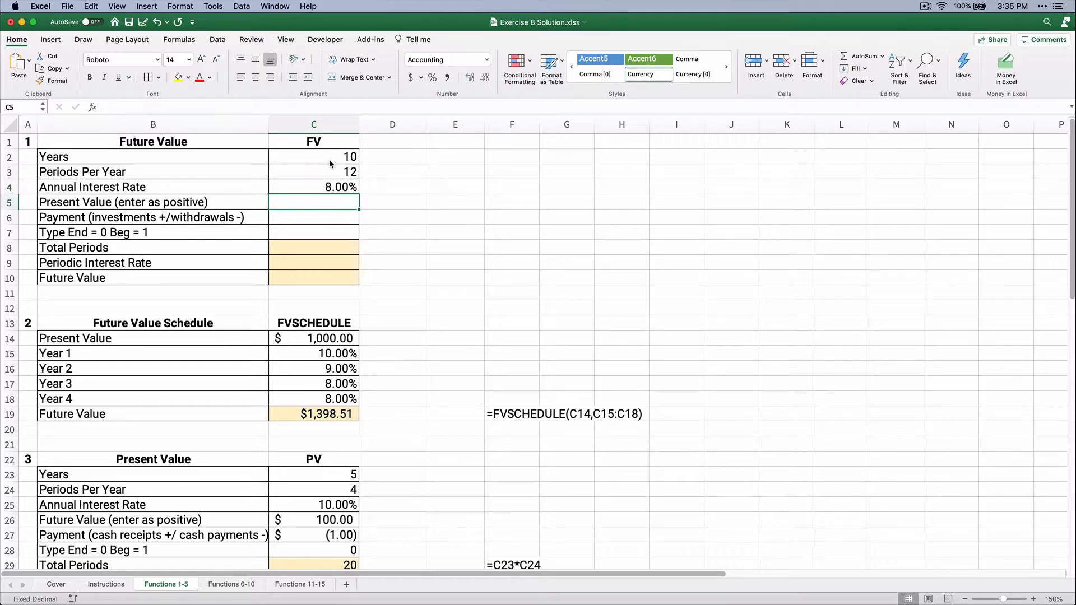
Enter a present value of 1000, a payment of 300 and type 0 in C5:C7 of the Future Value example.
{"action": "type", "text": "1000"}
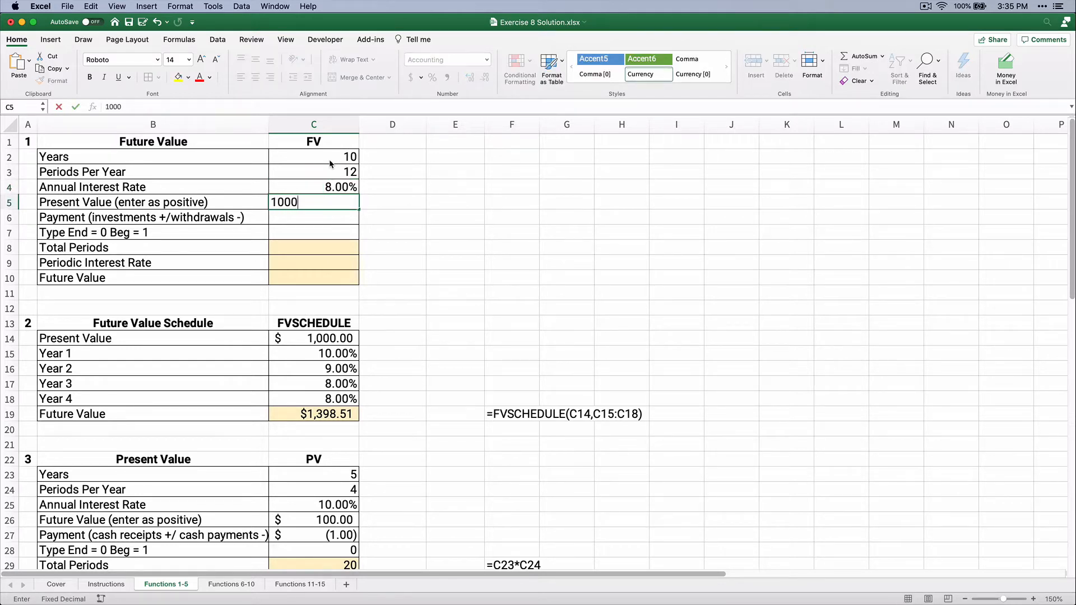
{"action": "key", "text": "Return"}
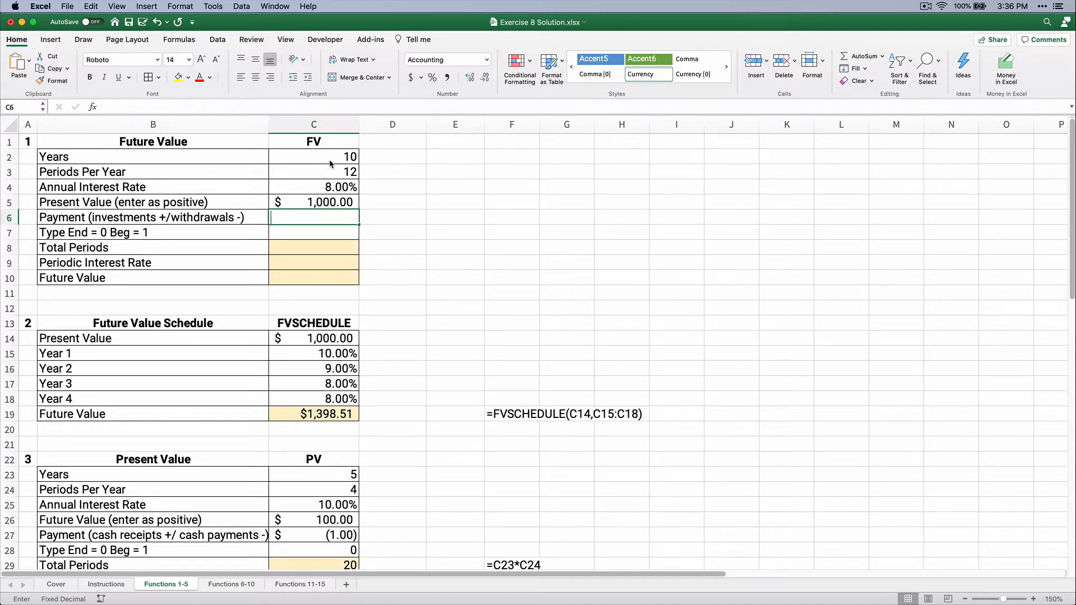
{"action": "type", "text": "300"}
{"action": "key", "text": "Return"}
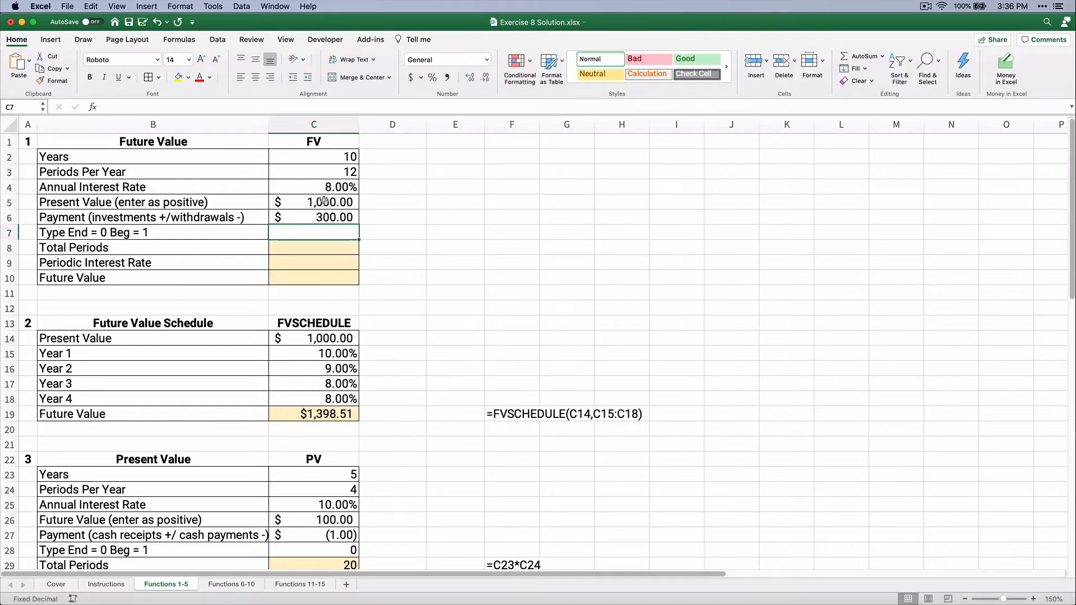
{"action": "left_click_drag", "start_coordinate": [324, 201], "coordinate": [327, 217]}
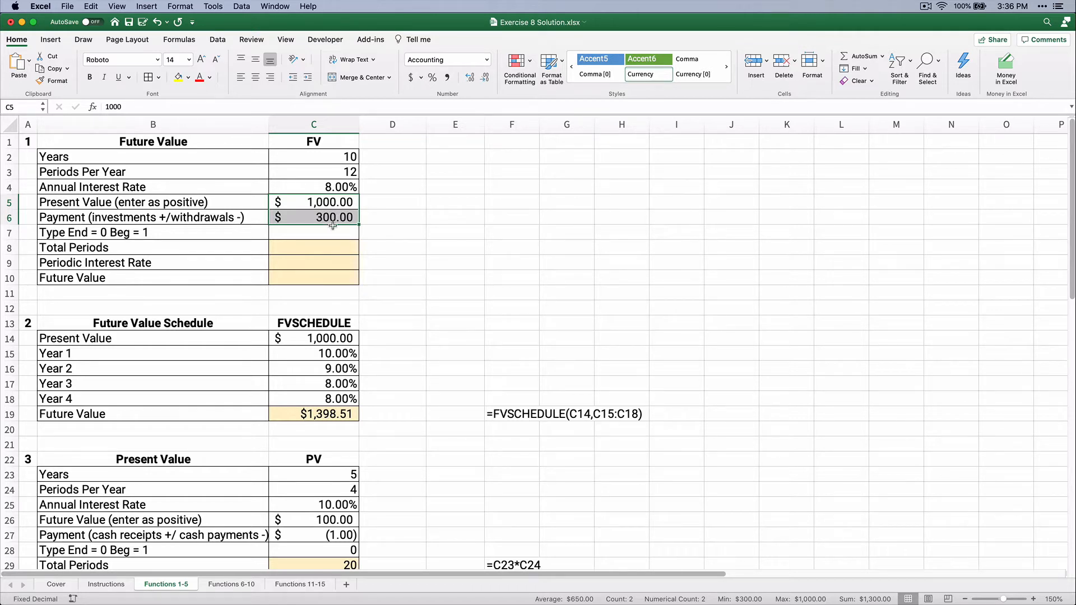
{"action": "left_click", "coordinate": [325, 232]}
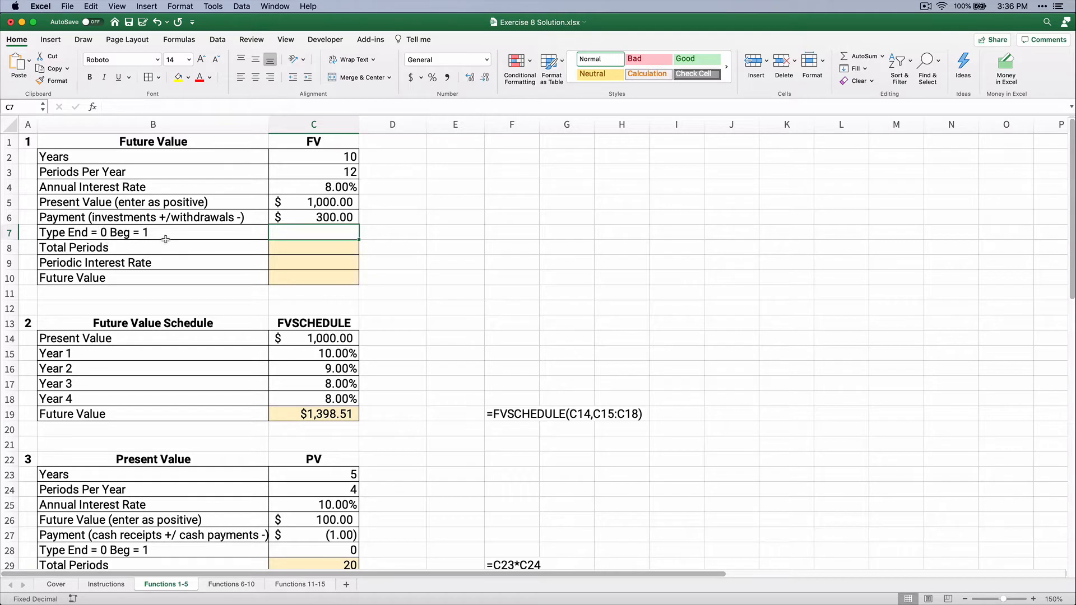
{"action": "type", "text": "0"}
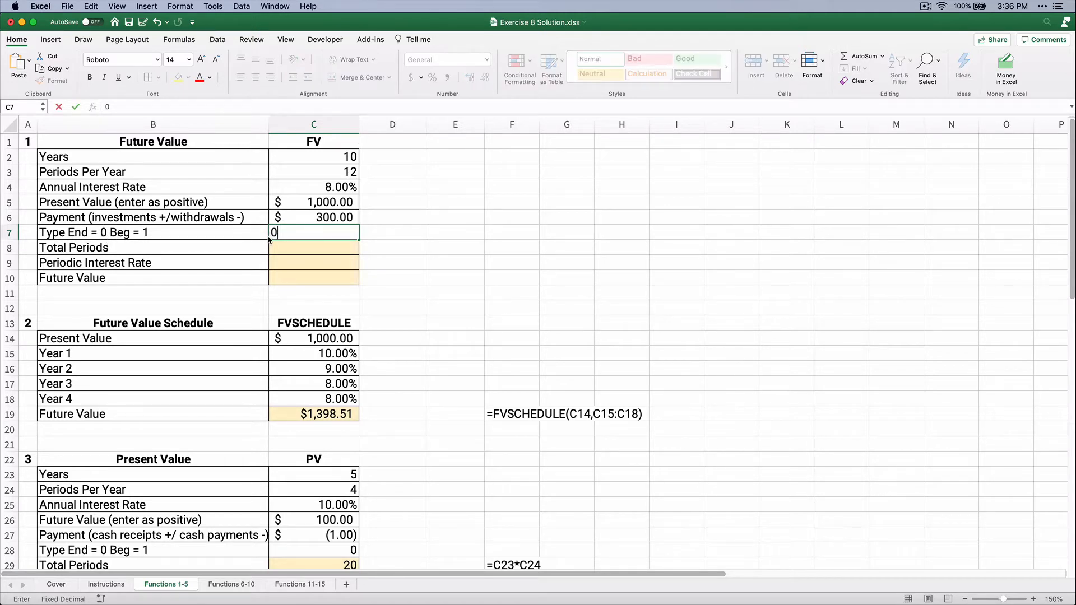
{"action": "key", "text": "Return"}
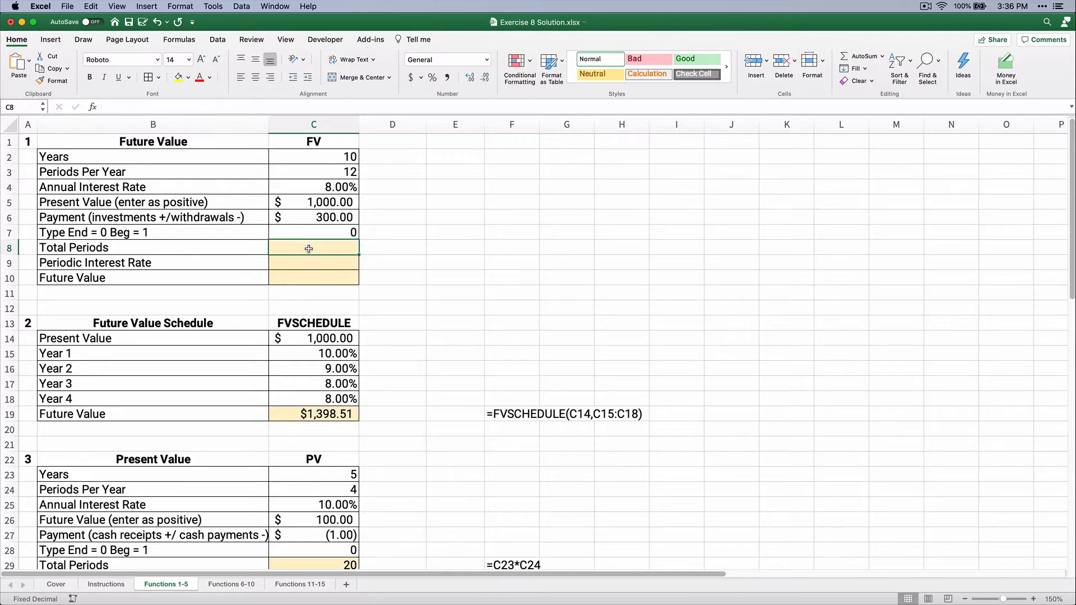
Calculate the total periods in C8 with the formula =C2*C3.
{"action": "type", "text": "="}
{"action": "key", "text": "Up"}
{"action": "key", "text": "Up"}
{"action": "key", "text": "Up"}
{"action": "key", "text": "Up"}
{"action": "key", "text": "Up"}
{"action": "key", "text": "Up"}
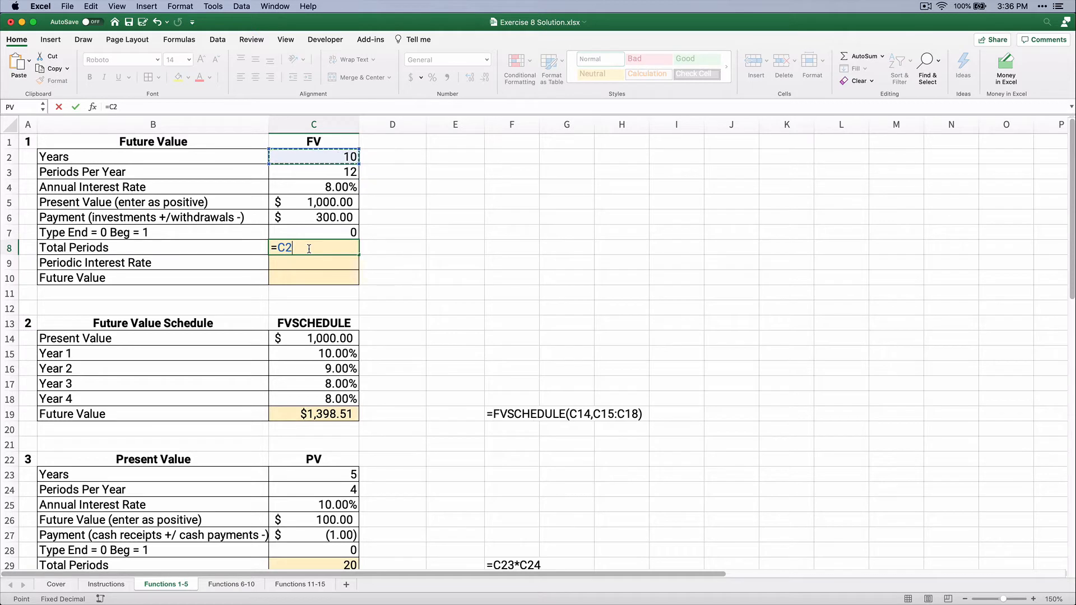
{"action": "type", "text": "*"}
{"action": "left_click", "coordinate": [332, 169]}
{"action": "key", "text": "Return"}
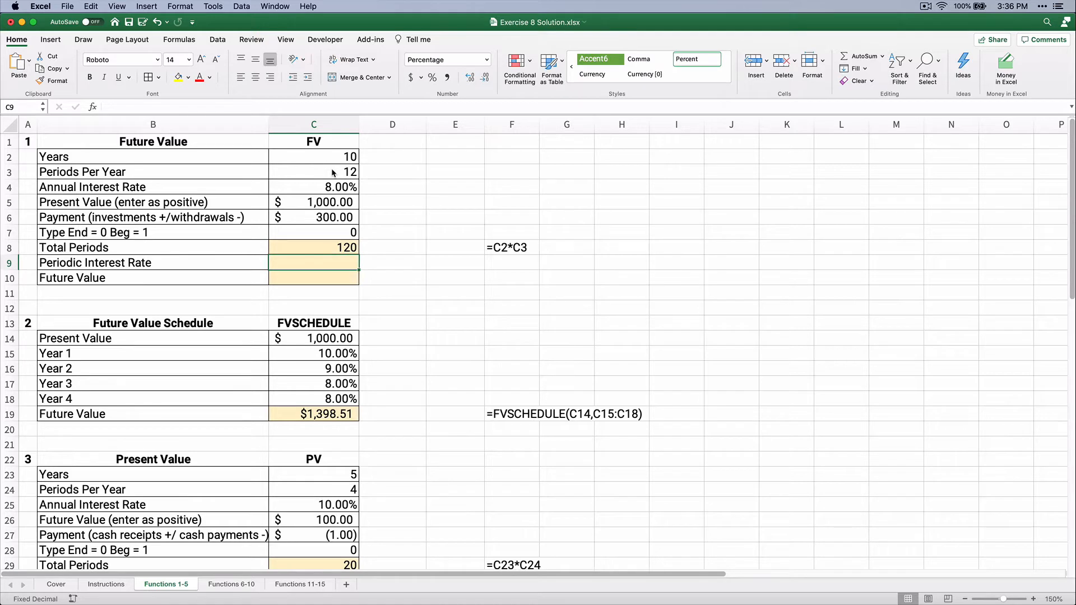
Calculate the periodic interest rate in C9 with the formula =C4/C3.
{"action": "type", "text": "="}
{"action": "key", "text": "Up"}
{"action": "key", "text": "Up"}
{"action": "key", "text": "Up"}
{"action": "key", "text": "Up"}
{"action": "key", "text": "Up"}
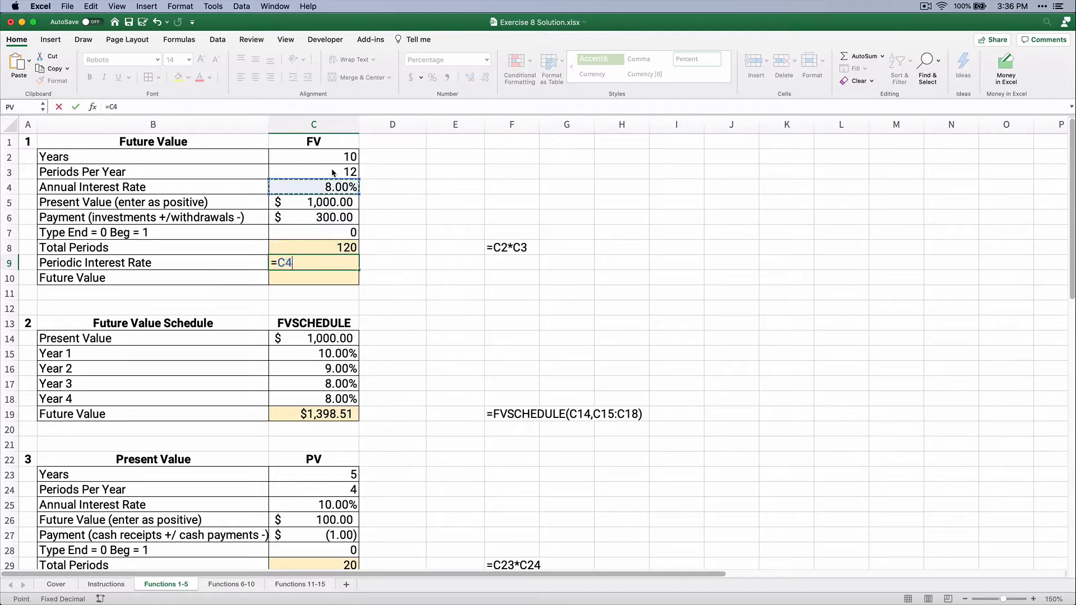
{"action": "type", "text": "/"}
{"action": "left_click", "coordinate": [338, 174]}
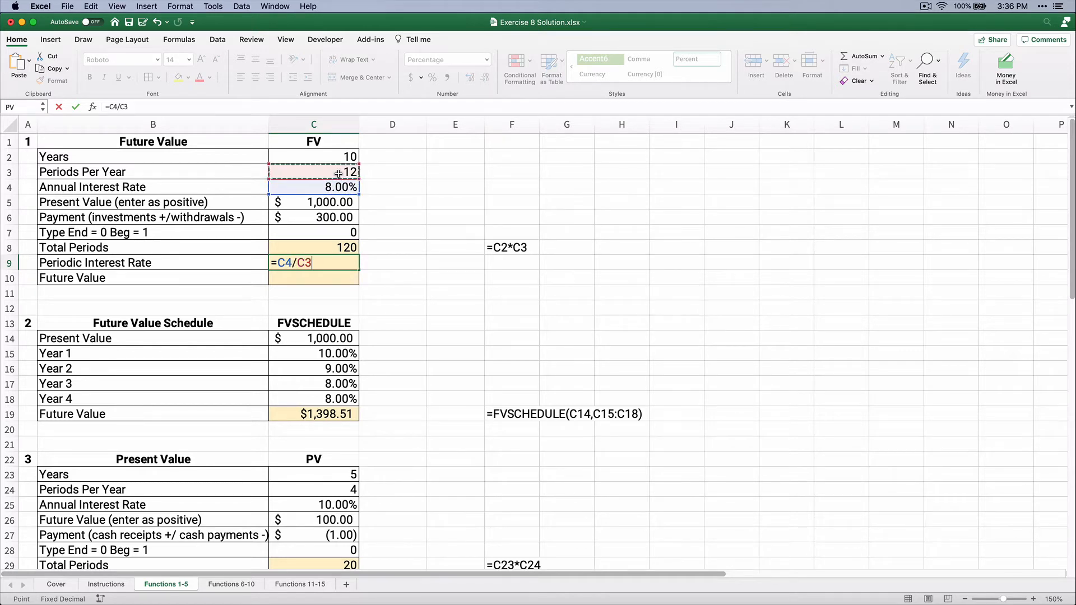
{"action": "key", "text": "Return"}
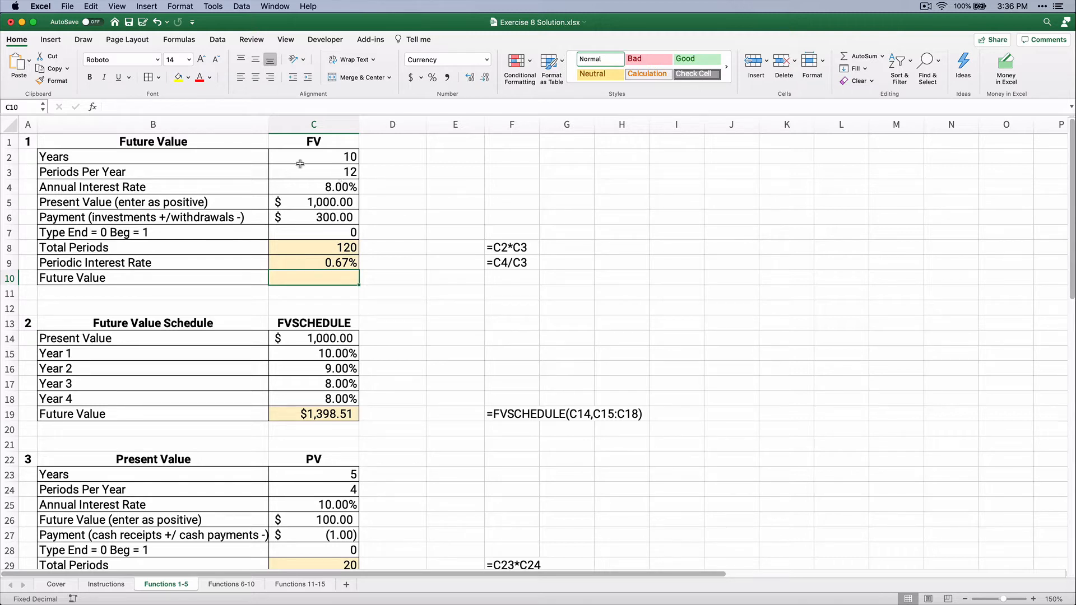
Insert the FV function in C10 with C9 as the Rate and C8 as the Nper argument.
{"action": "key", "text": "shift+F3"}
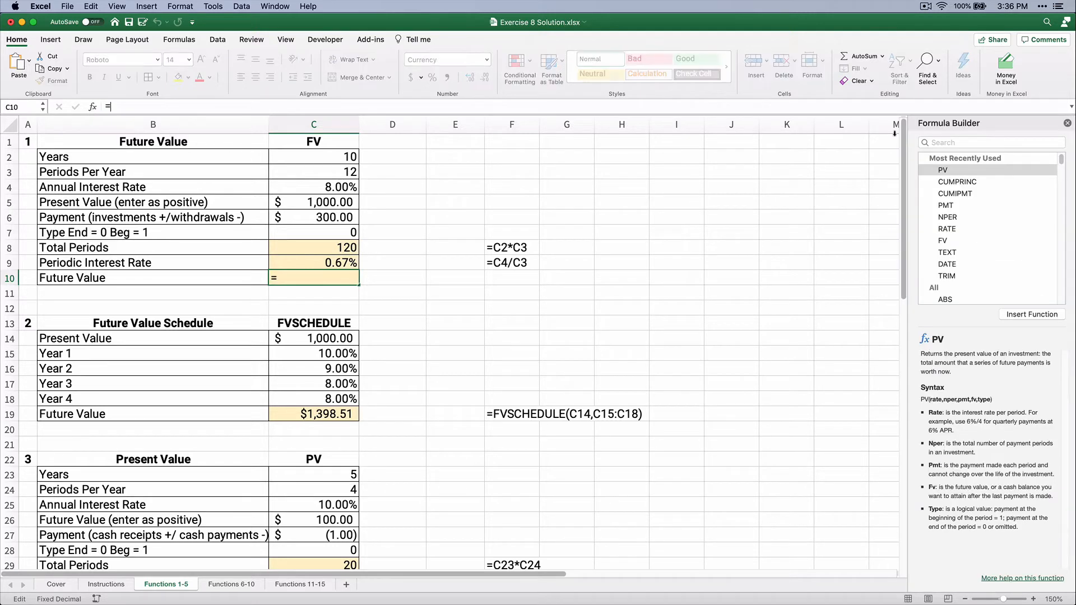
{"action": "left_click", "coordinate": [933, 143]}
{"action": "type", "text": "fv"}
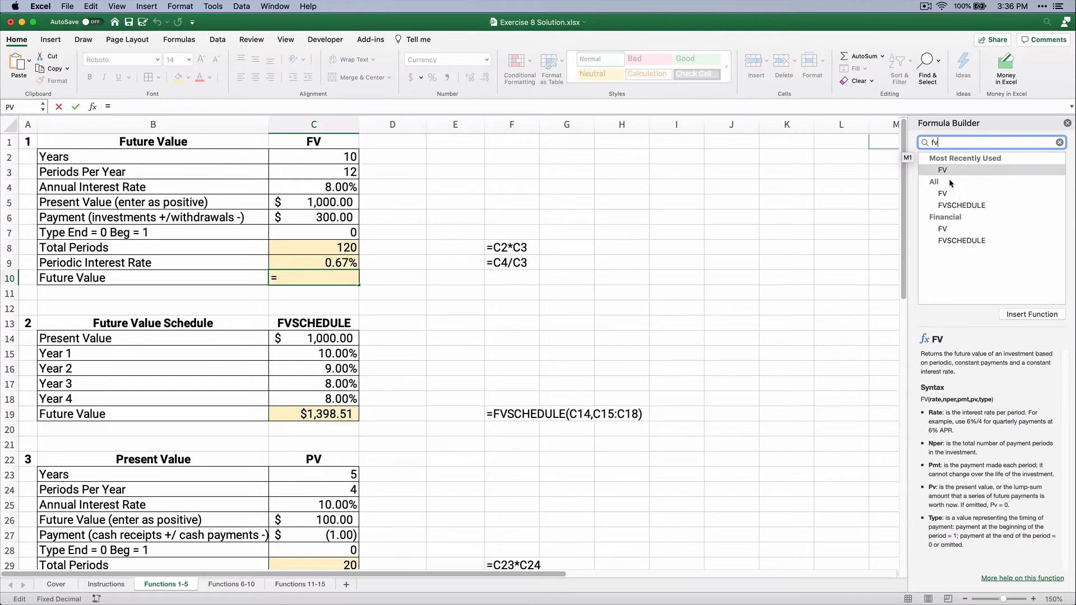
{"action": "double_click", "coordinate": [947, 171]}
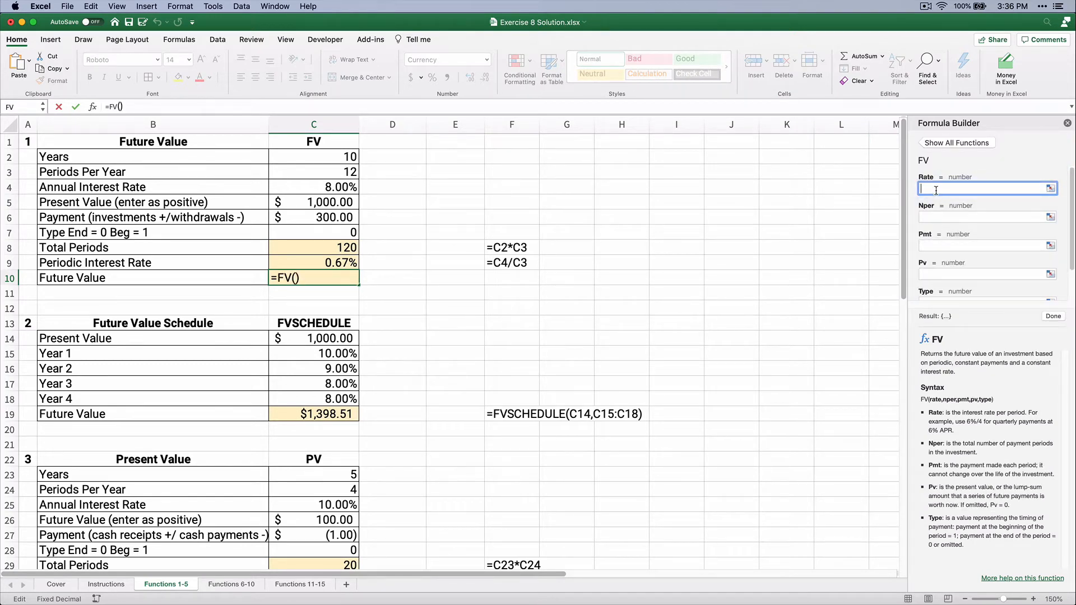
{"action": "left_click", "coordinate": [326, 263]}
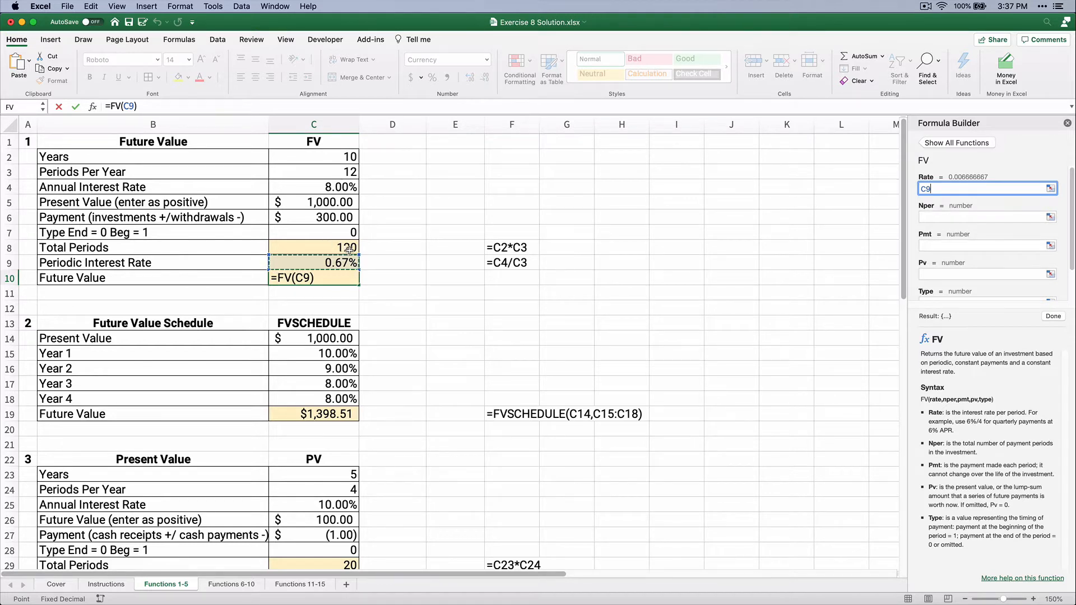
{"action": "left_click", "coordinate": [945, 215]}
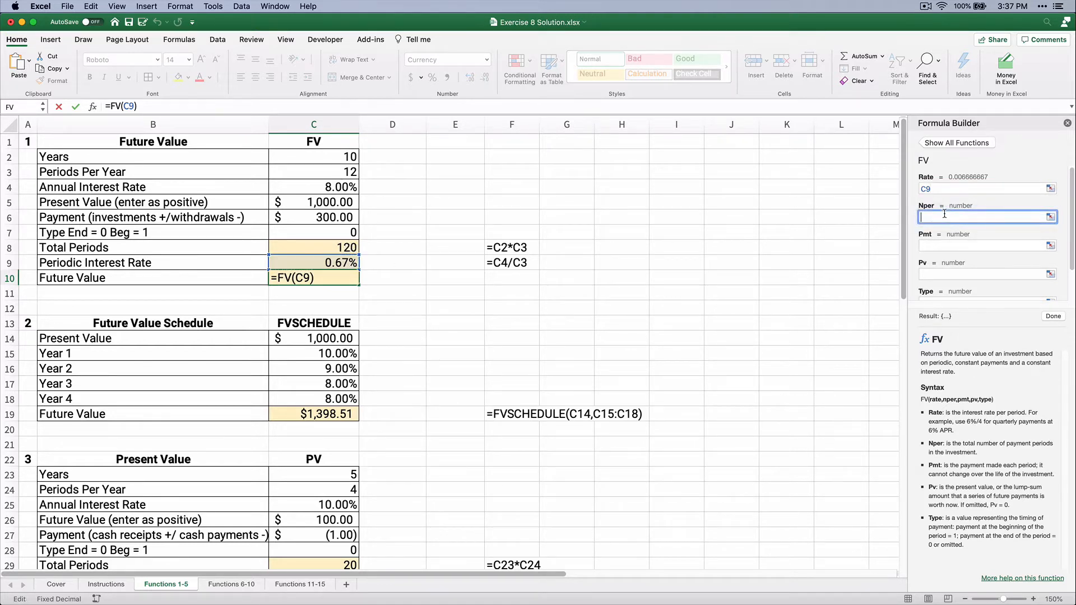
{"action": "left_click", "coordinate": [333, 244]}
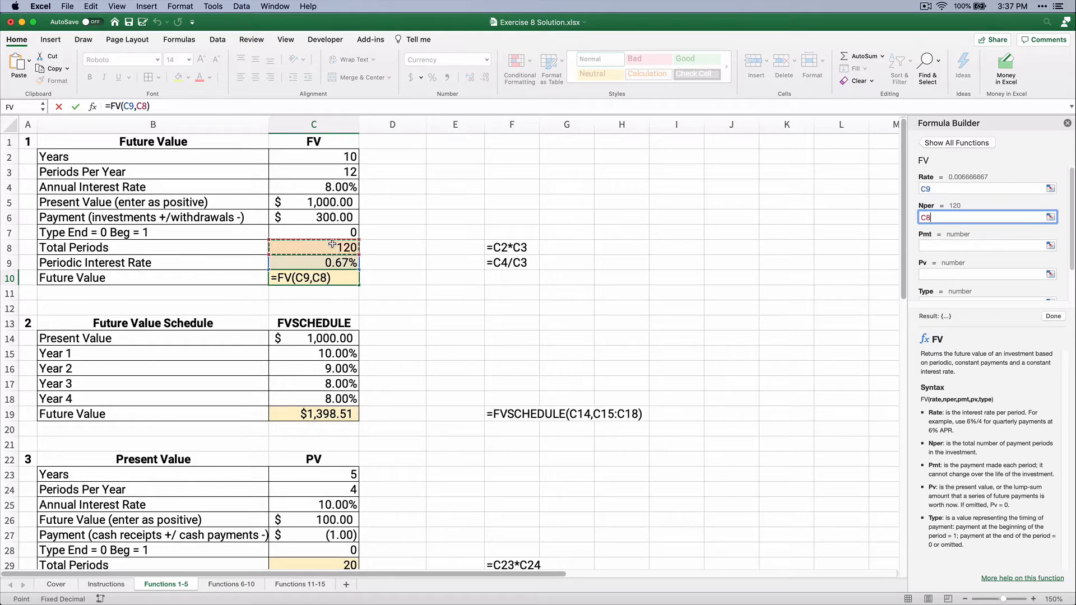
Complete the FV function in C10 with C6 as Pmt, C5 as Pv and C7 as Type.
{"action": "left_click", "coordinate": [942, 244]}
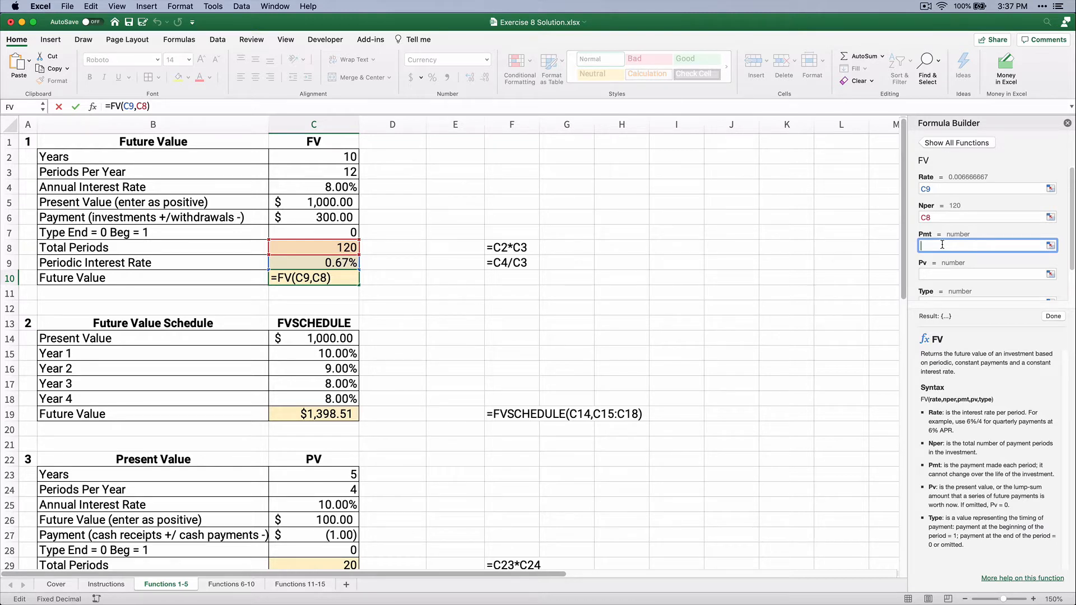
{"action": "left_click", "coordinate": [319, 214]}
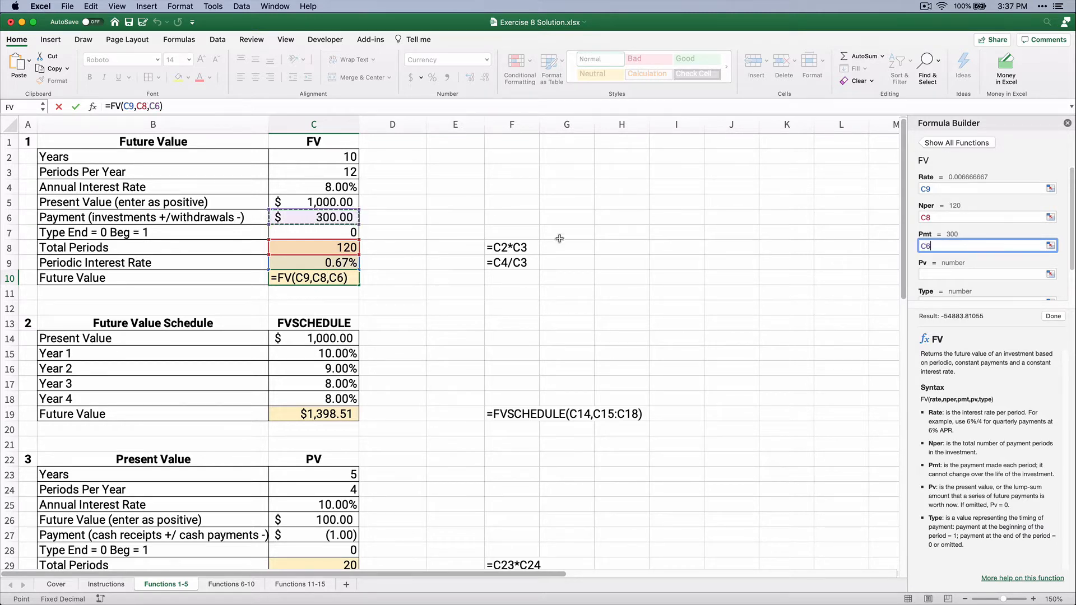
{"action": "left_click", "coordinate": [930, 272]}
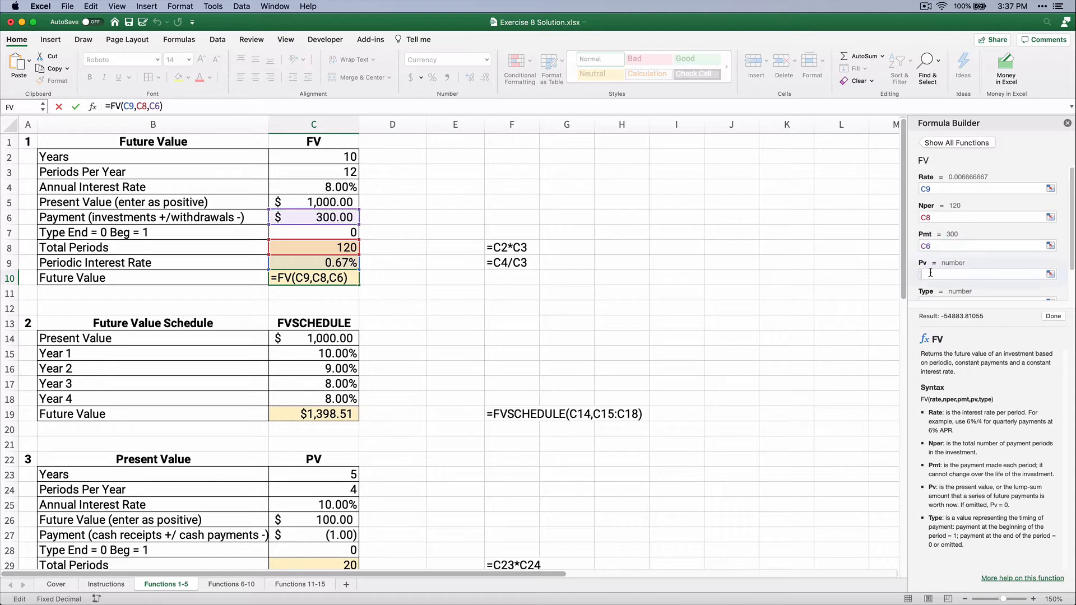
{"action": "left_click", "coordinate": [324, 202]}
{"action": "scroll", "coordinate": [957, 242], "scroll_direction": "down", "scroll_amount": 2}
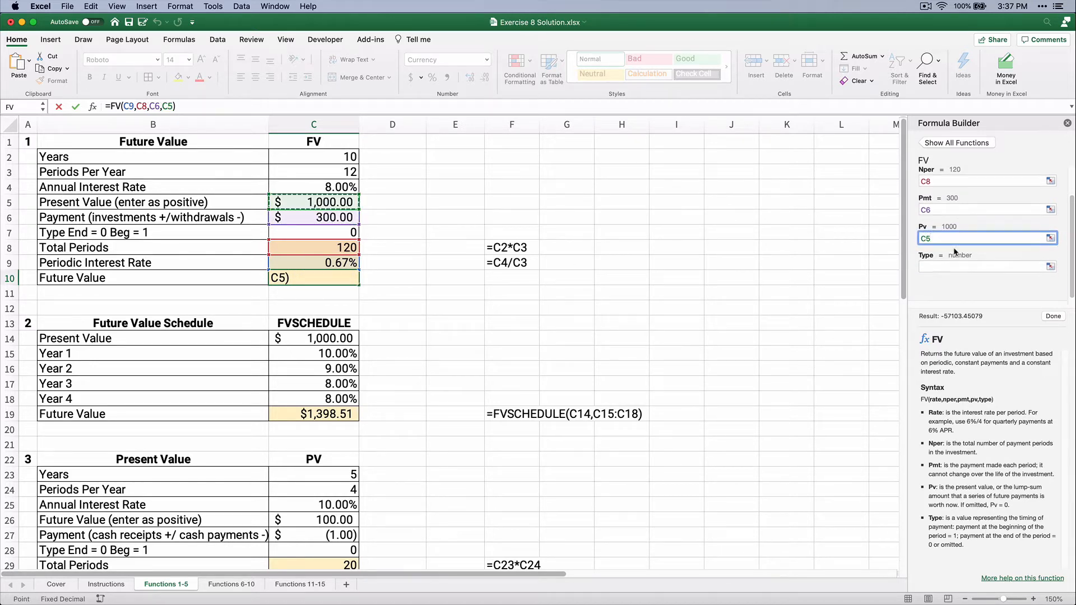
{"action": "left_click", "coordinate": [936, 266]}
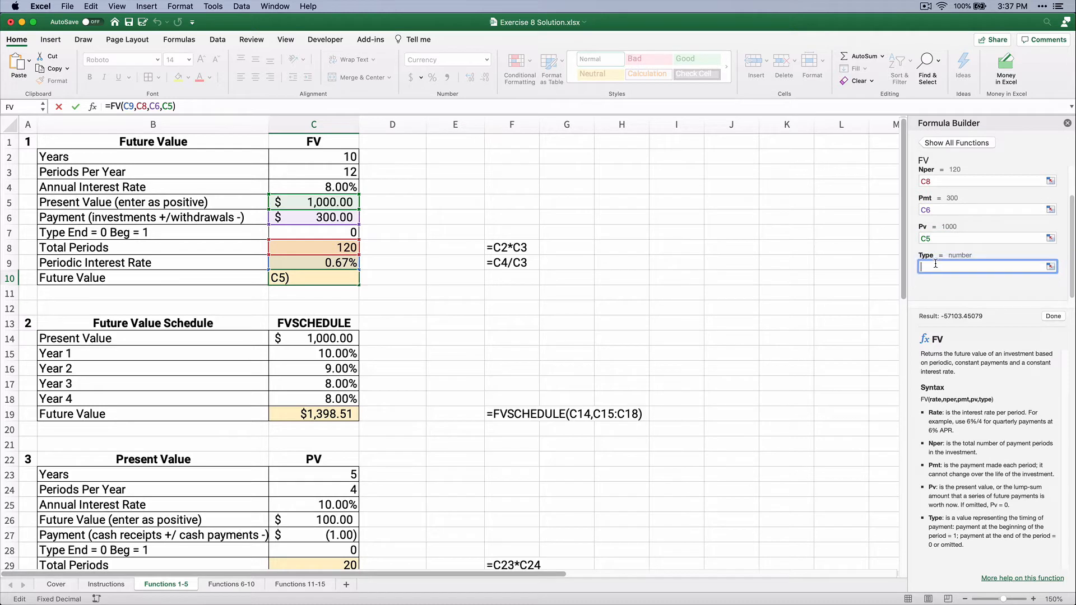
{"action": "left_click", "coordinate": [344, 232]}
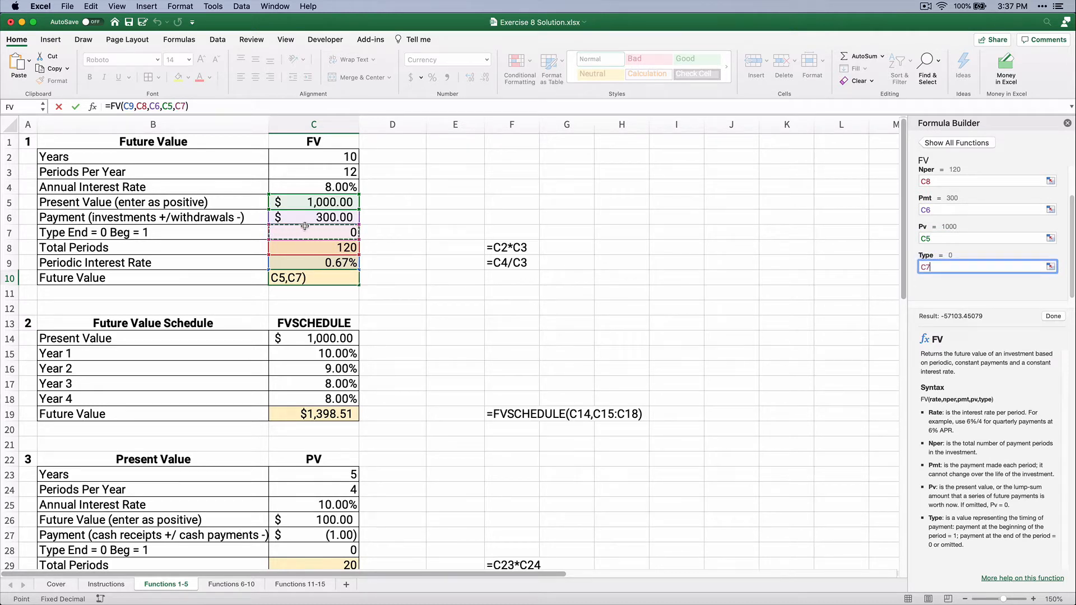
{"action": "left_click", "coordinate": [1053, 317]}
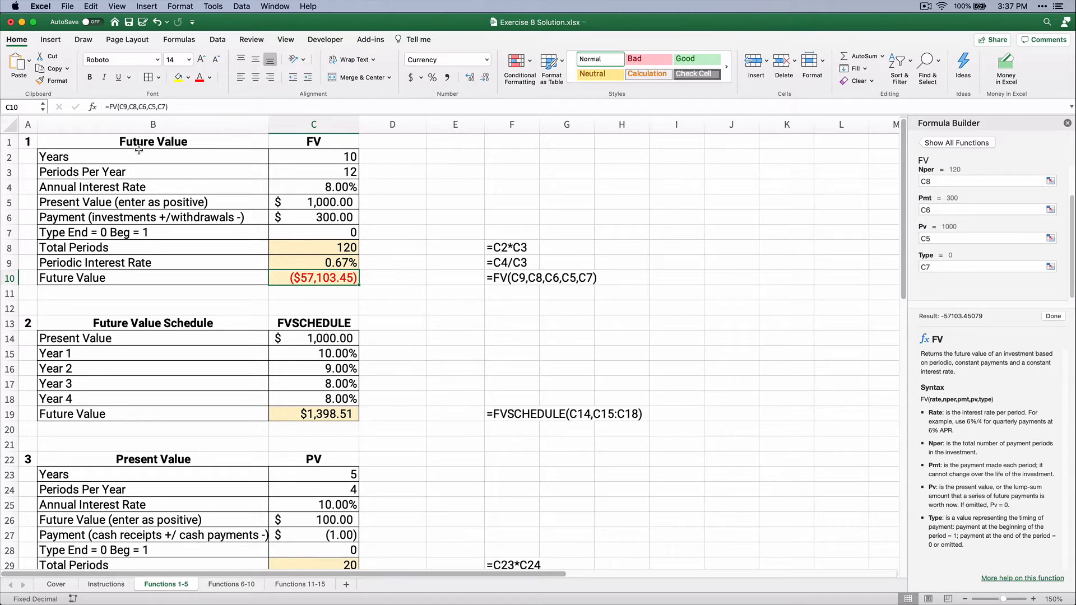
Reverse the sign of the future value in C10 by changing the formula to =-FV(C9,C8,C6,C5,C7).
{"action": "left_click", "coordinate": [109, 107]}
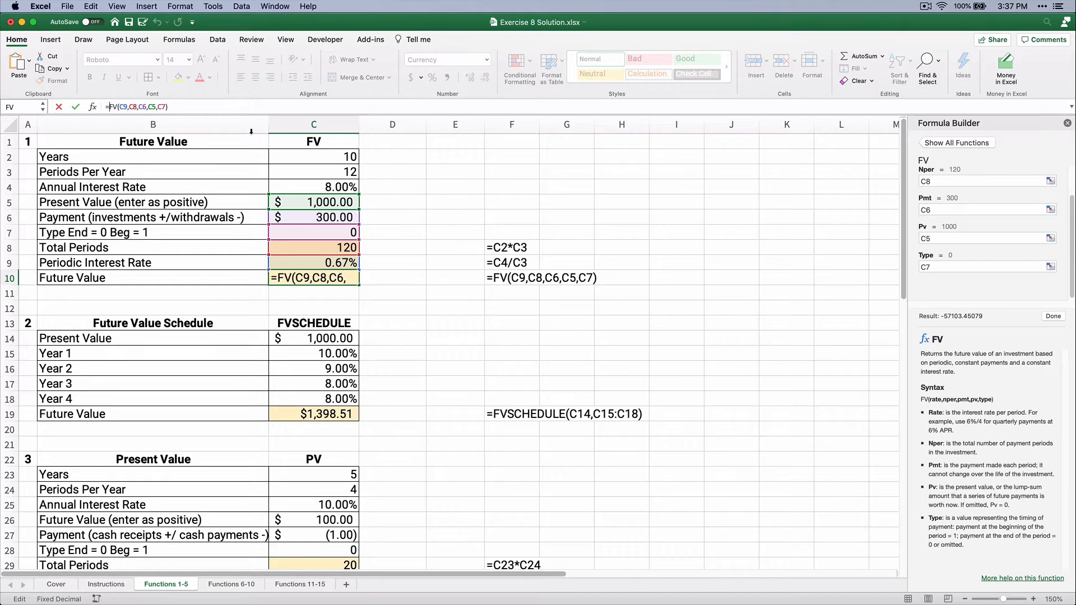
{"action": "type", "text": "-"}
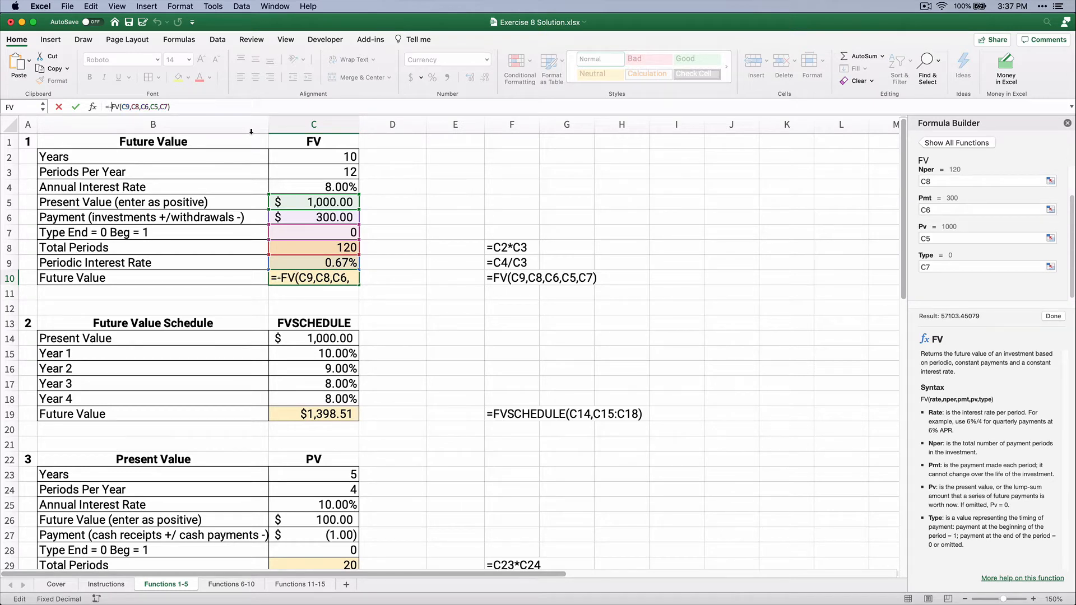
{"action": "key", "text": "Return"}
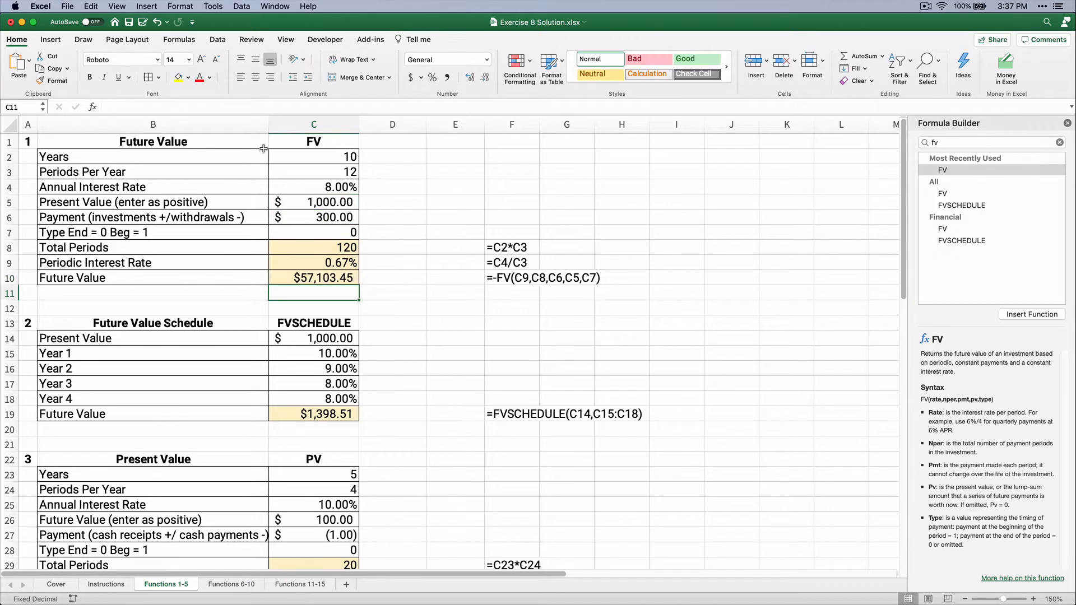
{"action": "left_click", "coordinate": [331, 277]}
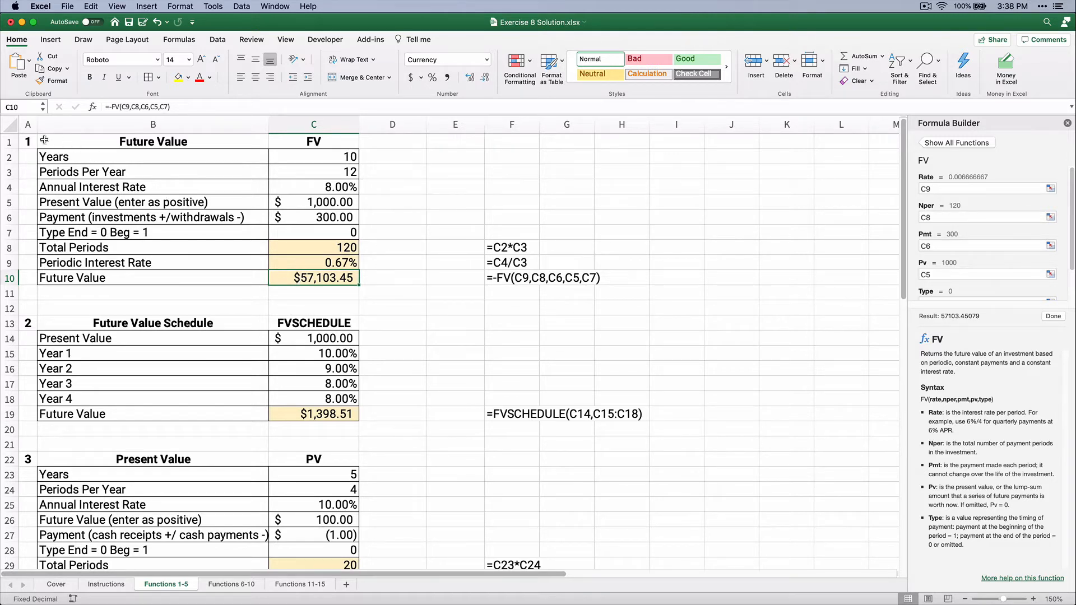
{"action": "left_click_drag", "start_coordinate": [48, 141], "coordinate": [326, 283]}
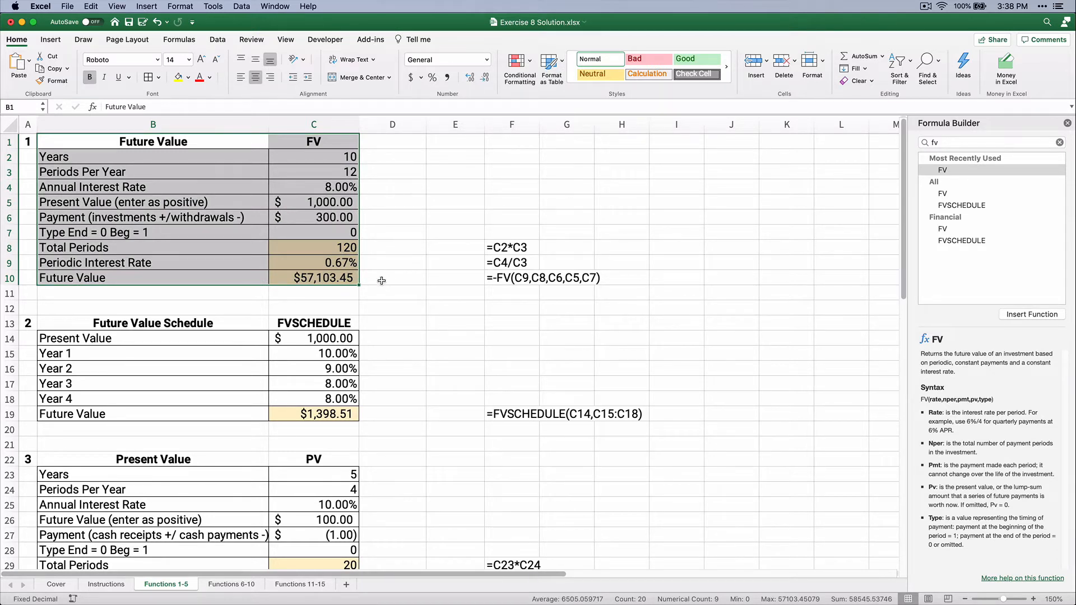
In the Future Value example, set the present value in C5 to 1500000 and the payment in C6 to -1000.
{"action": "left_click", "coordinate": [306, 203]}
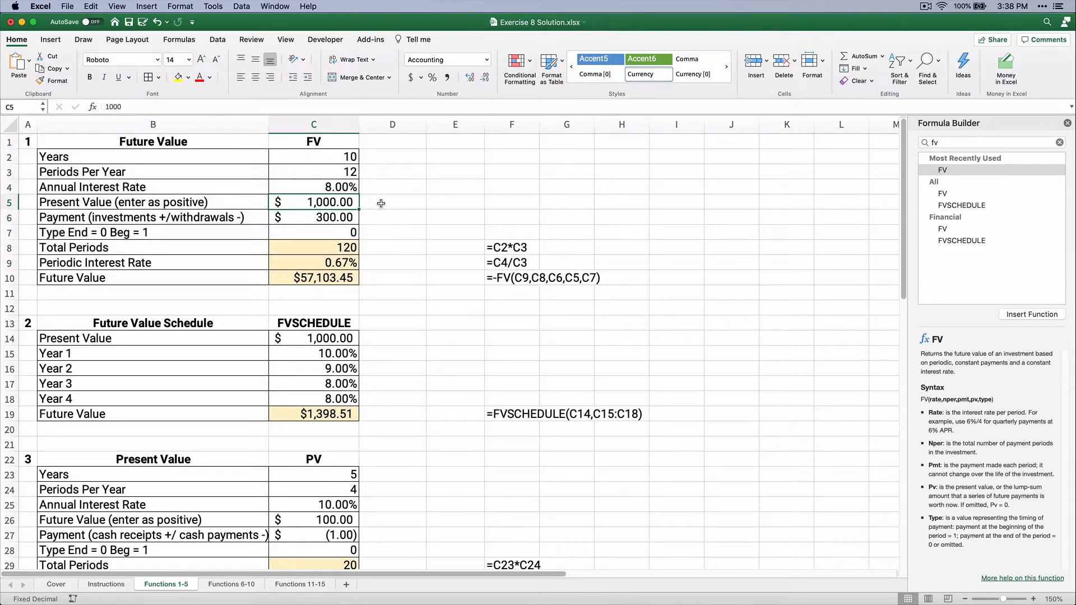
{"action": "type", "text": "1500000"}
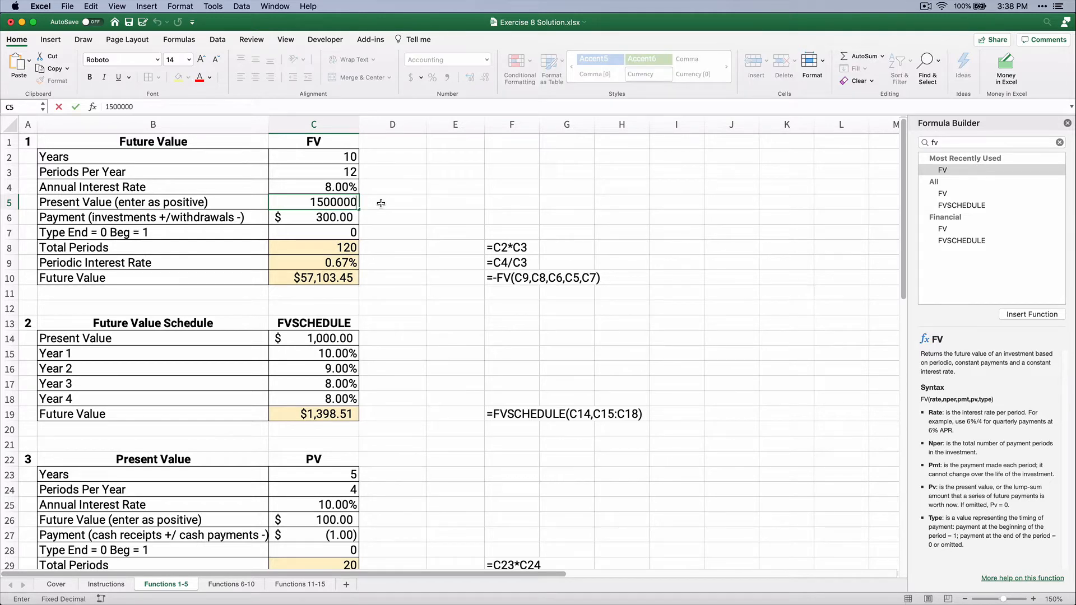
{"action": "key", "text": "Return"}
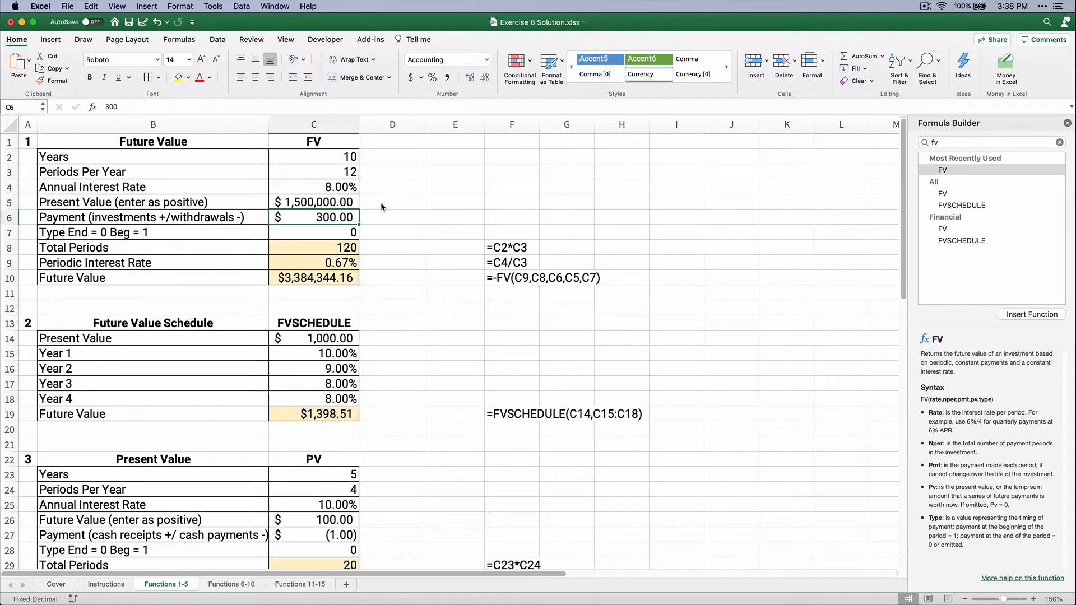
{"action": "type", "text": "-1000"}
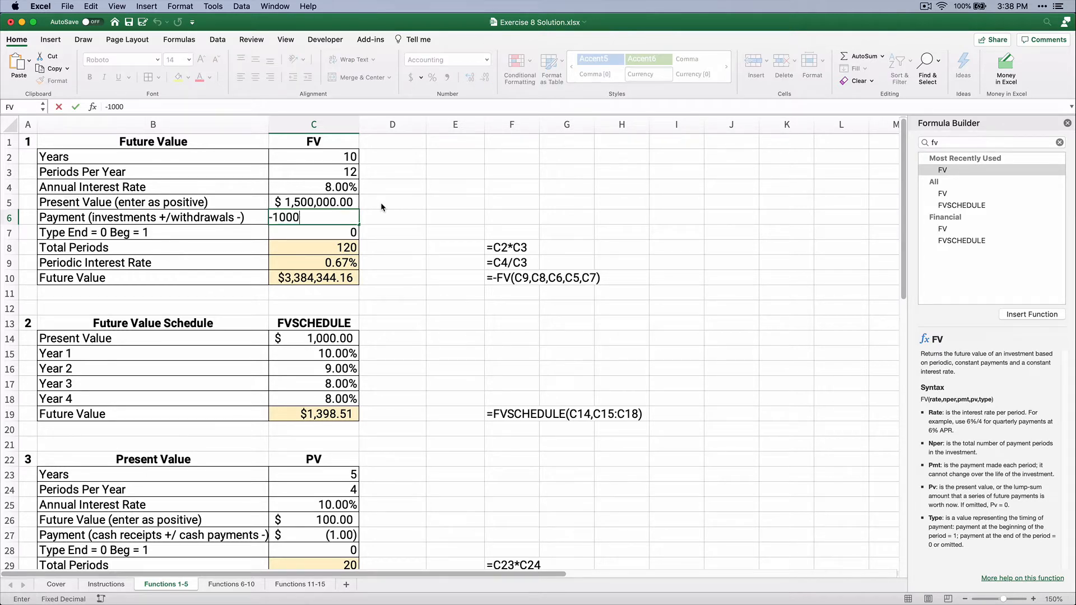
{"action": "key", "text": "Return"}
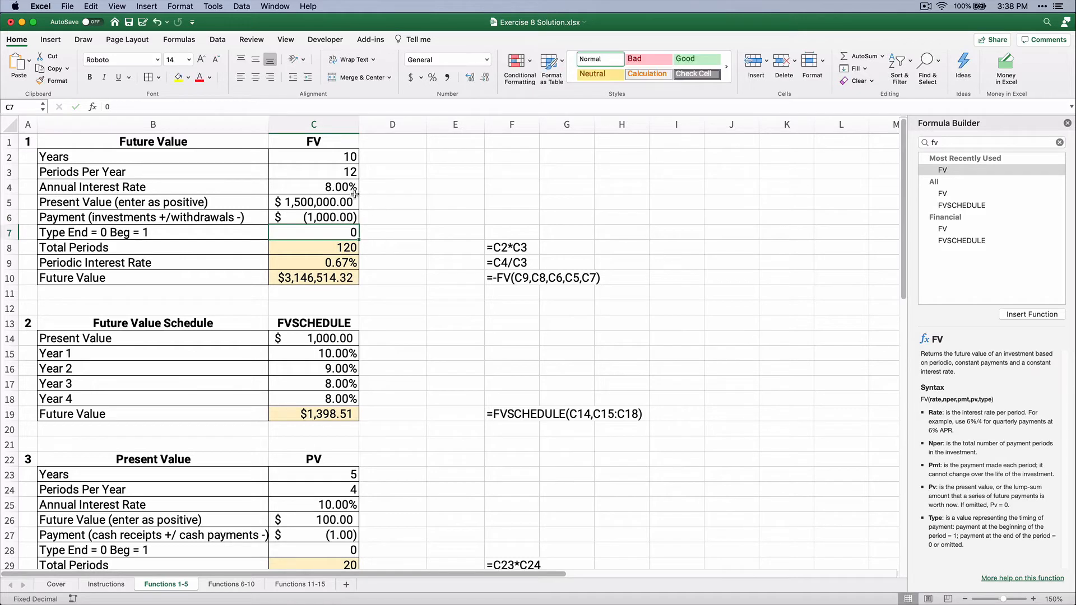
Set the number of years in C2 of the Future Value example to 20.
{"action": "left_click", "coordinate": [337, 158]}
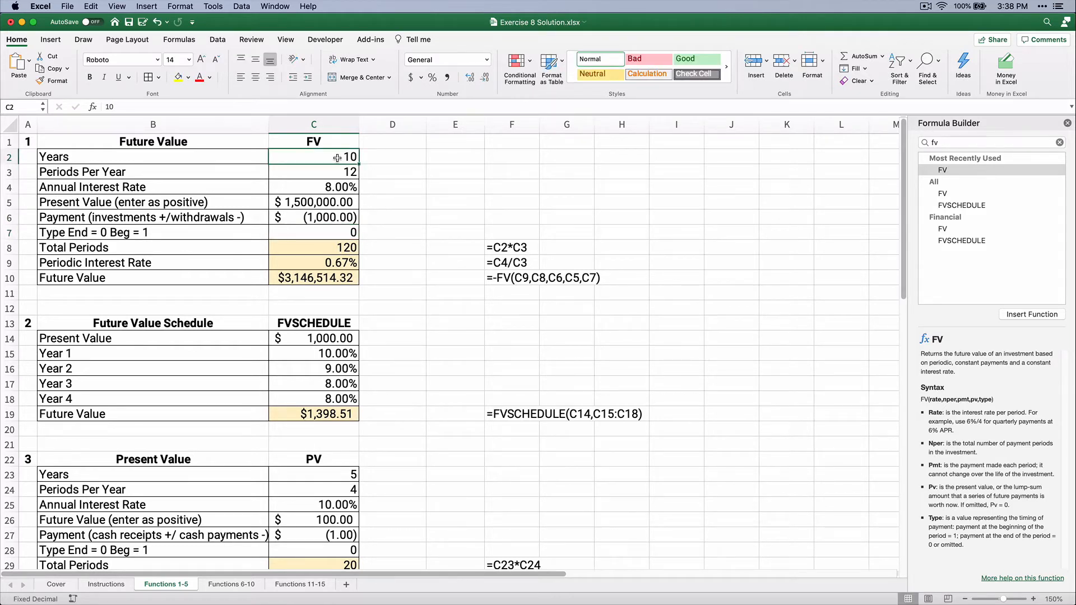
{"action": "type", "text": "20"}
{"action": "key", "text": "Return"}
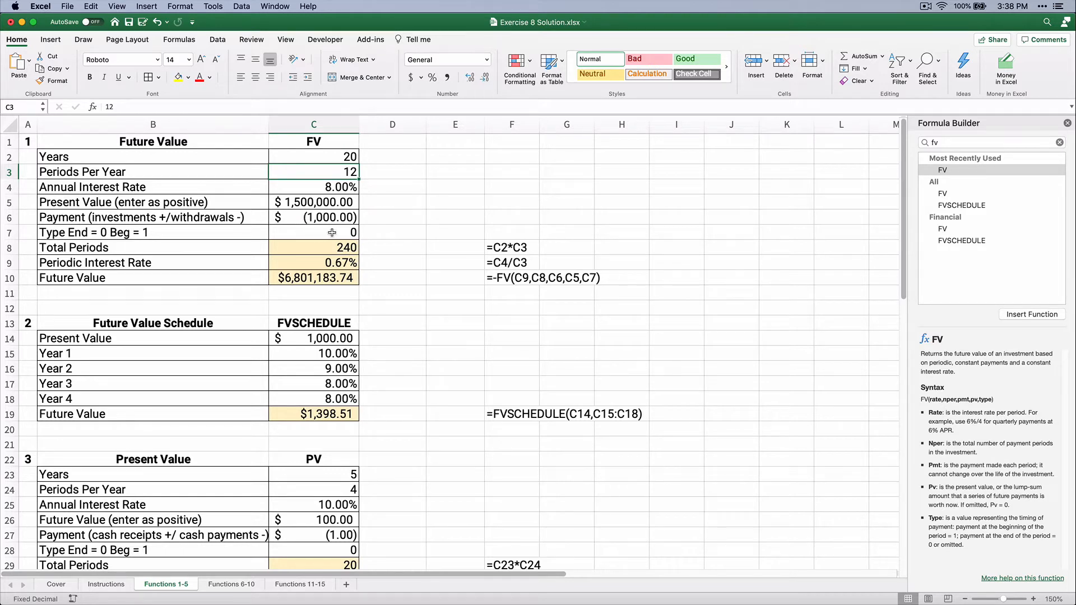
Format the periodic interest rate in C9 to show four decimal places.
{"action": "left_click", "coordinate": [337, 263]}
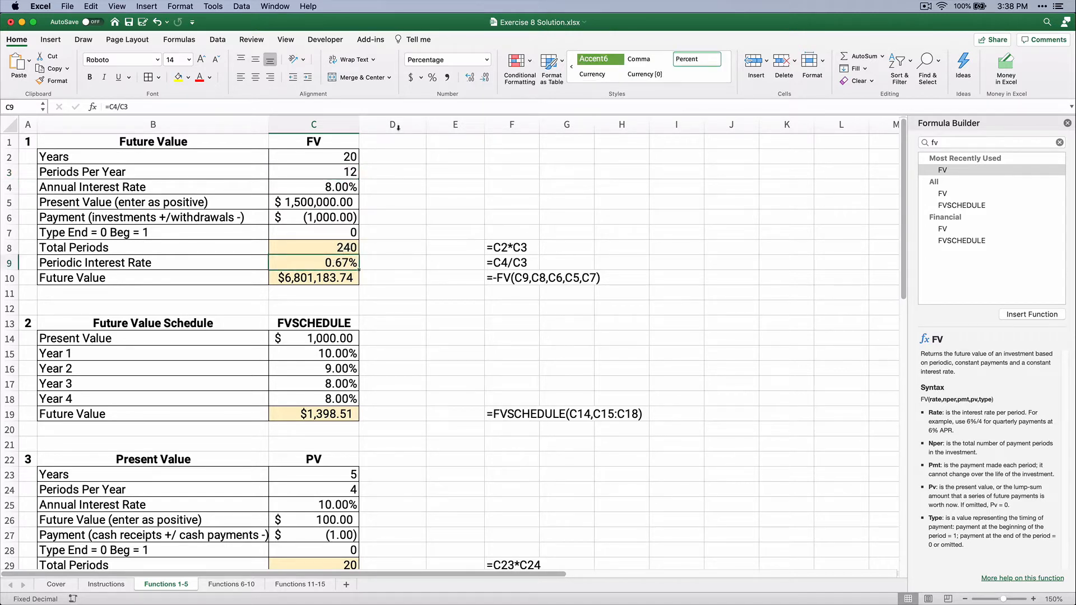
{"action": "left_click", "coordinate": [468, 78]}
{"action": "left_click", "coordinate": [467, 77]}
{"action": "left_click", "coordinate": [317, 276]}
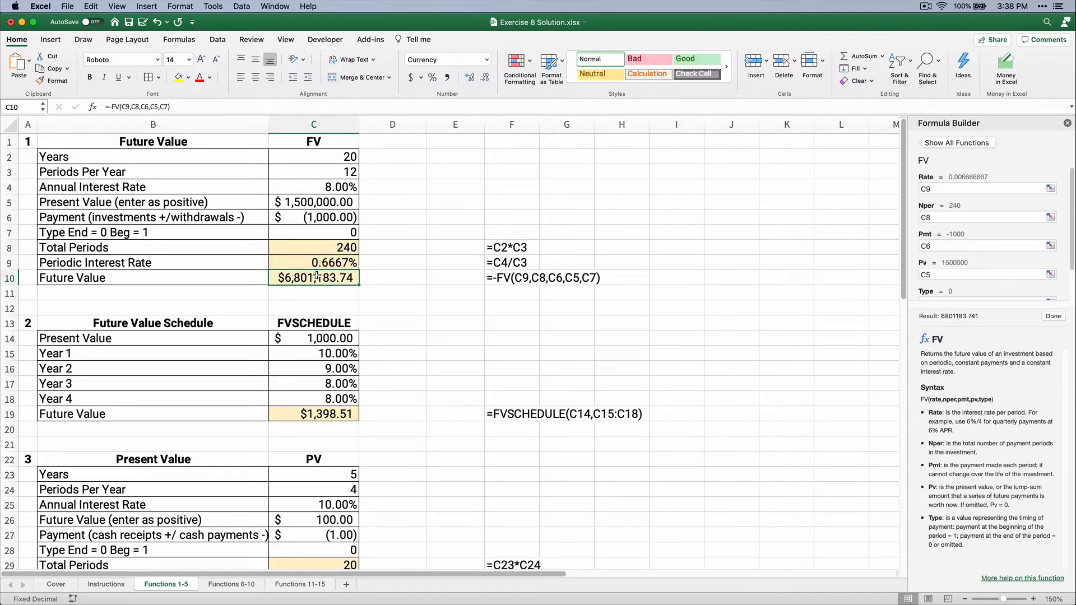
Set the annual interest rate in C4 to 5% and check the periodic rate and future value cells.
{"action": "left_click", "coordinate": [331, 189]}
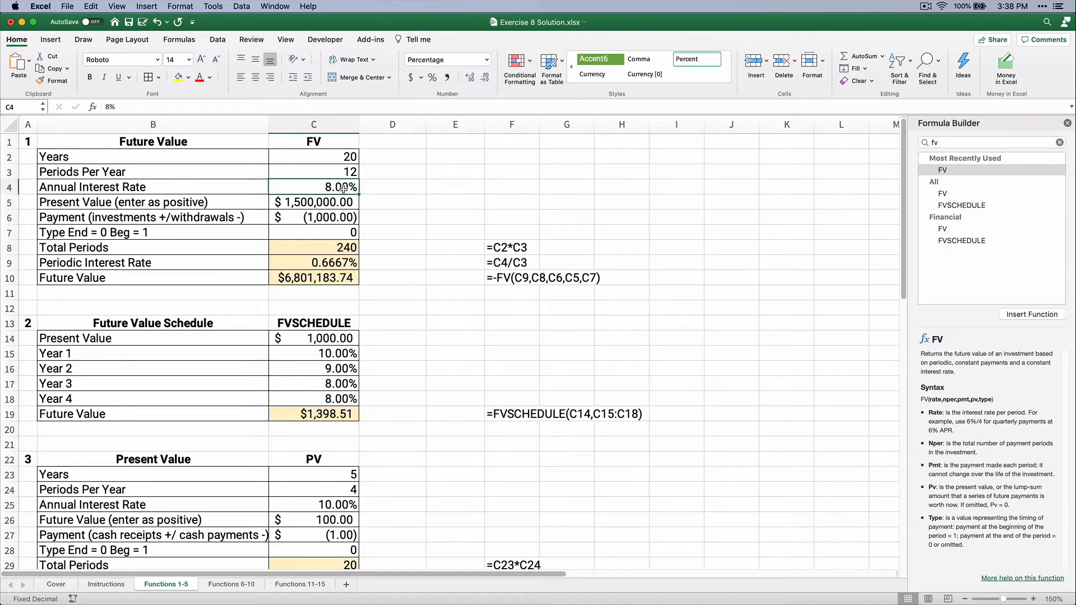
{"action": "type", "text": "5"}
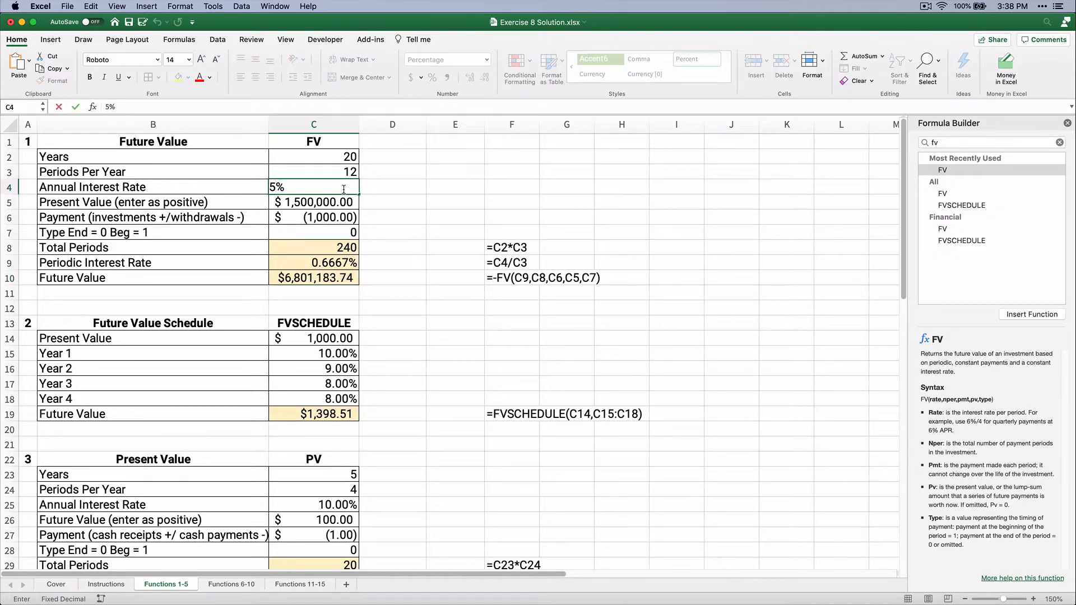
{"action": "key", "text": "Return"}
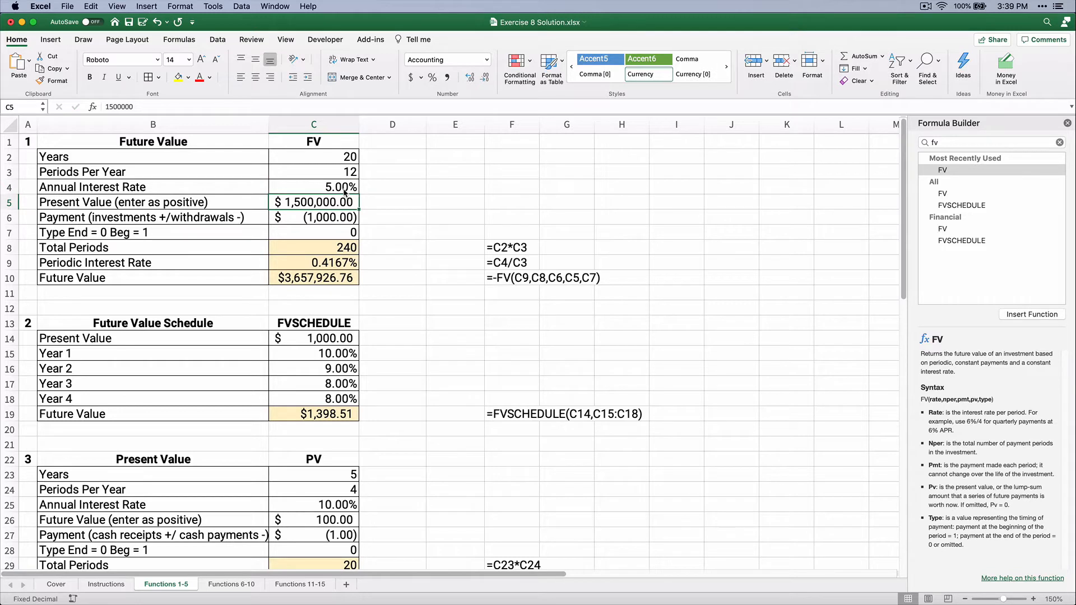
{"action": "left_click", "coordinate": [324, 261]}
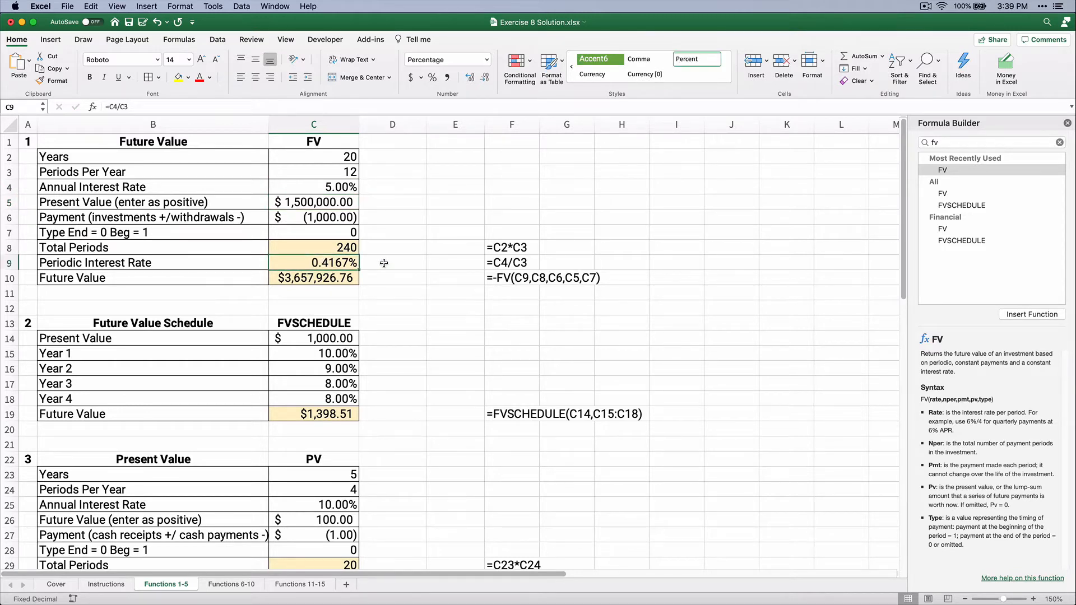
{"action": "left_click", "coordinate": [318, 278]}
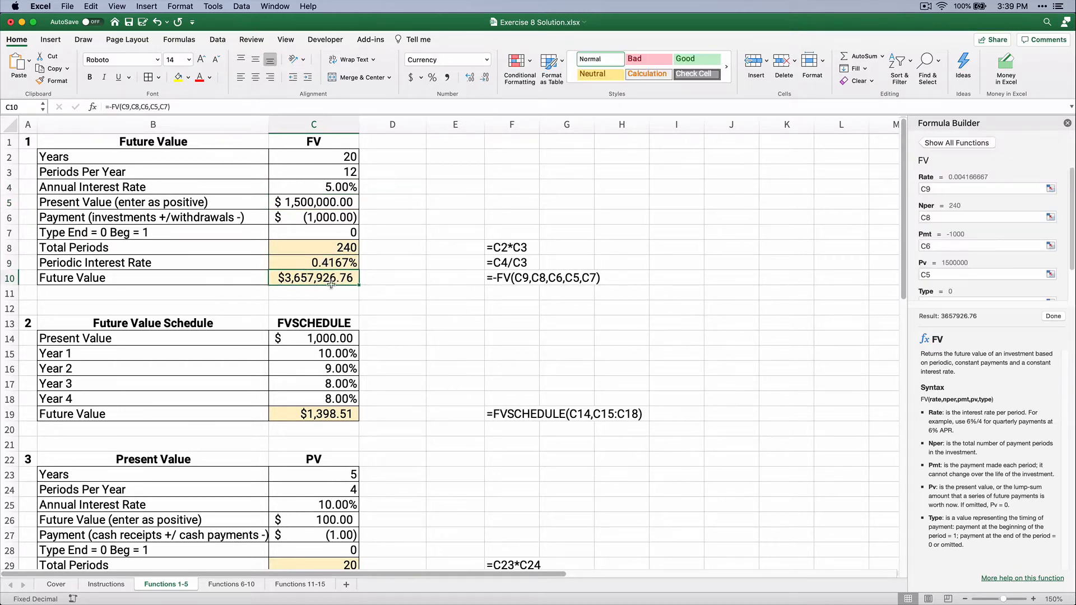
Set the payment in C6 of the Future Value example to a withdrawal of -3000.
{"action": "left_click", "coordinate": [309, 216]}
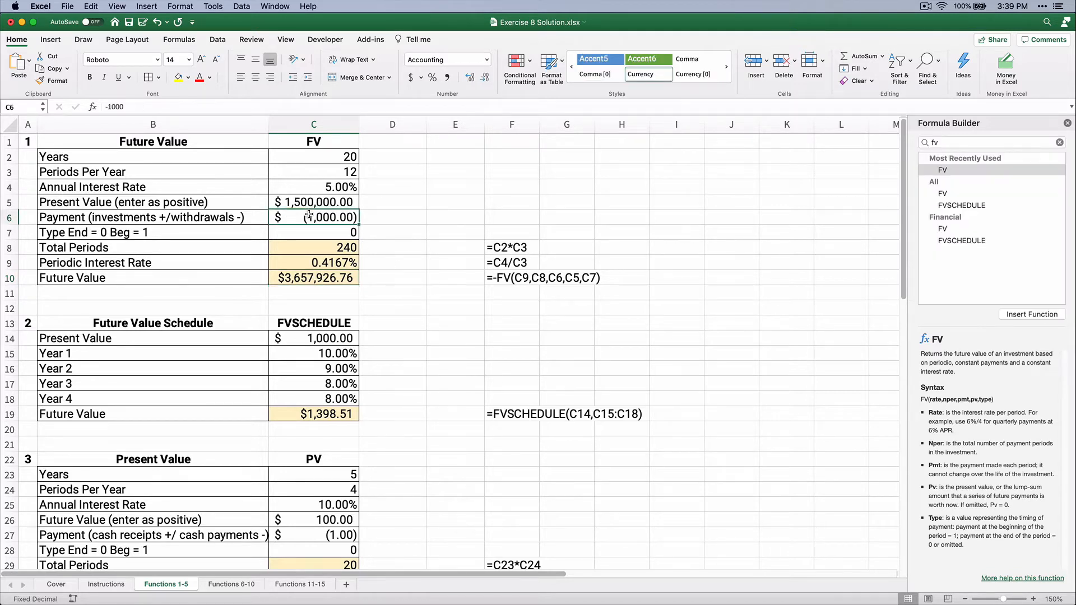
{"action": "type", "text": "-3000"}
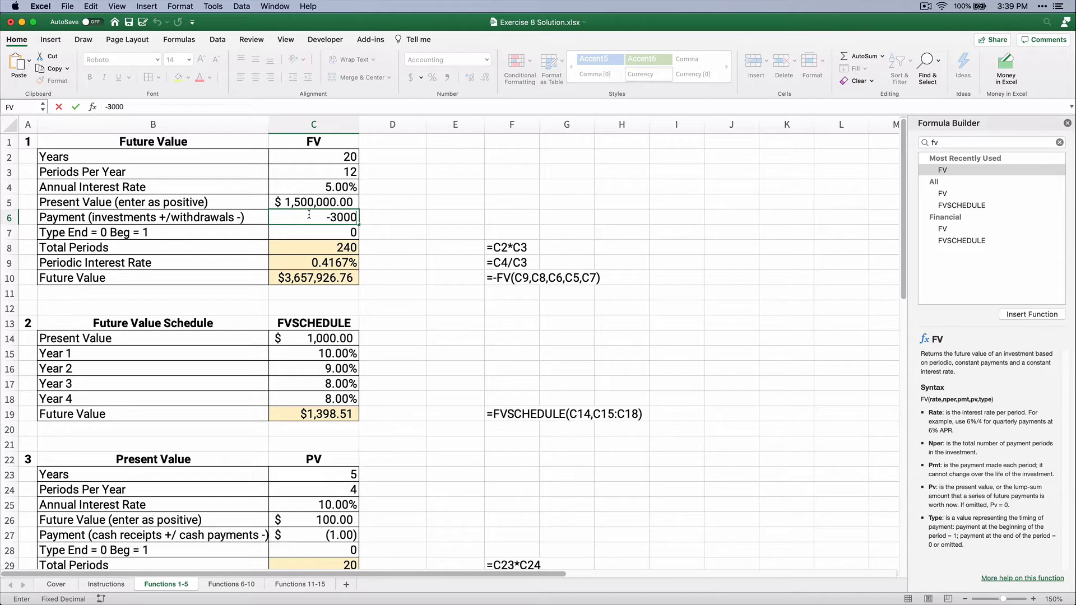
{"action": "key", "text": "Return"}
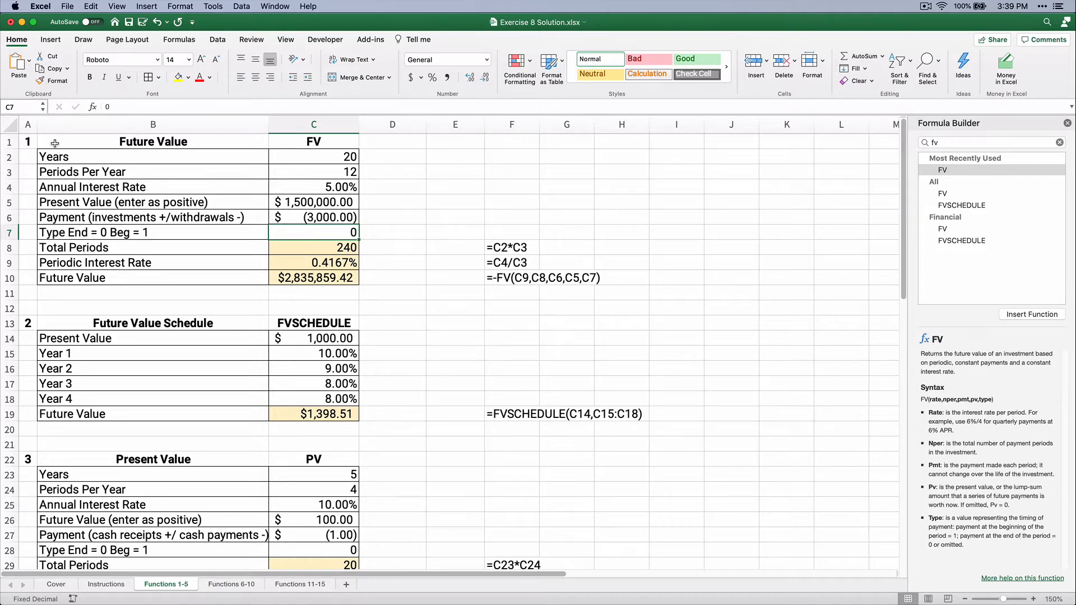
Set the payment in C6 of the Future Value example to 0.
{"action": "left_click_drag", "start_coordinate": [56, 146], "coordinate": [298, 276]}
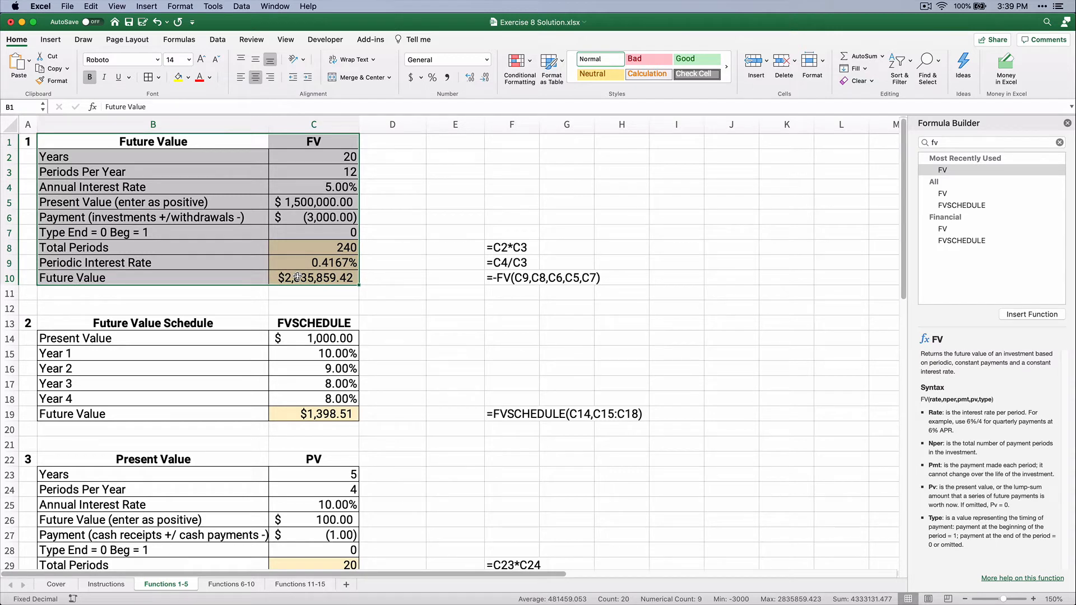
{"action": "left_click", "coordinate": [328, 217]}
{"action": "key", "text": "BackSpace"}
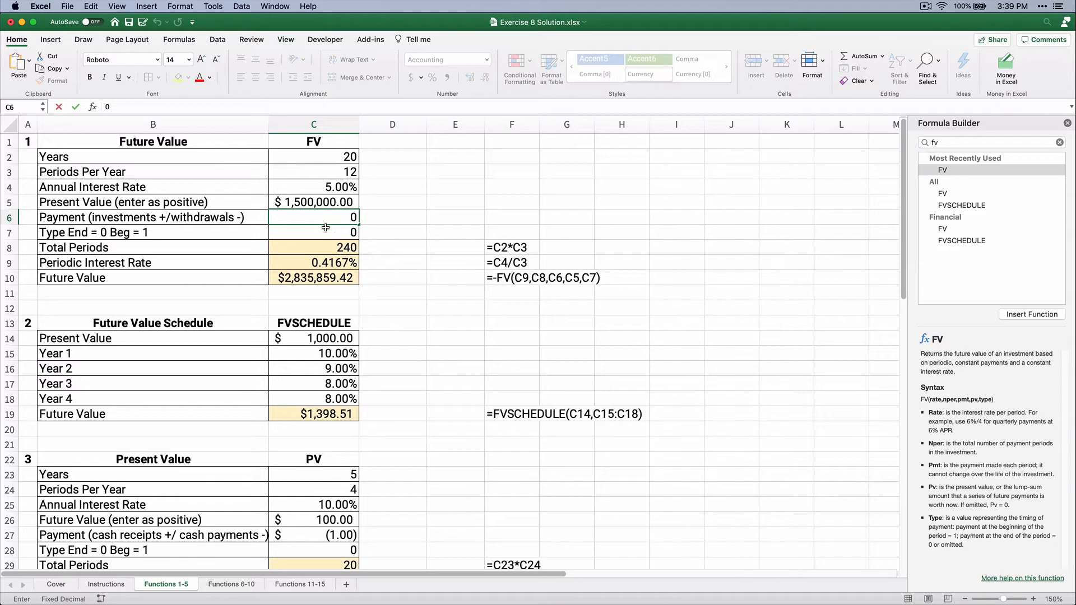
{"action": "double_click", "coordinate": [306, 201]}
{"action": "key", "text": "Escape"}
Set the number of years in C2 to 25 and the periods per year in C3 to 1.
{"action": "left_click", "coordinate": [325, 159]}
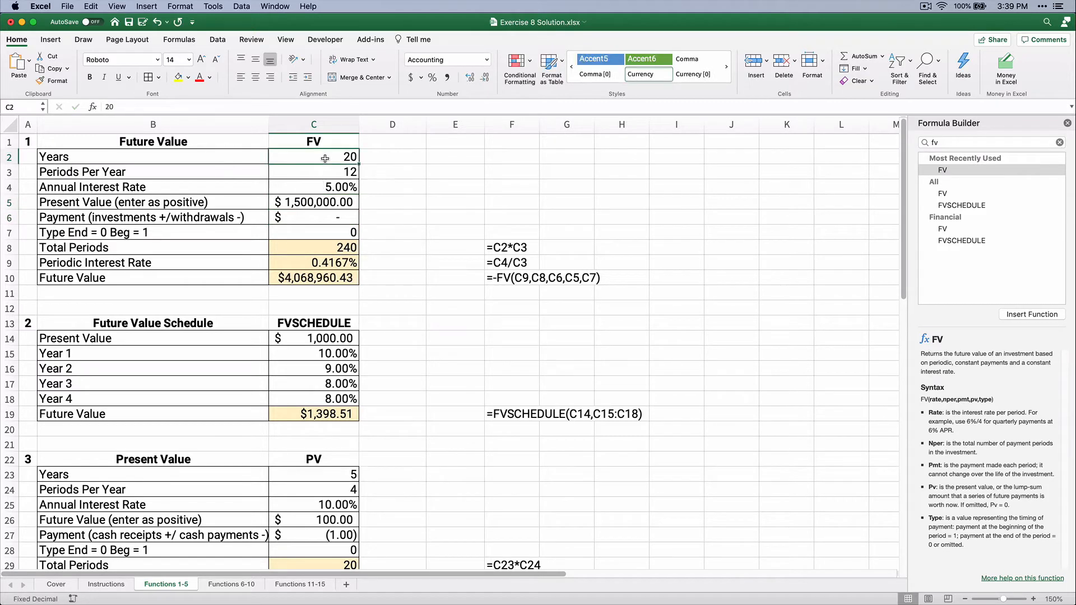
{"action": "type", "text": "25"}
{"action": "key", "text": "Return"}
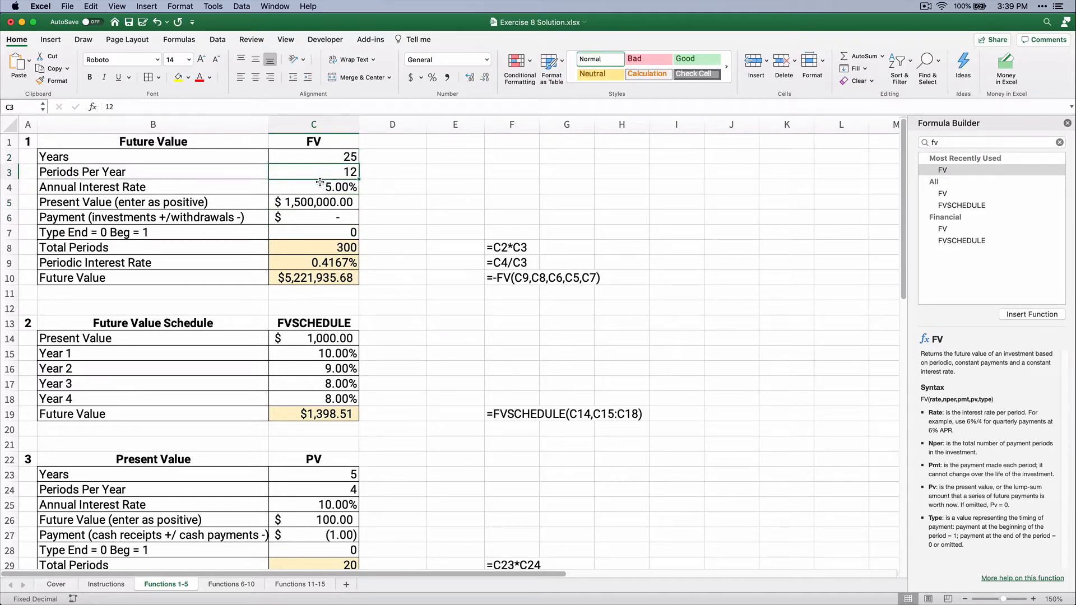
{"action": "type", "text": "1"}
{"action": "key", "text": "Return"}
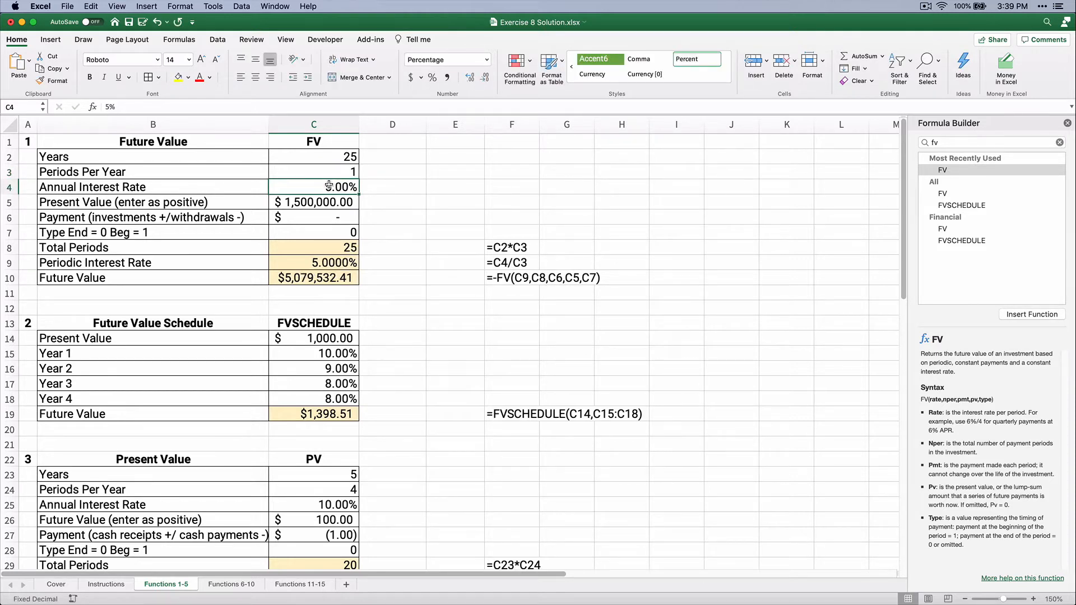
Set the annual interest rate in C4 to 9% and the present value in C5 to 10000.
{"action": "type", "text": "9"}
{"action": "key", "text": "Return"}
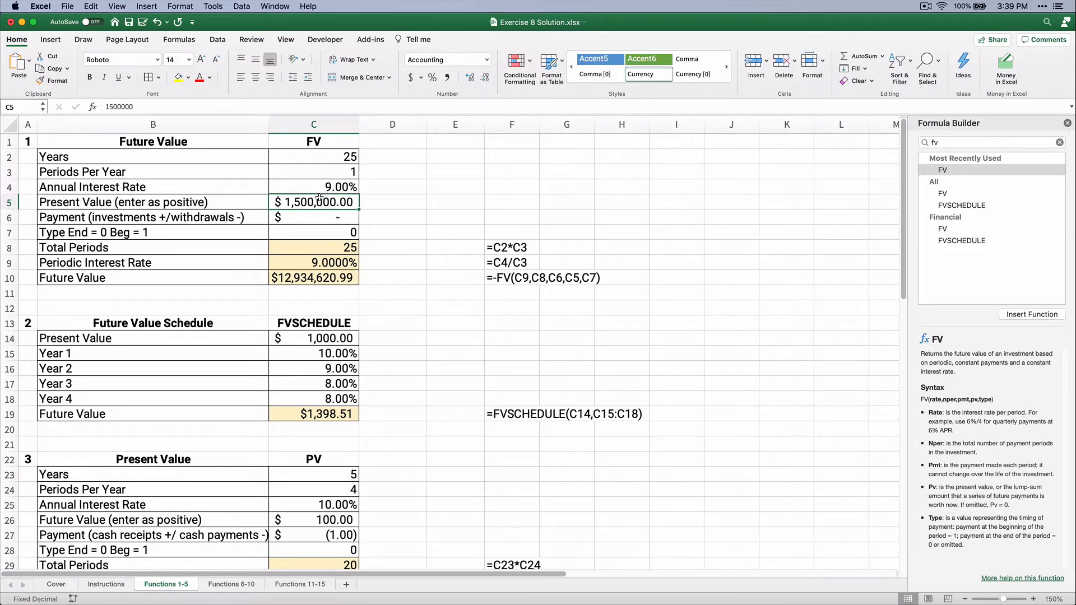
{"action": "type", "text": "10000"}
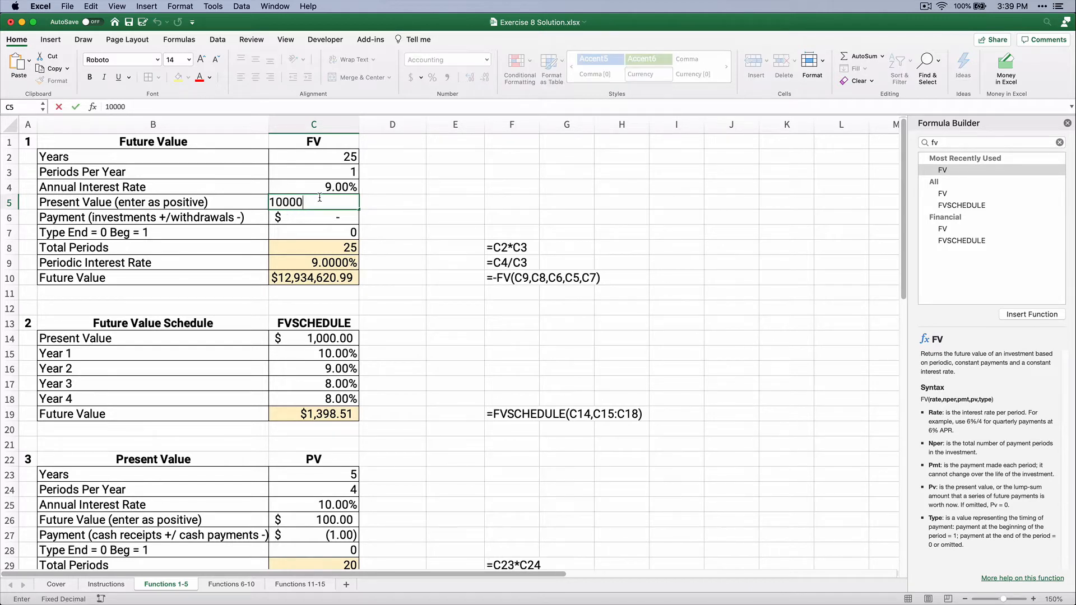
{"action": "key", "text": "Return"}
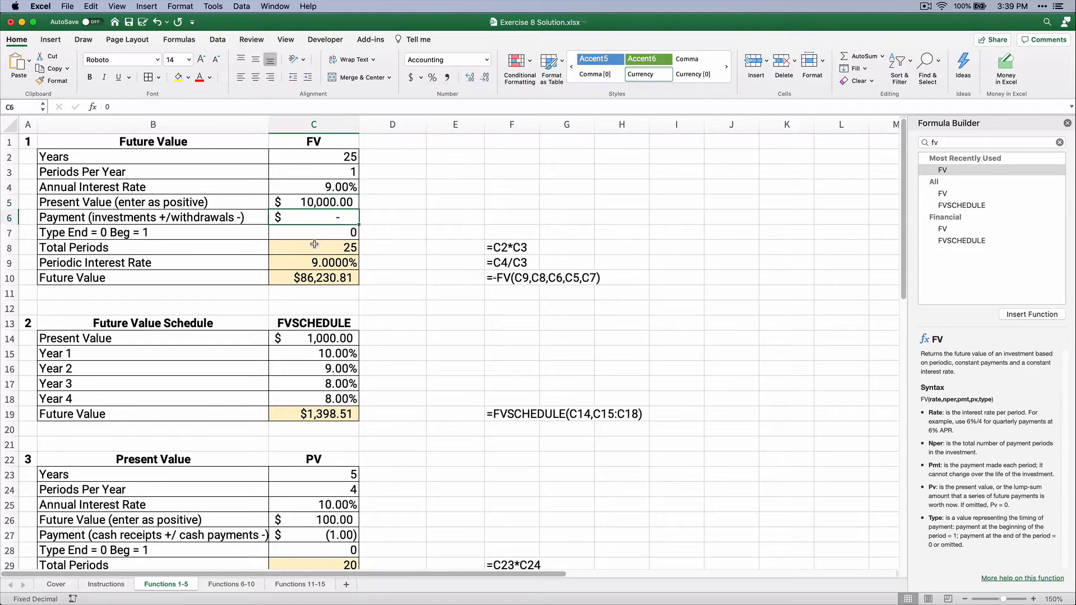
Check the total periods, periodic interest rate and future value cells against the inputs of the Future Value example.
{"action": "left_click", "coordinate": [314, 248]}
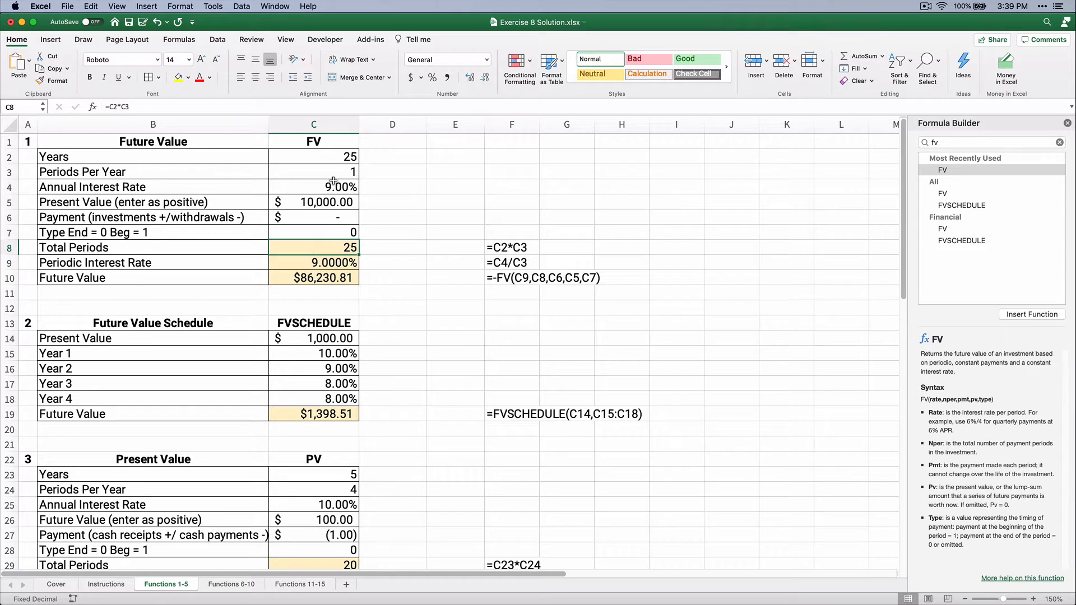
{"action": "left_click", "coordinate": [325, 262]}
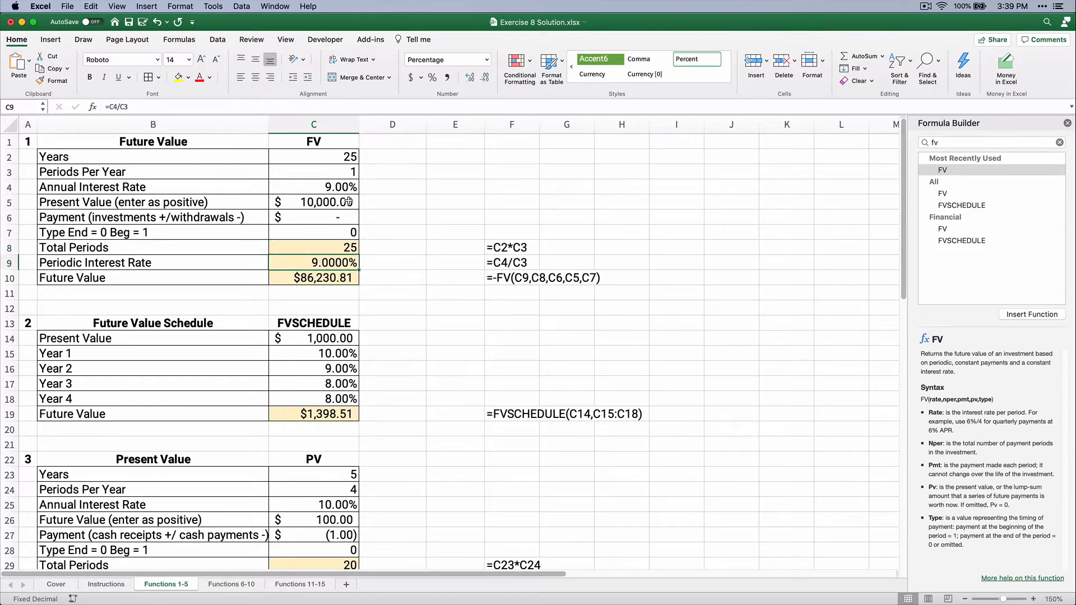
{"action": "left_click", "coordinate": [336, 187]}
{"action": "left_click", "coordinate": [323, 260]}
{"action": "left_click", "coordinate": [318, 205]}
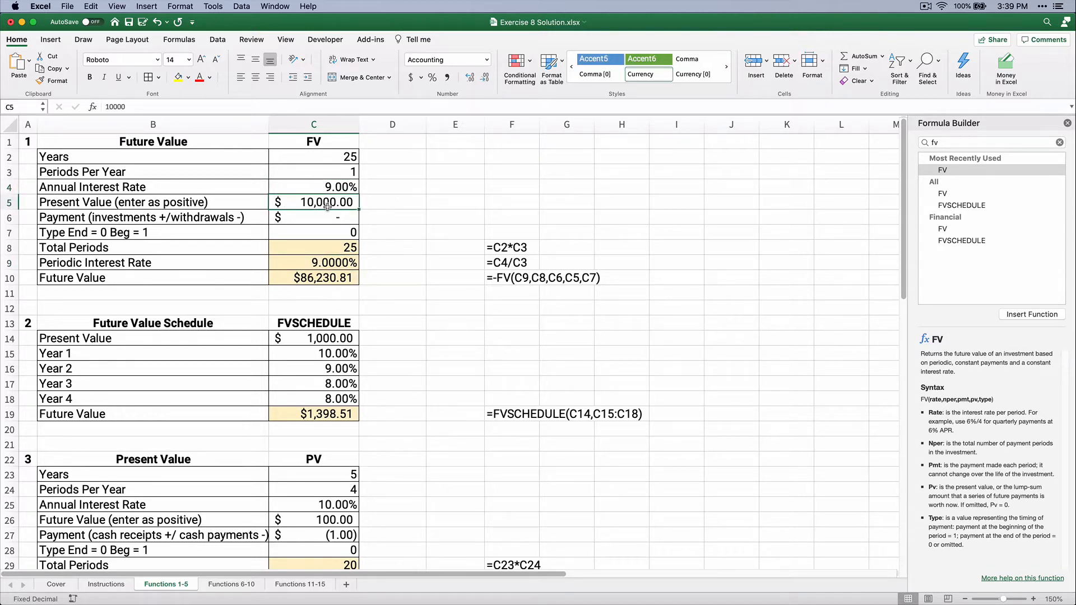
{"action": "left_click", "coordinate": [311, 275]}
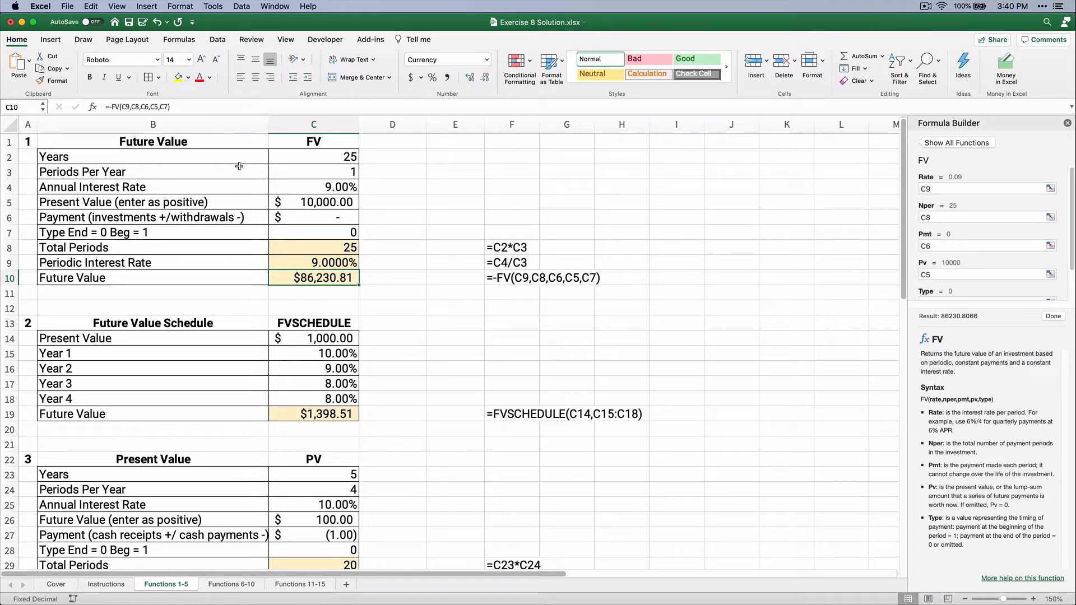
{"action": "left_click_drag", "start_coordinate": [75, 145], "coordinate": [342, 279]}
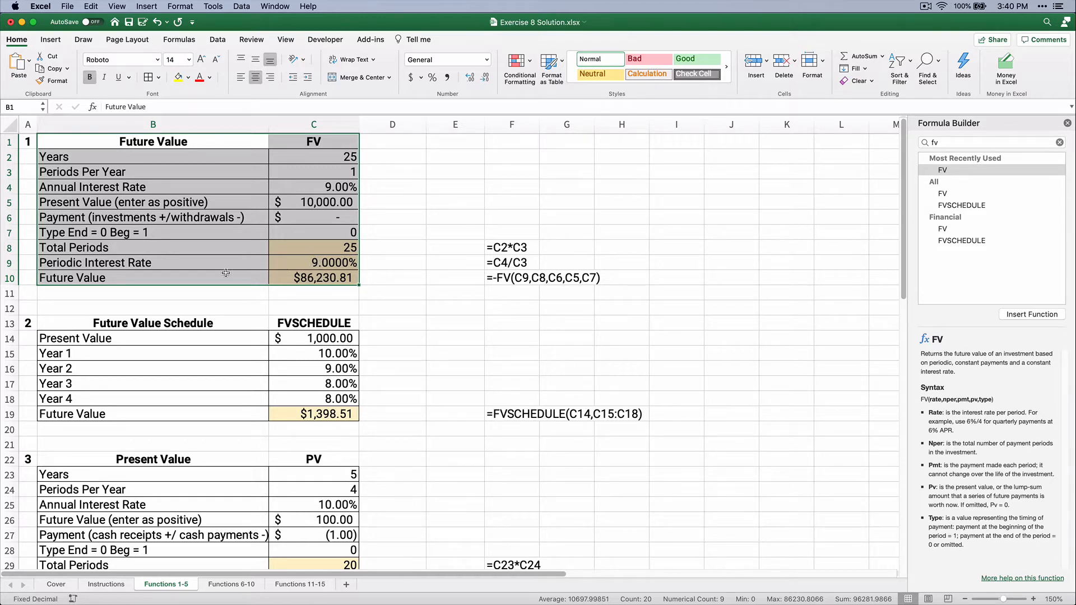
Review the inputs of the Future Value Schedule example and clear the existing formula from its future value cell C19.
{"action": "scroll", "coordinate": [227, 273], "scroll_direction": "down", "scroll_amount": 4}
{"action": "left_click_drag", "start_coordinate": [91, 264], "coordinate": [300, 346]}
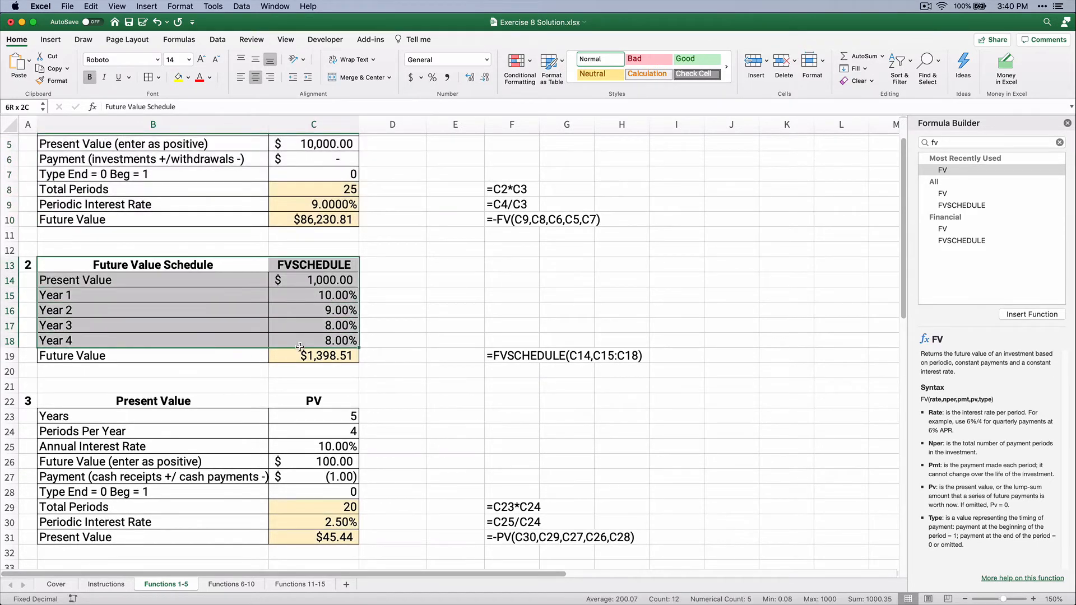
{"action": "left_click", "coordinate": [403, 281]}
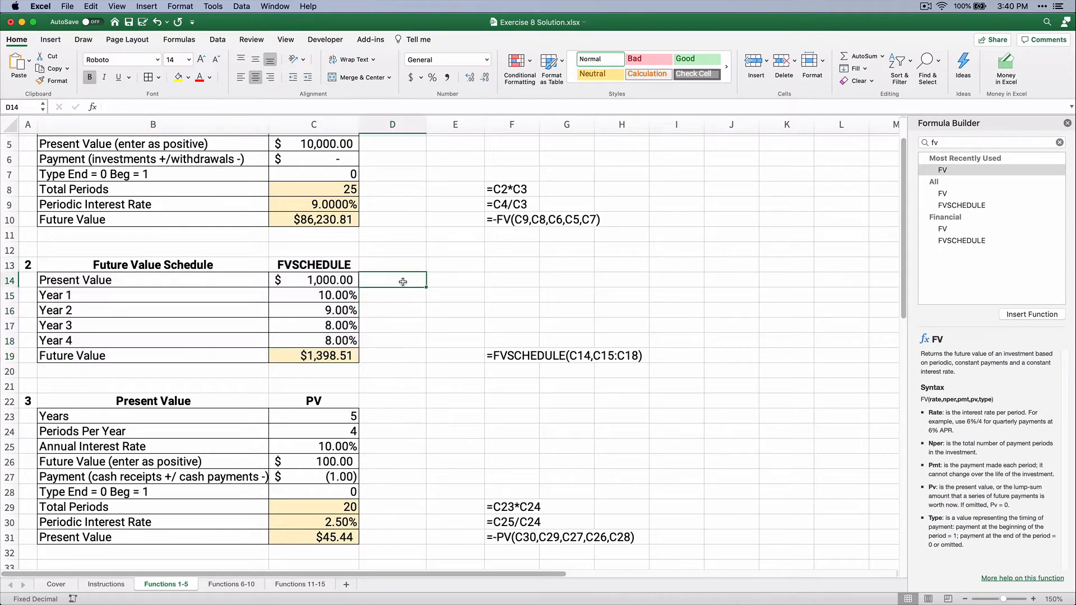
{"action": "left_click", "coordinate": [59, 283]}
{"action": "left_click_drag", "start_coordinate": [296, 287], "coordinate": [311, 336]}
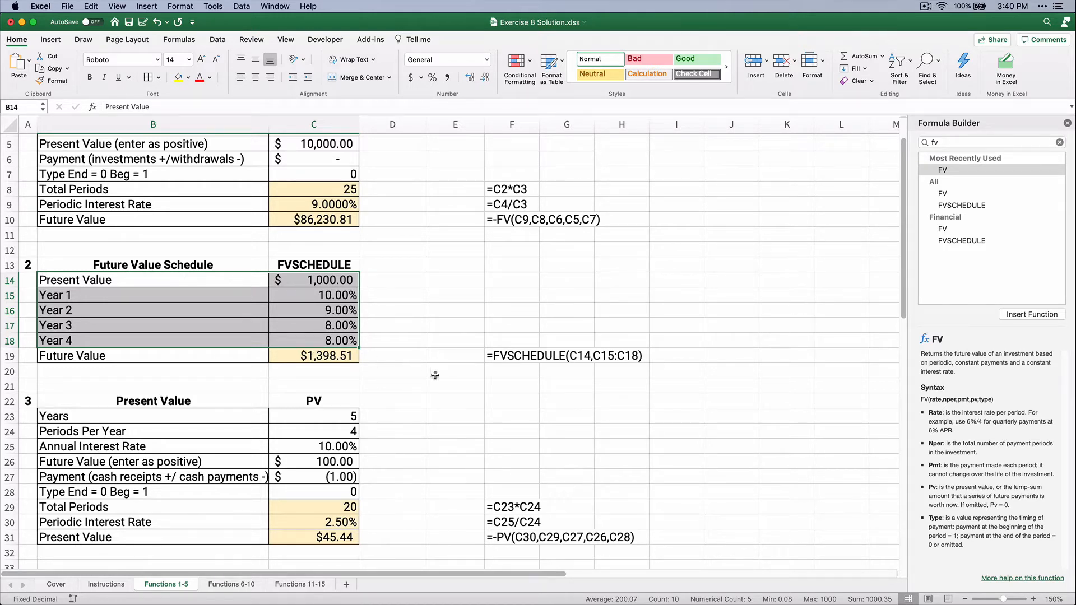
{"action": "left_click", "coordinate": [325, 356]}
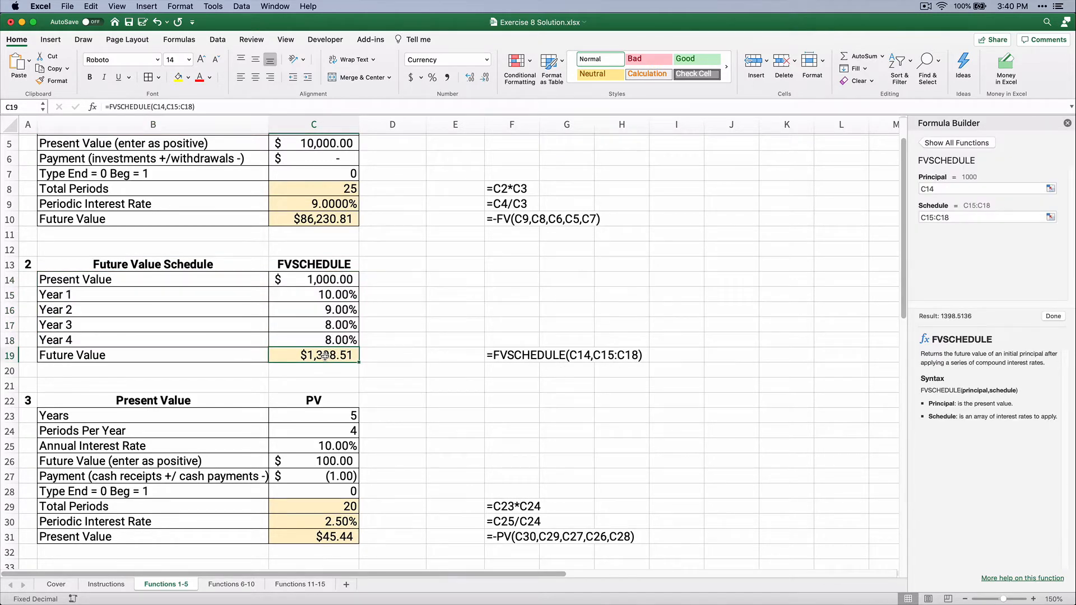
{"action": "key", "text": "Delete"}
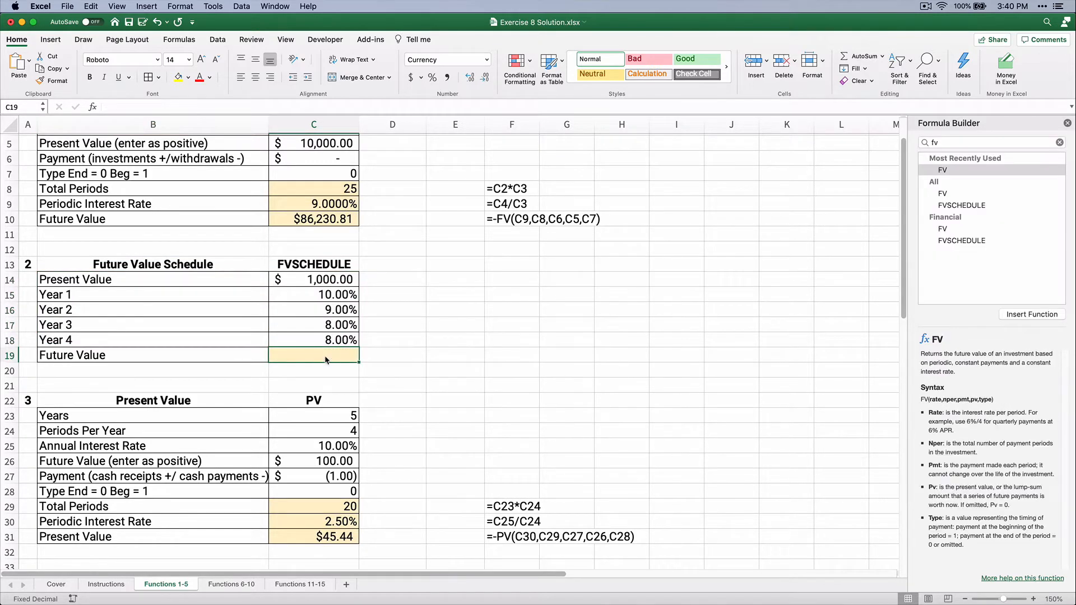
Insert the FVSCHEDULE function in C19 with C14 as the principal and C15:C18 as the schedule.
{"action": "double_click", "coordinate": [952, 205]}
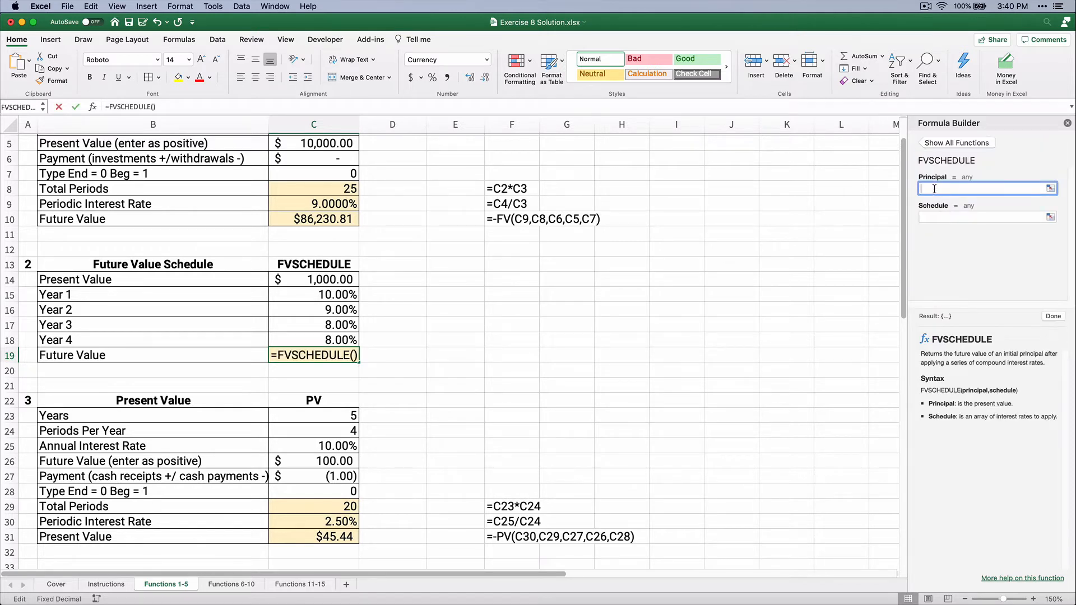
{"action": "left_click", "coordinate": [329, 281]}
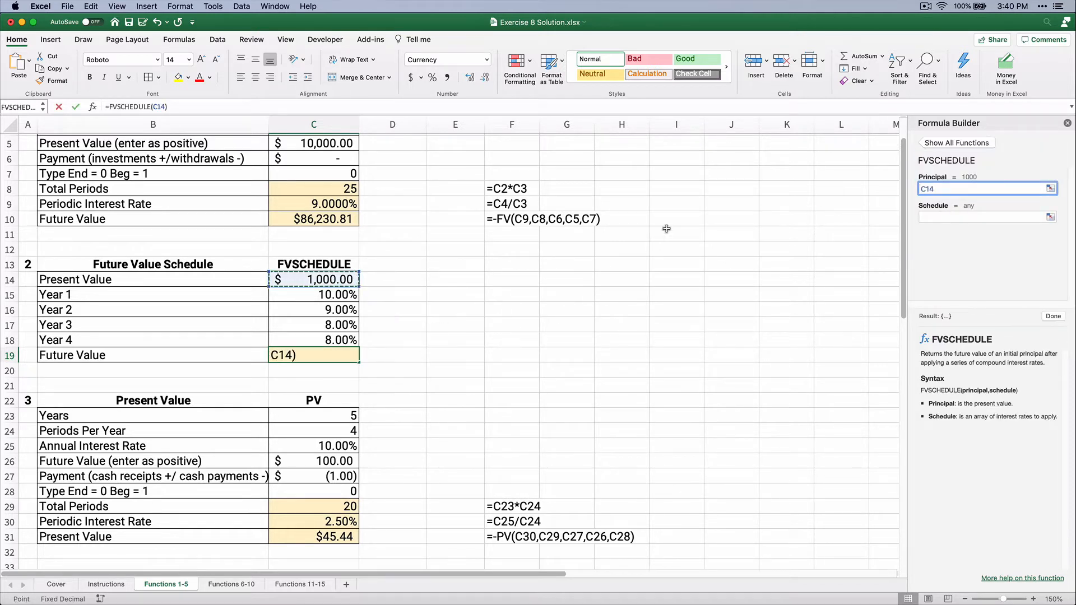
{"action": "left_click", "coordinate": [927, 218]}
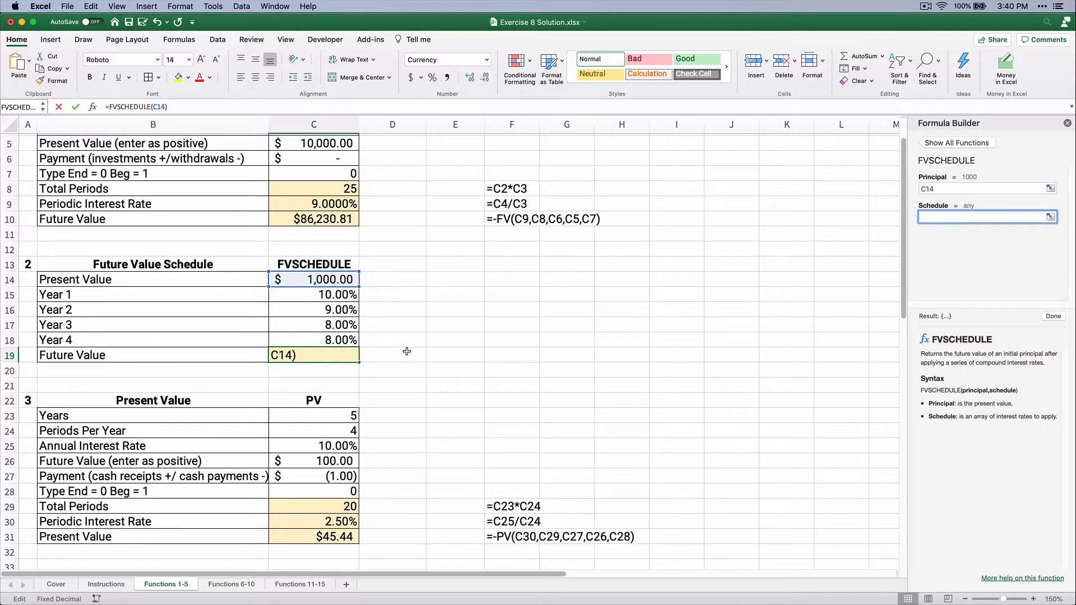
{"action": "left_click_drag", "start_coordinate": [321, 292], "coordinate": [317, 340]}
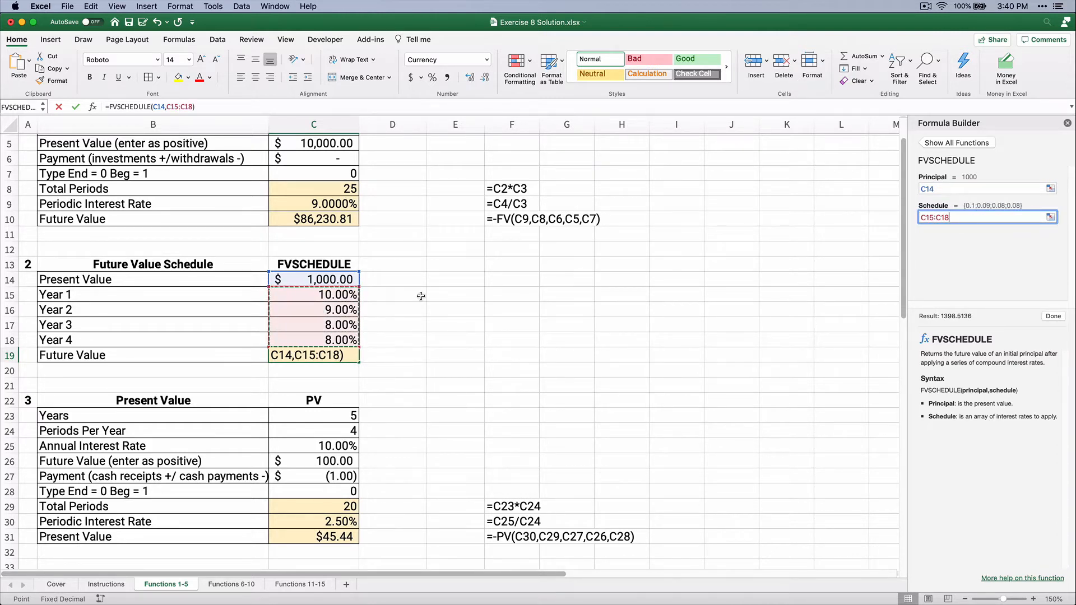
{"action": "left_click", "coordinate": [1051, 318]}
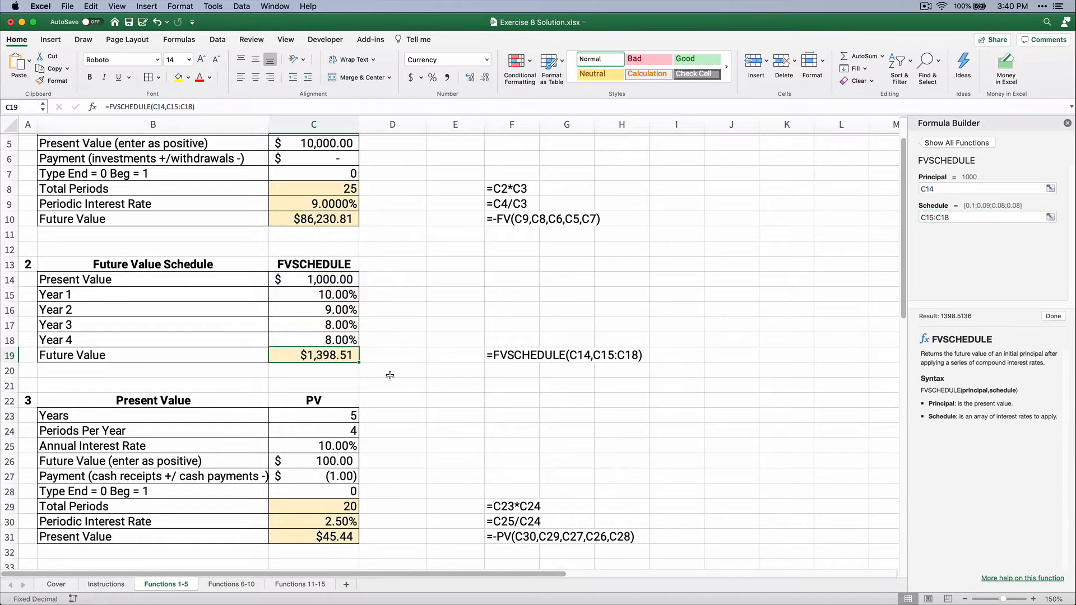
Set the present value in C14 of the Future Value Schedule example to 10000.
{"action": "left_click", "coordinate": [310, 280]}
{"action": "type", "text": "10000"}
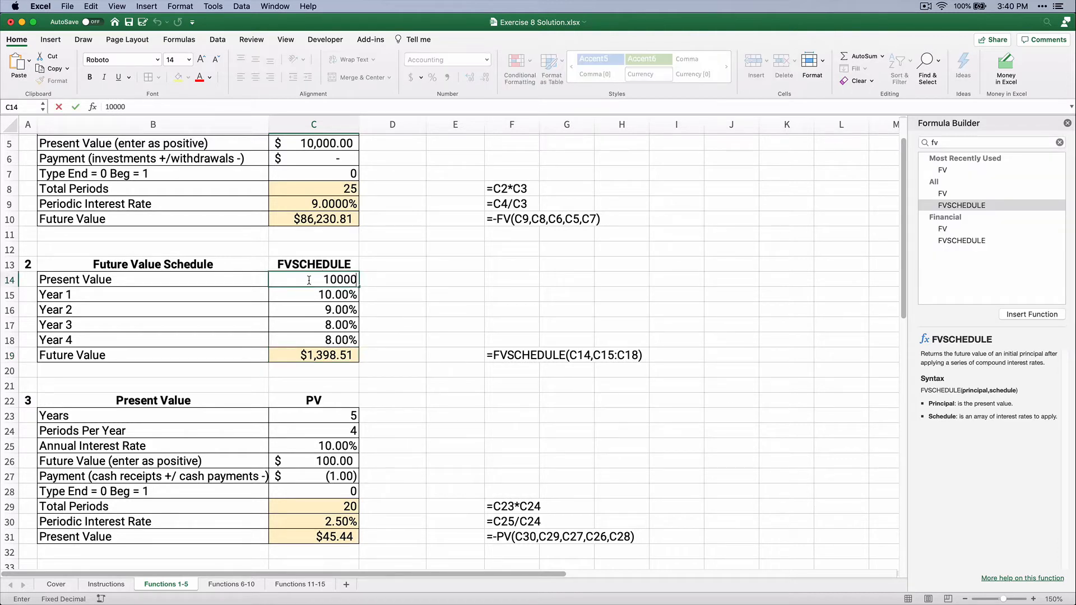
{"action": "key", "text": "Return"}
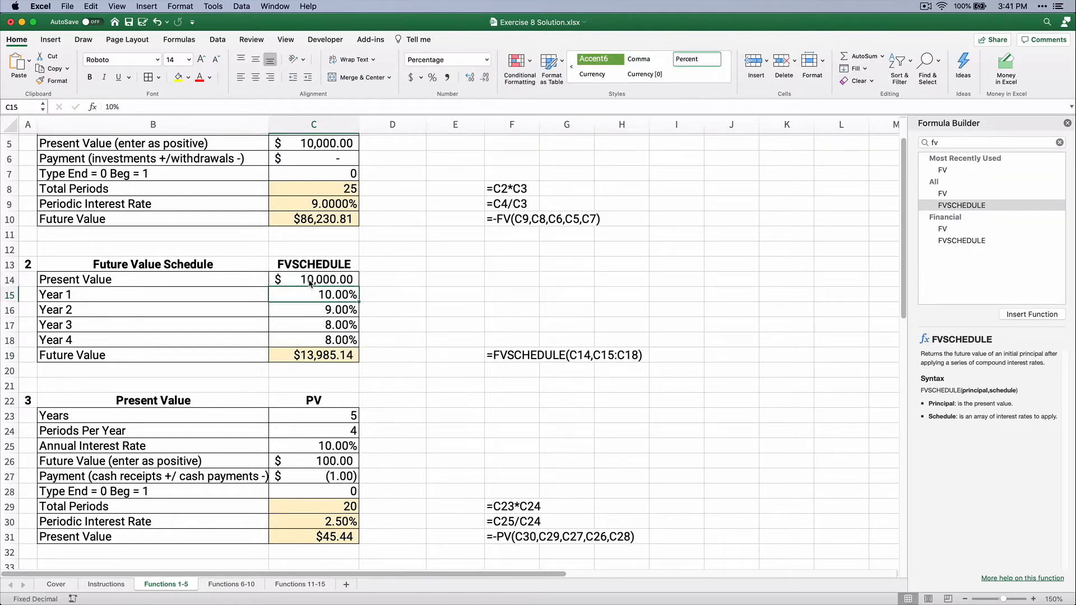
Set the Year 1 to Year 4 rates in C15:C18 to 5%, 7%, 8% and 10%.
{"action": "type", "text": "5"}
{"action": "key", "text": "Return"}
{"action": "type", "text": "7"}
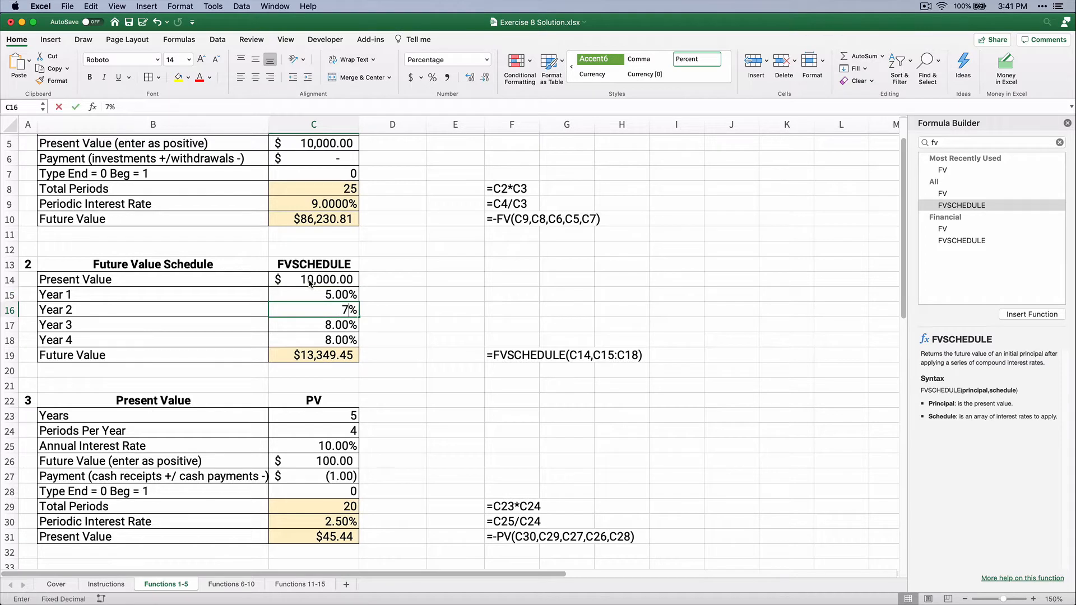
{"action": "key", "text": "Return"}
{"action": "type", "text": "8"}
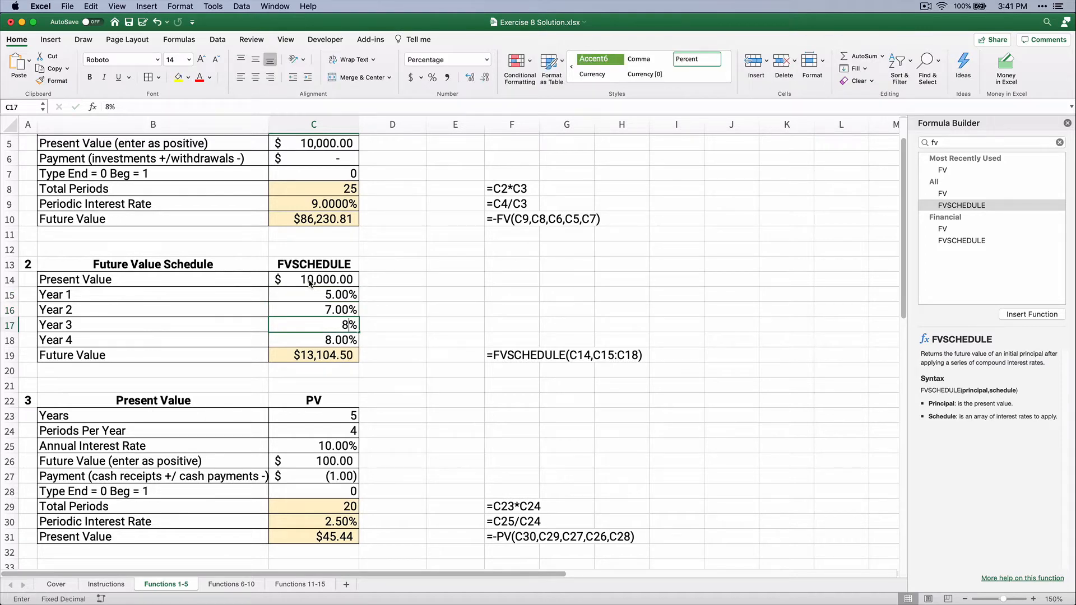
{"action": "key", "text": "Return"}
{"action": "type", "text": "10"}
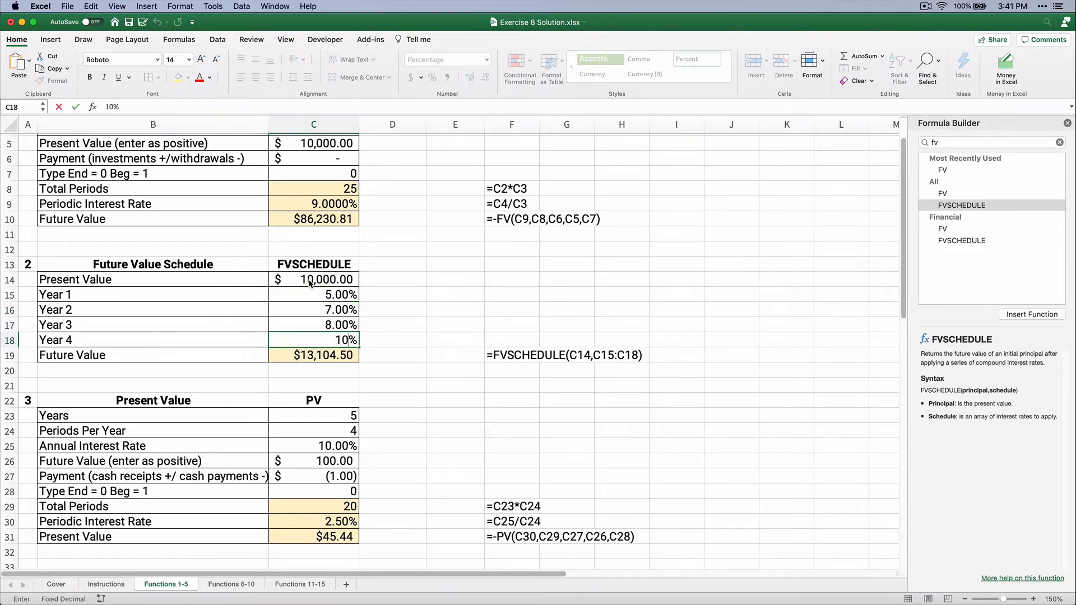
{"action": "key", "text": "Return"}
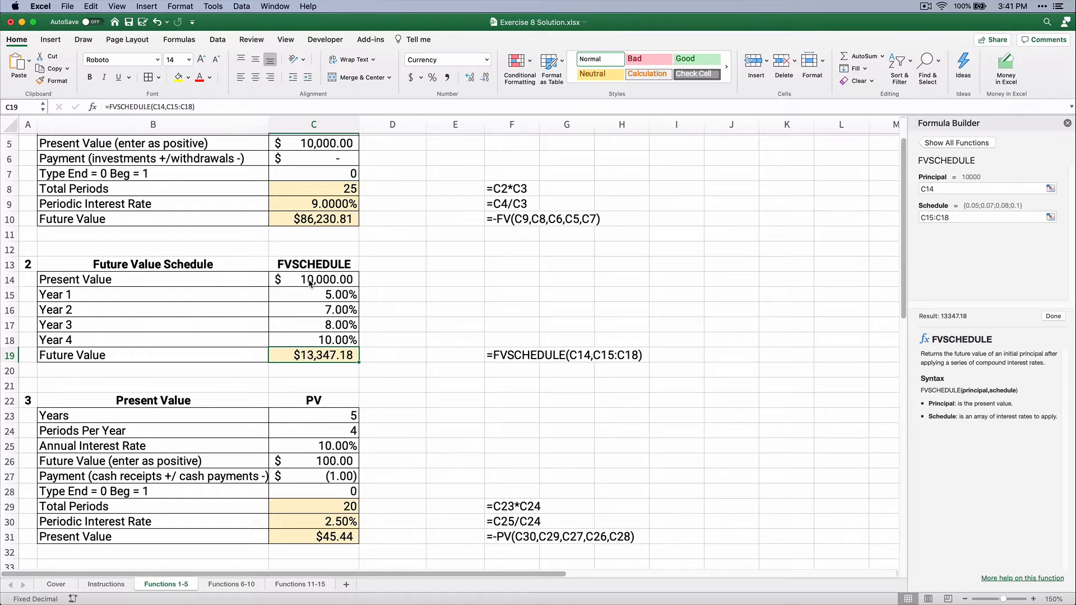
Clear all values and formulas in C23:C31 of the Present Value example.
{"action": "scroll", "coordinate": [309, 283], "scroll_direction": "down", "scroll_amount": 5}
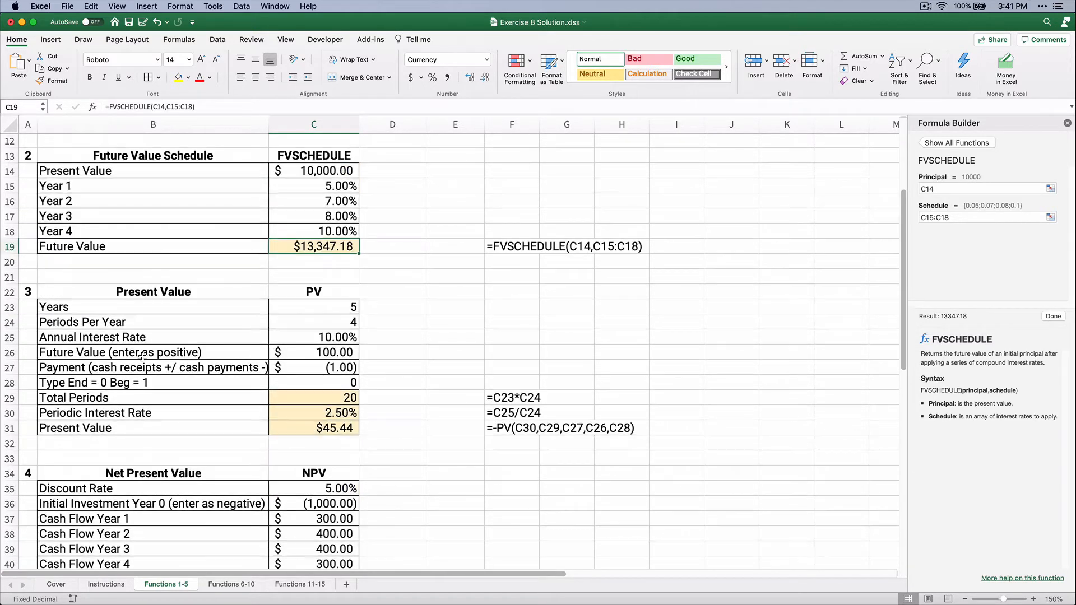
{"action": "left_click_drag", "start_coordinate": [73, 298], "coordinate": [331, 428]}
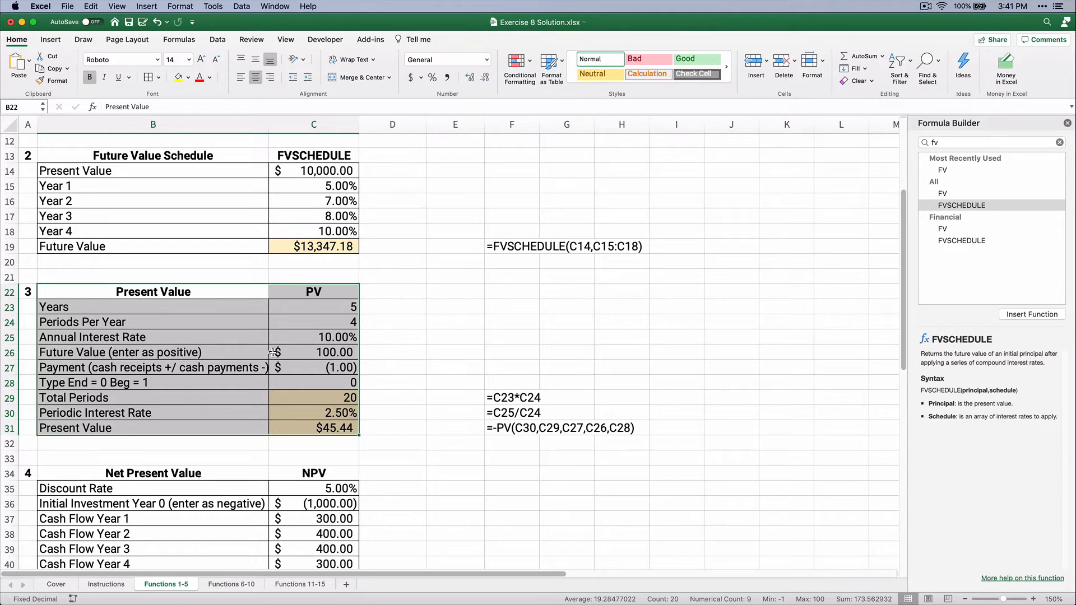
{"action": "left_click", "coordinate": [319, 309]}
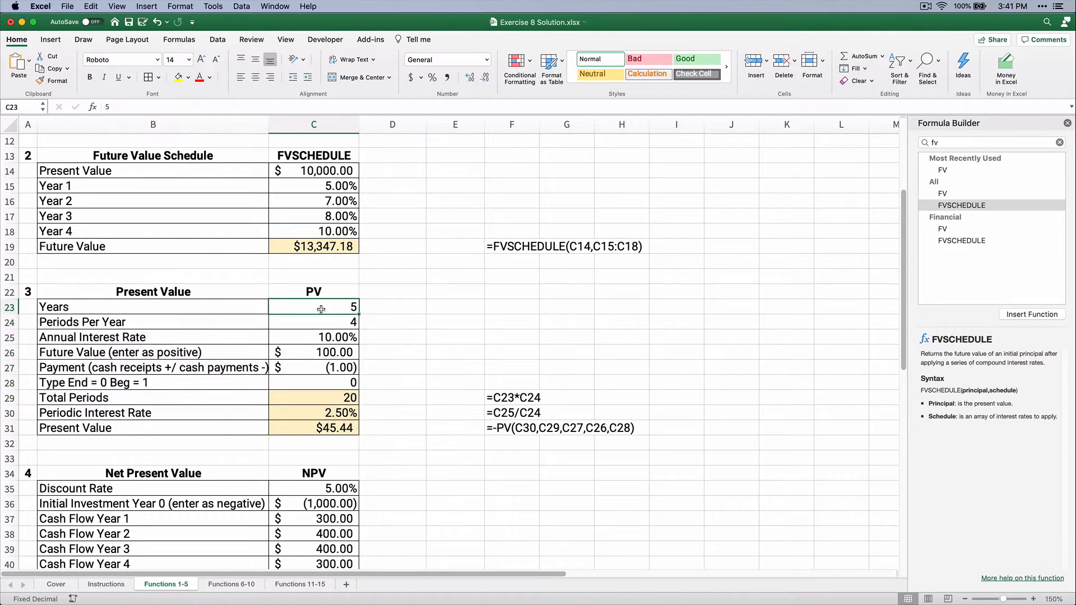
{"action": "left_click_drag", "start_coordinate": [311, 309], "coordinate": [328, 430]}
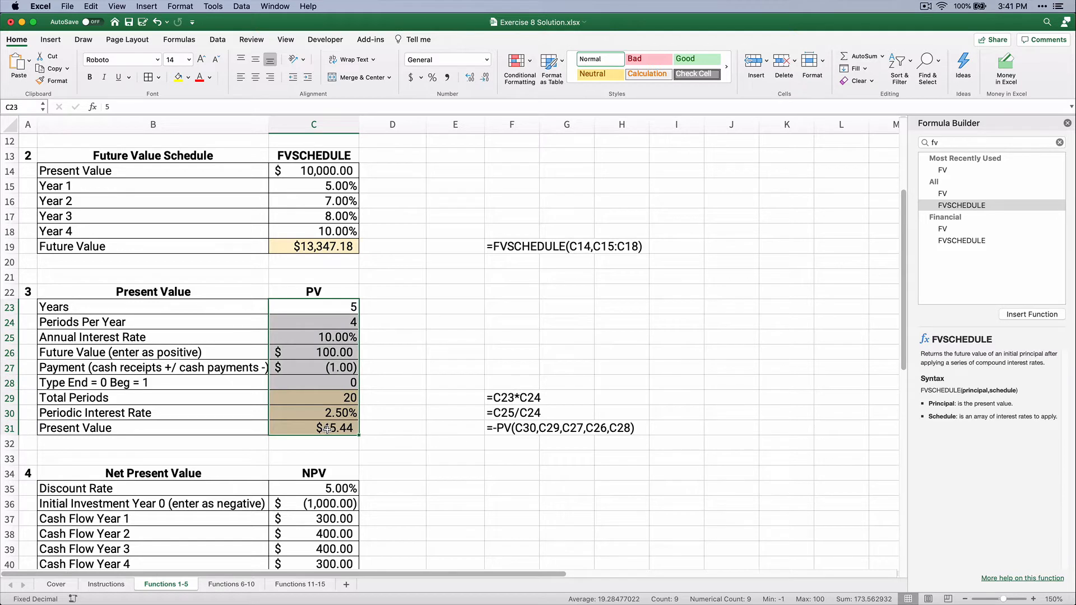
{"action": "key", "text": "Delete"}
{"action": "left_click", "coordinate": [435, 392]}
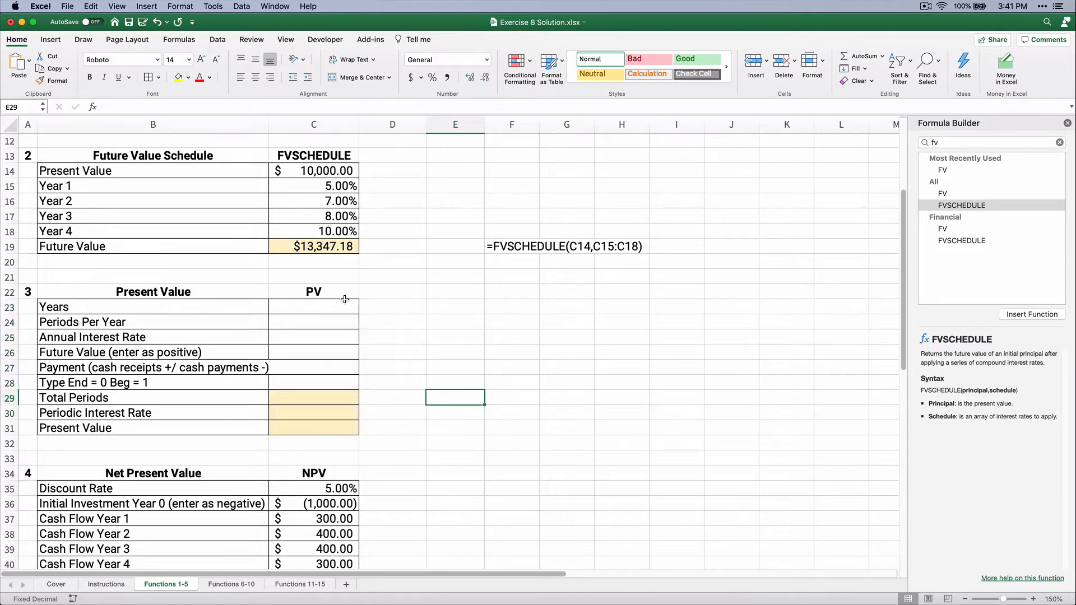
In the Present Value example, set Years to 10, Periods Per Year to 1, Annual Interest Rate to 7% and Future Value to 0.
{"action": "left_click", "coordinate": [308, 305]}
{"action": "type", "text": "10"}
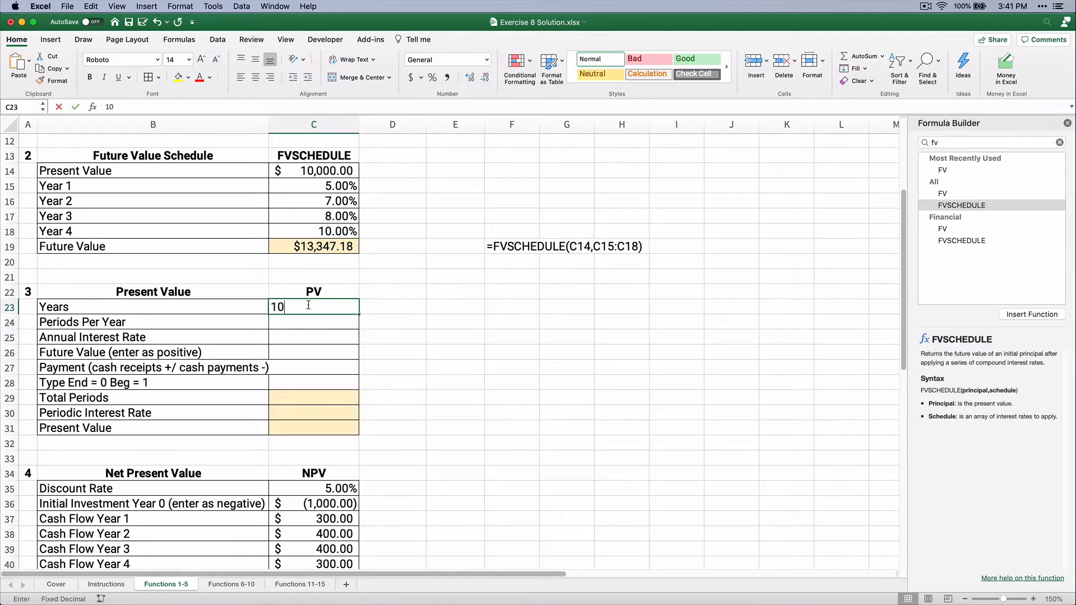
{"action": "key", "text": "Return"}
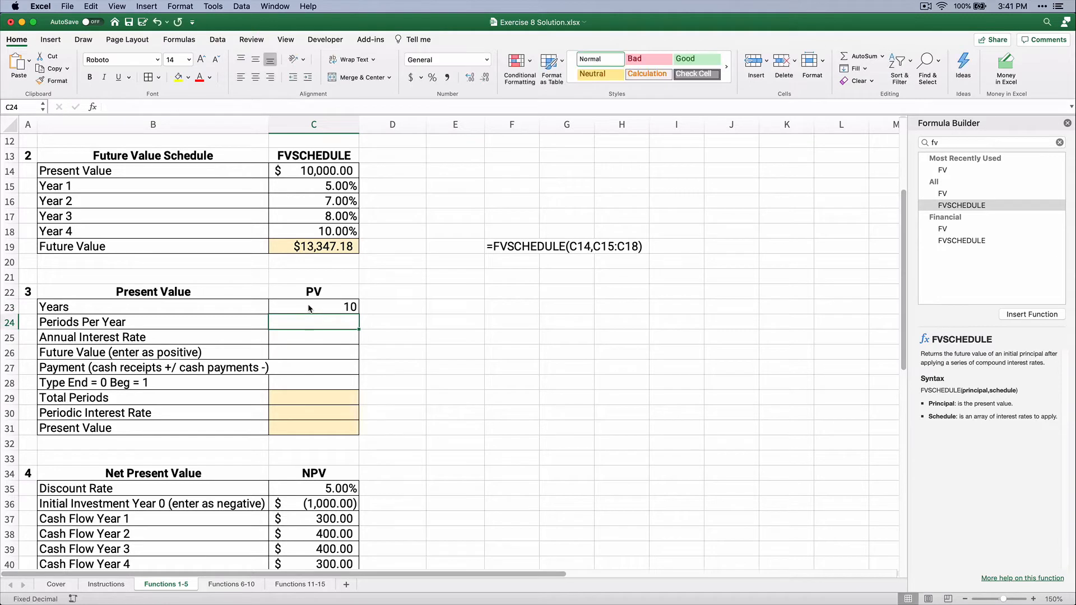
{"action": "type", "text": "1"}
{"action": "key", "text": "Return"}
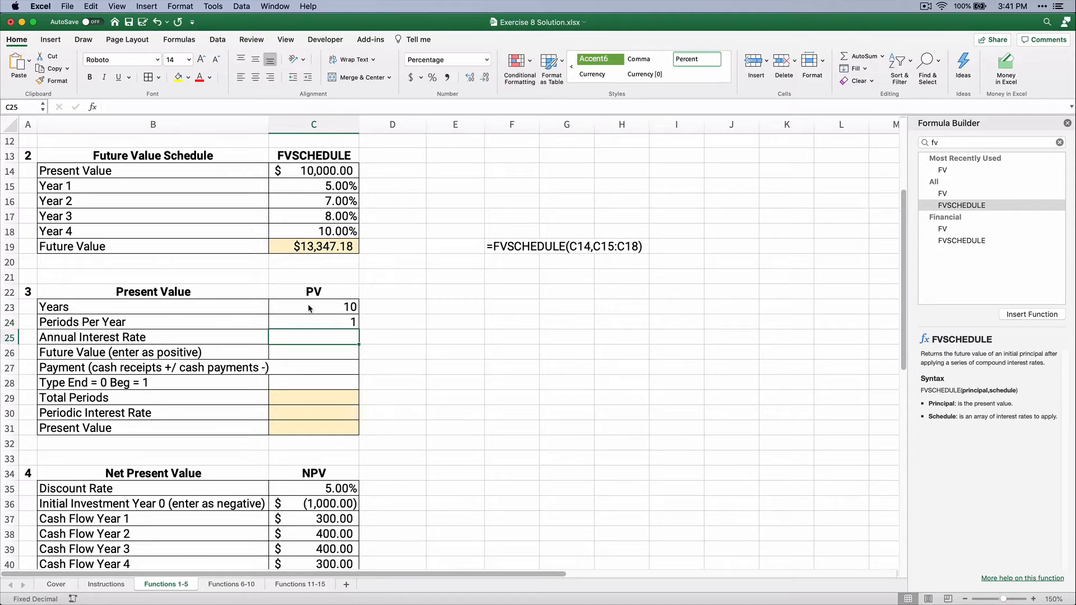
{"action": "type", "text": "7%"}
{"action": "key", "text": "Return"}
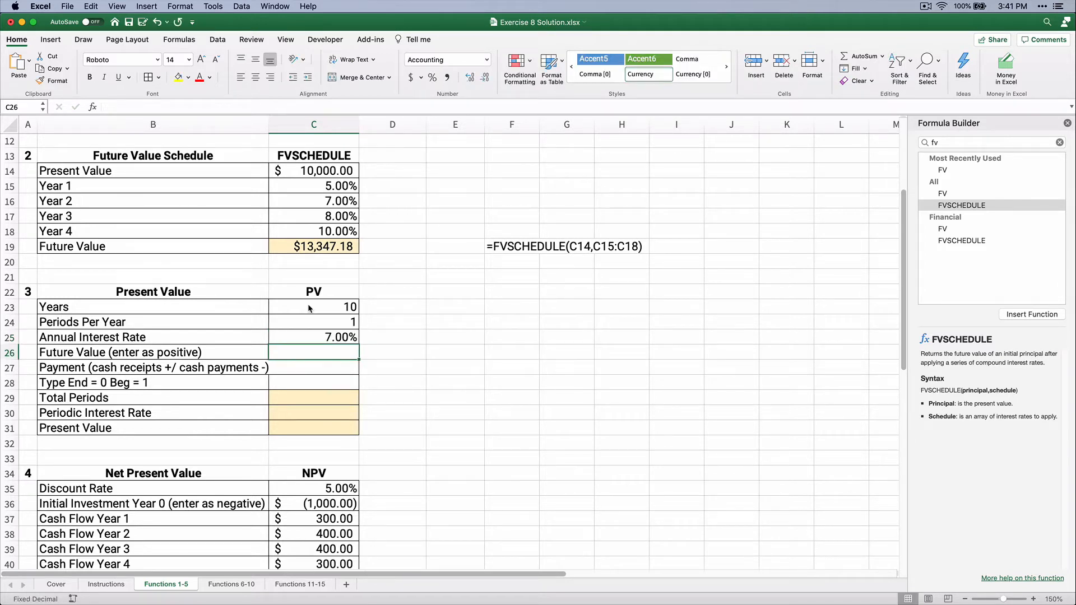
{"action": "type", "text": "0"}
{"action": "key", "text": "Return"}
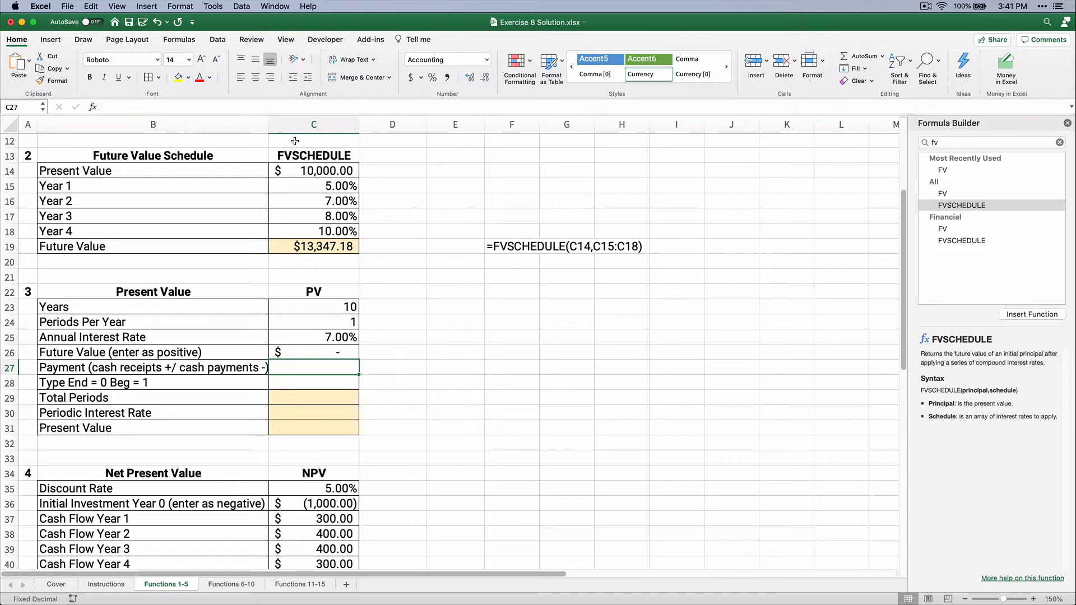
Widen column B slightly so the payment label fits, and set the Present Value example's payment in C27 to 100000.
{"action": "left_click_drag", "start_coordinate": [269, 125], "coordinate": [280, 125]}
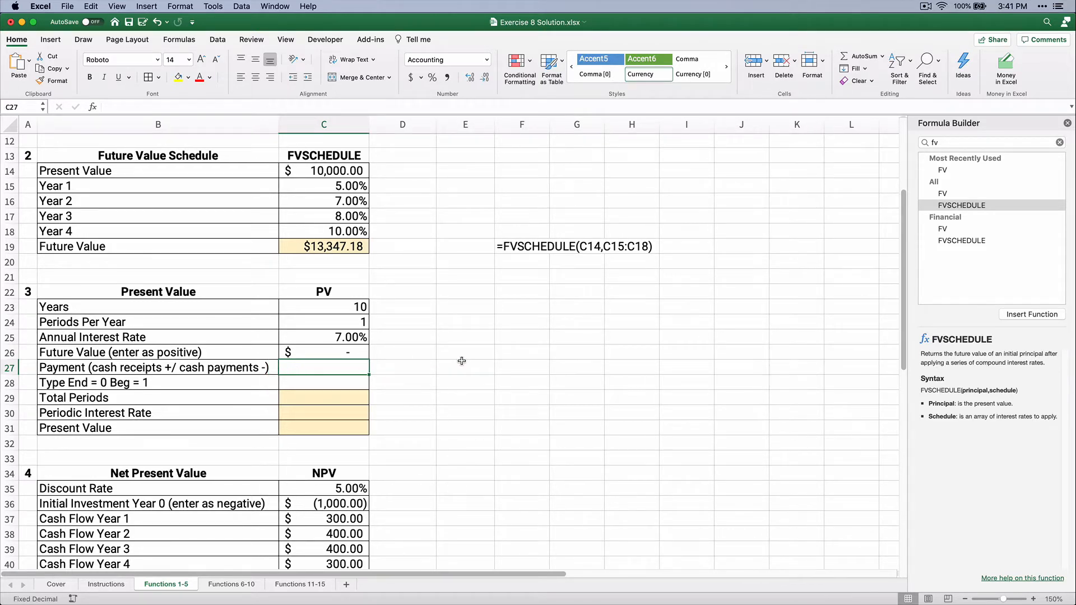
{"action": "type", "text": "100"}
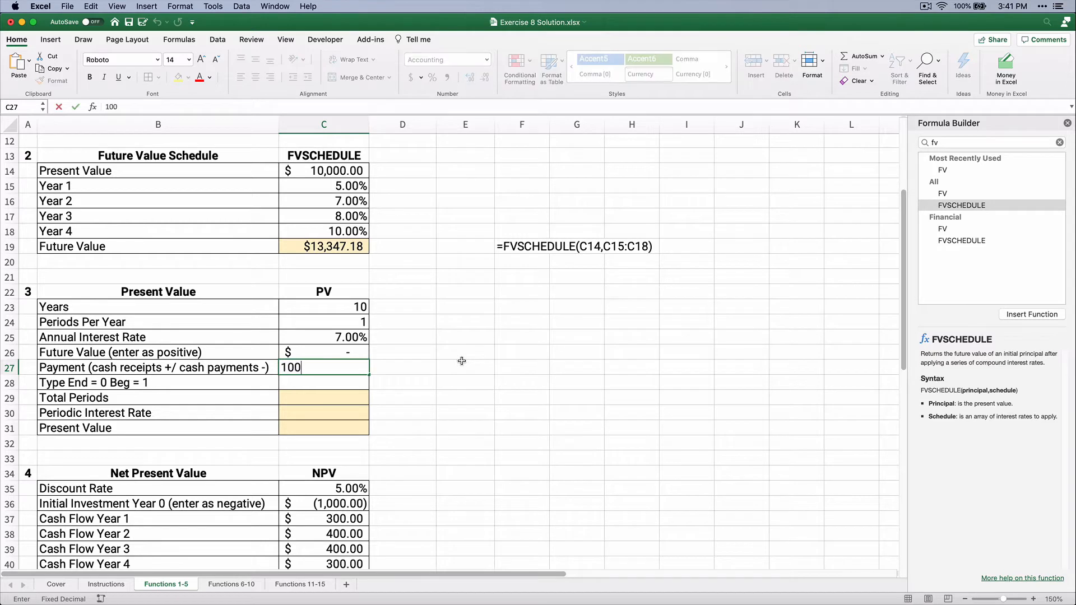
{"action": "type", "text": "0000"}
{"action": "key", "text": "BackSpace"}
{"action": "key", "text": "Return"}
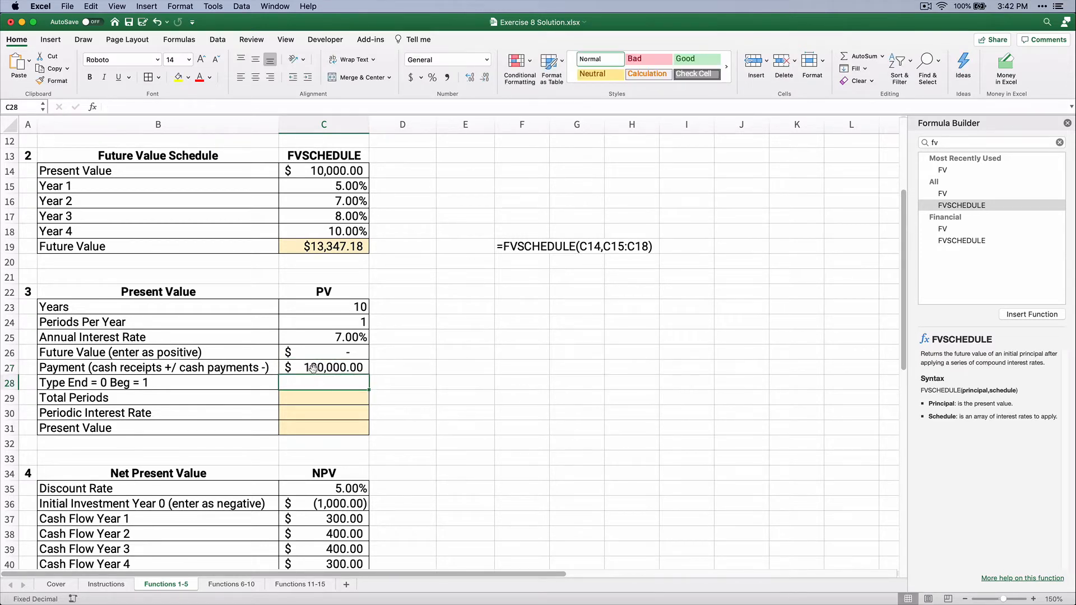
Set the payment type in C28 of the Present Value example to 1 for beginning of period.
{"action": "left_click", "coordinate": [314, 368]}
{"action": "left_click", "coordinate": [338, 308]}
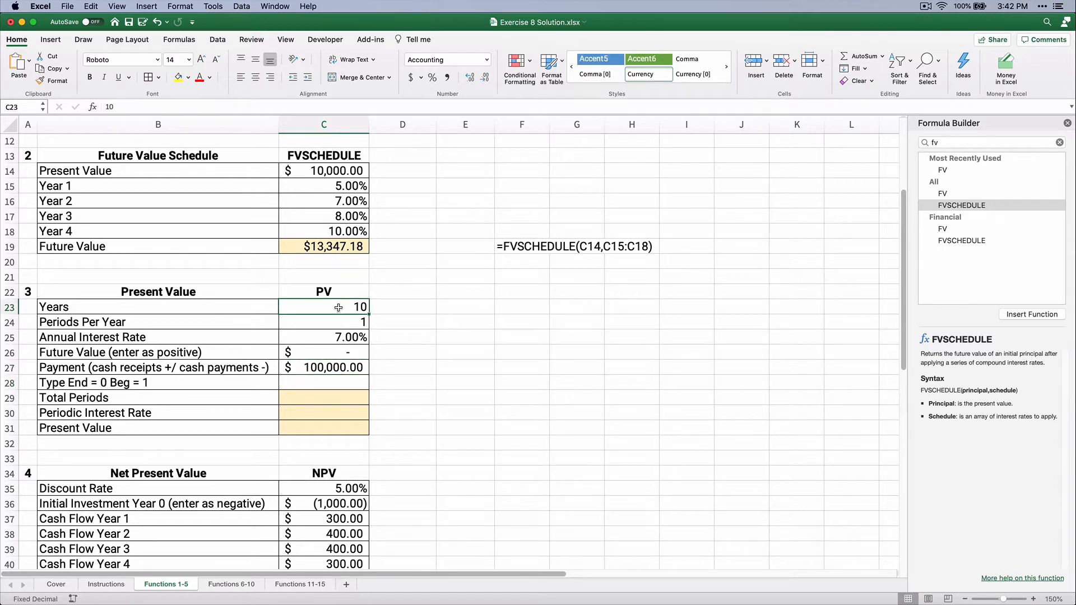
{"action": "left_click", "coordinate": [323, 381]}
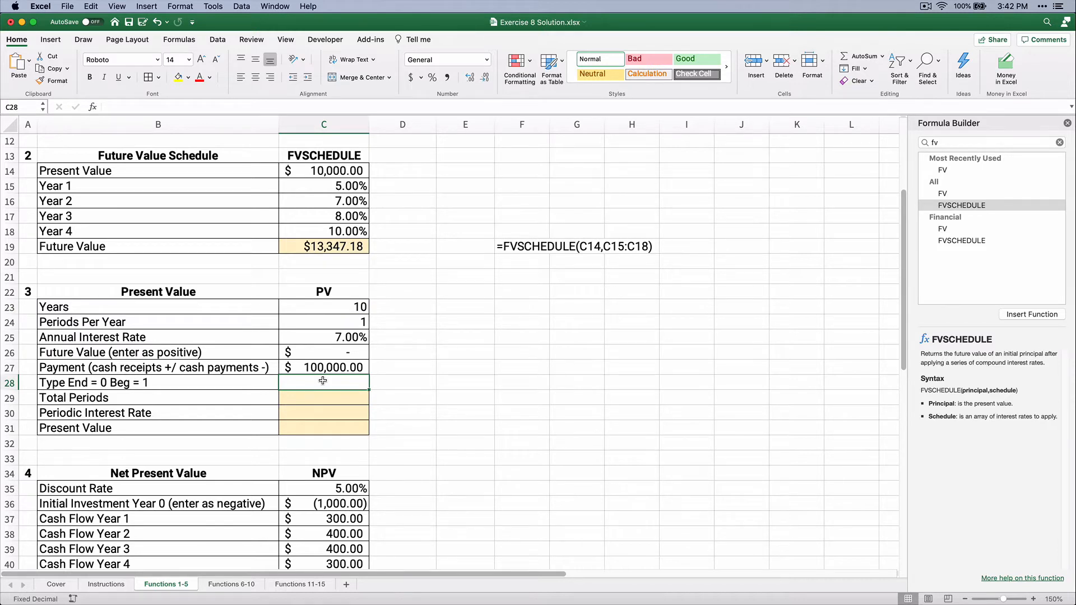
{"action": "type", "text": "1"}
{"action": "key", "text": "Return"}
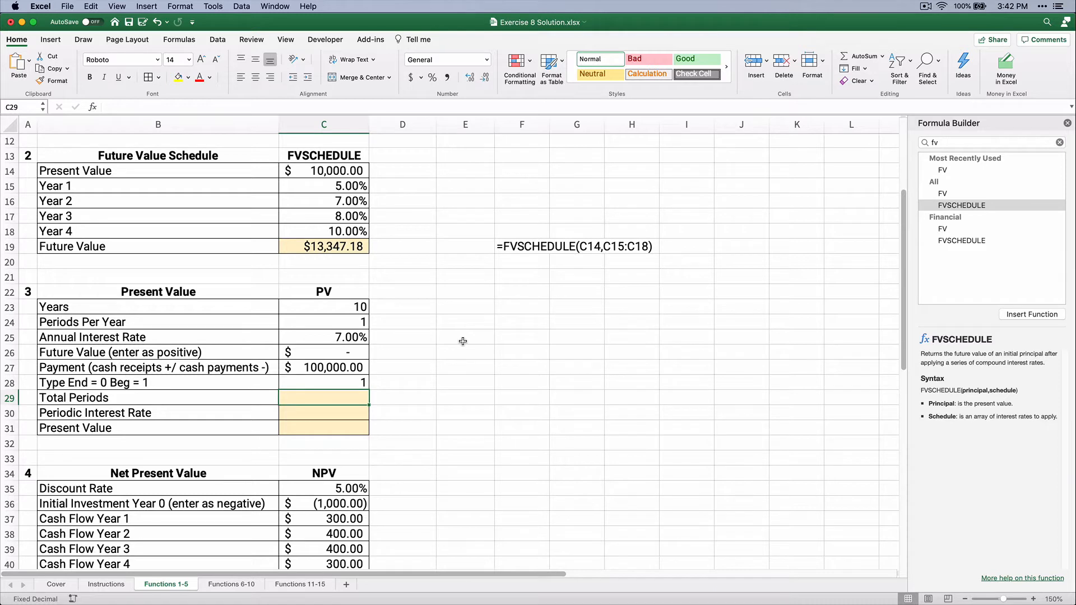
Calculate Total Periods in C29 with the formula =C23*C24.
{"action": "type", "text": "="}
{"action": "key", "text": "Up"}
{"action": "key", "text": "Up"}
{"action": "key", "text": "Up"}
{"action": "key", "text": "Up"}
{"action": "key", "text": "Up"}
{"action": "key", "text": "Up"}
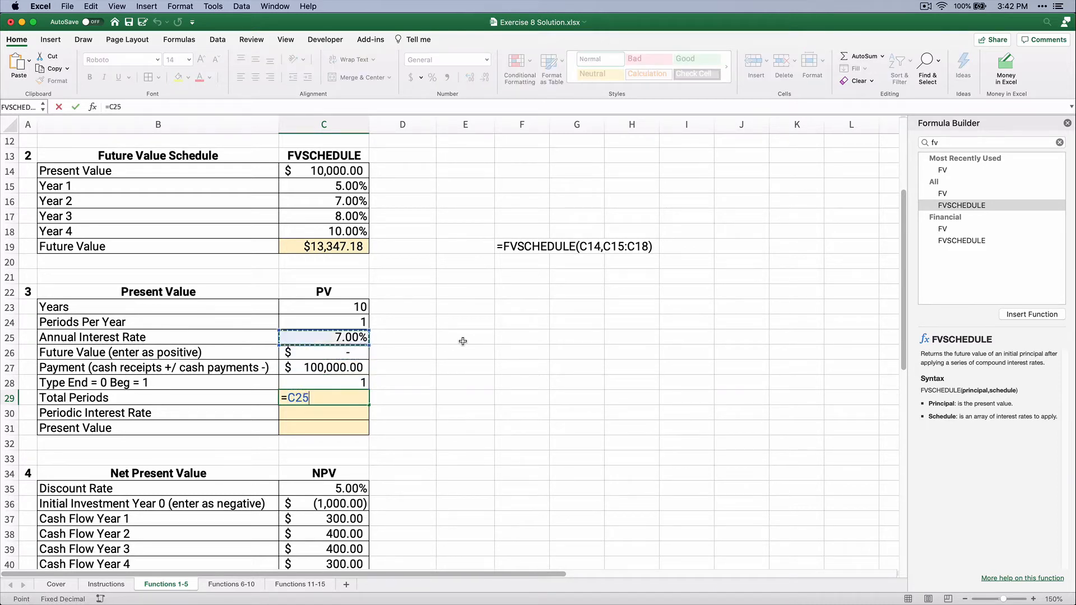
{"action": "type", "text": "*"}
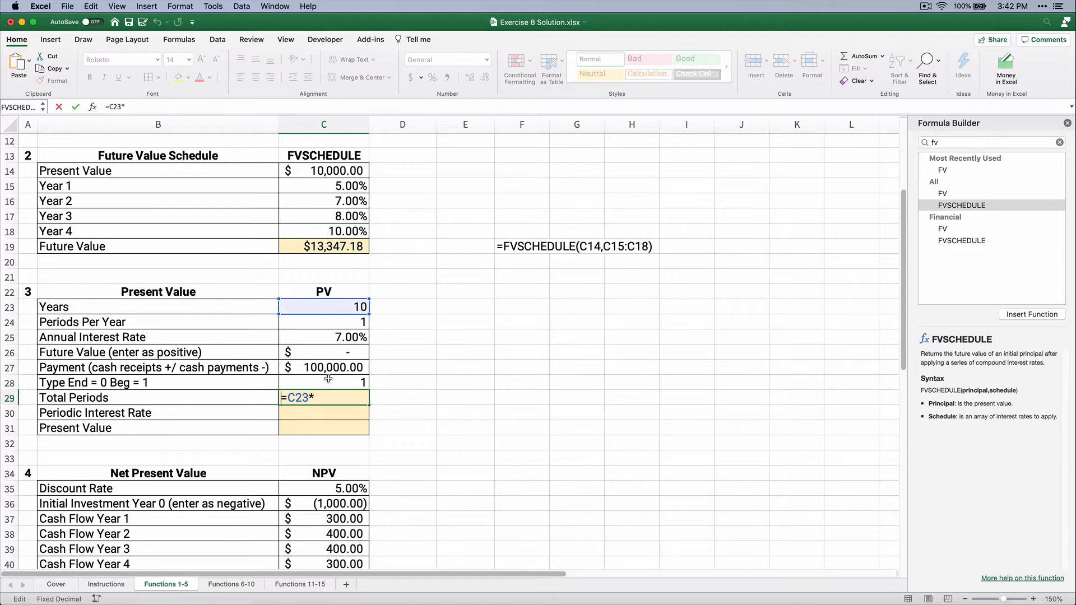
{"action": "left_click", "coordinate": [347, 326]}
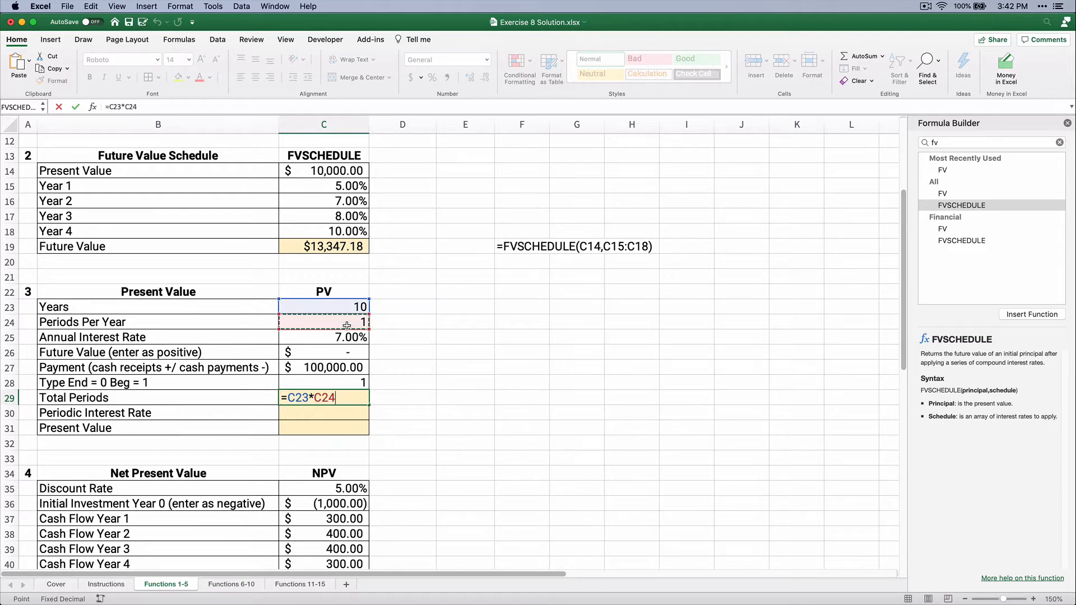
{"action": "key", "text": "Return"}
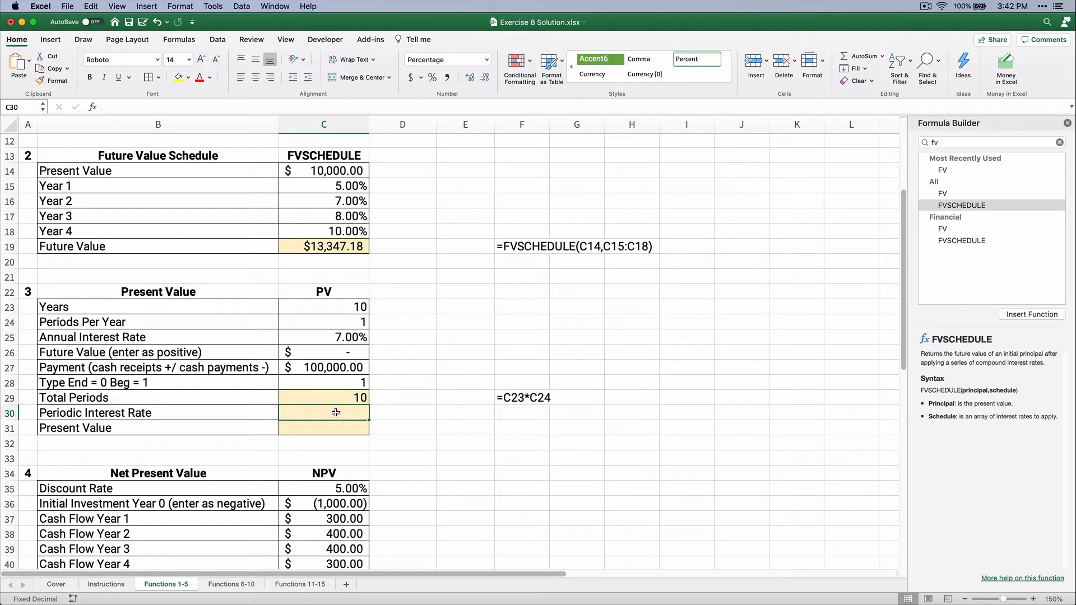
Calculate the Periodic Interest Rate in C30 with the formula =C25/C24.
{"action": "type", "text": "="}
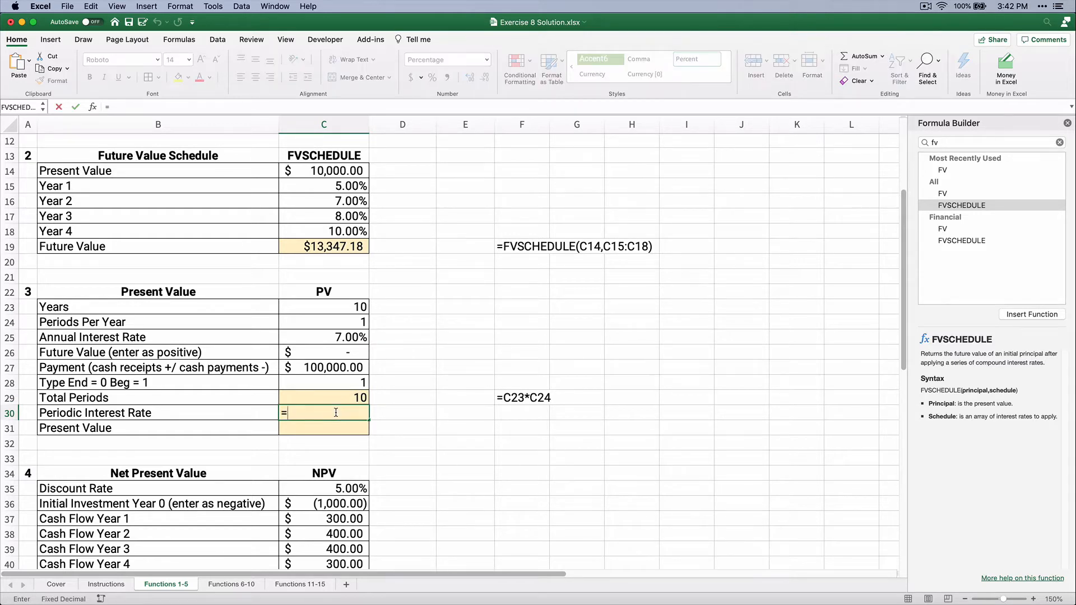
{"action": "key", "text": "Up"}
{"action": "key", "text": "Up"}
{"action": "key", "text": "Up"}
{"action": "key", "text": "Up"}
{"action": "key", "text": "Up"}
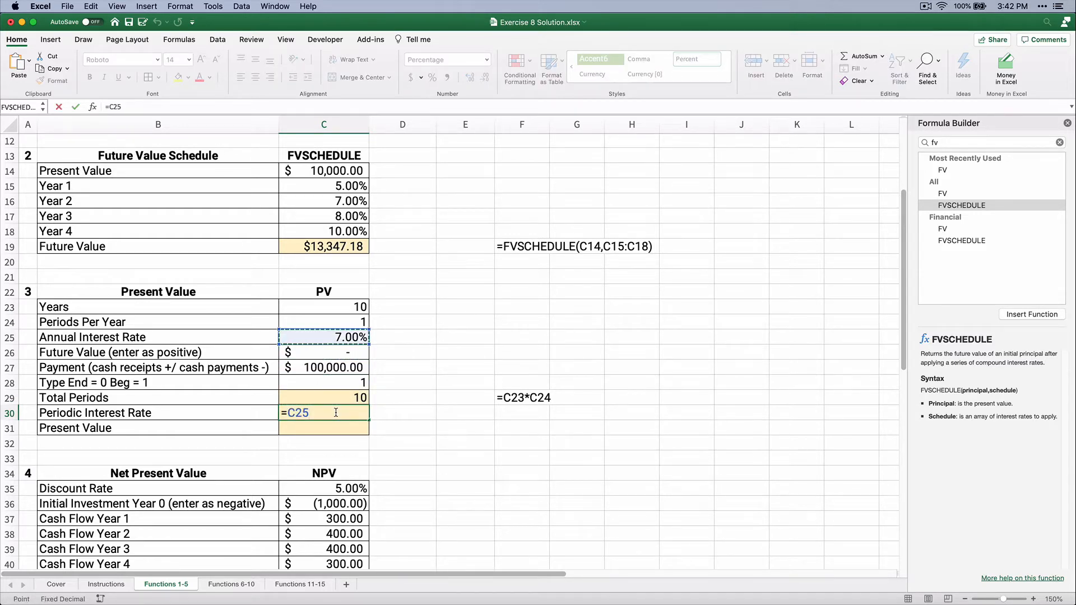
{"action": "type", "text": "/"}
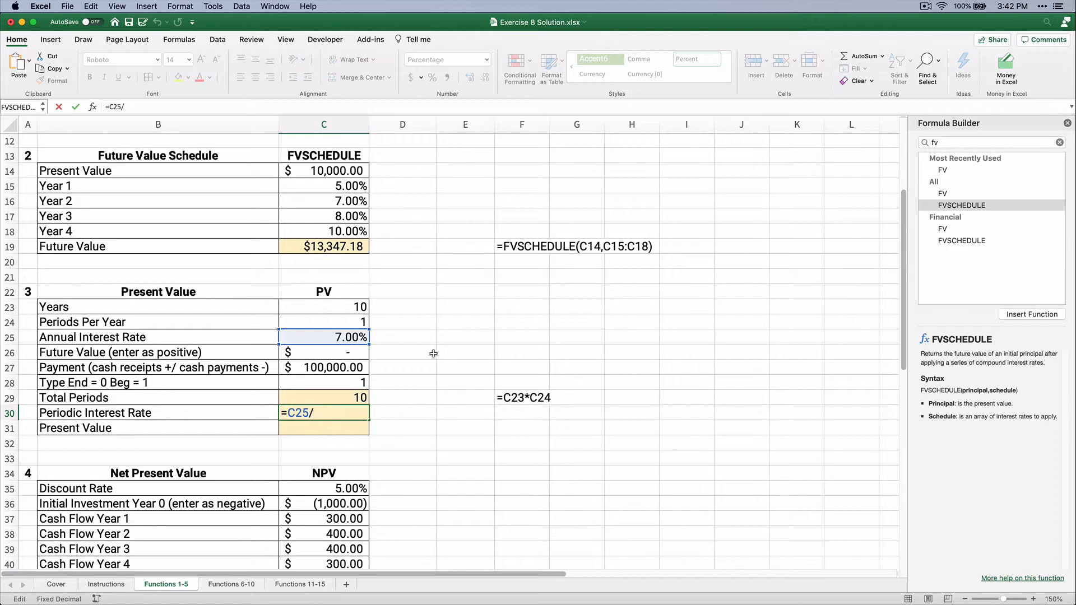
{"action": "left_click", "coordinate": [334, 319]}
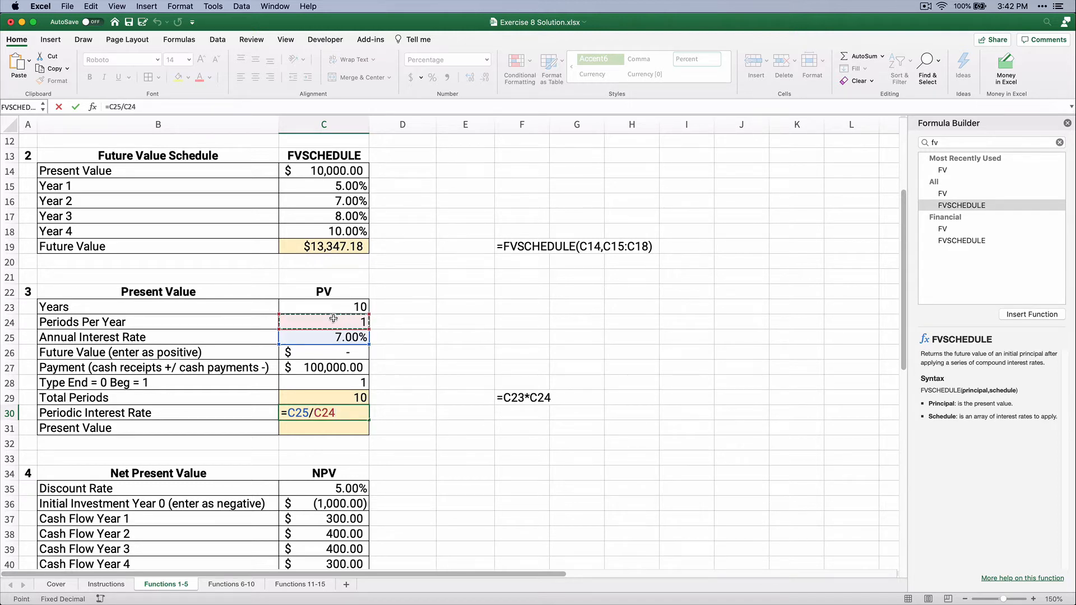
{"action": "key", "text": "Return"}
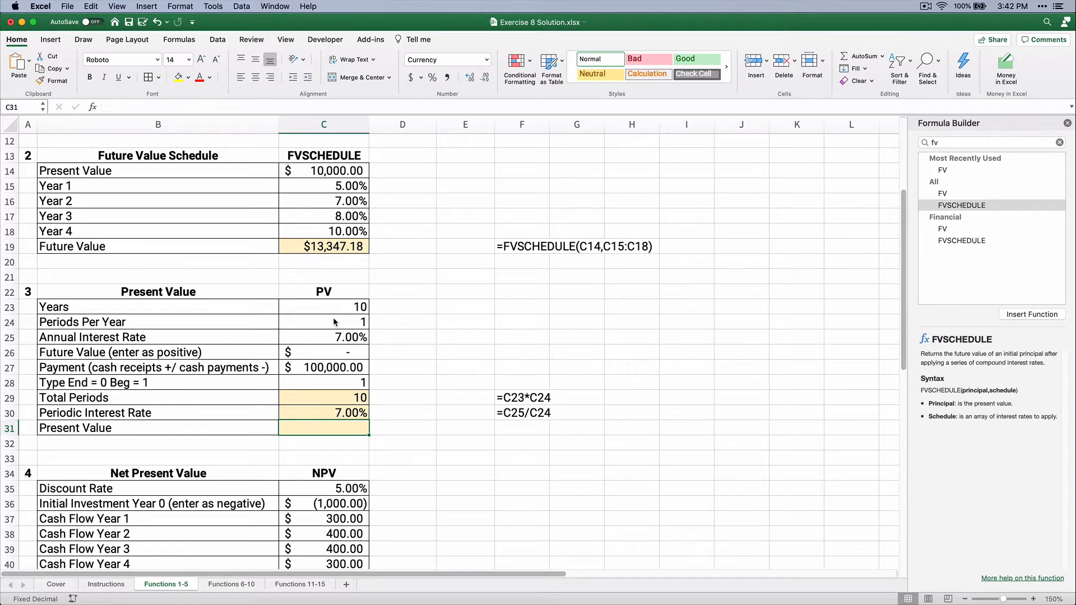
Insert the PV function in C31 with C30 as the rate and C29 as the number of periods.
{"action": "left_click", "coordinate": [964, 142]}
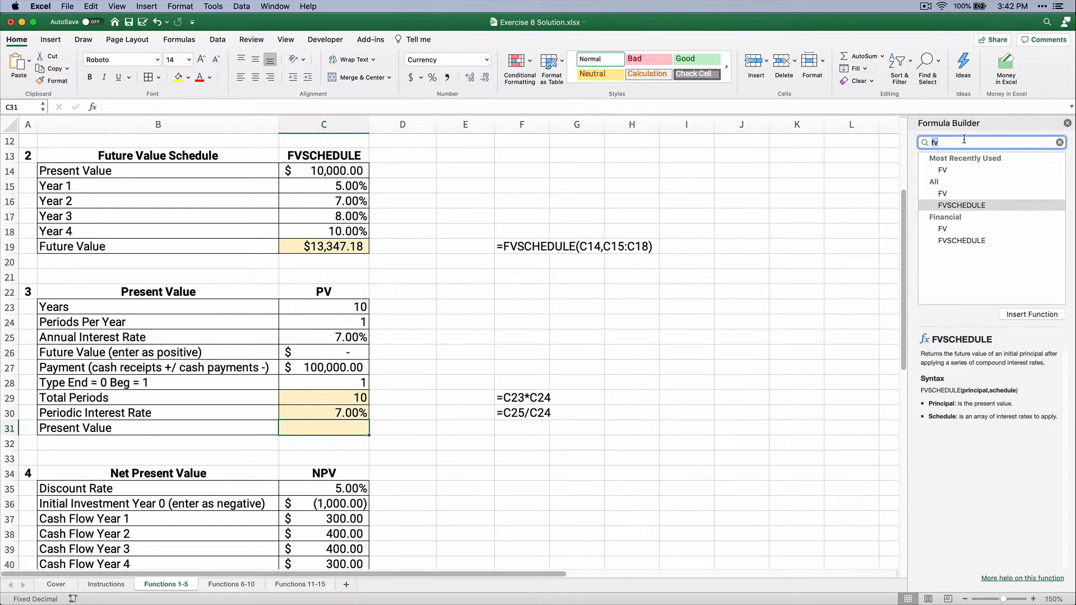
{"action": "type", "text": "pv"}
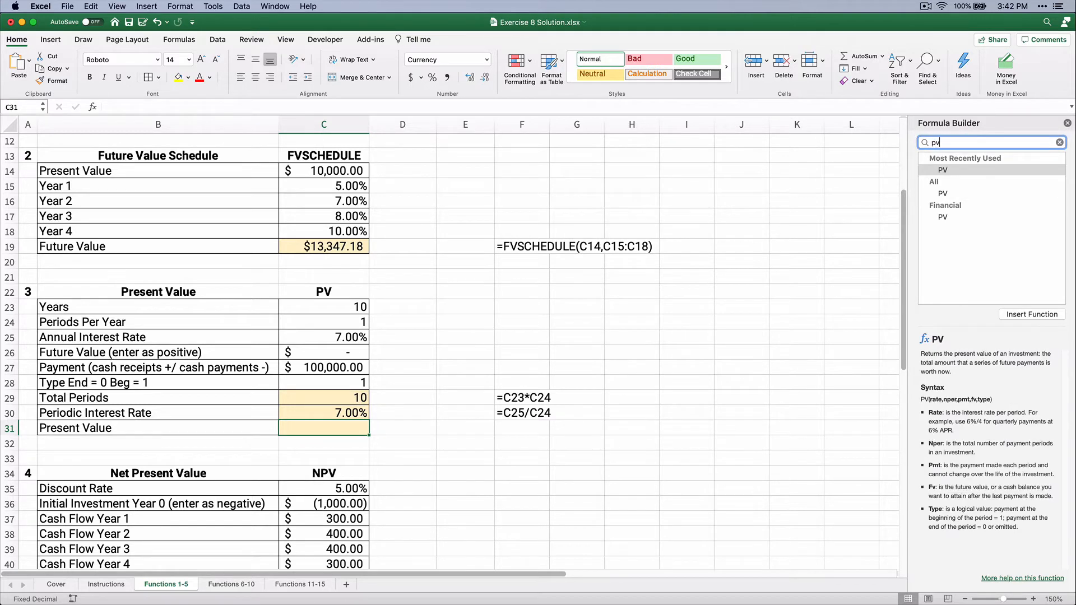
{"action": "double_click", "coordinate": [960, 172]}
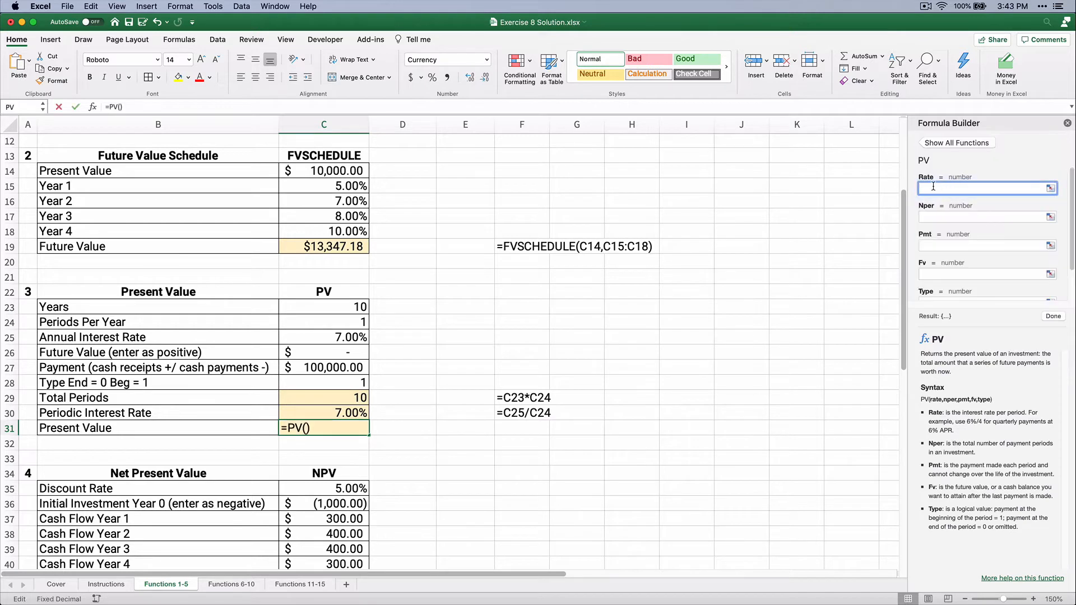
{"action": "left_click", "coordinate": [343, 408]}
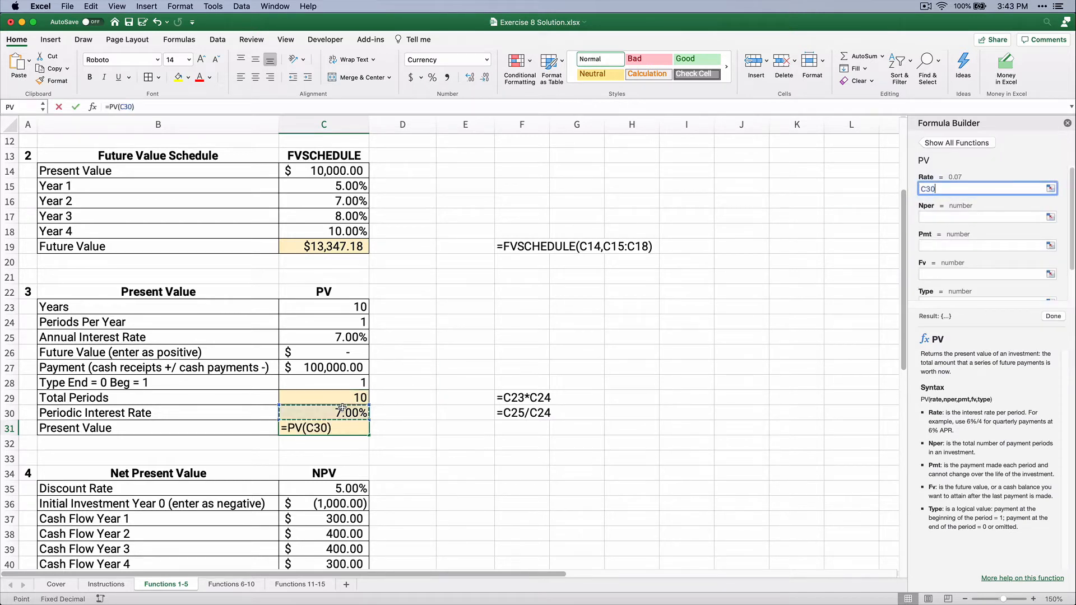
{"action": "left_click", "coordinate": [933, 218]}
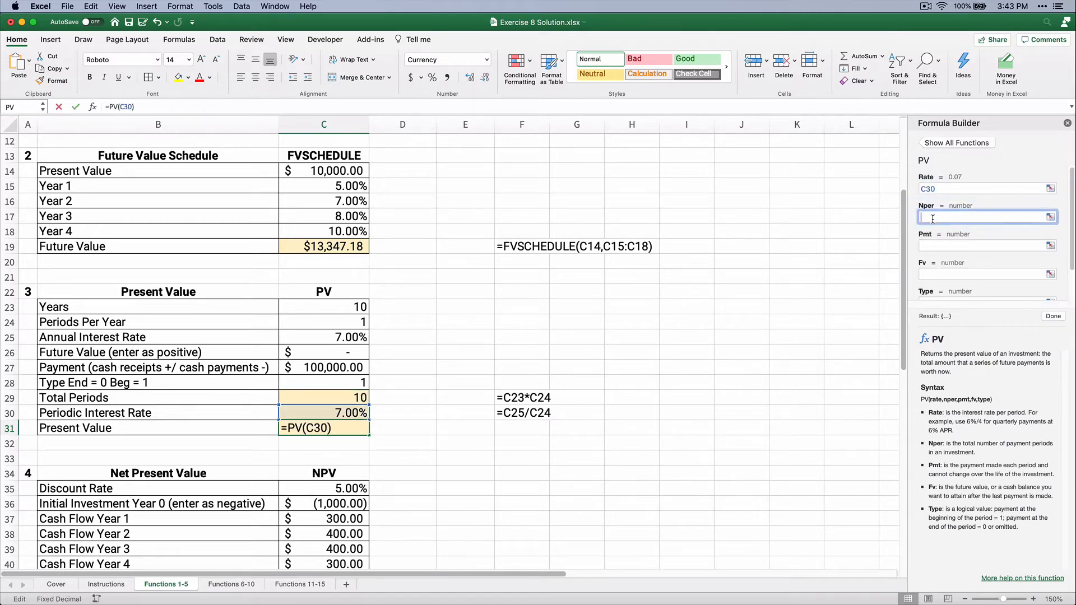
{"action": "left_click", "coordinate": [343, 399]}
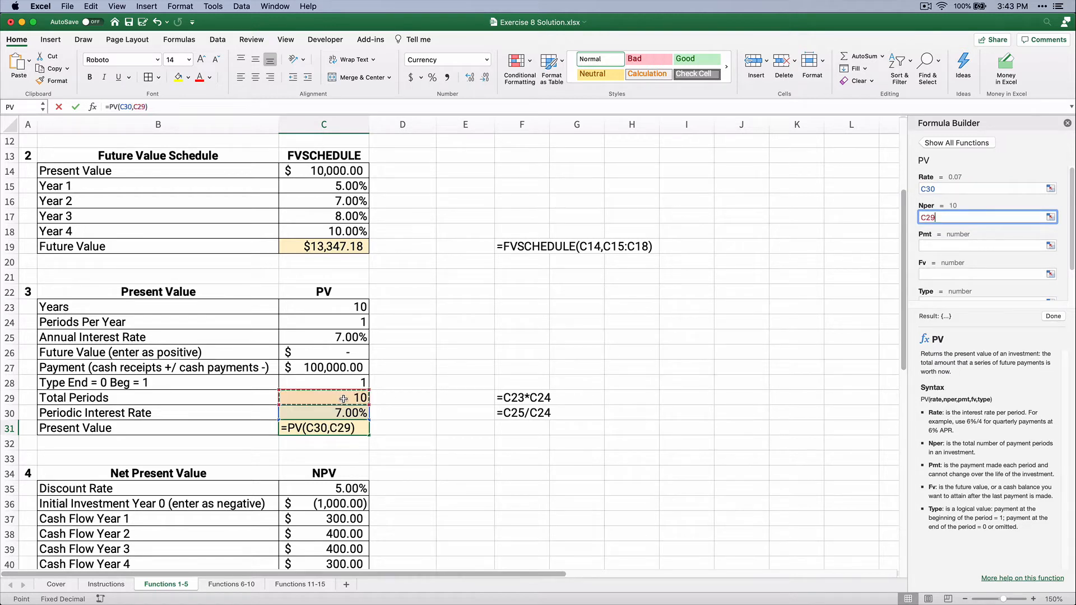
Complete the PV function in C31 with C27 as the payment, C26 as the future value and C28 as the type.
{"action": "key", "text": "Tab"}
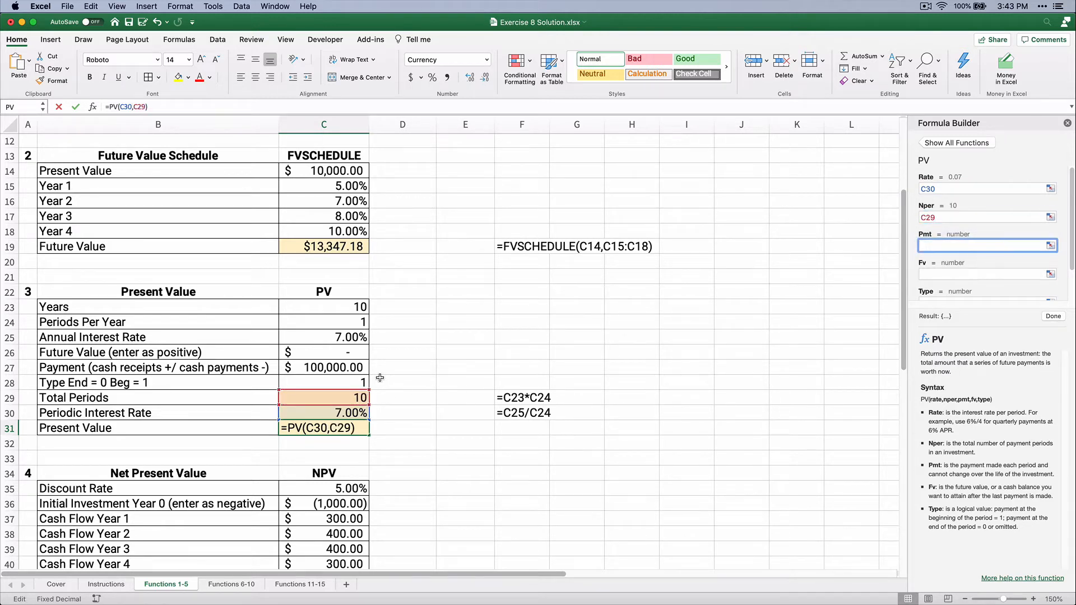
{"action": "left_click", "coordinate": [334, 369]}
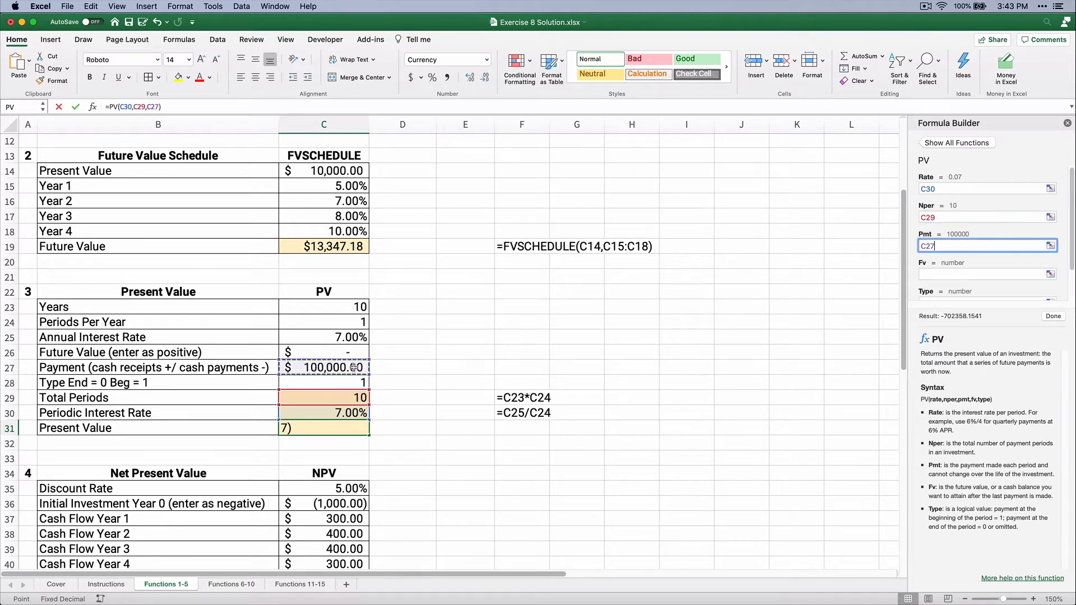
{"action": "left_click", "coordinate": [930, 275]}
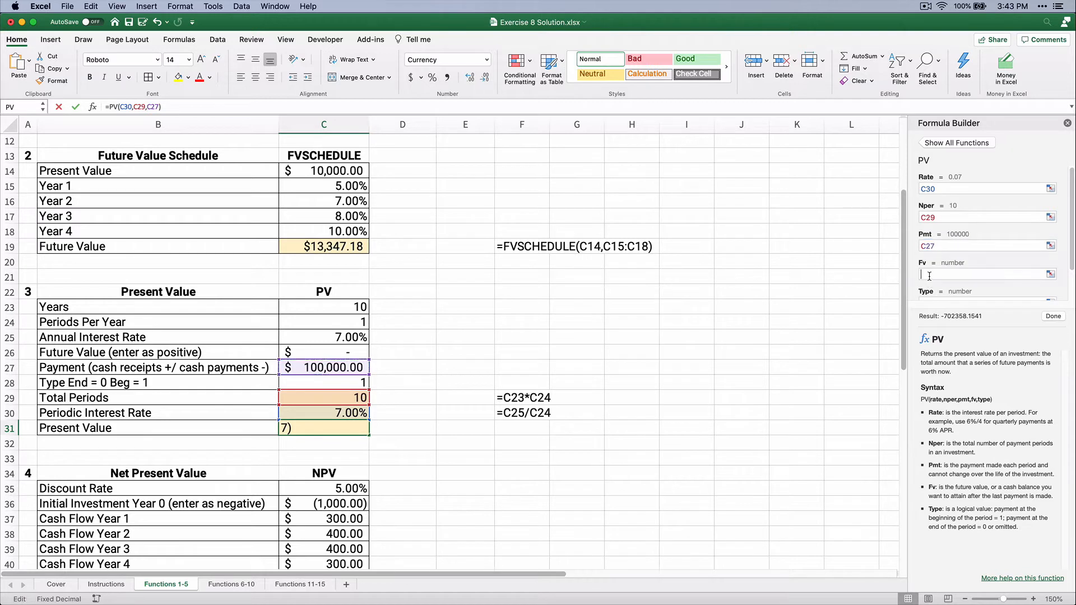
{"action": "left_click", "coordinate": [348, 355]}
{"action": "scroll", "coordinate": [977, 279], "scroll_direction": "down", "scroll_amount": 1}
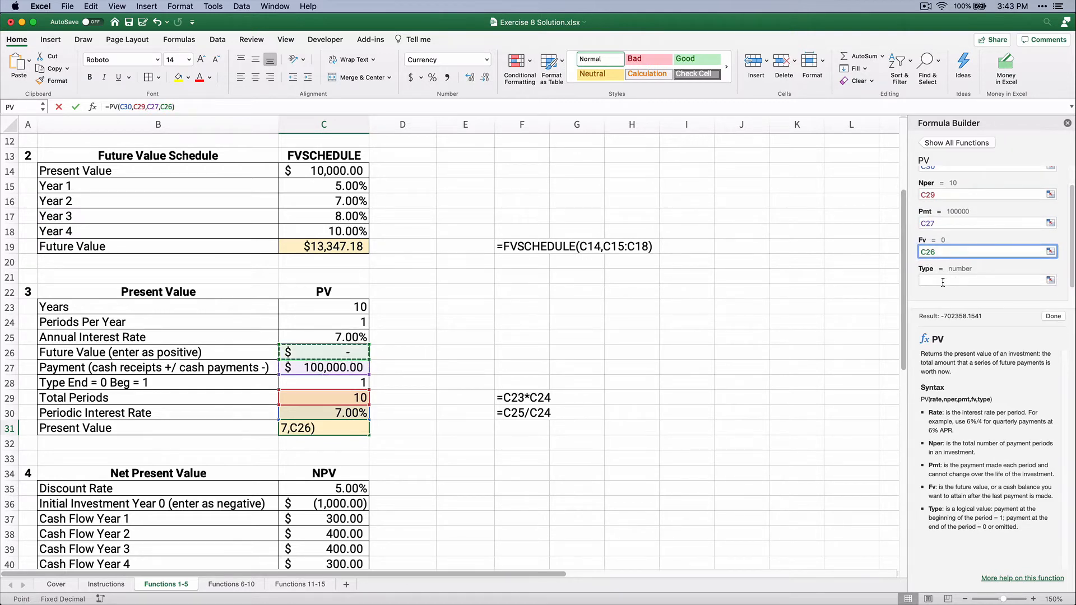
{"action": "left_click", "coordinate": [977, 279]}
{"action": "left_click", "coordinate": [323, 383]}
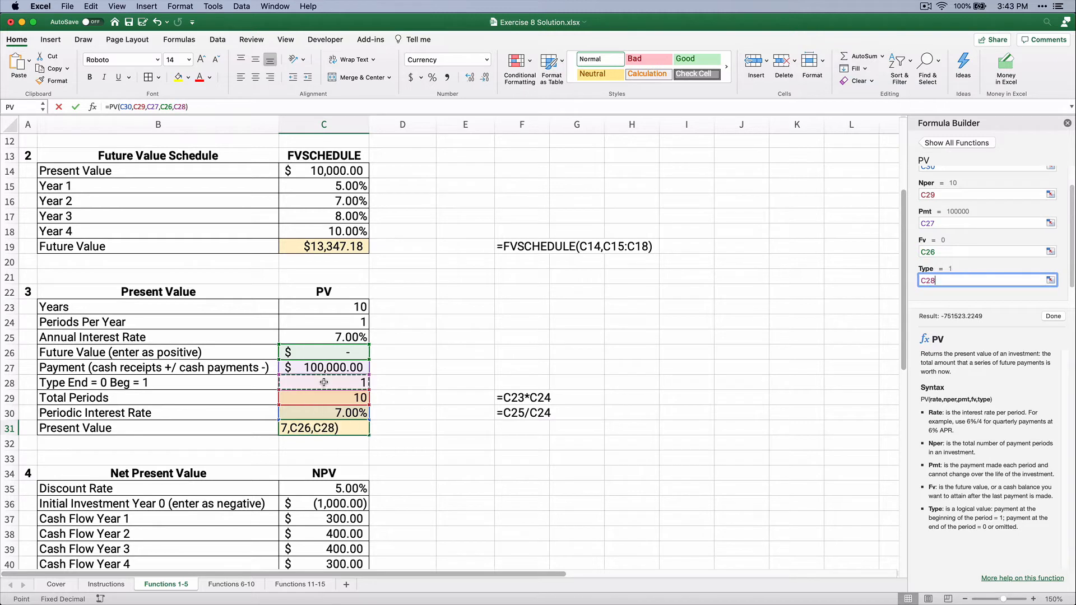
{"action": "left_click", "coordinate": [1053, 316]}
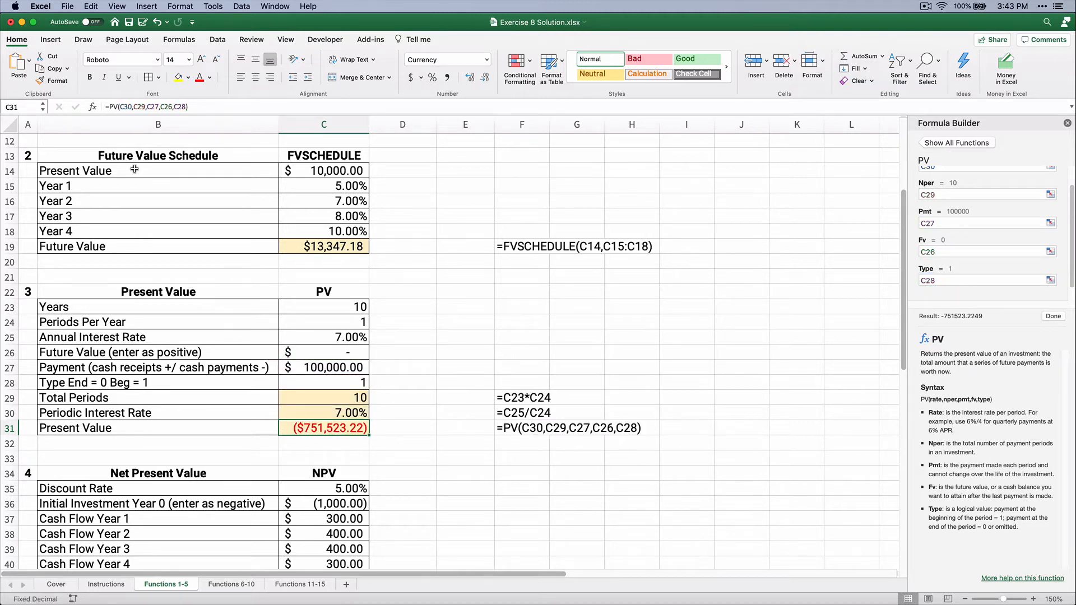
Negate the present value formula in C31 so it reads =-PV(C30,C29,C27,C26,C28).
{"action": "left_click", "coordinate": [115, 107]}
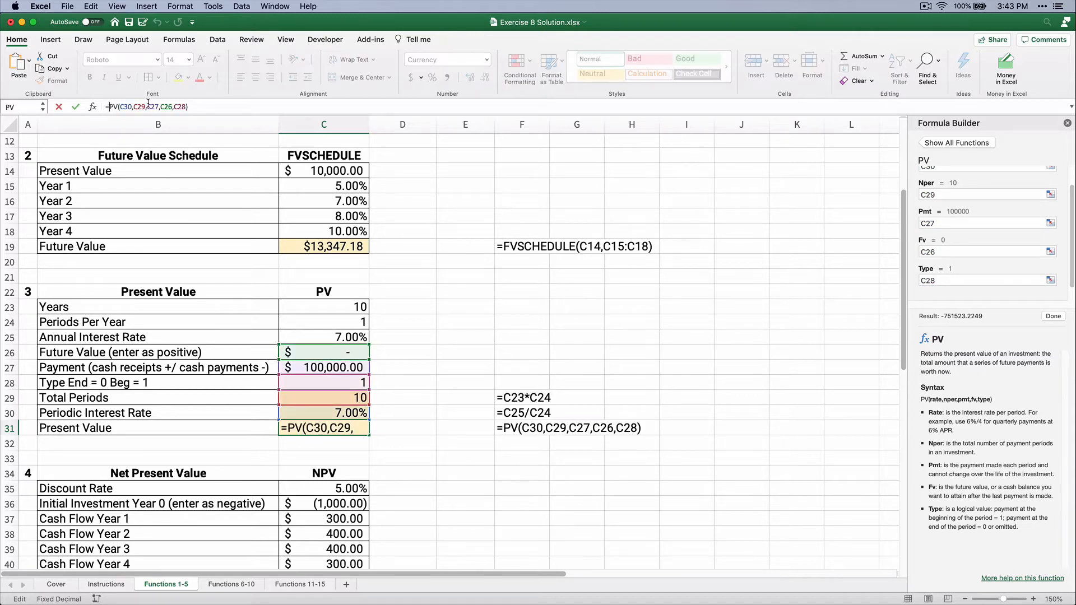
{"action": "type", "text": "-"}
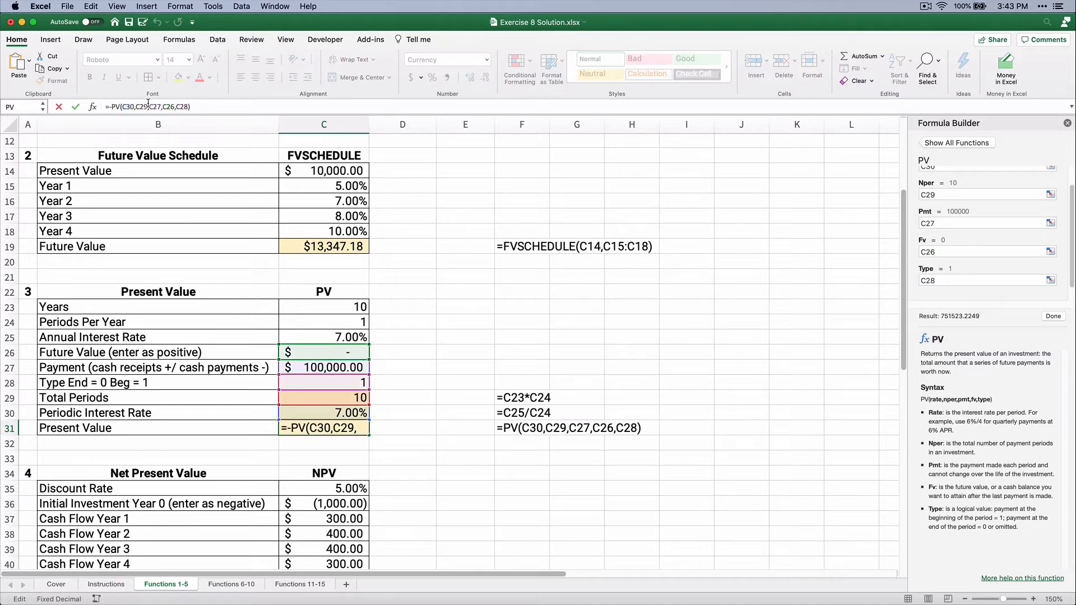
{"action": "key", "text": "Return"}
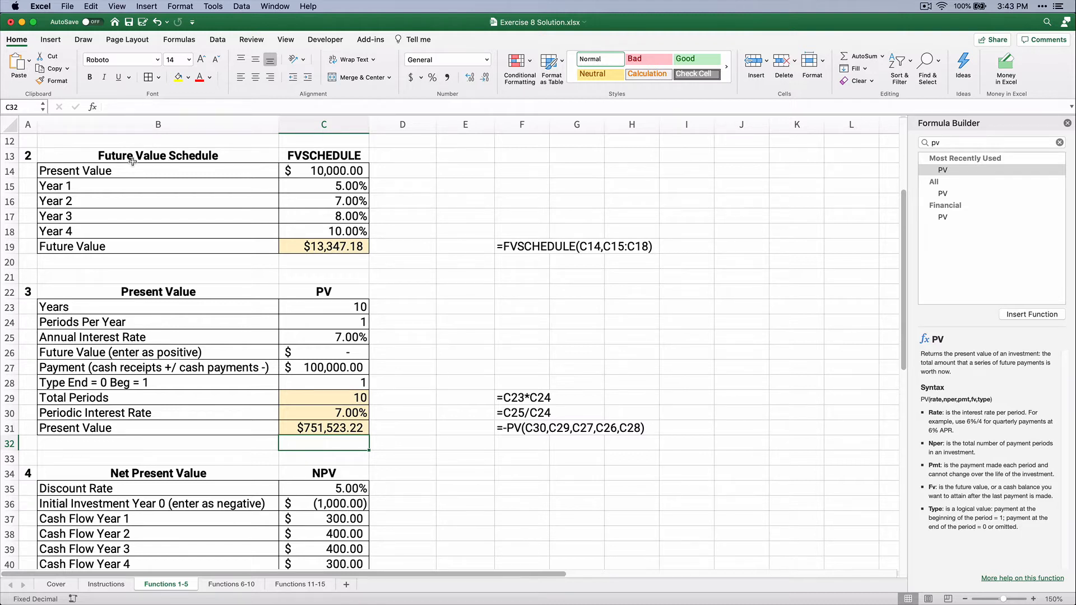
Set the present value example's Years in C23 to 20 and Periods Per Year in C24 to 2.
{"action": "left_click", "coordinate": [307, 430]}
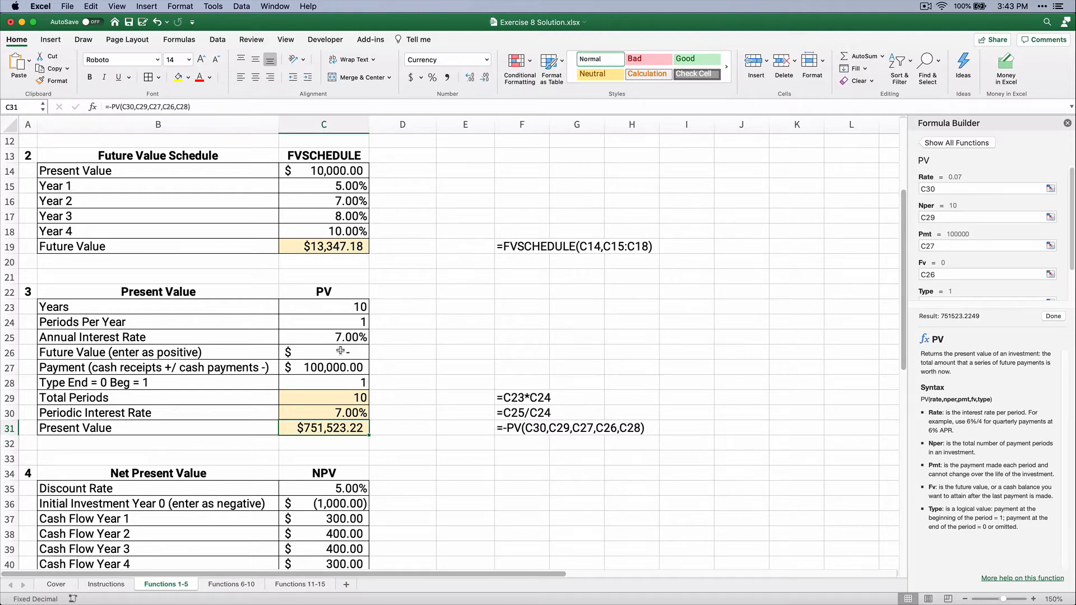
{"action": "left_click", "coordinate": [335, 307]}
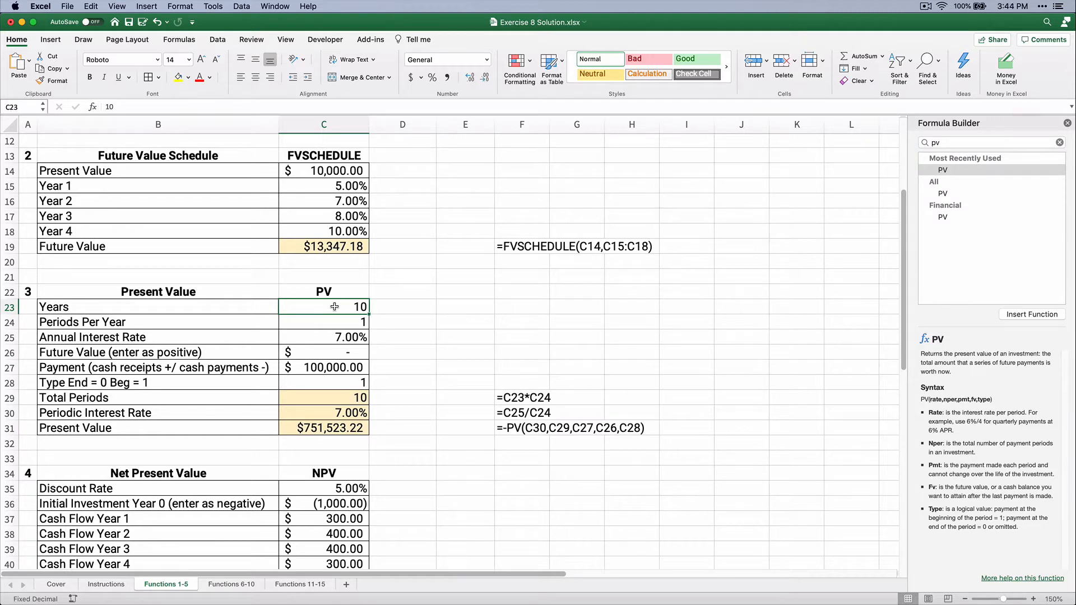
{"action": "type", "text": "20"}
{"action": "key", "text": "Return"}
{"action": "type", "text": "2"}
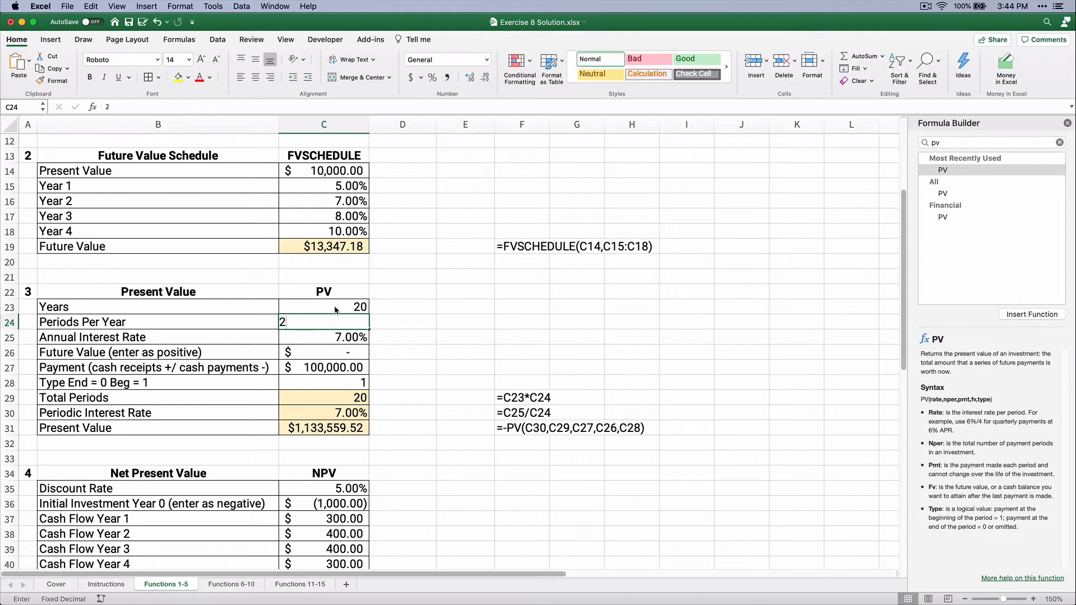
{"action": "key", "text": "Return"}
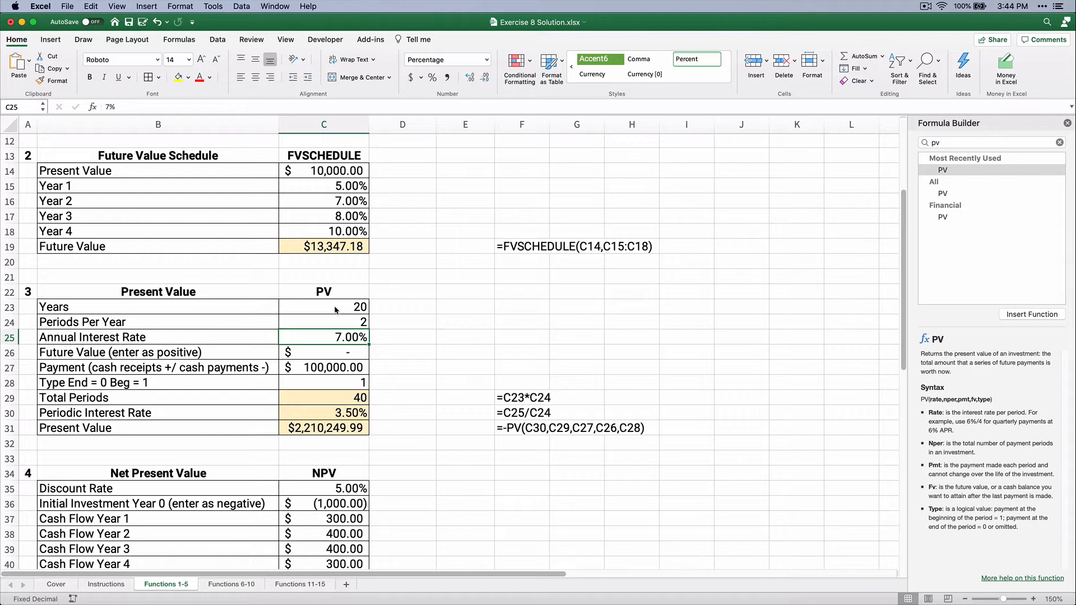
Set the present value example's Future Value in C26 to 200,000.
{"action": "key", "text": "Down"}
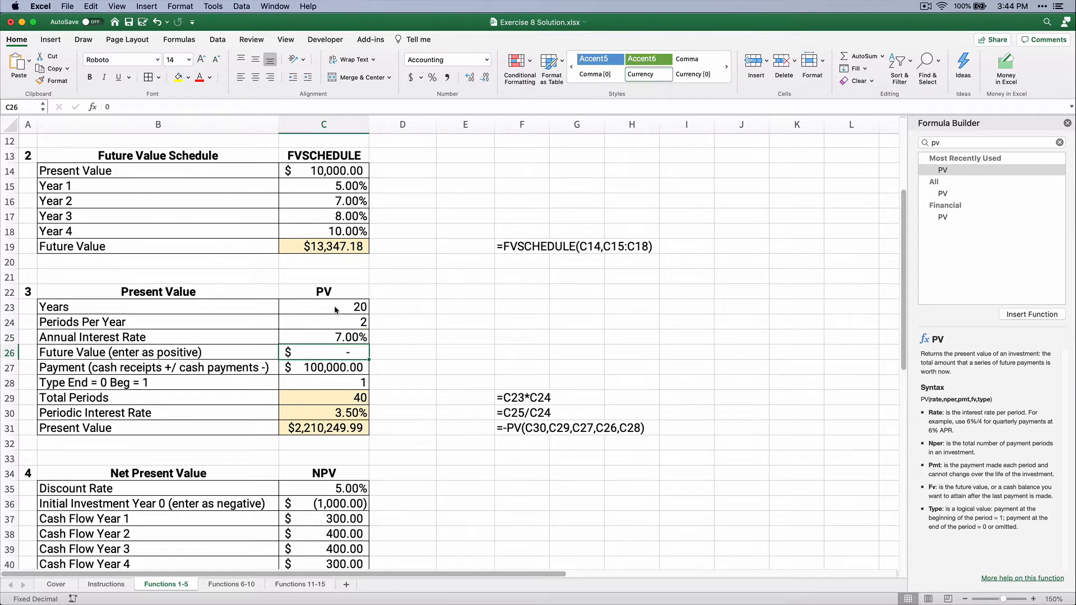
{"action": "type", "text": "2000000"}
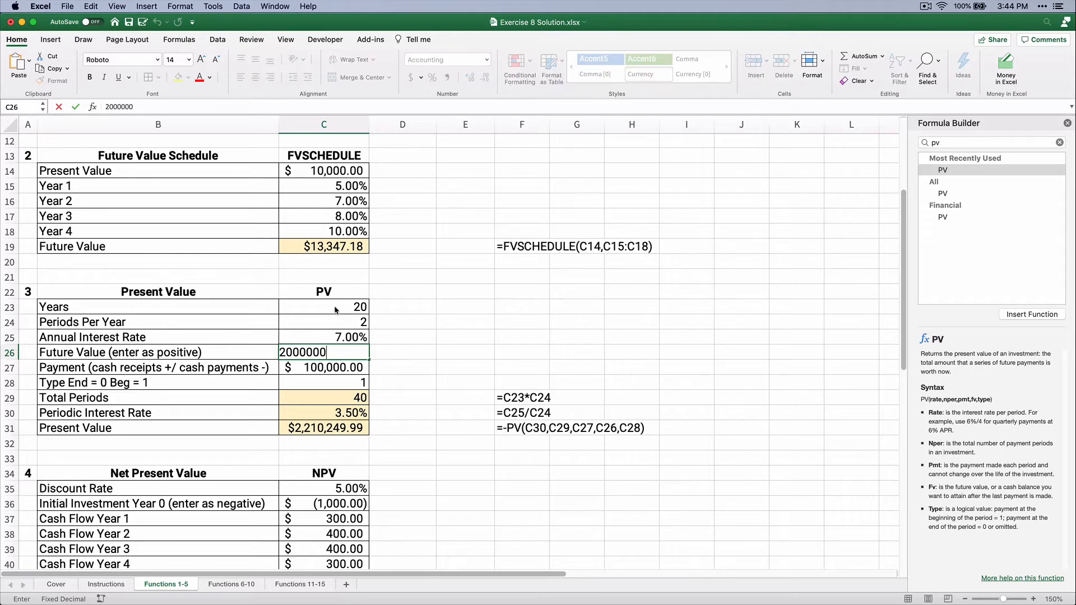
{"action": "key", "text": "Return"}
{"action": "key", "text": "Up"}
{"action": "type", "text": "200"}
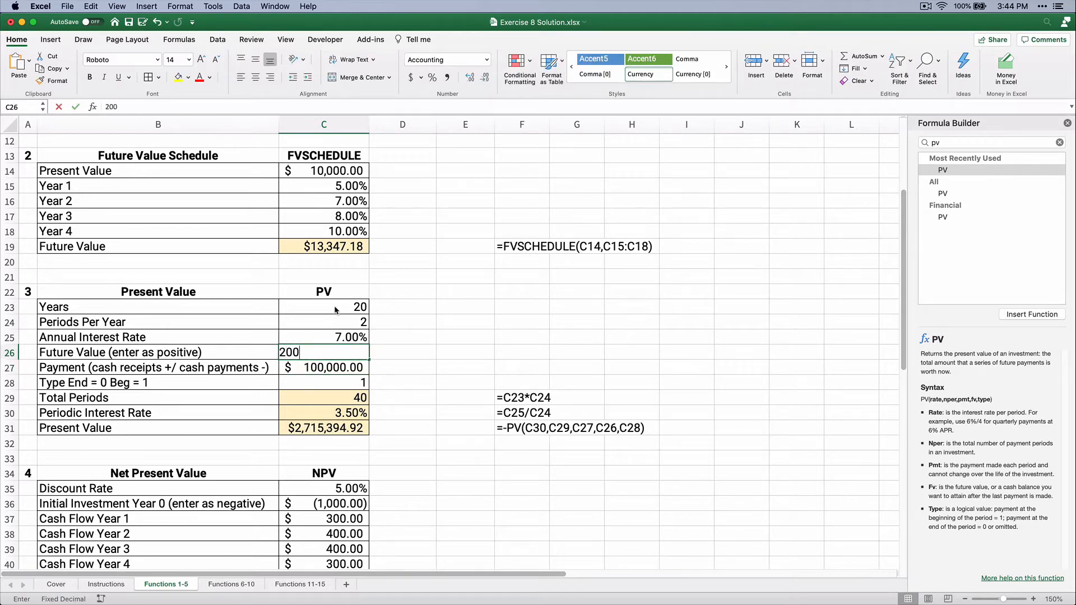
{"action": "type", "text": ",000"}
{"action": "key", "text": "Return"}
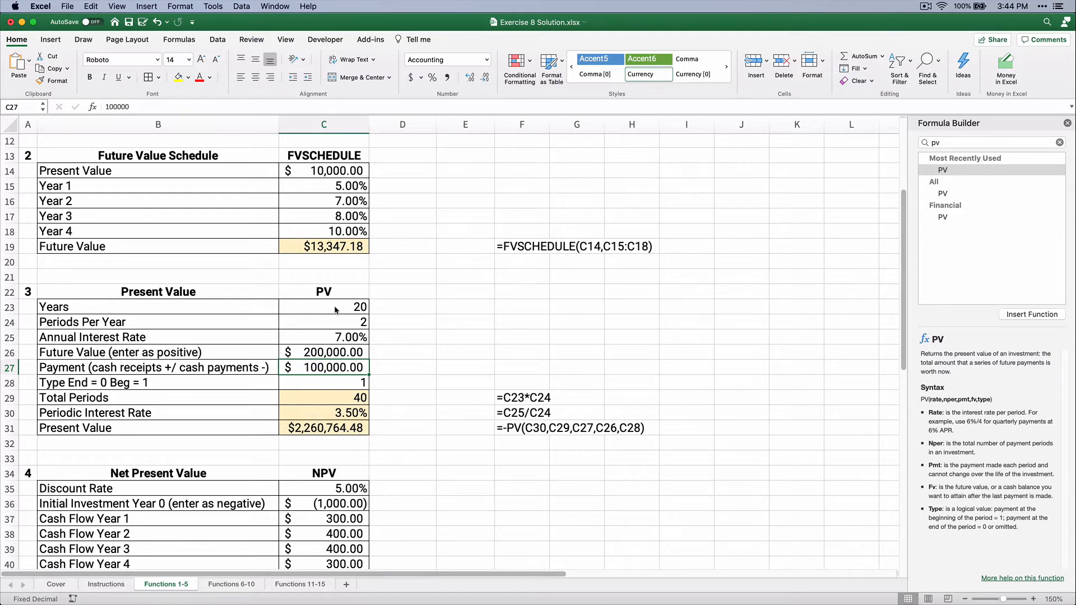
Set the Payment in C27 to 10,000 and the Type in C28 to 0, and check the PV formula in C31.
{"action": "type", "text": "10000"}
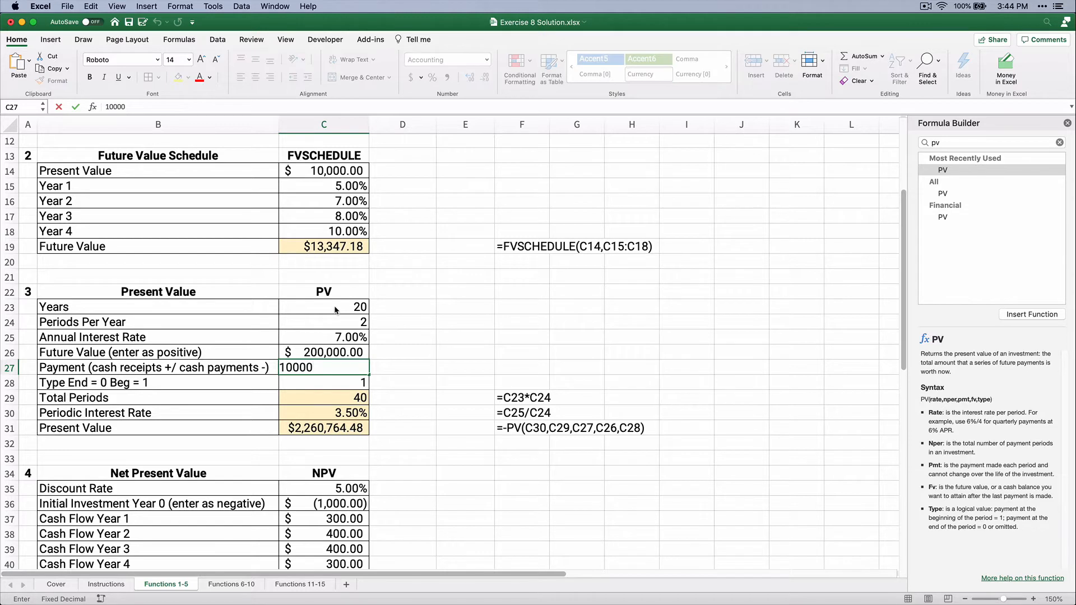
{"action": "key", "text": "Return"}
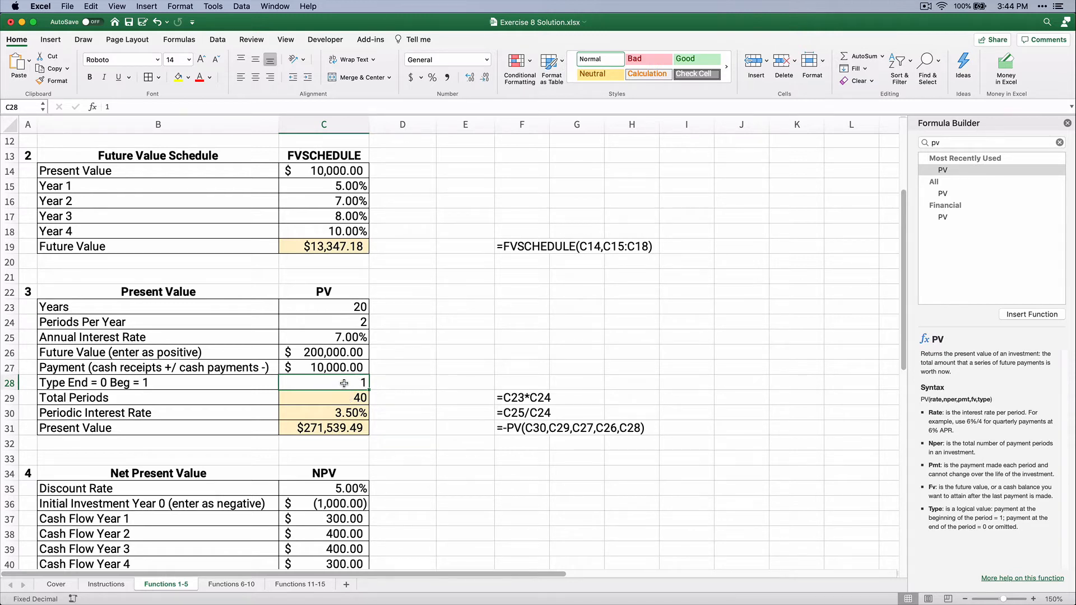
{"action": "type", "text": "0"}
{"action": "key", "text": "Return"}
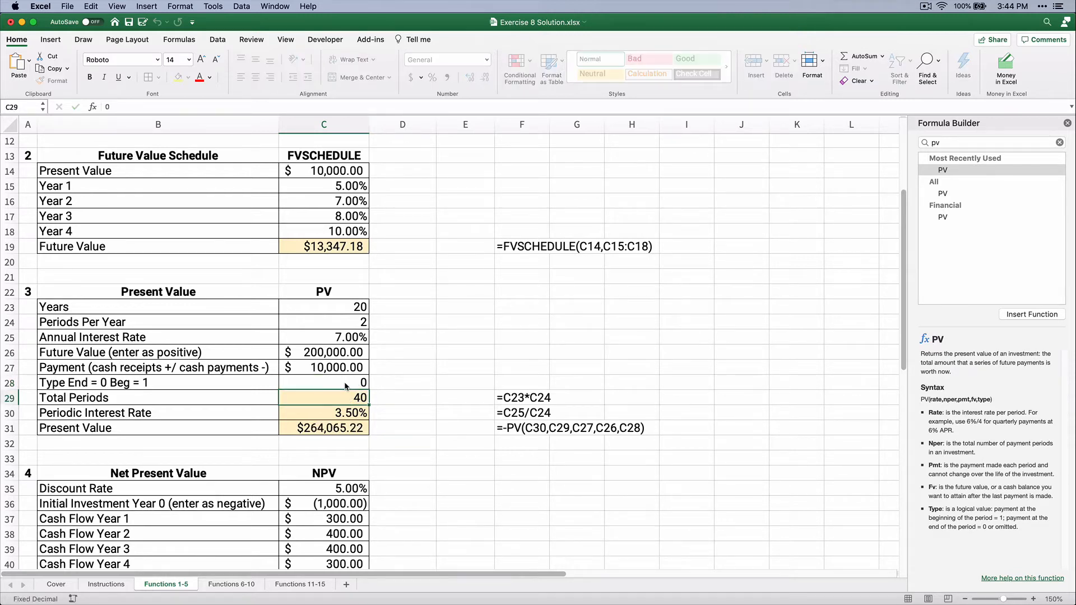
{"action": "left_click", "coordinate": [350, 337]}
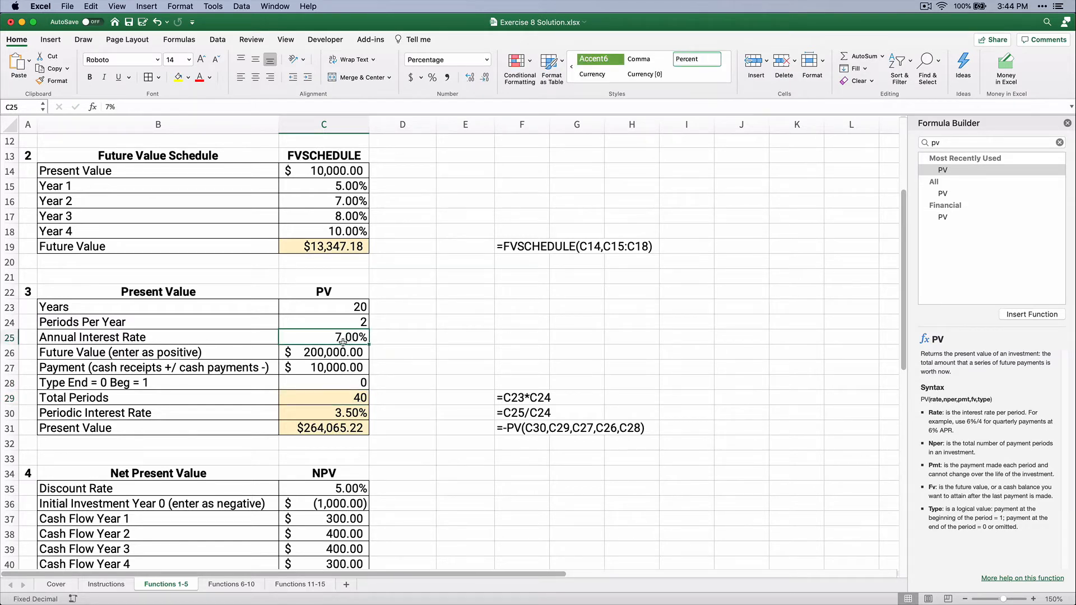
{"action": "left_click", "coordinate": [307, 427]}
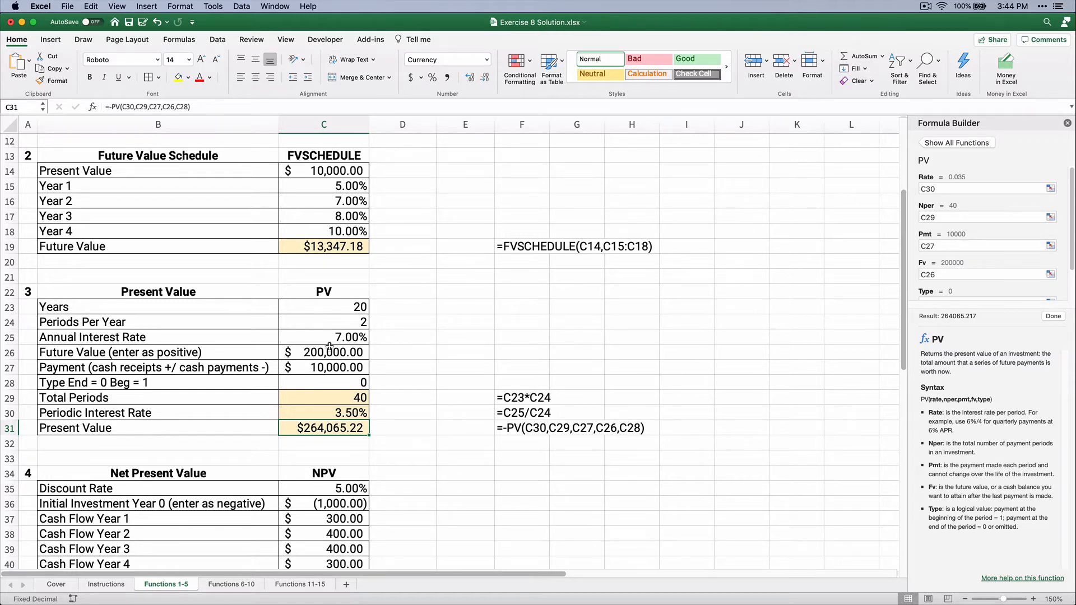
Examine the Net Present Value example's discount rate, initial investment, yearly cash flows and the NPV formula in C41.
{"action": "scroll", "coordinate": [263, 410], "scroll_direction": "down", "scroll_amount": 5}
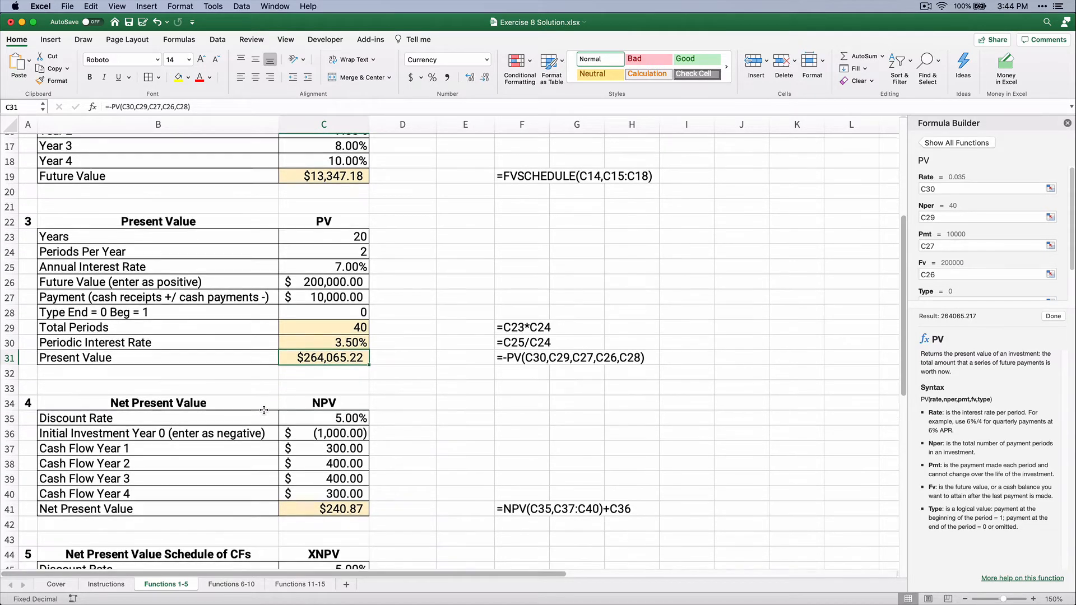
{"action": "left_click_drag", "start_coordinate": [79, 343], "coordinate": [303, 444]}
{"action": "left_click", "coordinate": [413, 391]}
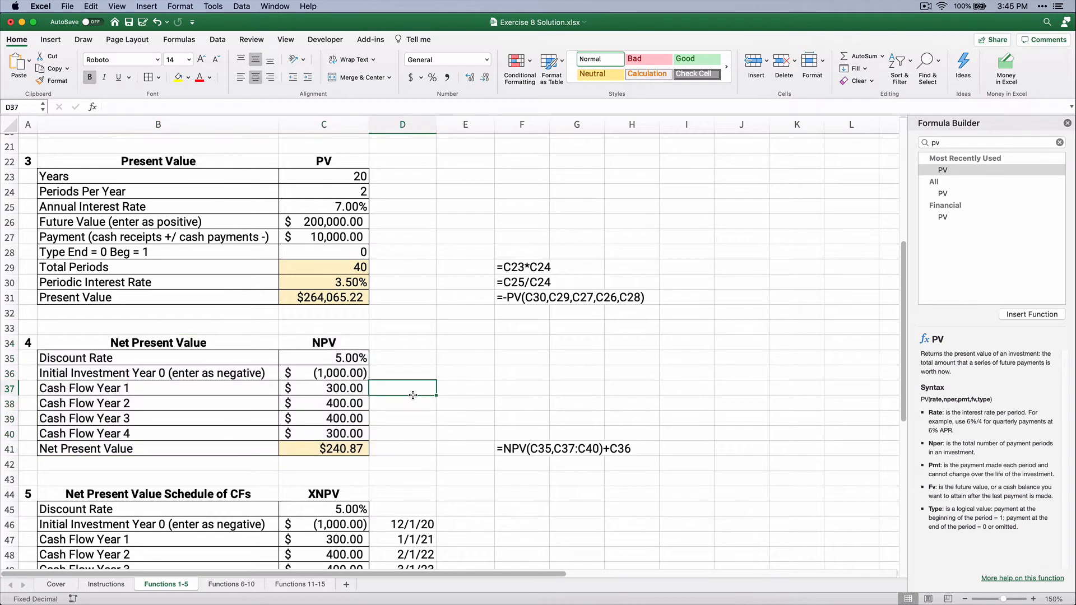
{"action": "left_click", "coordinate": [292, 372]}
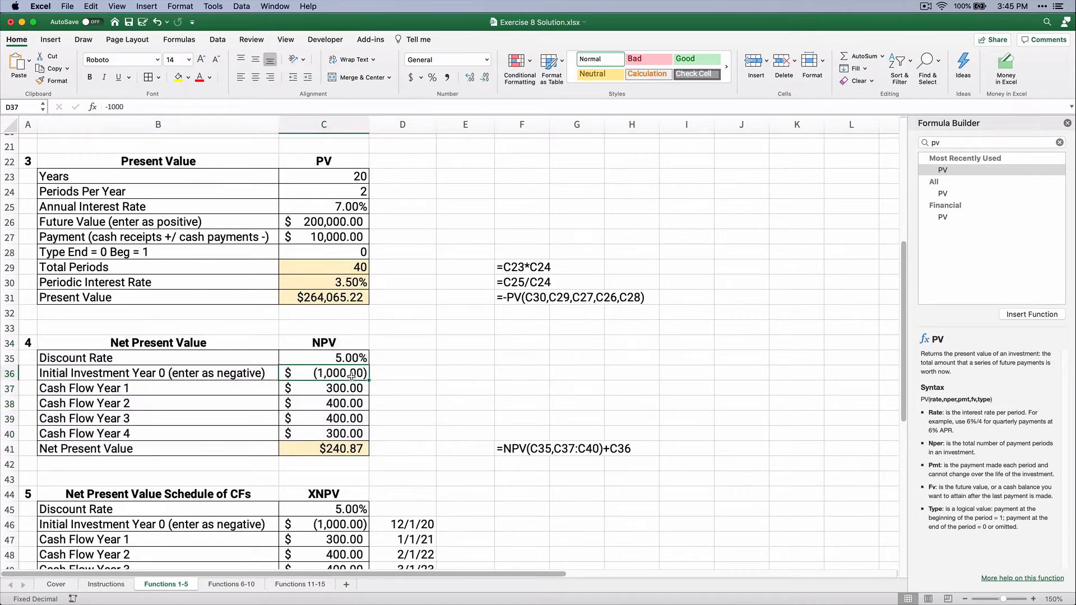
{"action": "left_click_drag", "start_coordinate": [334, 388], "coordinate": [334, 431]}
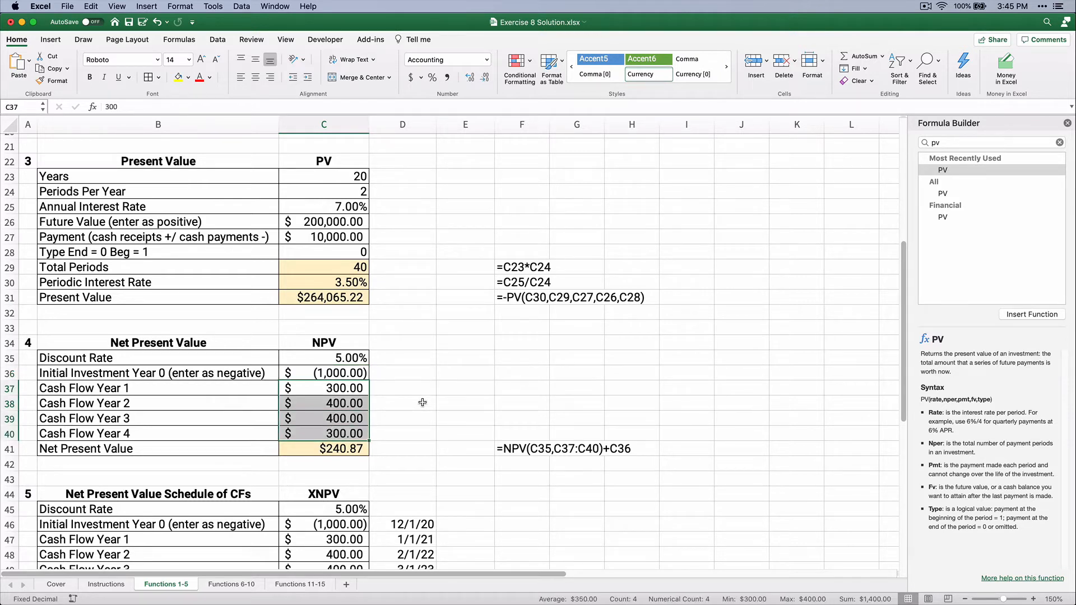
{"action": "left_click", "coordinate": [333, 357]}
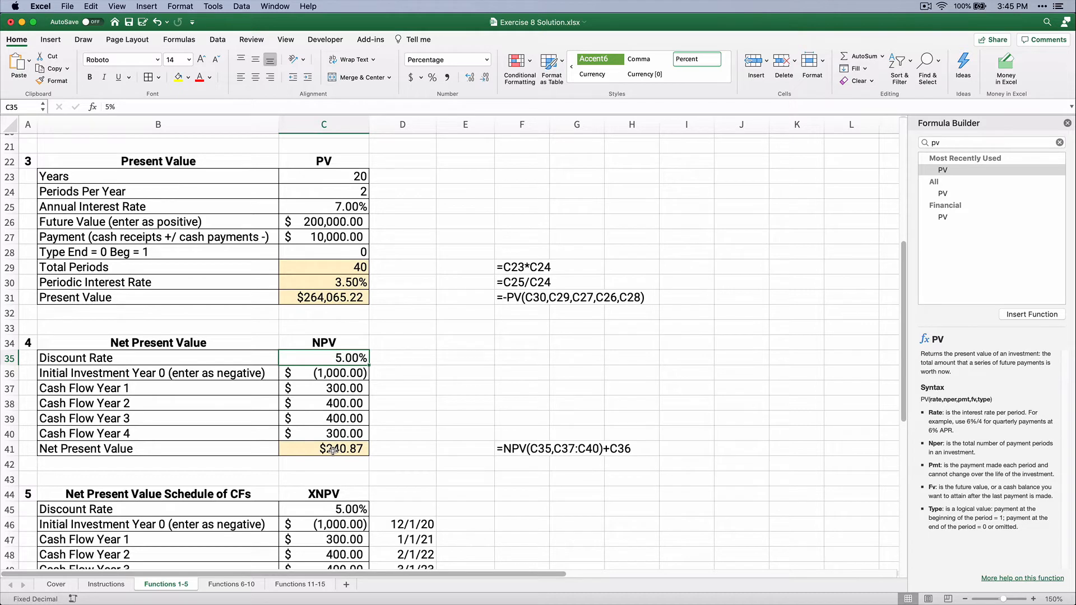
{"action": "left_click", "coordinate": [305, 373]}
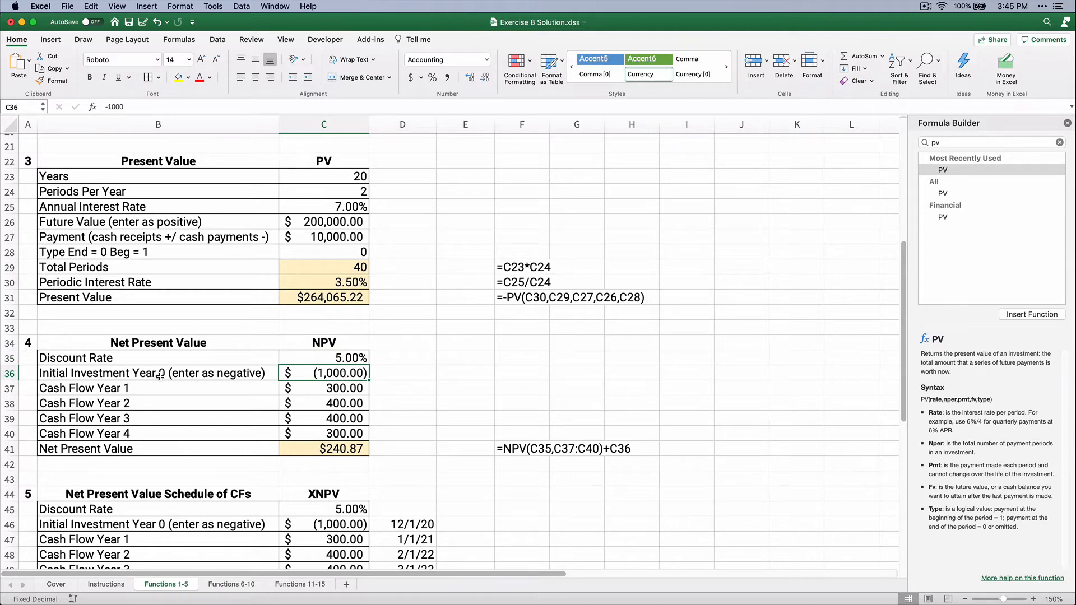
{"action": "left_click", "coordinate": [310, 388]}
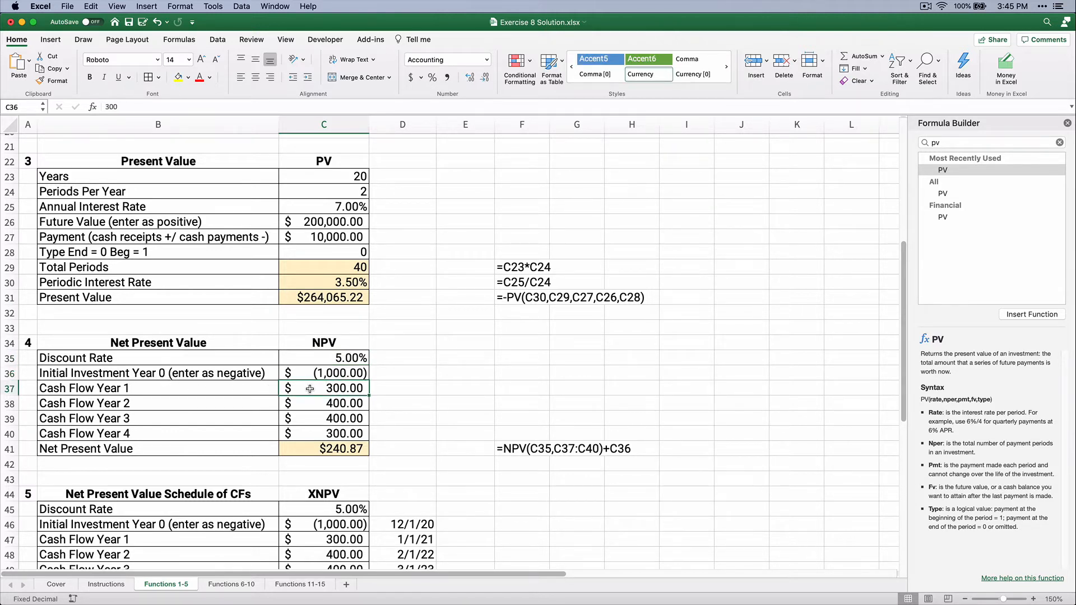
{"action": "left_click_drag", "start_coordinate": [310, 389], "coordinate": [315, 429]}
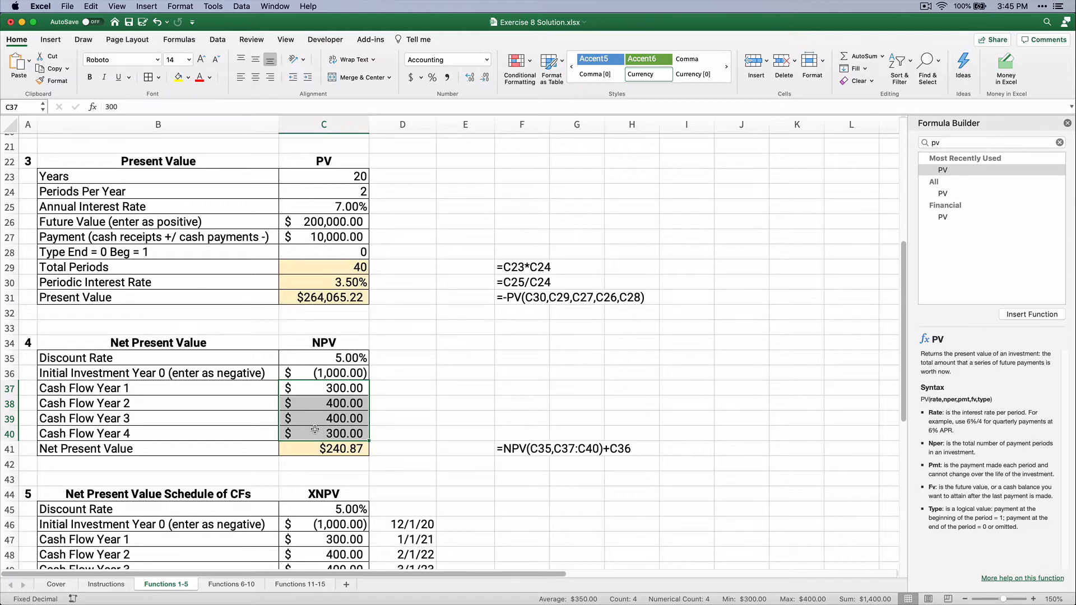
{"action": "left_click_drag", "start_coordinate": [321, 390], "coordinate": [320, 431]}
{"action": "left_click", "coordinate": [338, 377]}
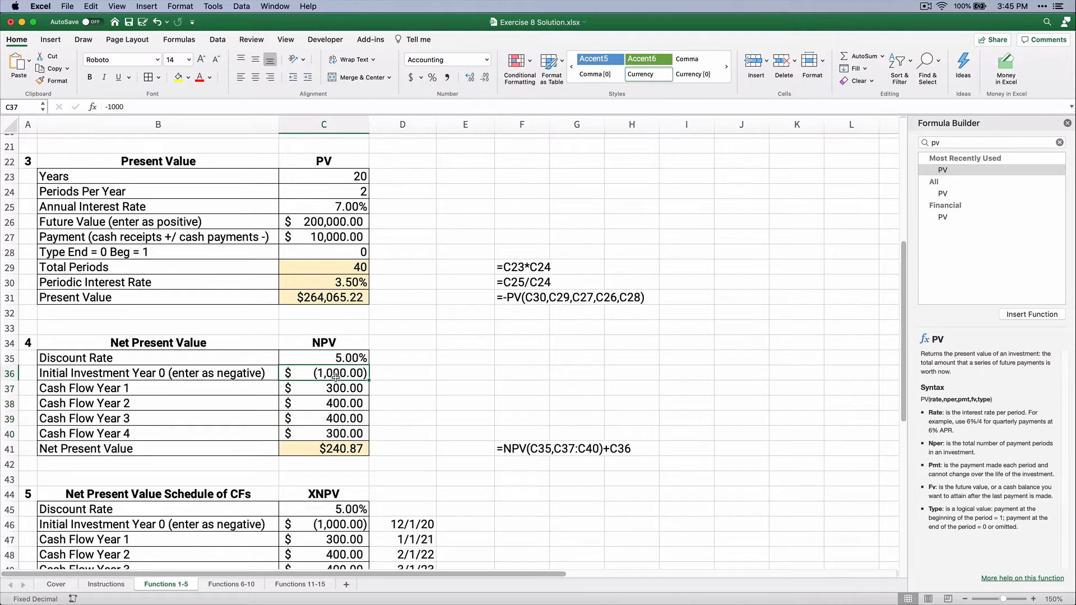
{"action": "left_click", "coordinate": [327, 450]}
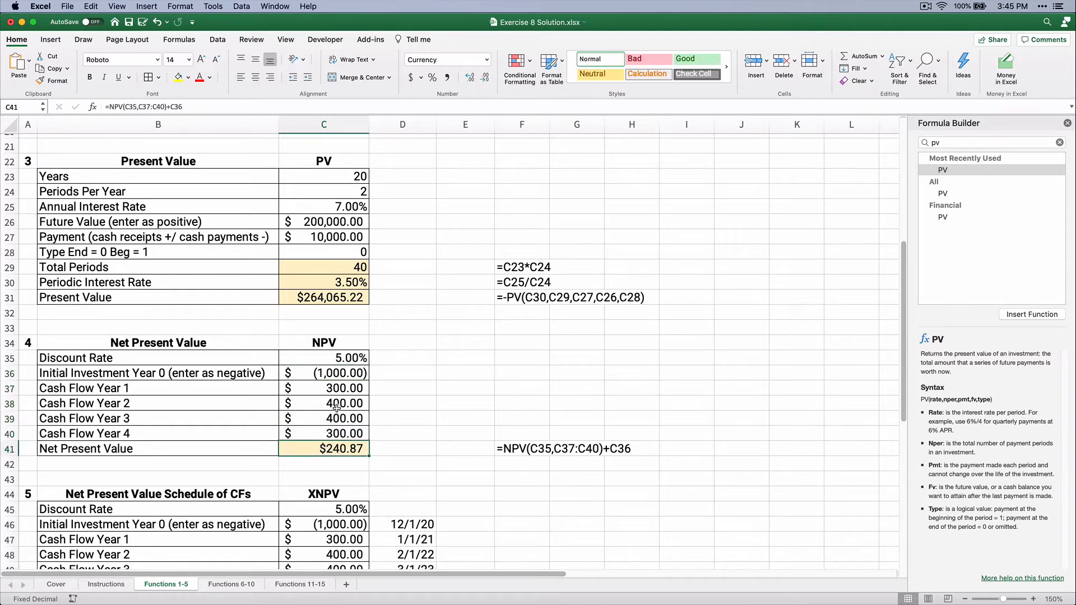
{"action": "left_click", "coordinate": [338, 374]}
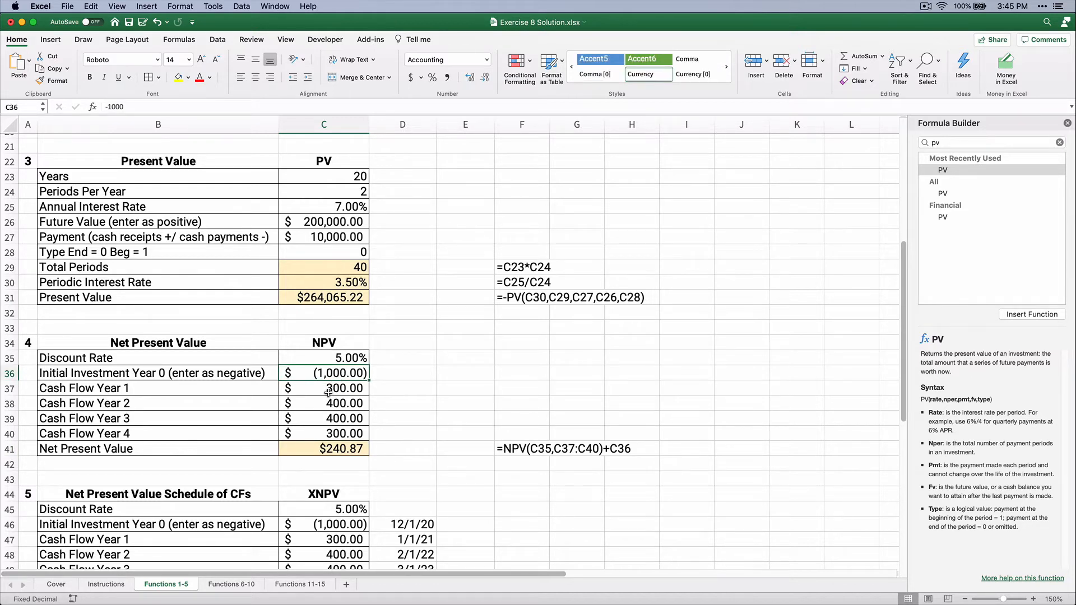
Set the Net Present Value example's Discount Rate in C35 to 6%.
{"action": "left_click", "coordinate": [333, 359]}
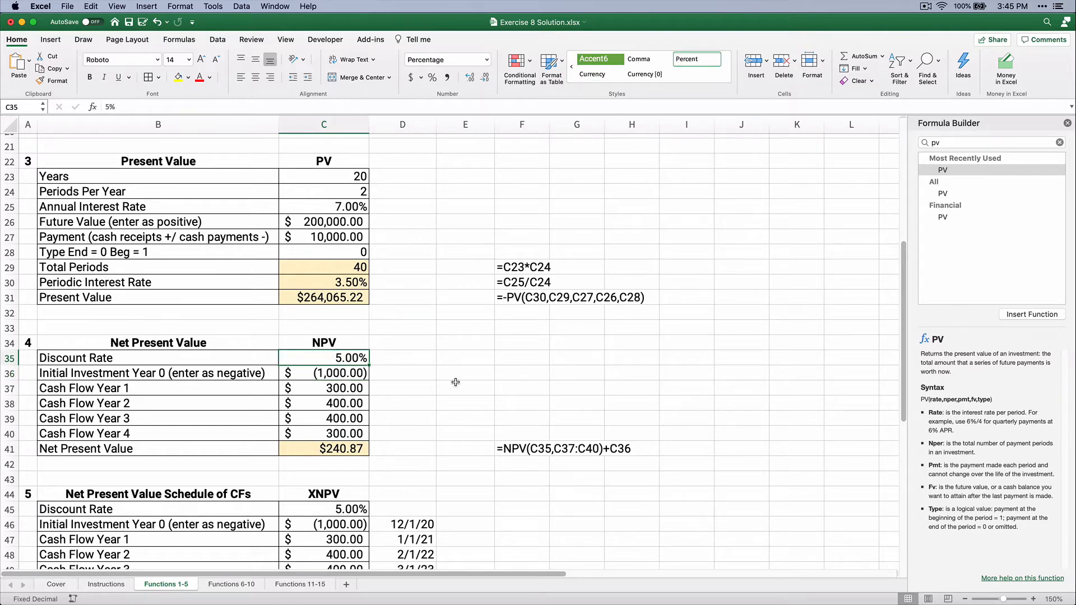
{"action": "type", "text": "6"}
{"action": "key", "text": "Return"}
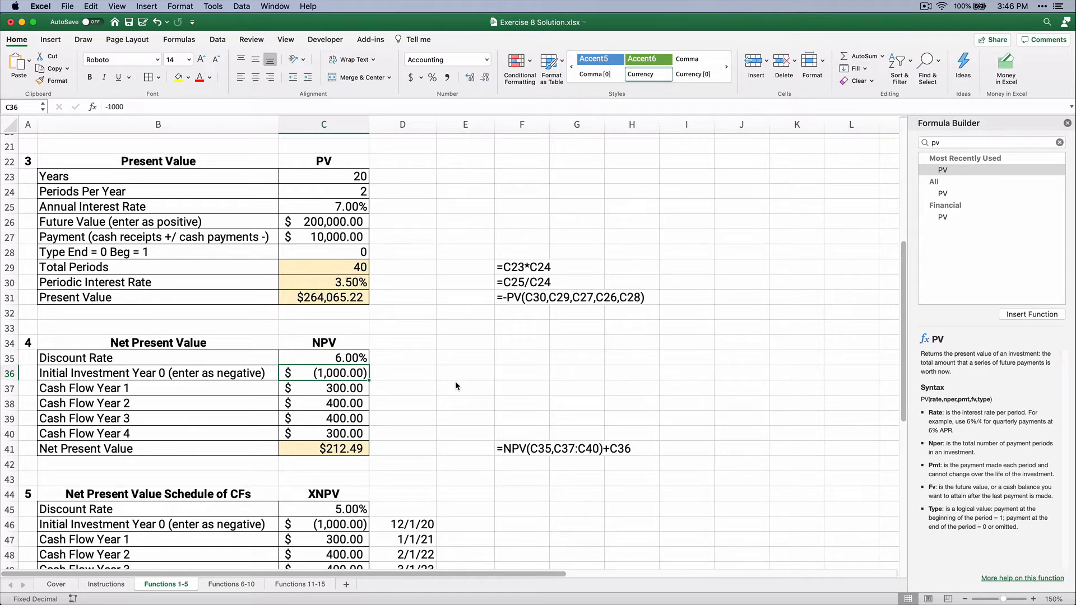
Try discount rates of 10% and 12% in C35, and undo both changes.
{"action": "key", "text": "Up"}
{"action": "type", "text": "10"}
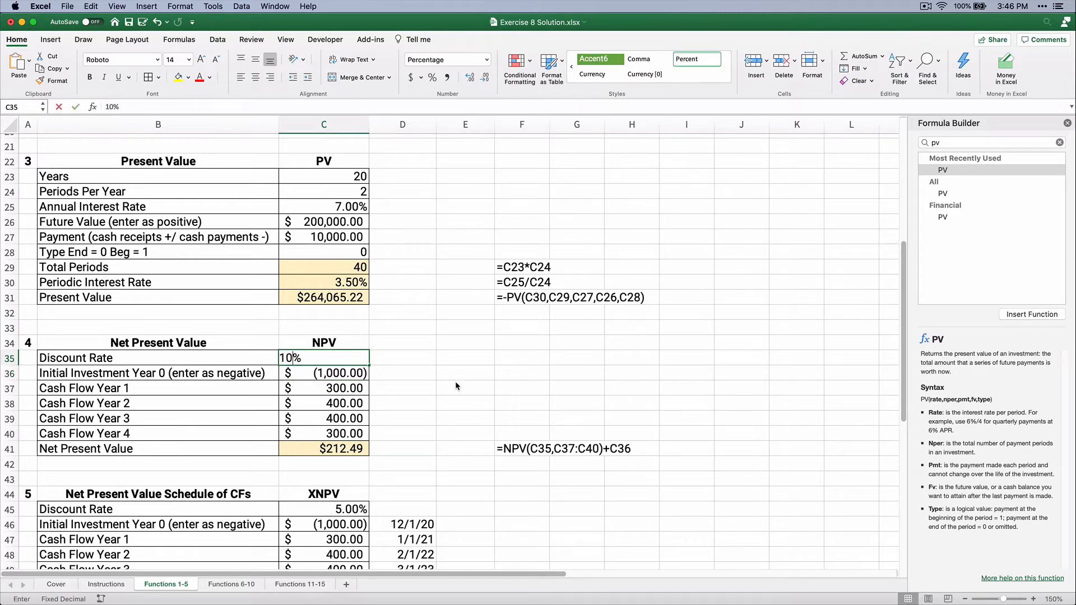
{"action": "key", "text": "Return"}
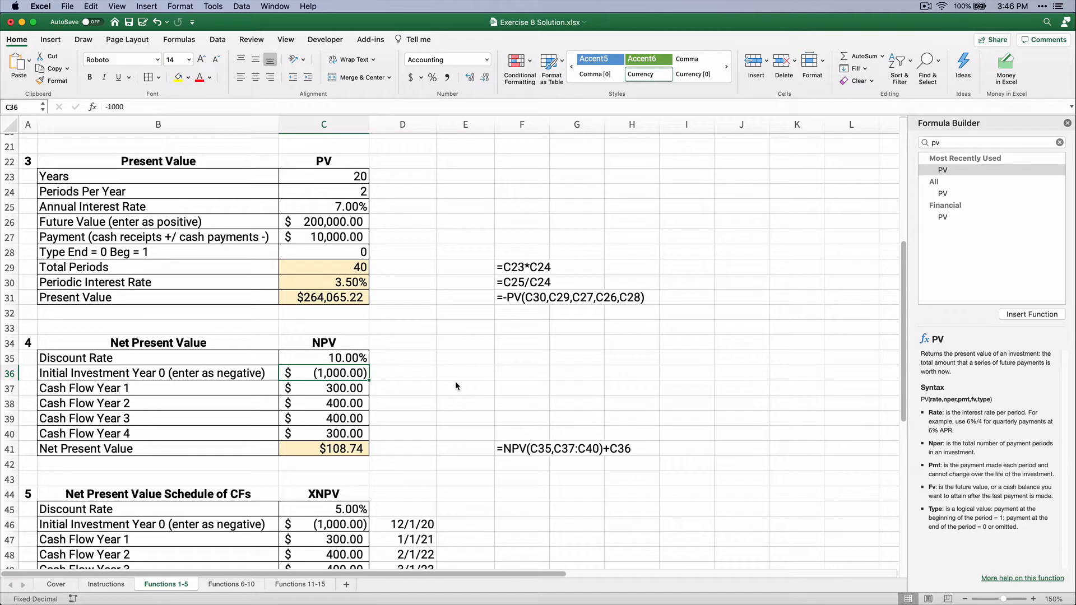
{"action": "key", "text": "Up"}
{"action": "type", "text": "12"}
{"action": "key", "text": "Return"}
{"action": "key", "text": "super+z"}
{"action": "key", "text": "super+z"}
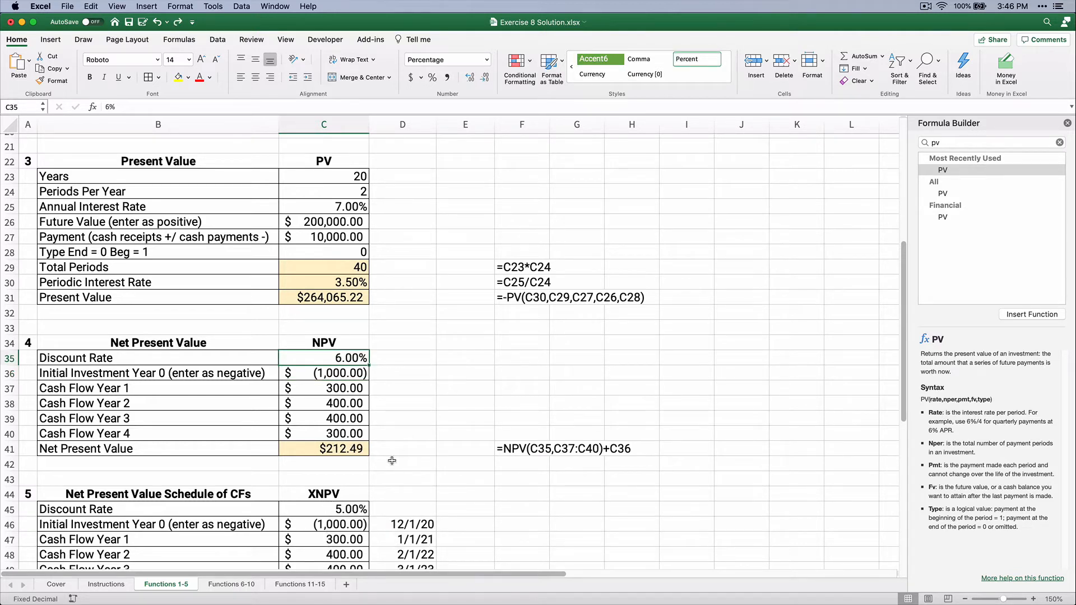
Set the Net Present Value example's Initial Investment Year 0 in C36 to -100,000.
{"action": "left_click", "coordinate": [334, 373]}
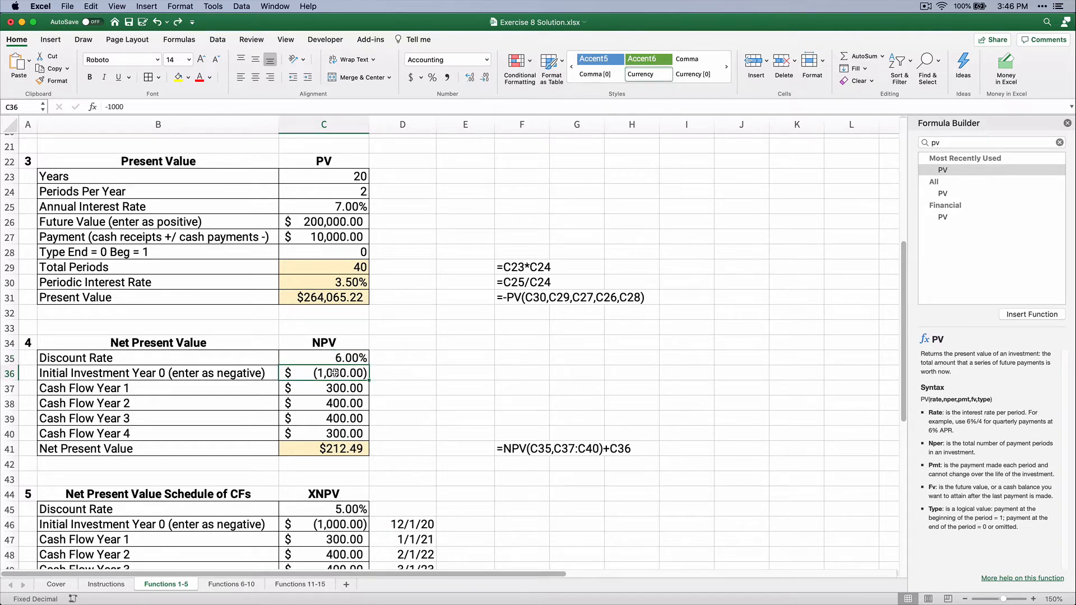
{"action": "type", "text": "-10000"}
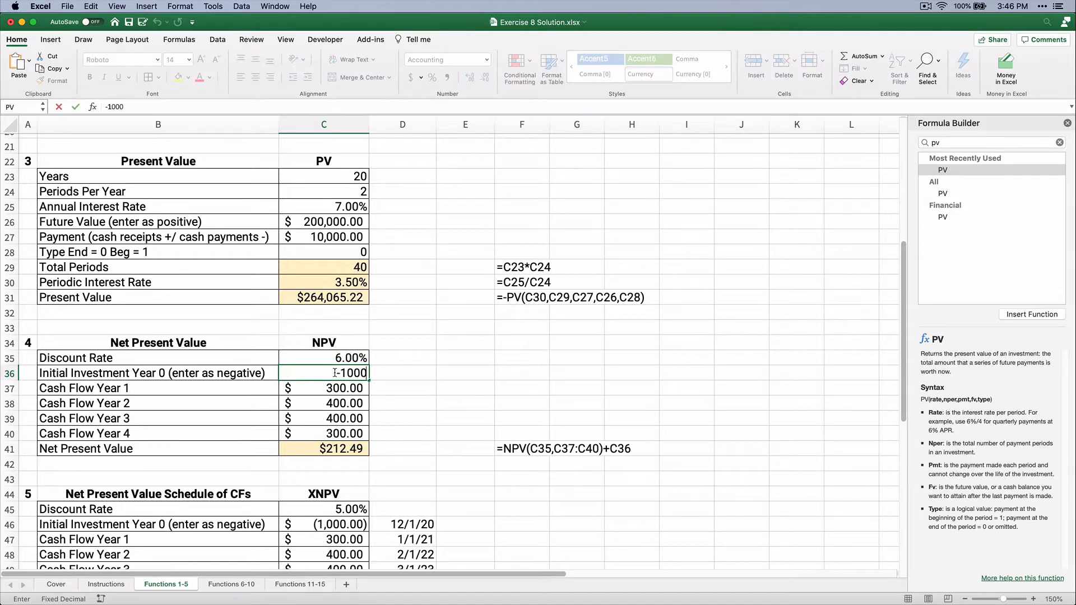
{"action": "type", "text": "0"}
{"action": "key", "text": "Return"}
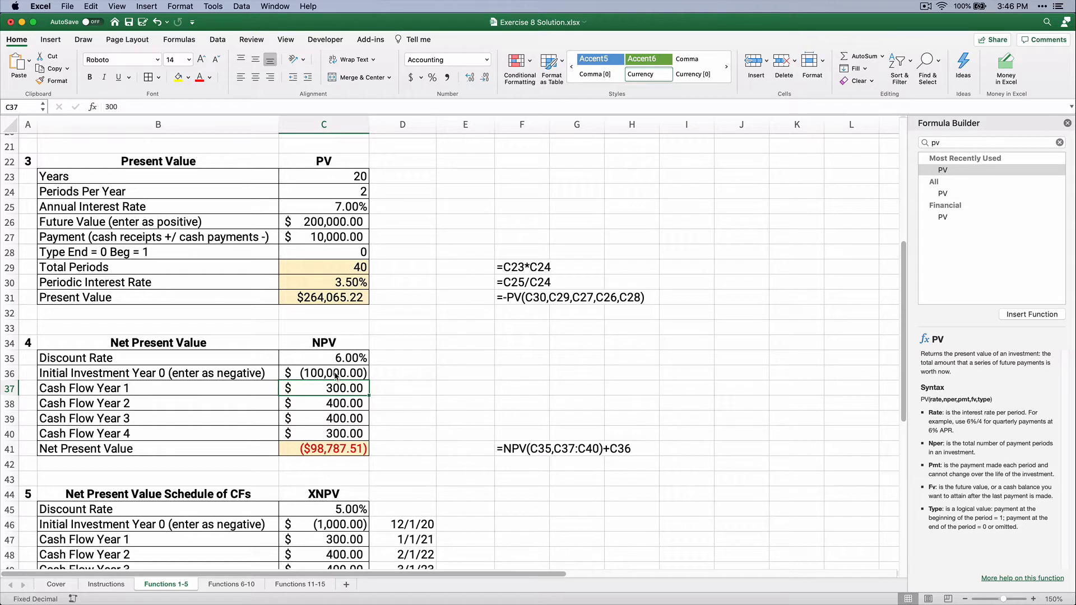
Set Cash Flow Year 1 in C37 to 30,000 and Cash Flow Year 2 in C38 to 45,000.
{"action": "type", "text": "30000"}
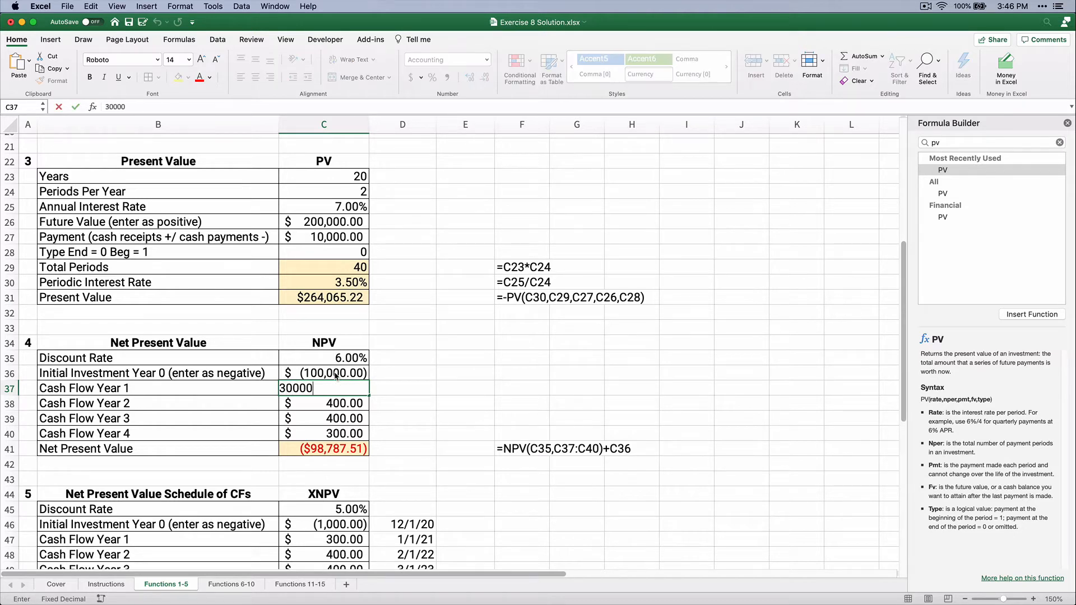
{"action": "key", "text": "Return"}
{"action": "type", "text": "450000"}
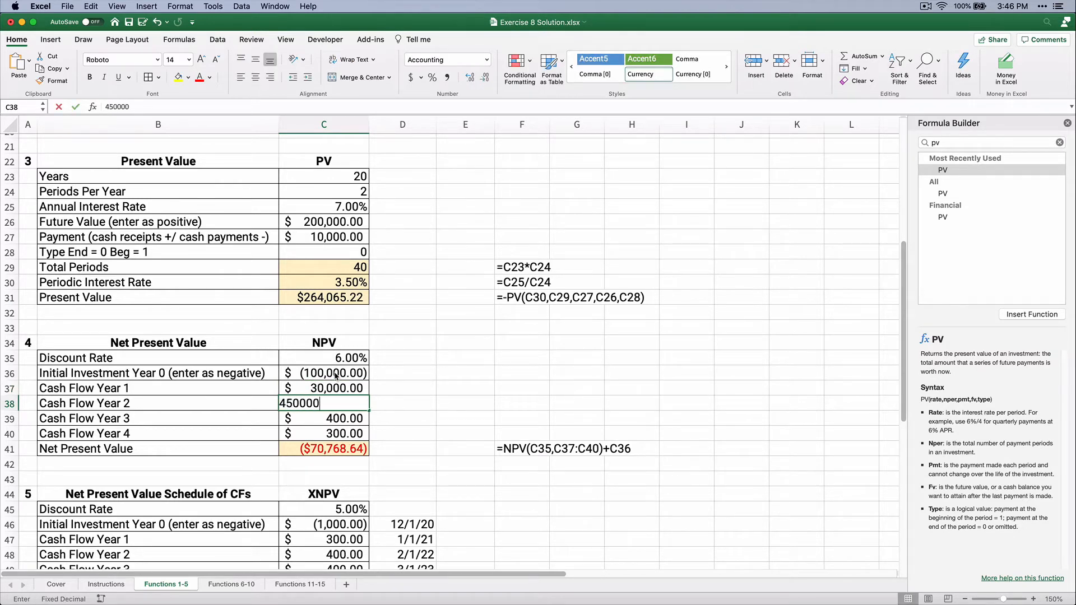
{"action": "key", "text": "BackSpace"}
{"action": "key", "text": "Return"}
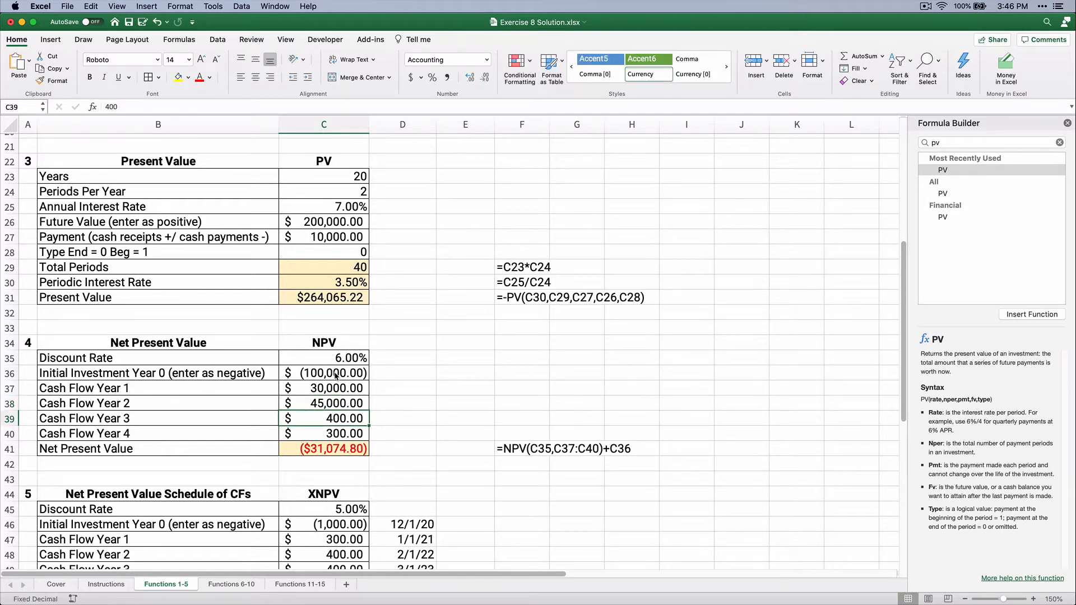
Set the Net Present Value example's Cash Flow Year 3 in C39 to 25,000 and Cash Flow Year 4 in C40 to 30,000.
{"action": "type", "text": "25000"}
{"action": "key", "text": "Return"}
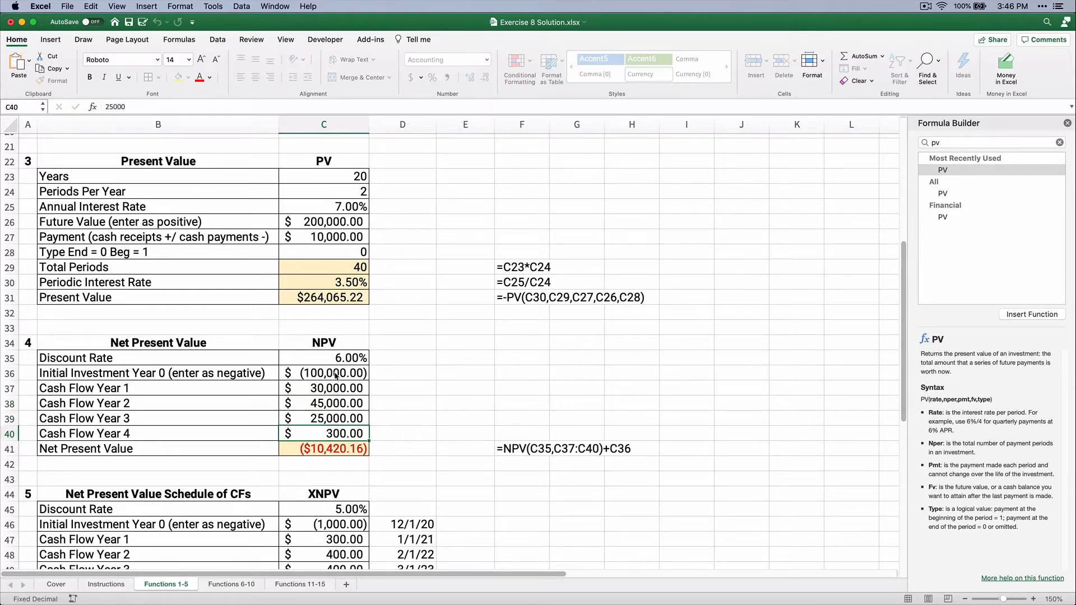
{"action": "type", "text": "30000"}
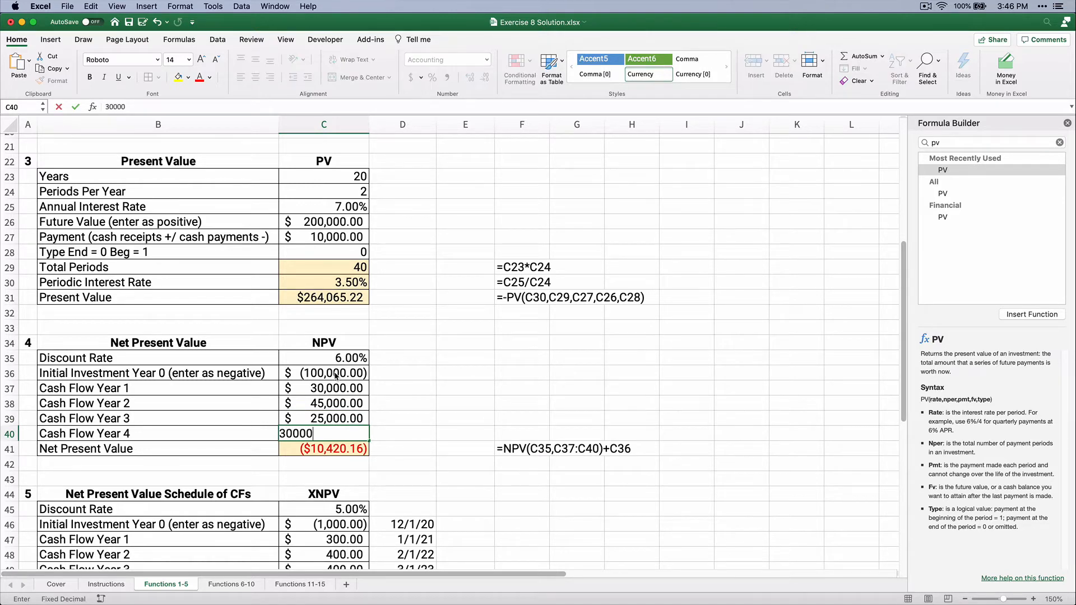
{"action": "key", "text": "Return"}
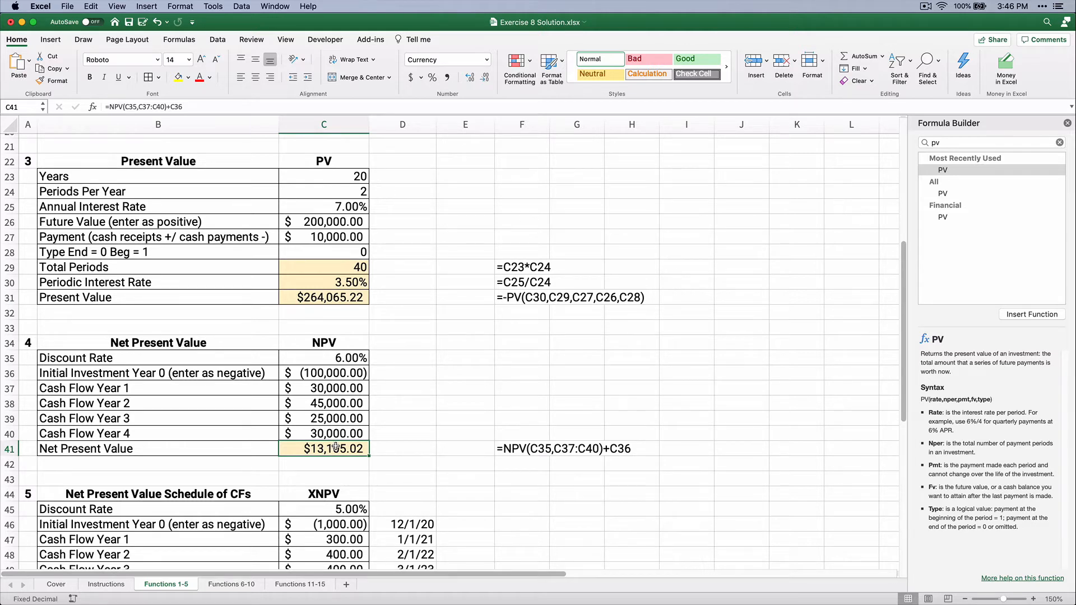
Replace the Net Present Value formula in C41 with an NPV function using C35 as Rate and C37:C40 as Value1.
{"action": "key", "text": "Delete"}
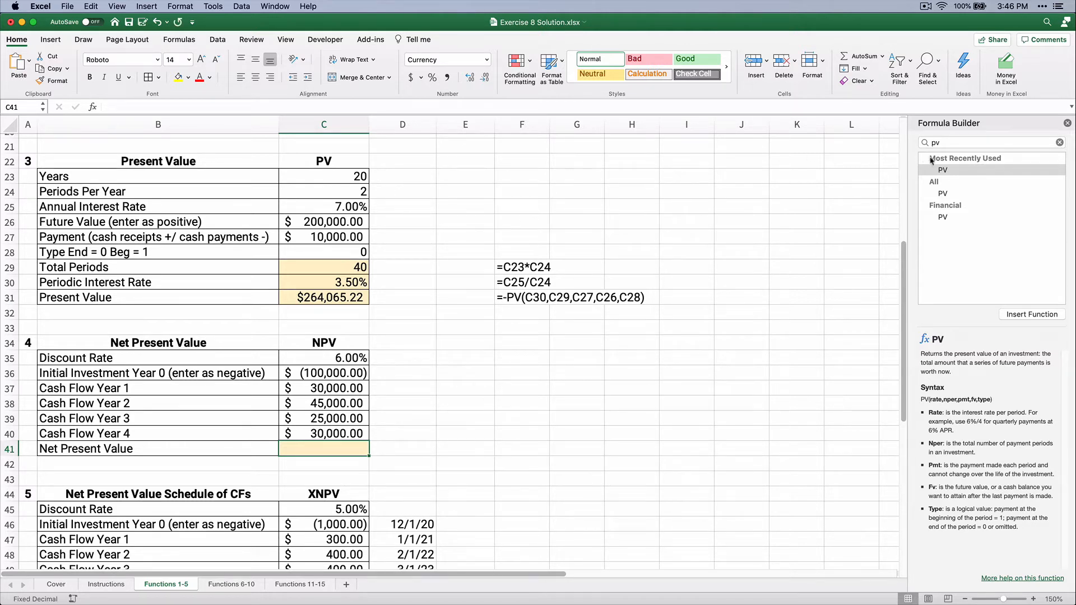
{"action": "left_click", "coordinate": [958, 143]}
{"action": "type", "text": "npv"}
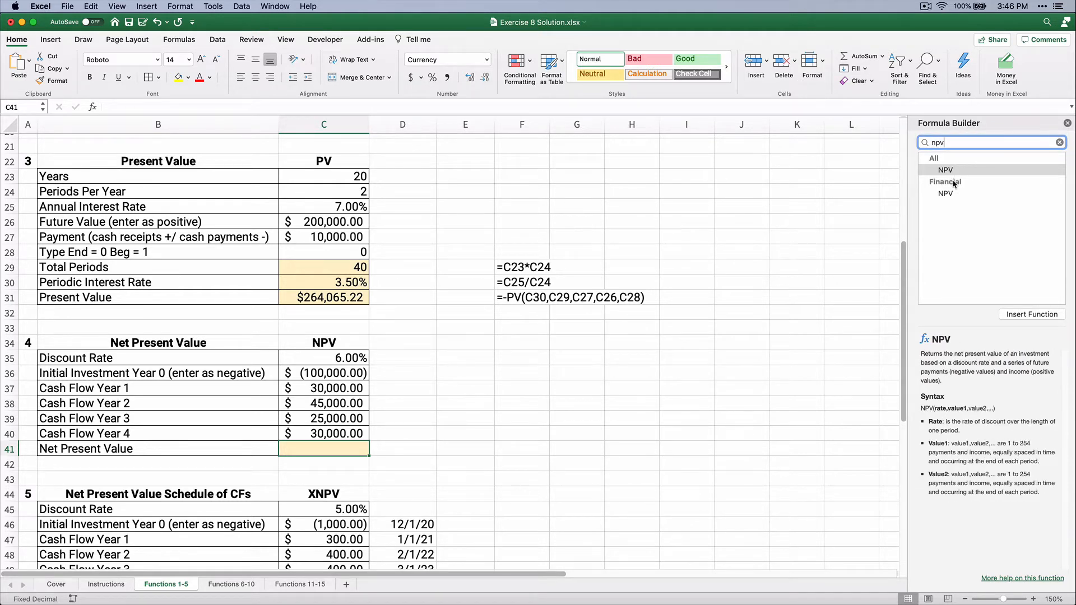
{"action": "double_click", "coordinate": [954, 171]}
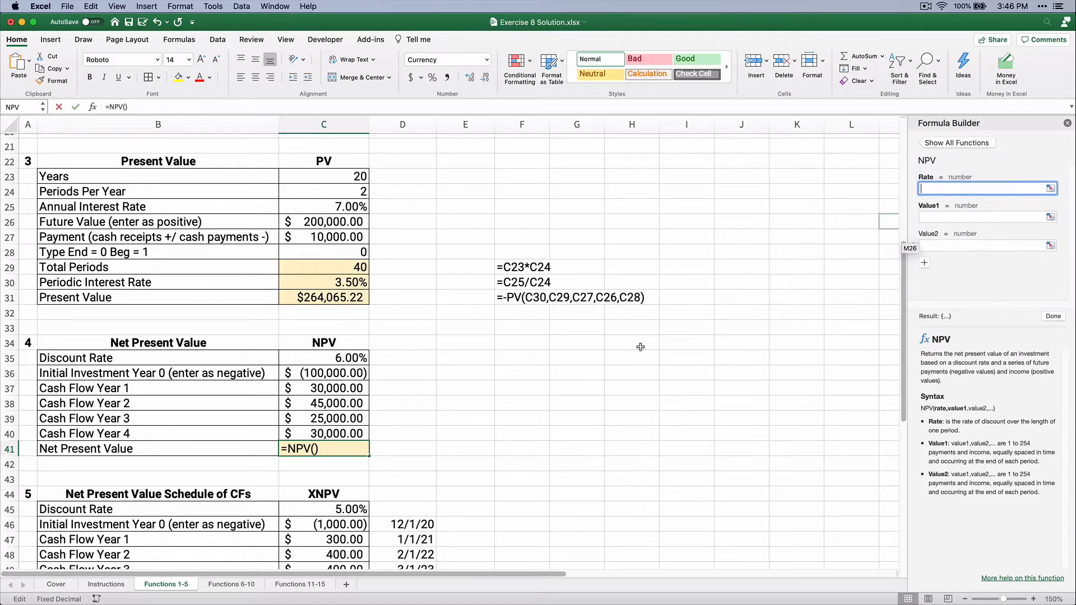
{"action": "left_click", "coordinate": [333, 358]}
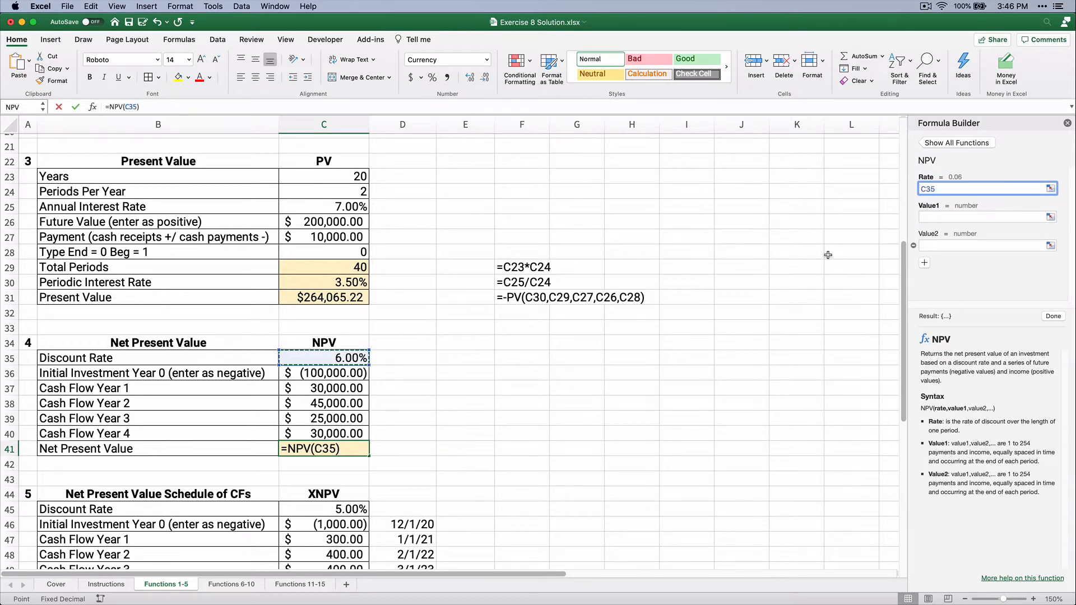
{"action": "left_click", "coordinate": [929, 216]}
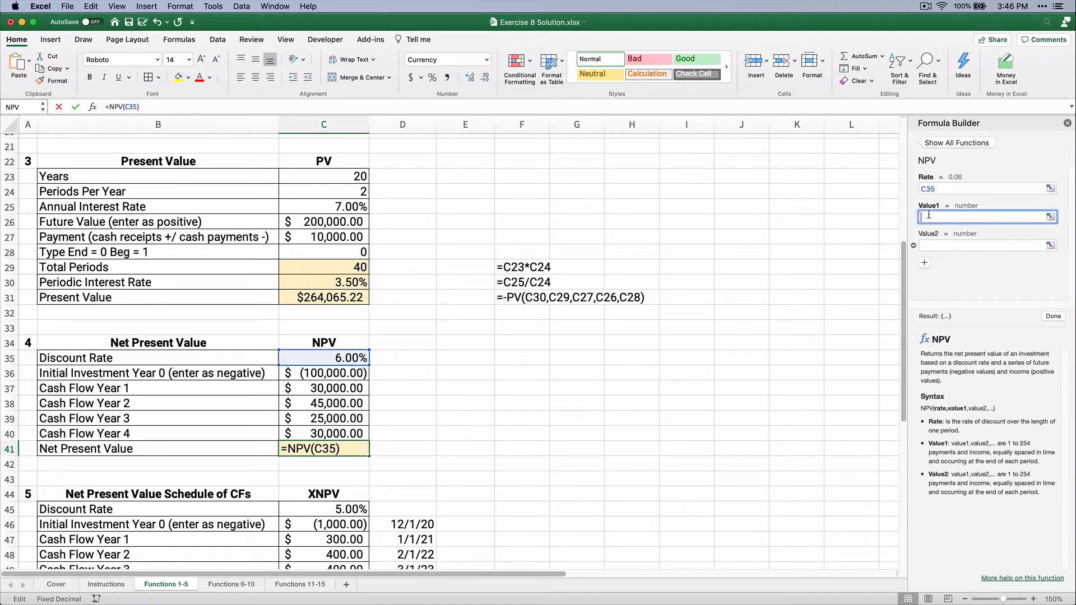
{"action": "left_click_drag", "start_coordinate": [322, 389], "coordinate": [312, 430]}
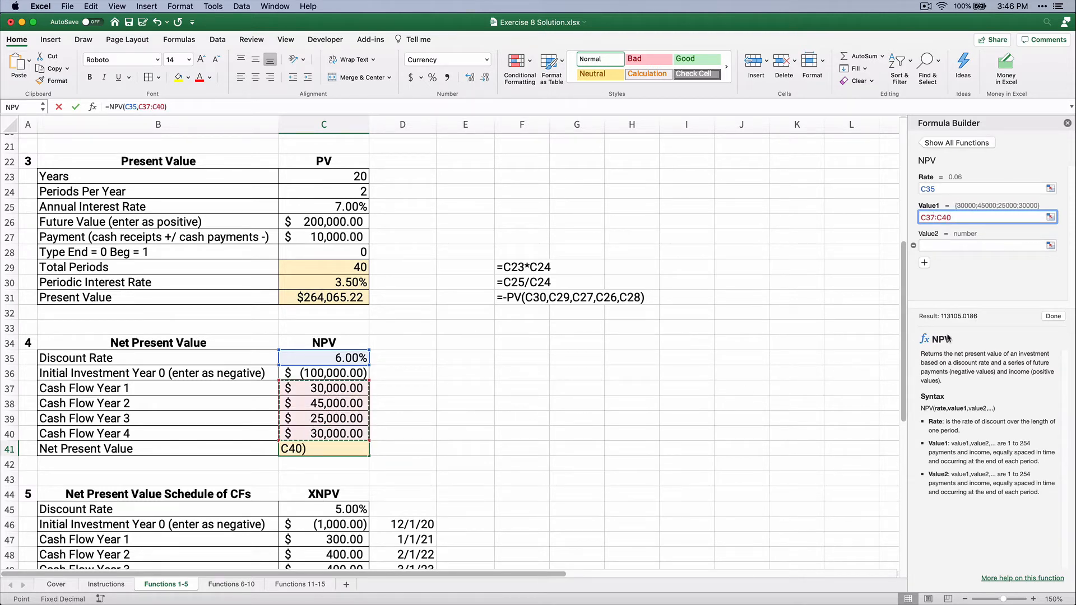
{"action": "left_click", "coordinate": [1054, 317]}
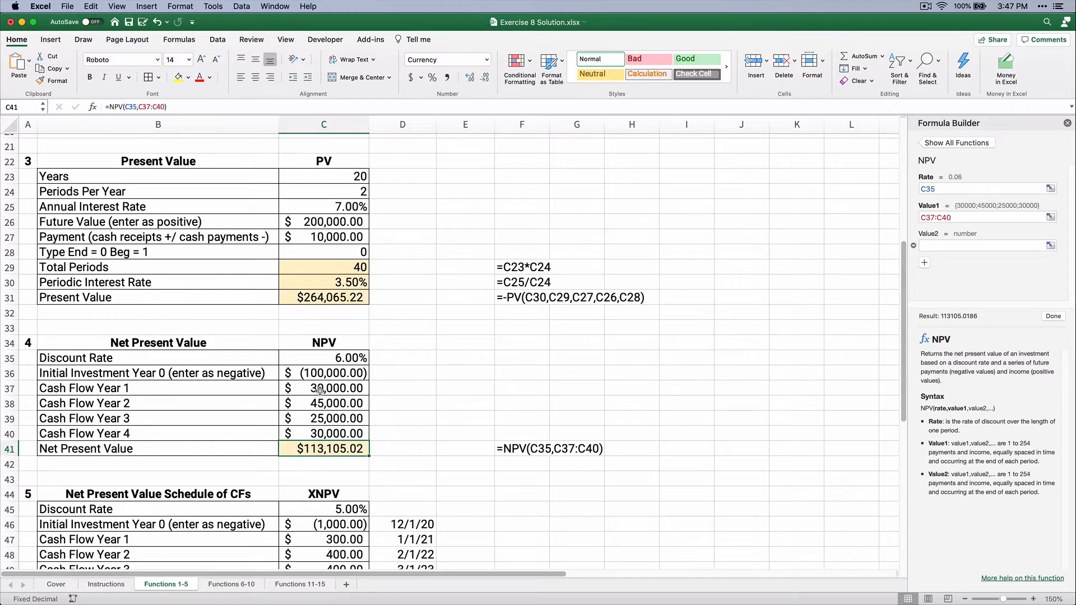
Add the initial investment in C36 to the end of the C41 formula, making it =NPV(C35,C37:C40)+C36.
{"action": "left_click_drag", "start_coordinate": [322, 389], "coordinate": [324, 436]}
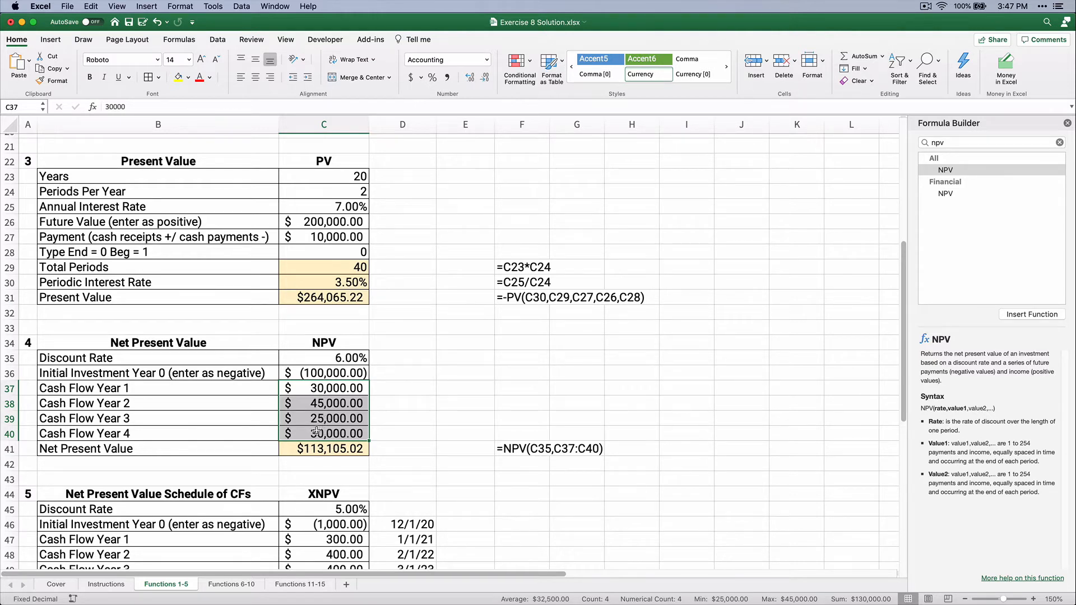
{"action": "left_click", "coordinate": [311, 448]}
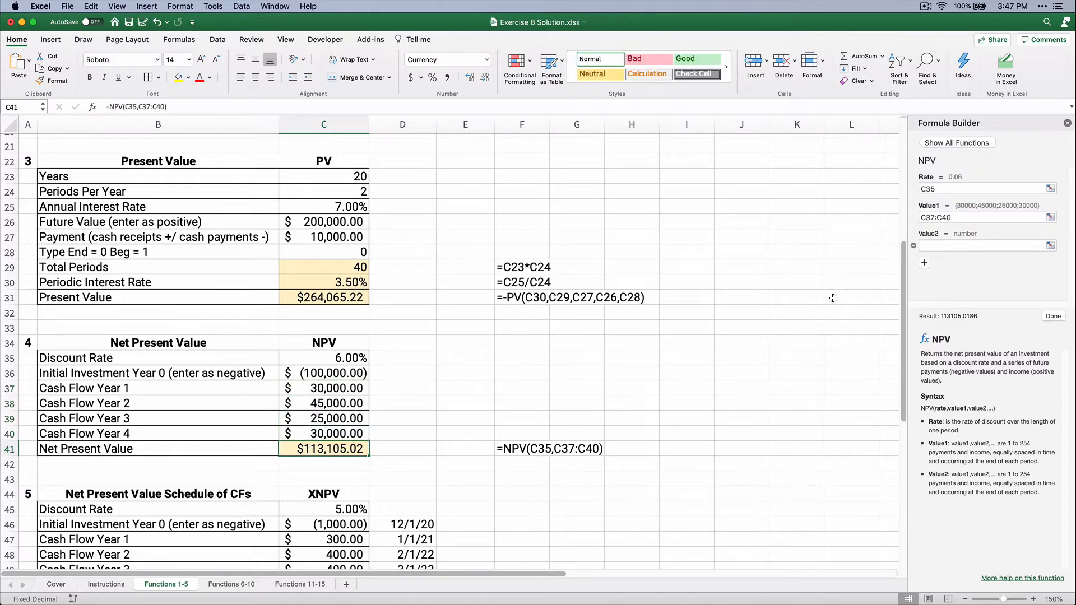
{"action": "left_click", "coordinate": [203, 108]}
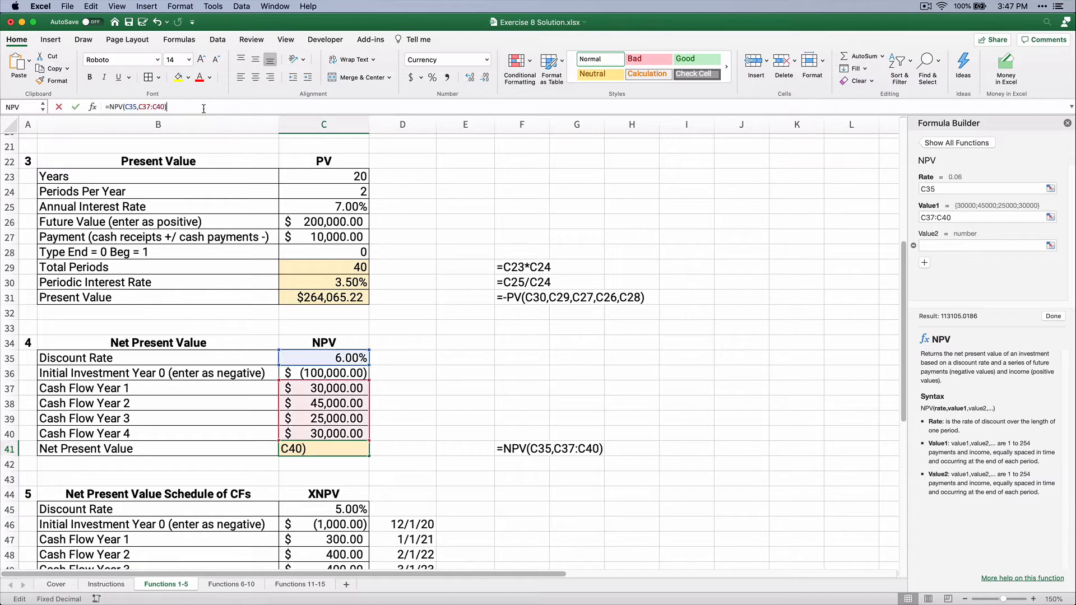
{"action": "type", "text": "+"}
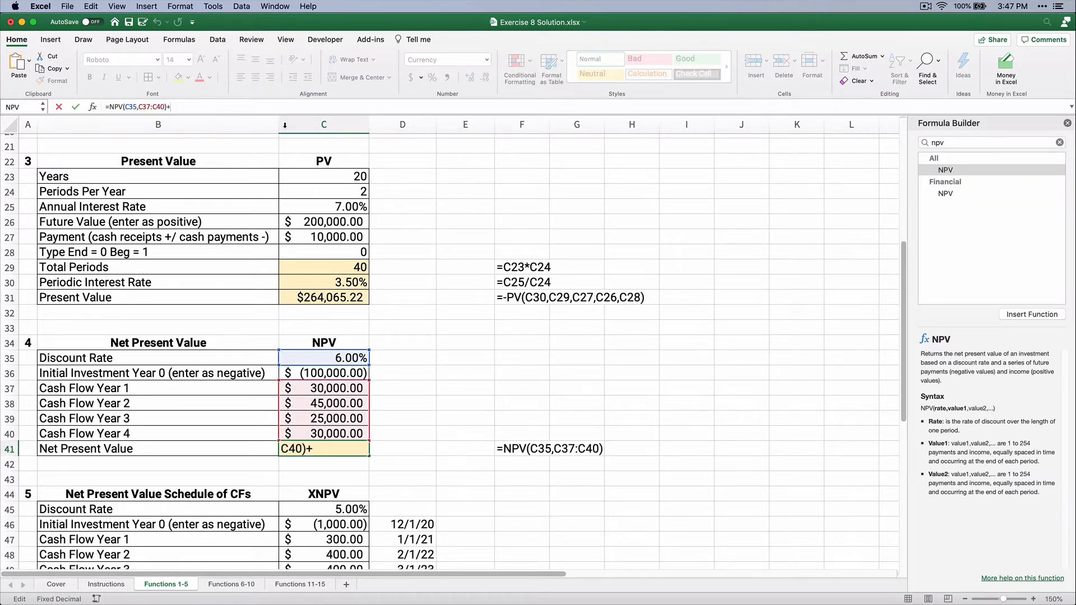
{"action": "left_click", "coordinate": [304, 372]}
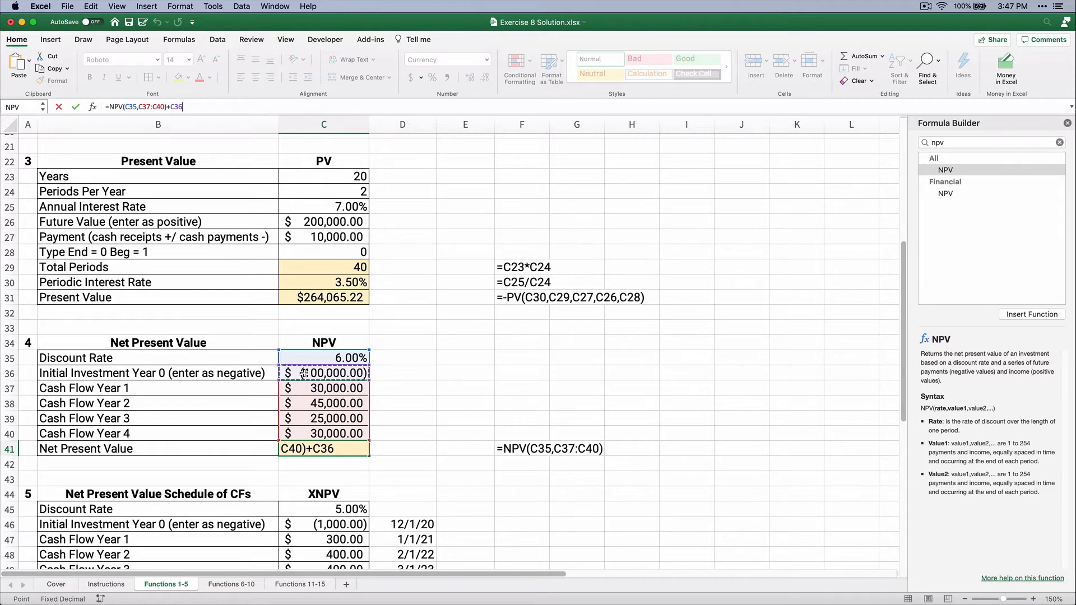
{"action": "key", "text": "Return"}
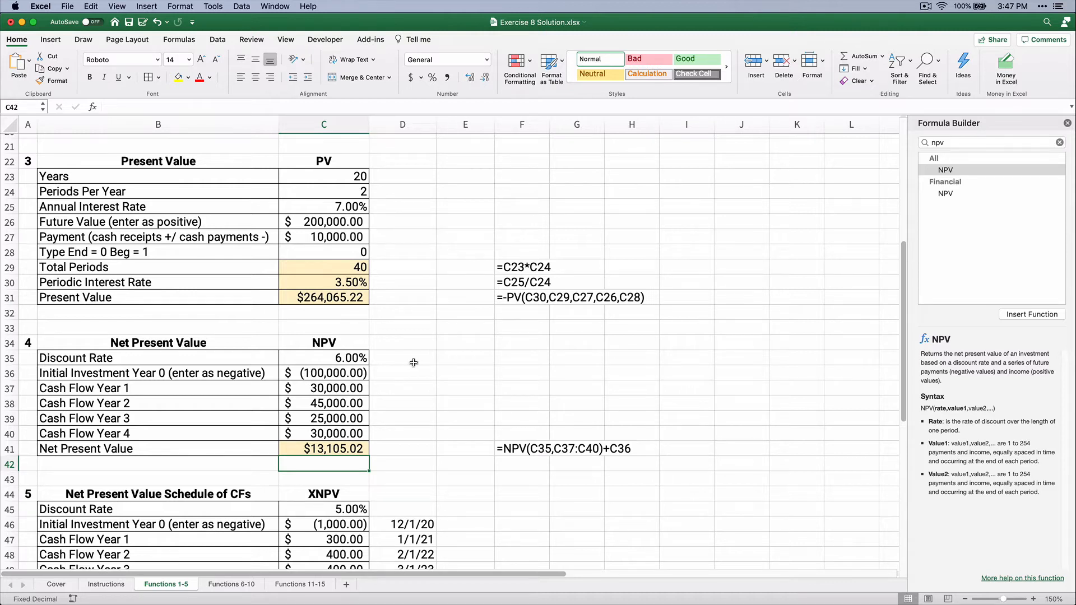
Set the Net Present Value example's Discount Rate in C35 to 10%.
{"action": "left_click", "coordinate": [358, 358]}
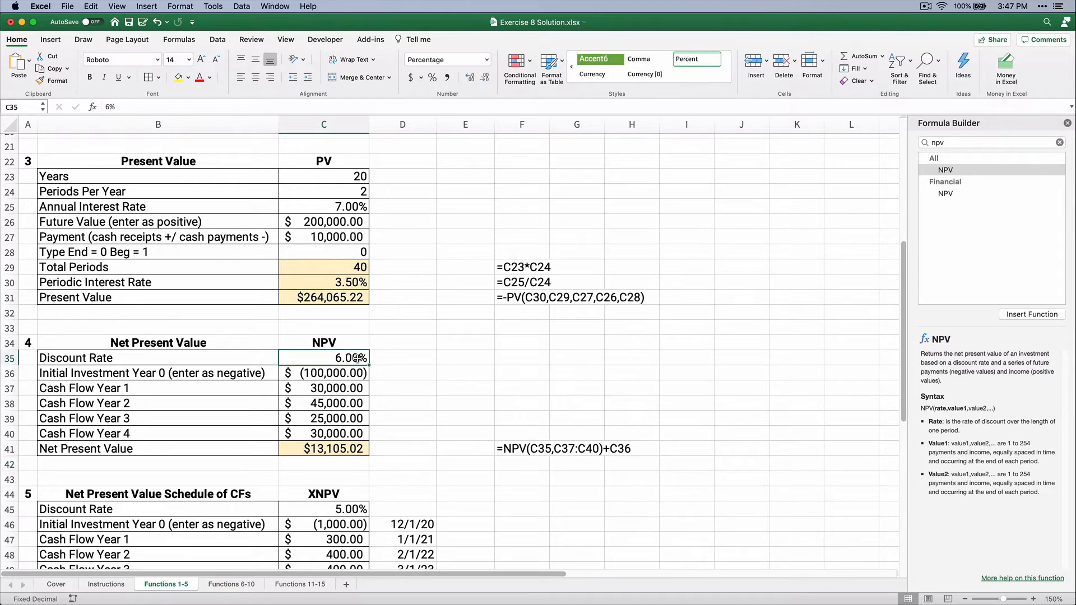
{"action": "type", "text": "10"}
{"action": "key", "text": "Return"}
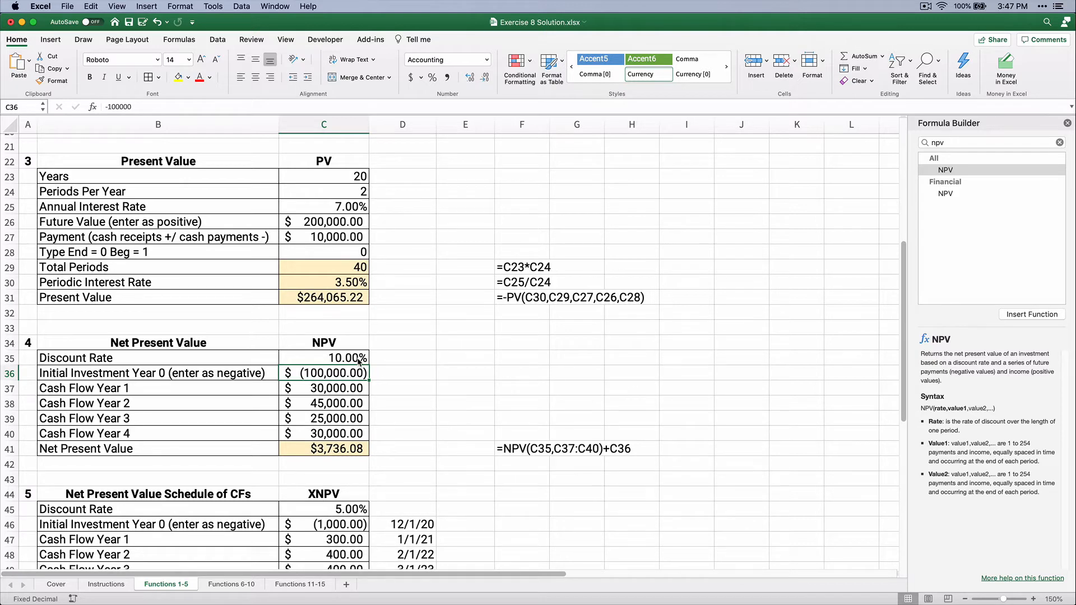
Enter the decision rule "NPV >= 0, ACCEPT" in F36 beside the Net Present Value example.
{"action": "left_click", "coordinate": [527, 374]}
{"action": "type", "text": "NPV "}
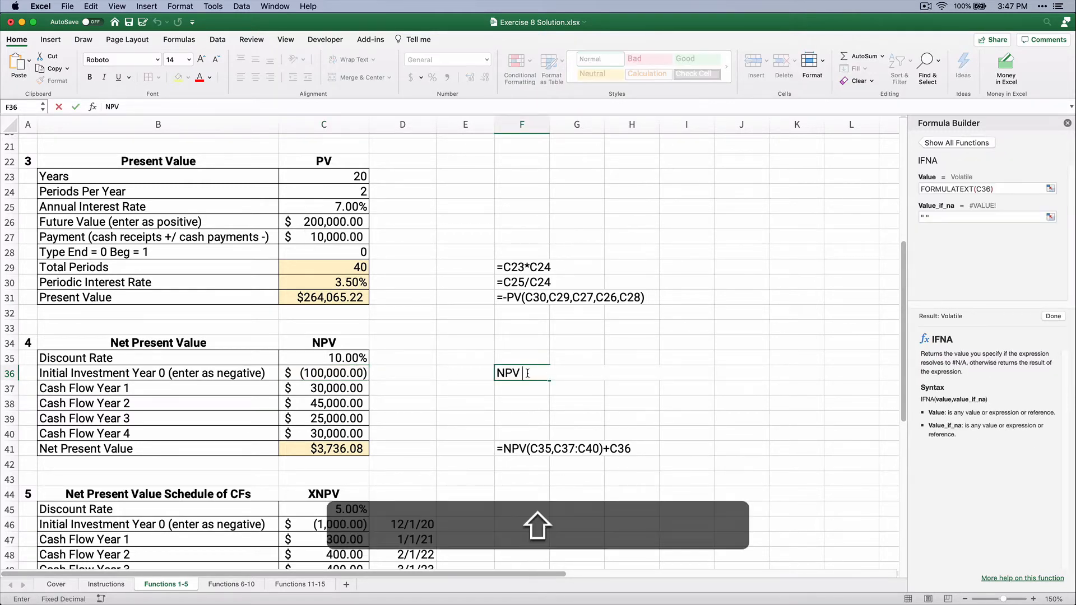
{"action": "type", "text": ">="}
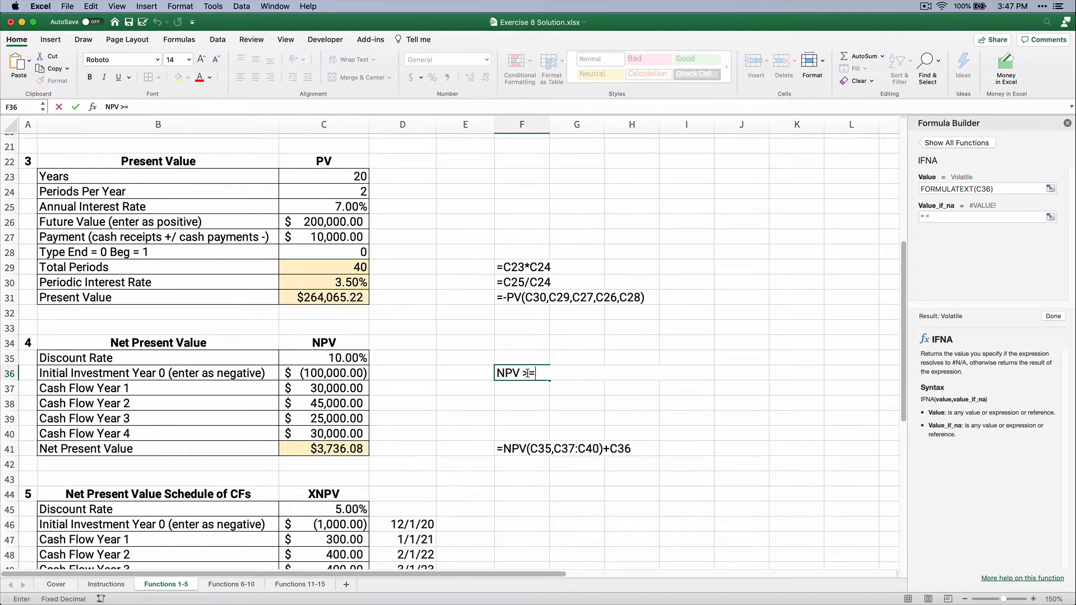
{"action": "type", "text": " 0, ACCEPT"}
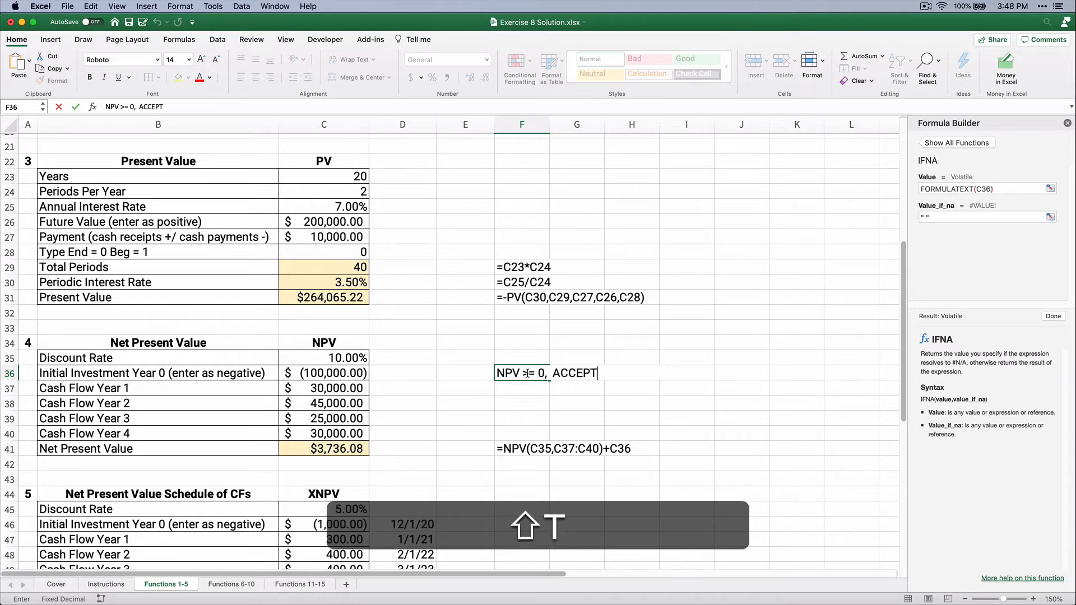
{"action": "key", "text": "Return"}
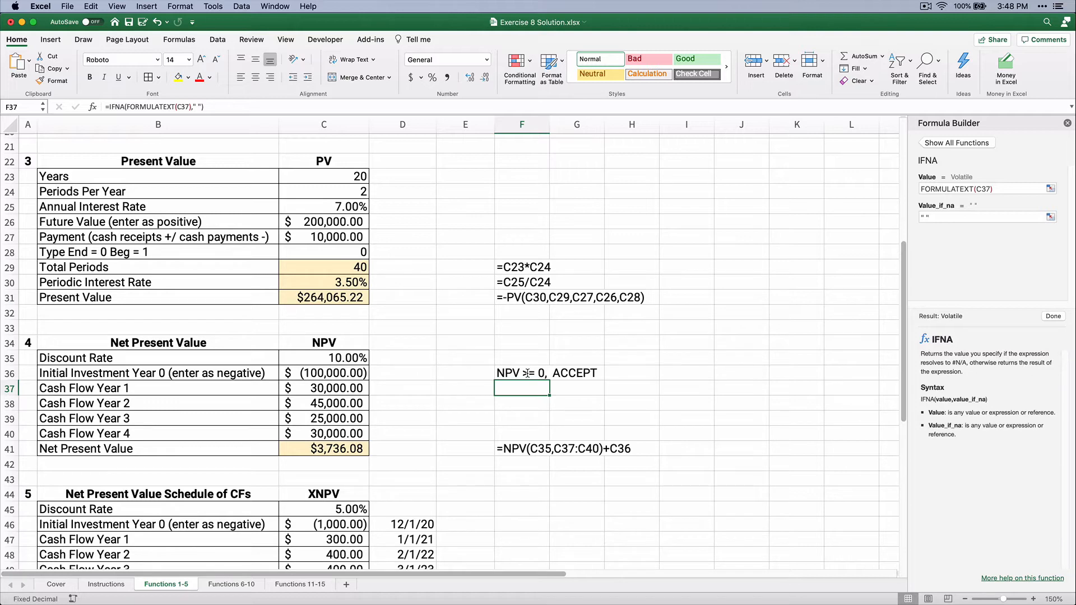
Examine the XNPV example's layout, its cash flow dates in D46:D50 and the arguments of the formula in C51.
{"action": "scroll", "coordinate": [129, 389], "scroll_direction": "down", "scroll_amount": 5}
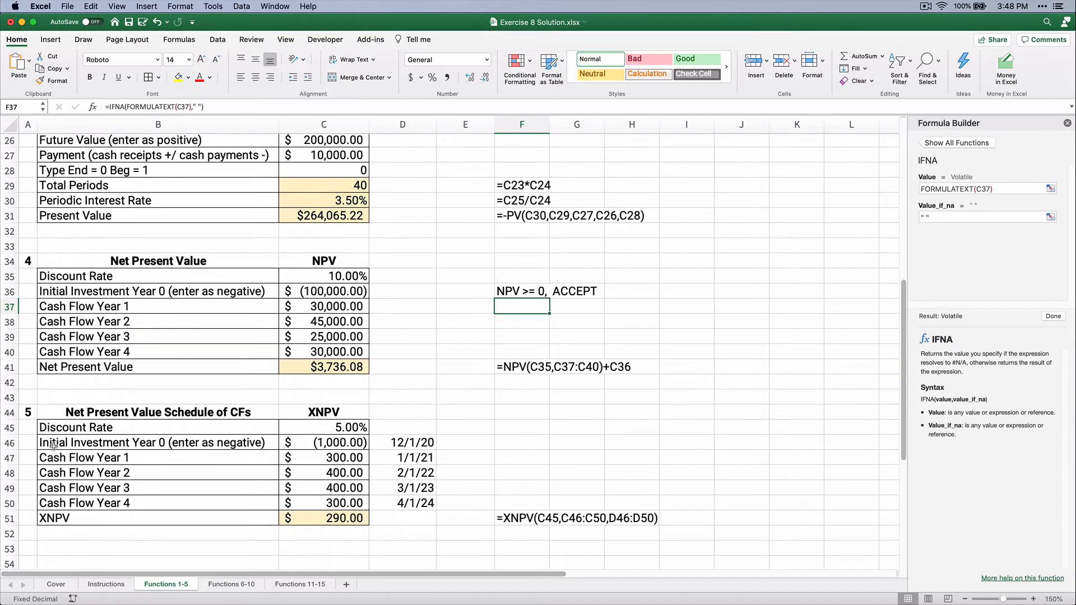
{"action": "left_click", "coordinate": [171, 420]}
{"action": "left_click_drag", "start_coordinate": [171, 421], "coordinate": [302, 519]}
{"action": "left_click", "coordinate": [160, 560]}
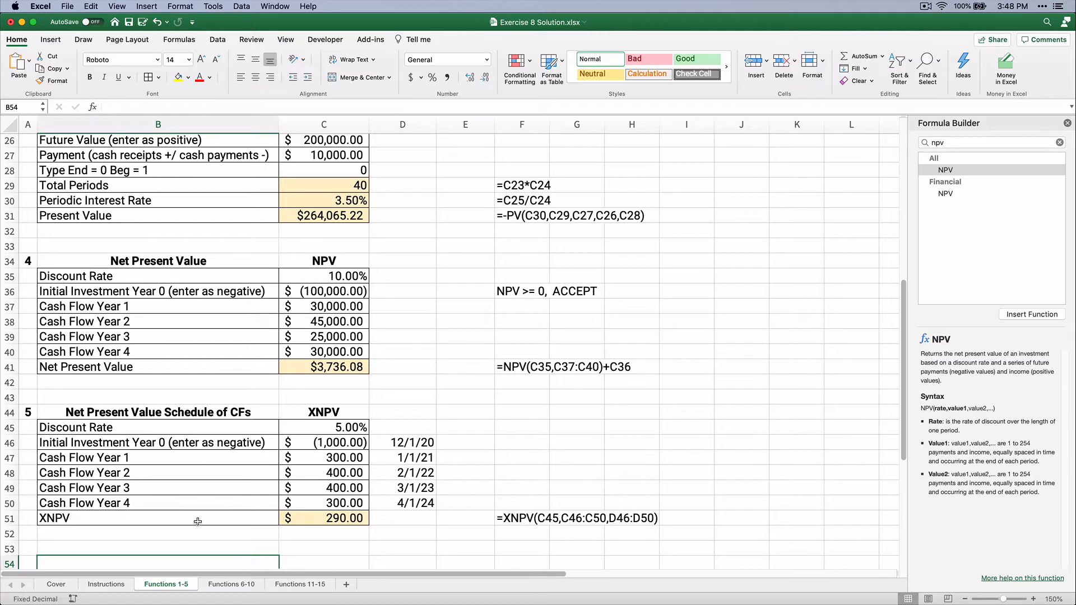
{"action": "left_click_drag", "start_coordinate": [413, 444], "coordinate": [417, 512]}
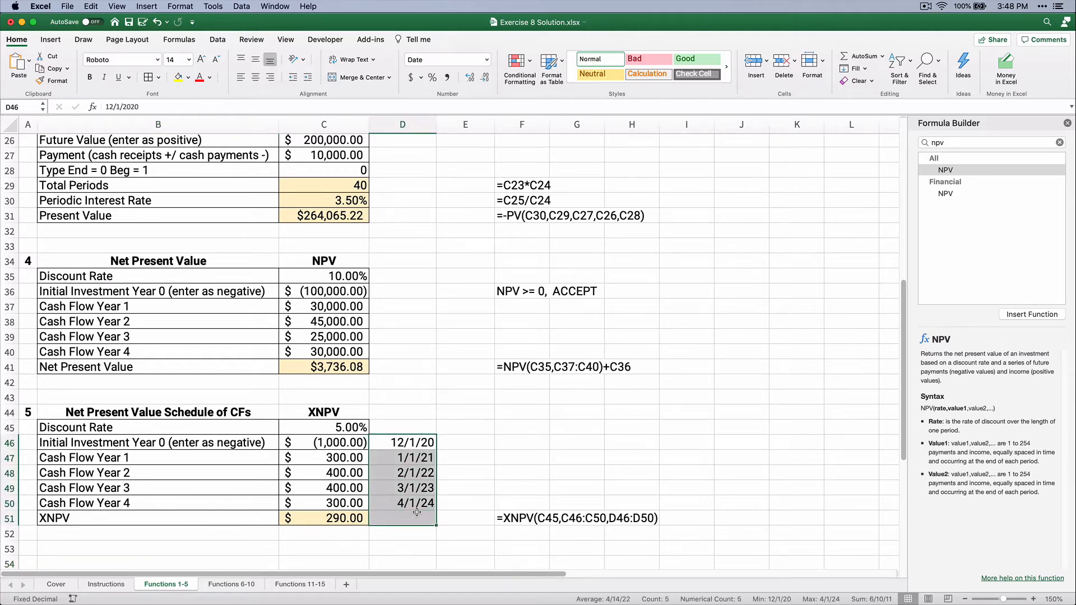
{"action": "left_click", "coordinate": [326, 518]}
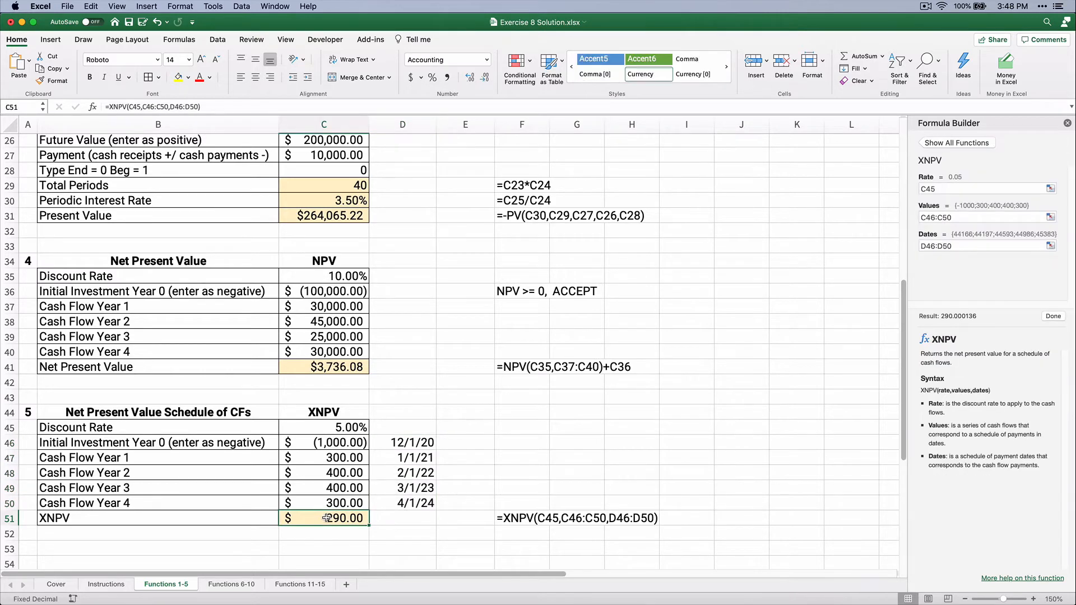
{"action": "left_click", "coordinate": [123, 107]}
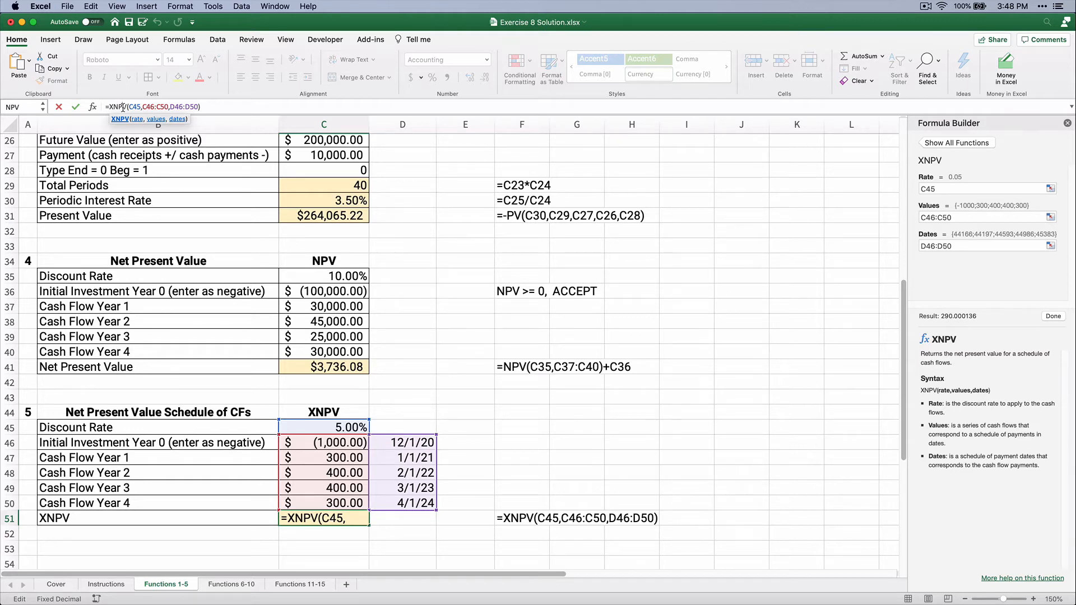
{"action": "key", "text": "Return"}
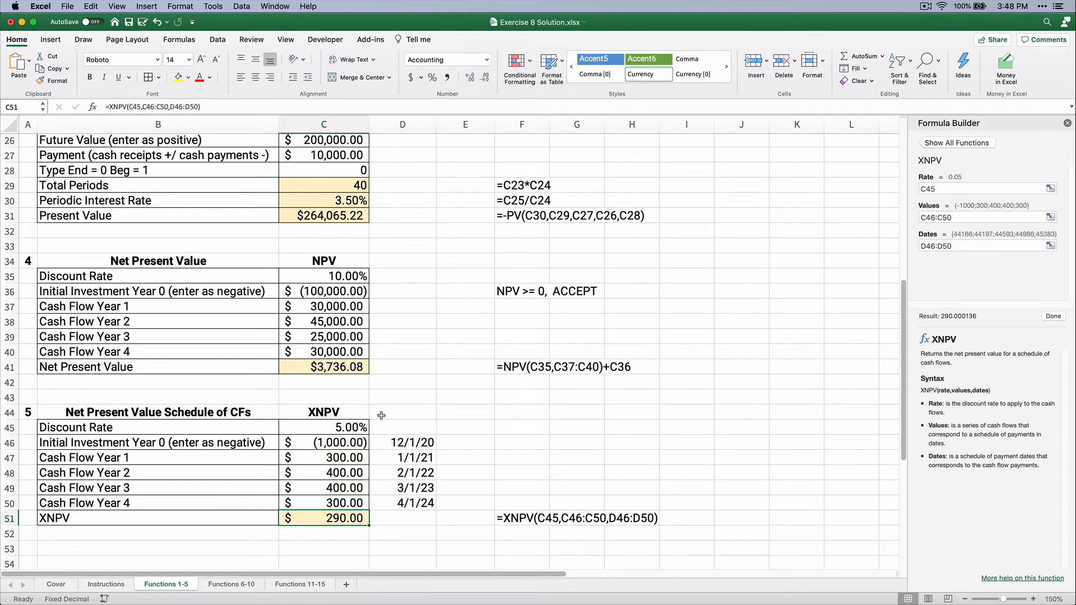
{"action": "left_click", "coordinate": [391, 443]}
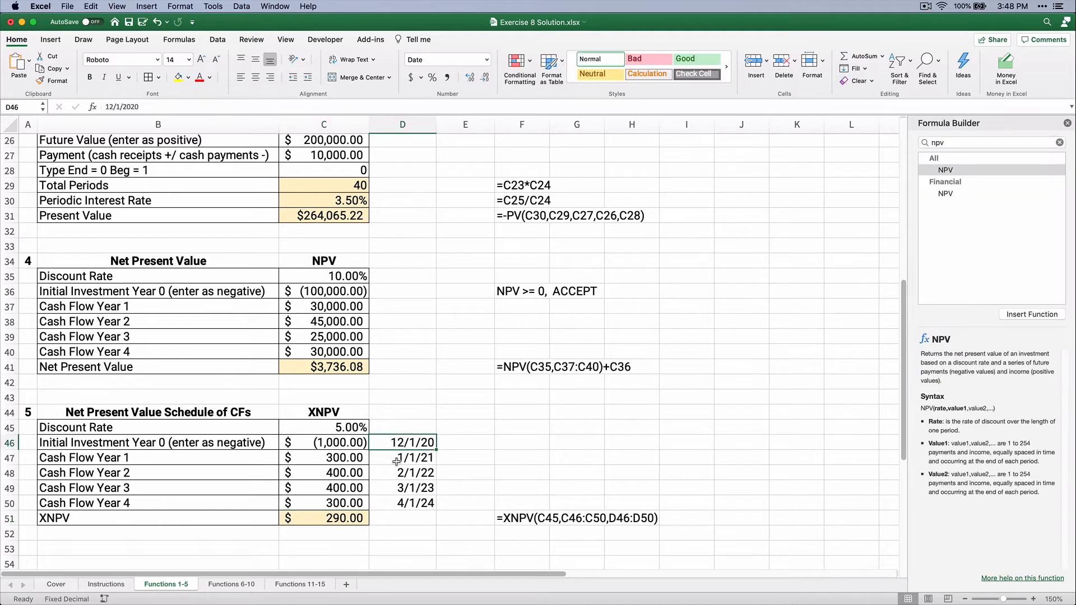
{"action": "left_click", "coordinate": [391, 462]}
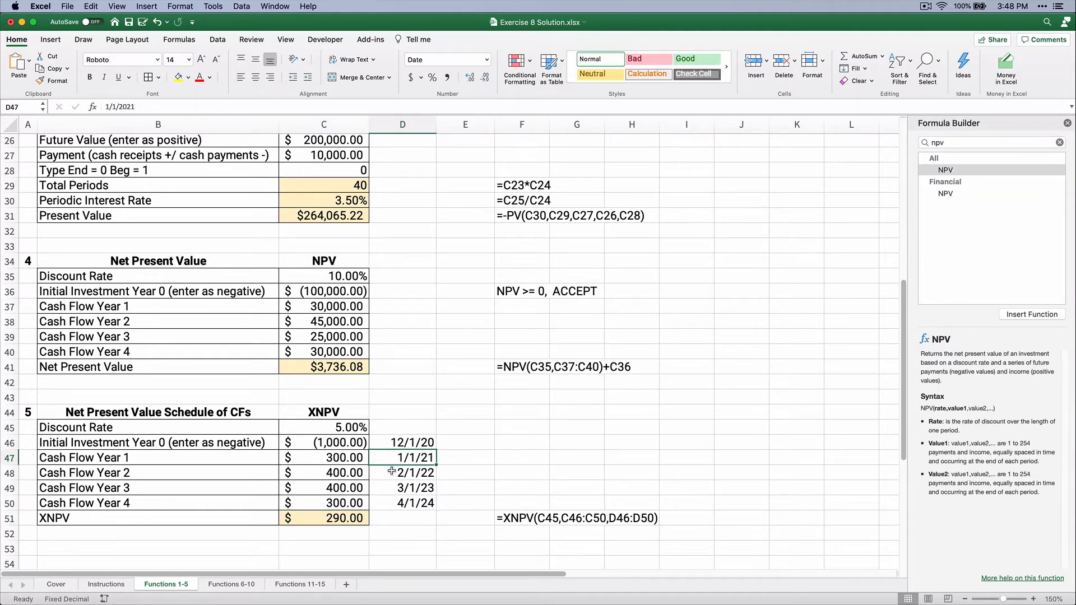
{"action": "left_click", "coordinate": [392, 471]}
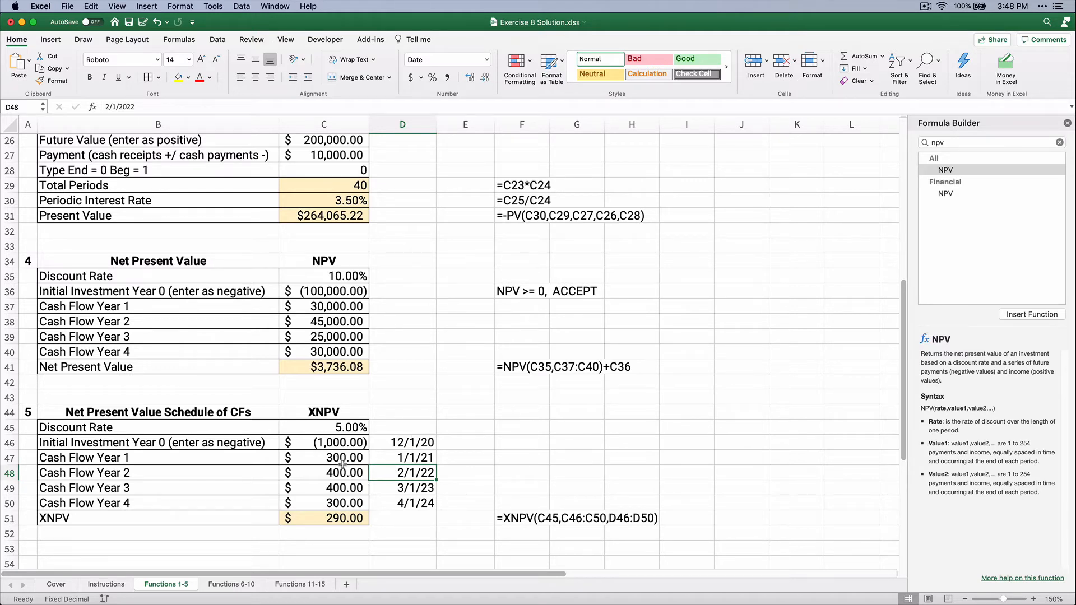
Clear the existing XNPV formula from C51.
{"action": "left_click", "coordinate": [338, 519]}
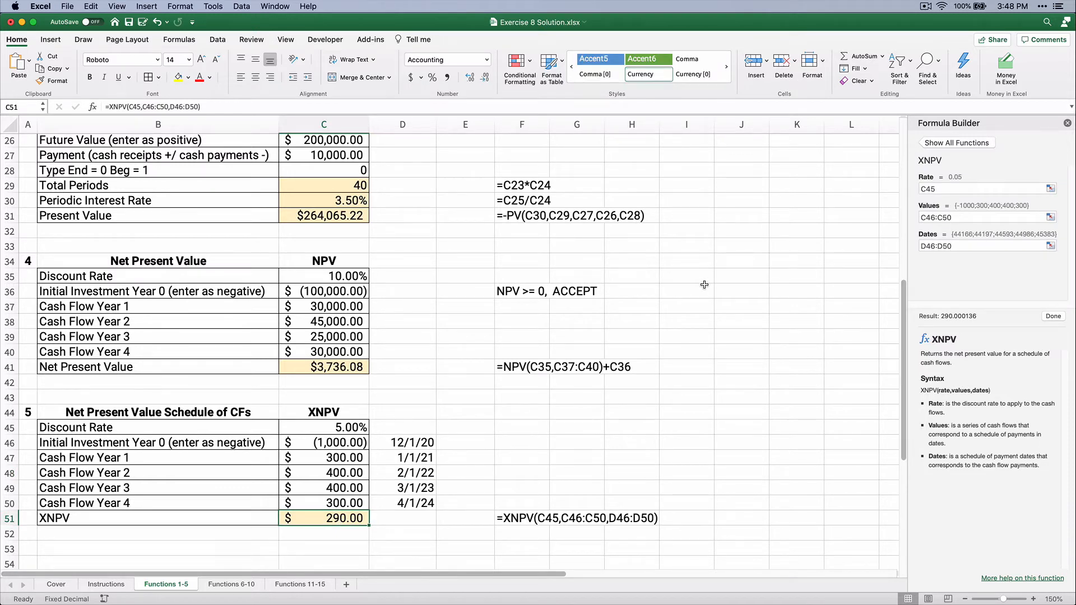
{"action": "key", "text": "super+z"}
{"action": "key", "text": "super+z"}
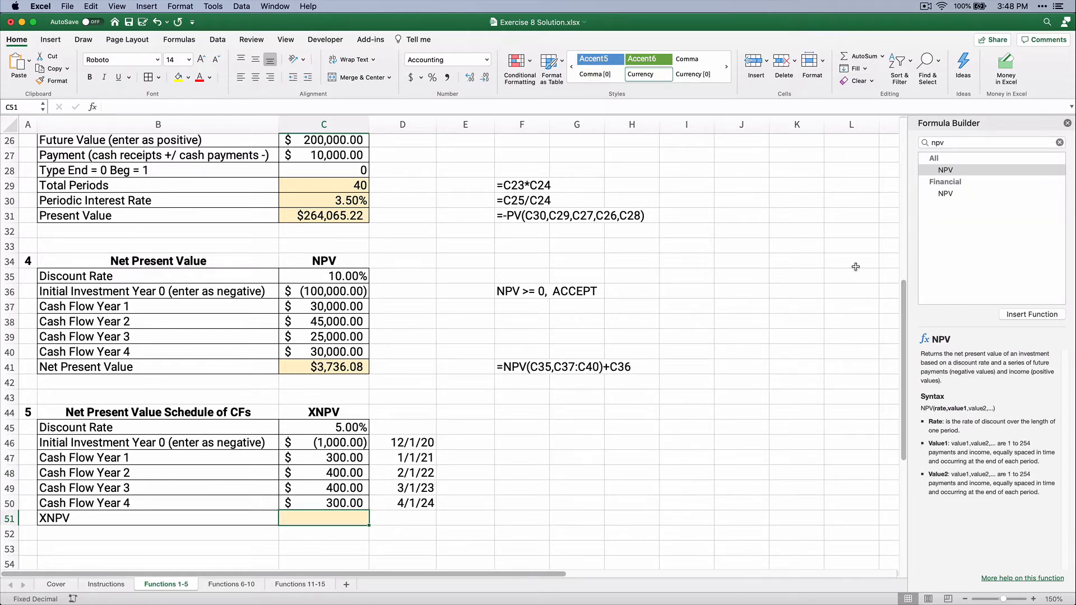
Search the function list for "xn" and insert the XNPV function into C51.
{"action": "left_click", "coordinate": [952, 142]}
{"action": "type", "text": "x"}
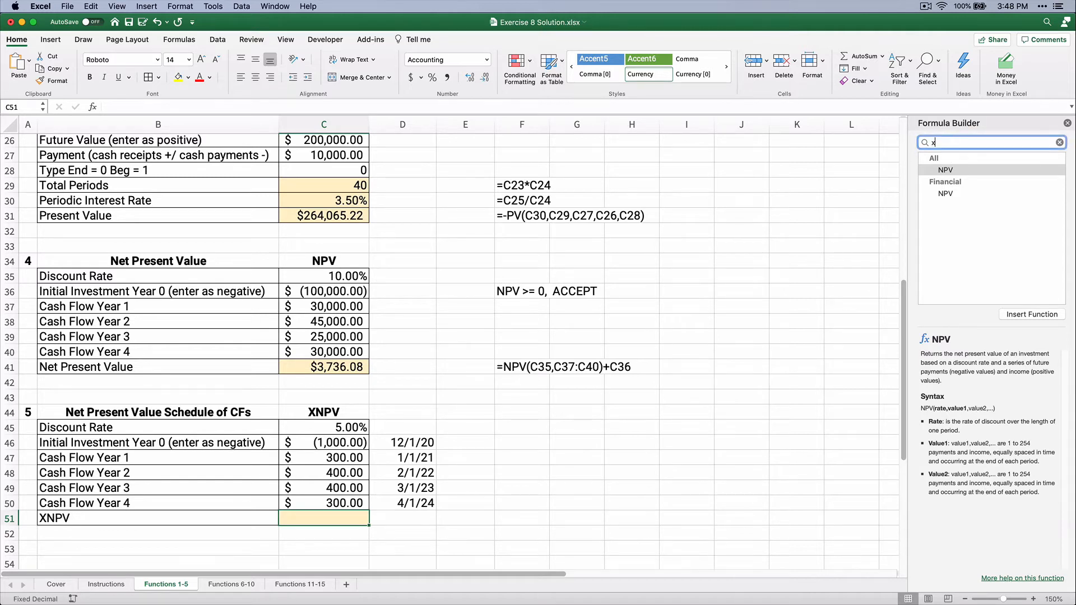
{"action": "type", "text": "np"}
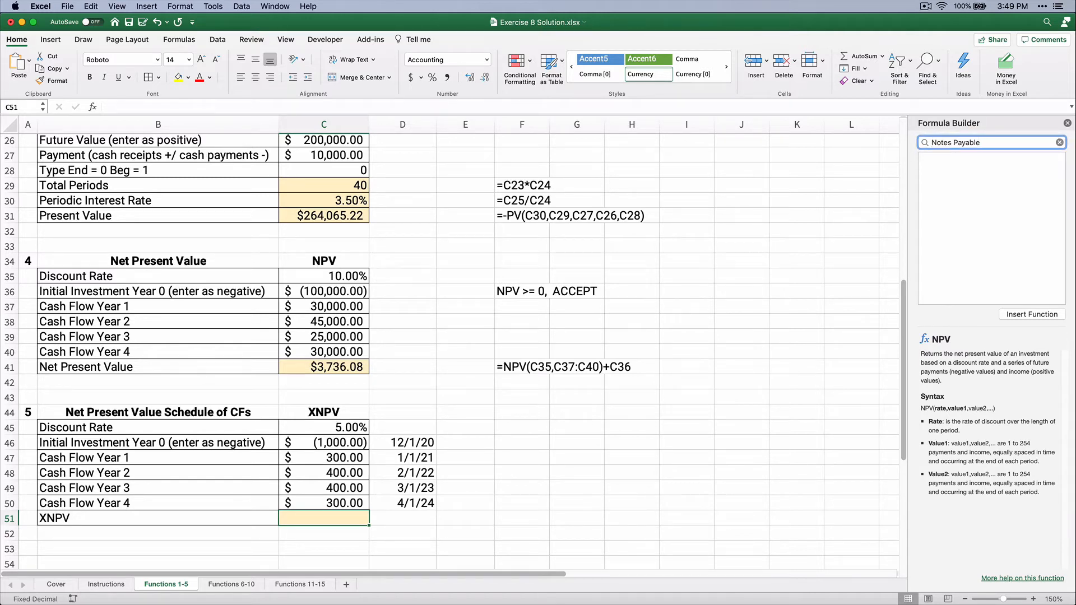
{"action": "key", "text": "BackSpace"}
{"action": "key", "text": "BackSpace"}
{"action": "key", "text": "BackSpace"}
{"action": "key", "text": "BackSpace"}
{"action": "key", "text": "BackSpace"}
{"action": "key", "text": "BackSpace"}
{"action": "key", "text": "BackSpace"}
{"action": "key", "text": "BackSpace"}
{"action": "key", "text": "BackSpace"}
{"action": "key", "text": "BackSpace"}
{"action": "key", "text": "BackSpace"}
{"action": "key", "text": "BackSpace"}
{"action": "key", "text": "BackSpace"}
{"action": "type", "text": "xnn"}
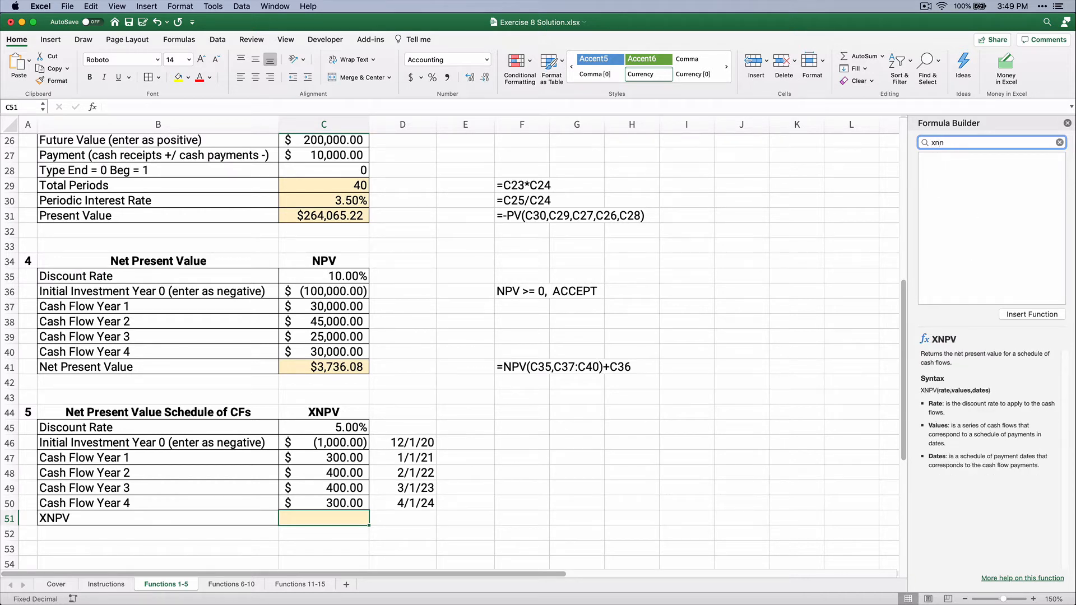
{"action": "key", "text": "BackSpace"}
{"action": "double_click", "coordinate": [948, 170]}
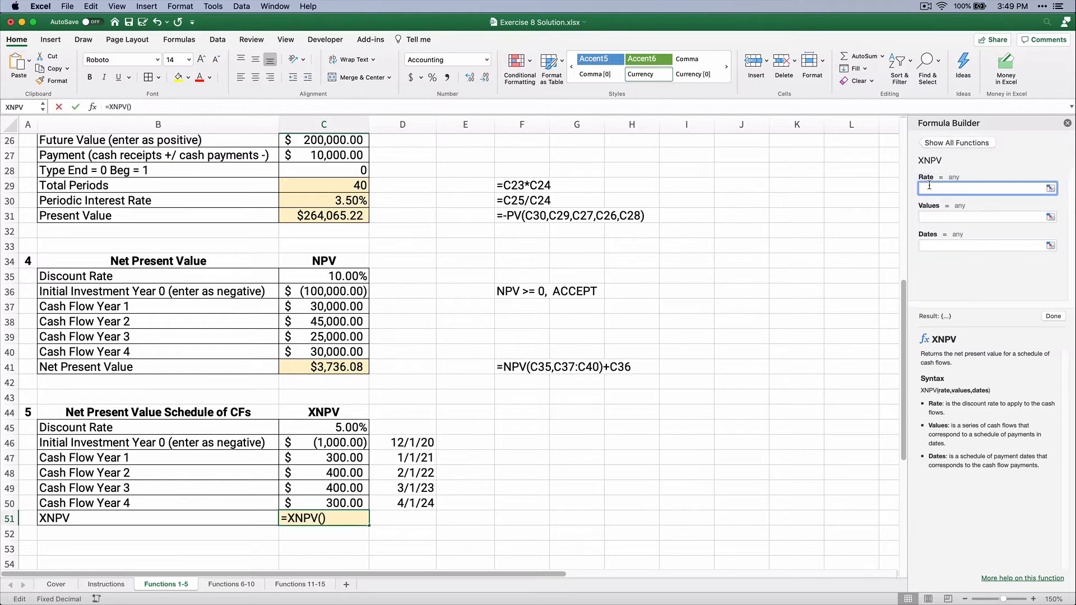
Complete the XNPV function in C51 with C45 as Rate, C46:C50 as Values and D46:D50 as Dates.
{"action": "left_click", "coordinate": [348, 428]}
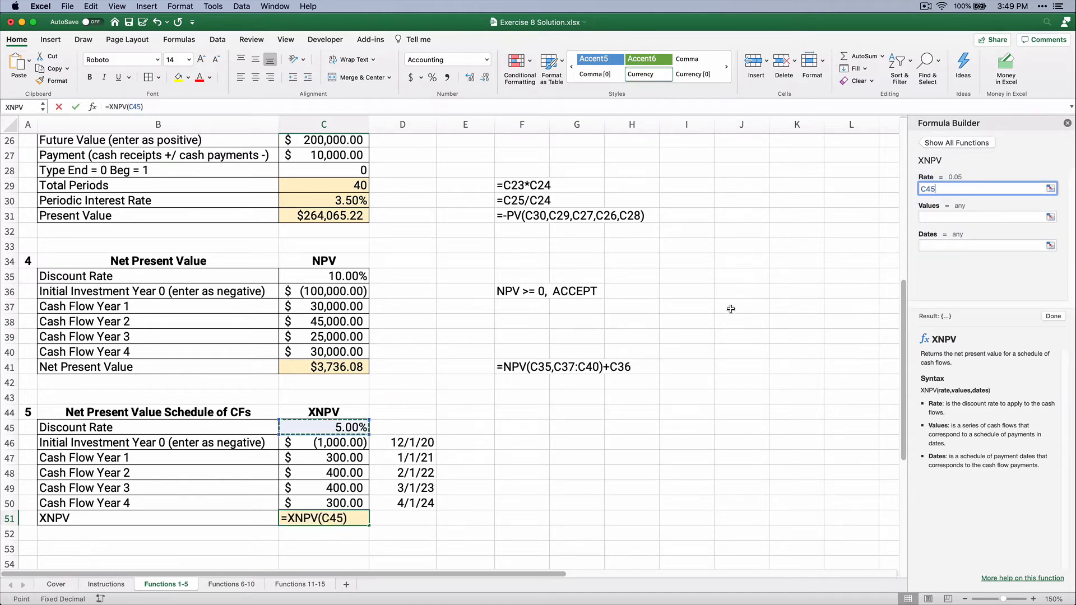
{"action": "left_click", "coordinate": [930, 216]}
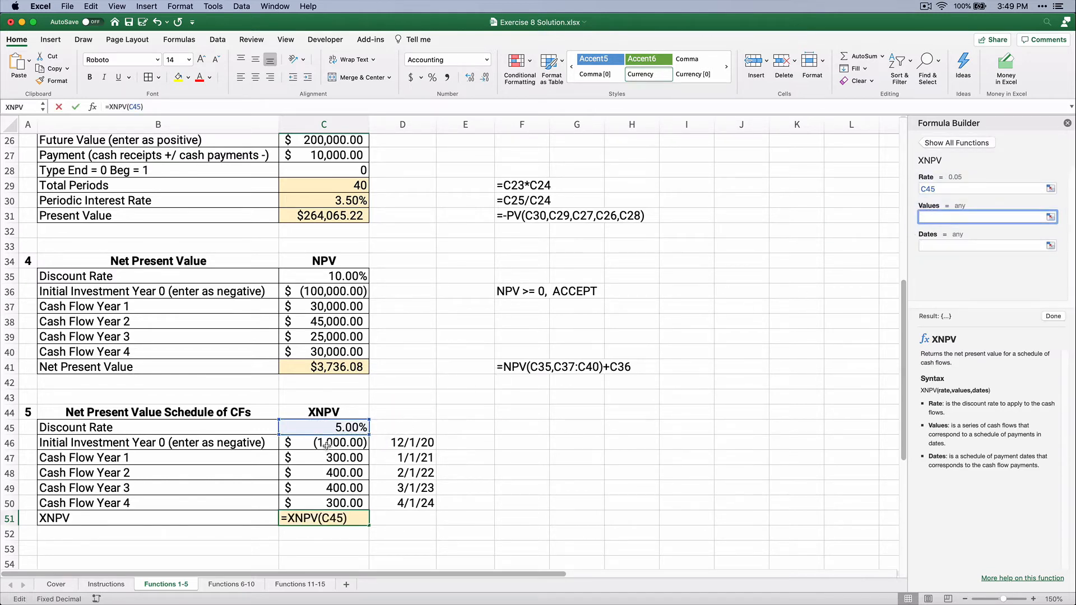
{"action": "left_click_drag", "start_coordinate": [319, 444], "coordinate": [315, 499]}
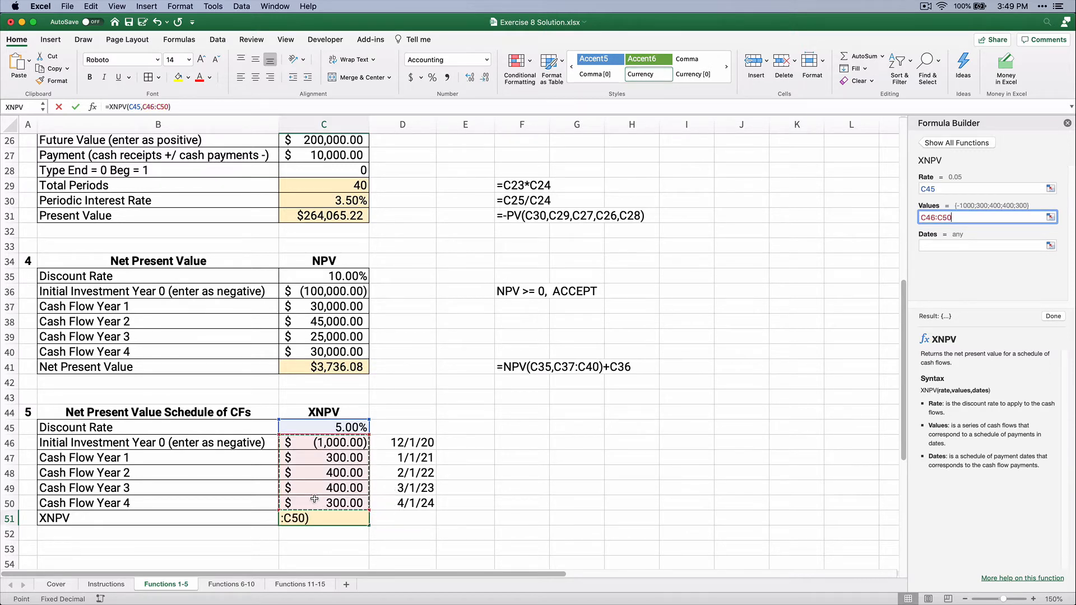
{"action": "left_click", "coordinate": [948, 247]}
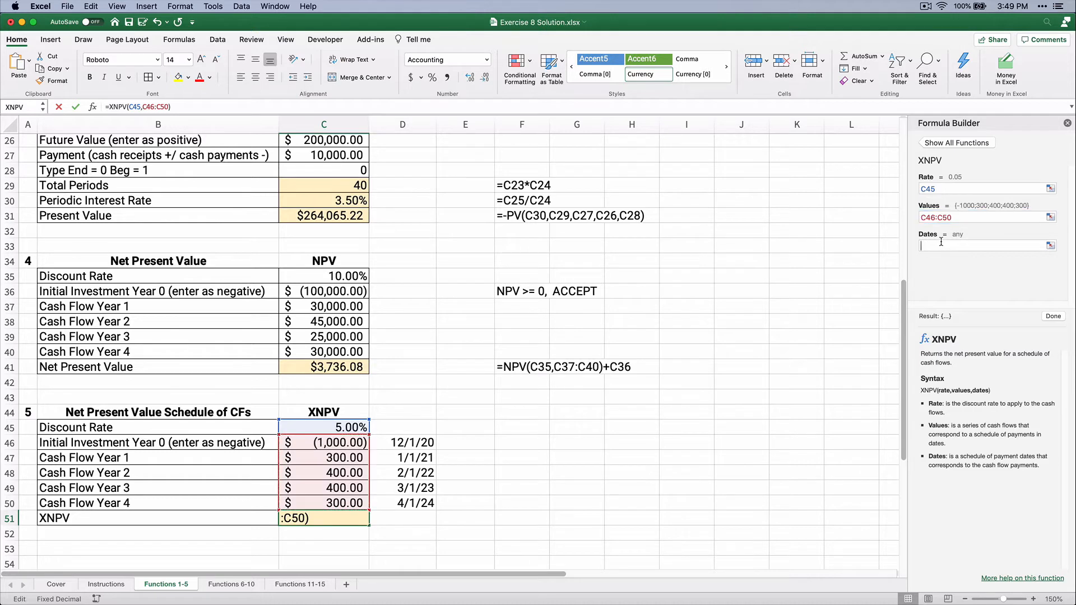
{"action": "left_click_drag", "start_coordinate": [402, 443], "coordinate": [403, 503]}
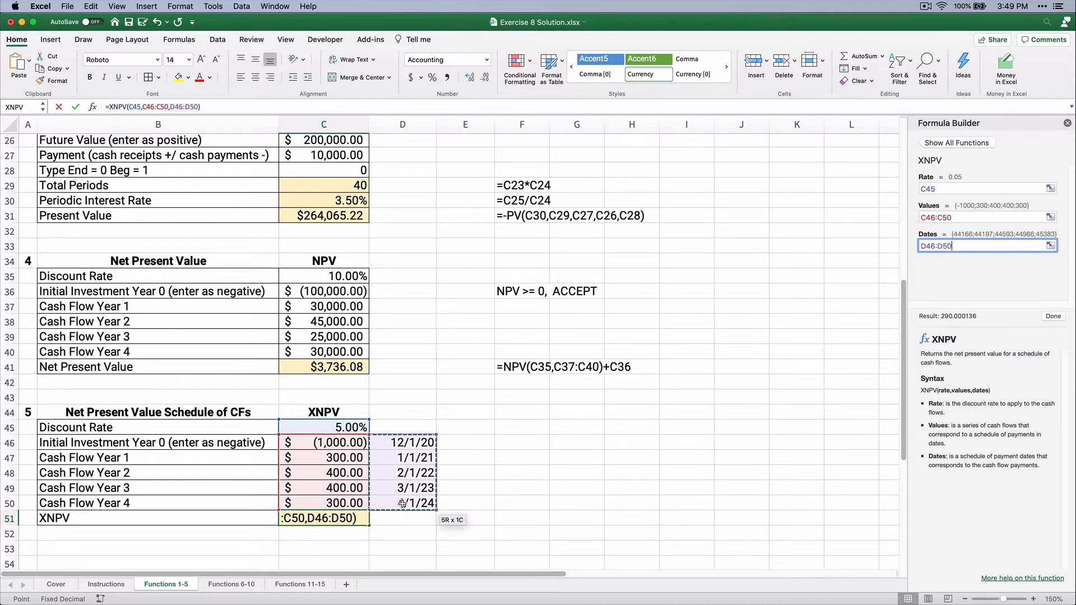
{"action": "left_click", "coordinate": [1054, 317]}
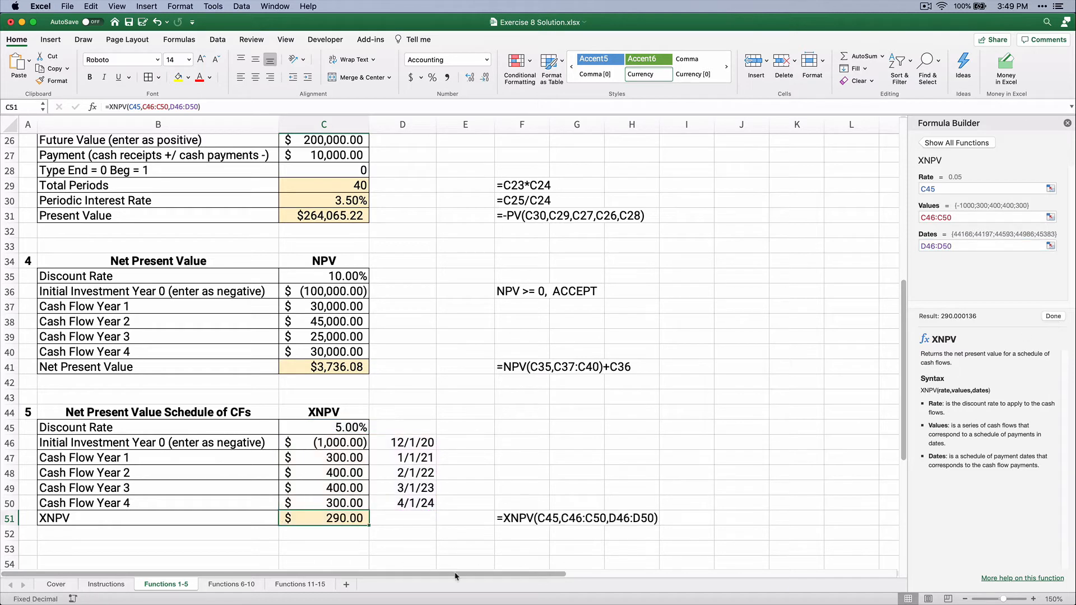
Set the XNPV example's Discount Rate in C45 to 6%.
{"action": "left_click", "coordinate": [329, 430]}
{"action": "type", "text": "6"}
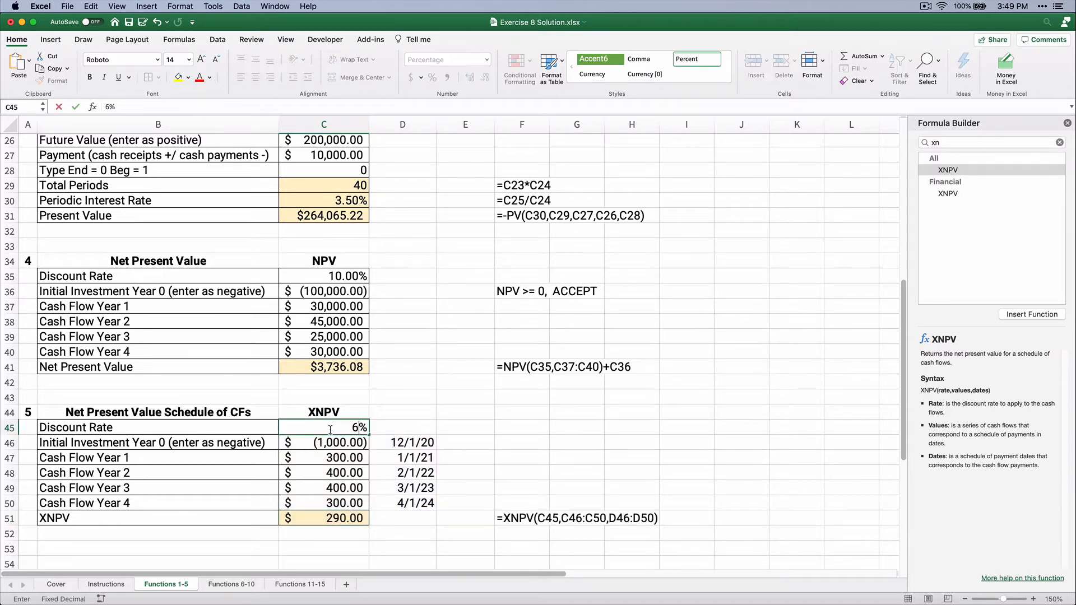
{"action": "key", "text": "Return"}
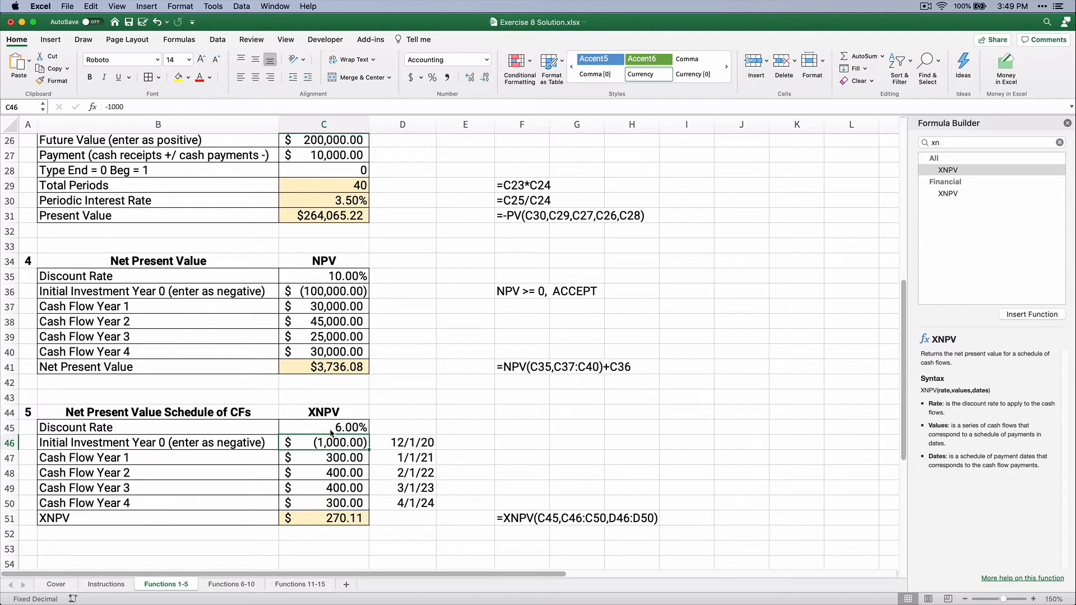
Set the XNPV example's Discount Rate in C45 to 7%.
{"action": "left_click", "coordinate": [331, 430]}
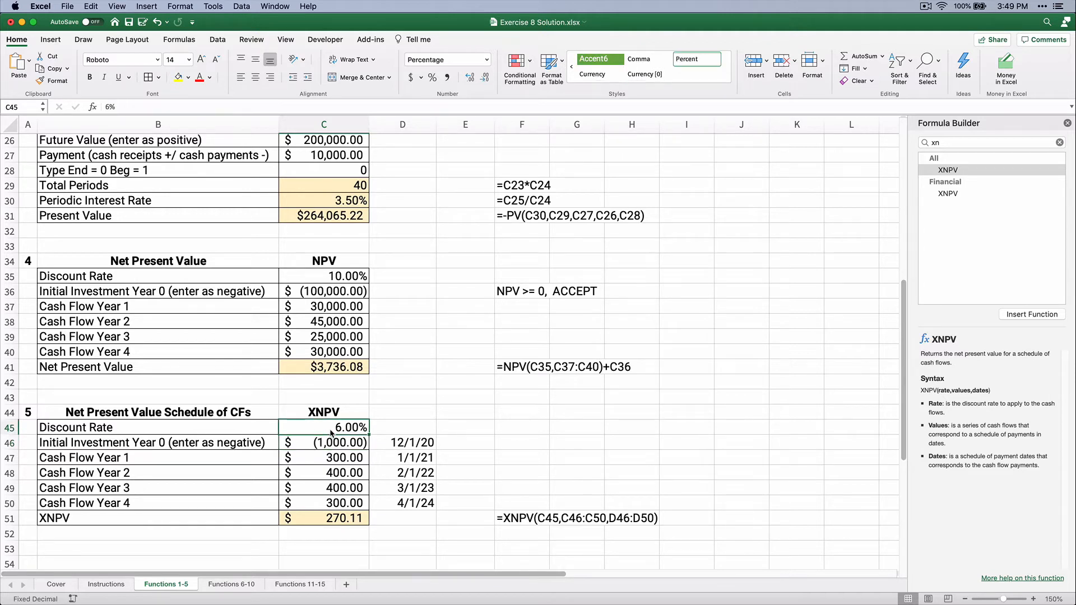
{"action": "type", "text": "7"}
{"action": "key", "text": "Return"}
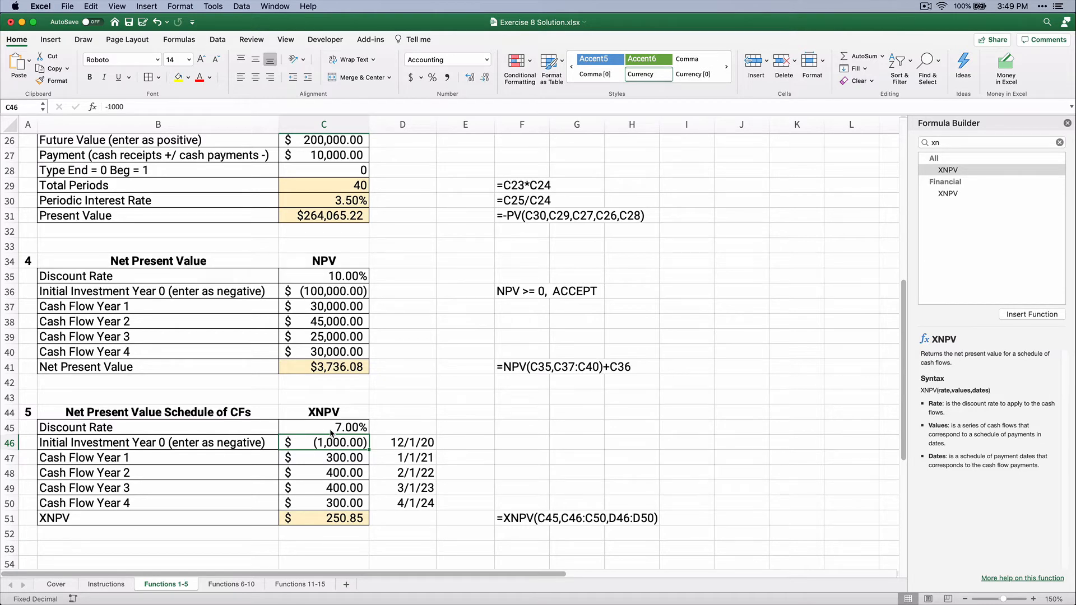
Go to the Functions 6-10 sheet and clear the Payment example's inputs and formulas in C2:C10.
{"action": "left_click", "coordinate": [231, 584]}
{"action": "scroll", "coordinate": [231, 533], "scroll_direction": "up", "scroll_amount": 12}
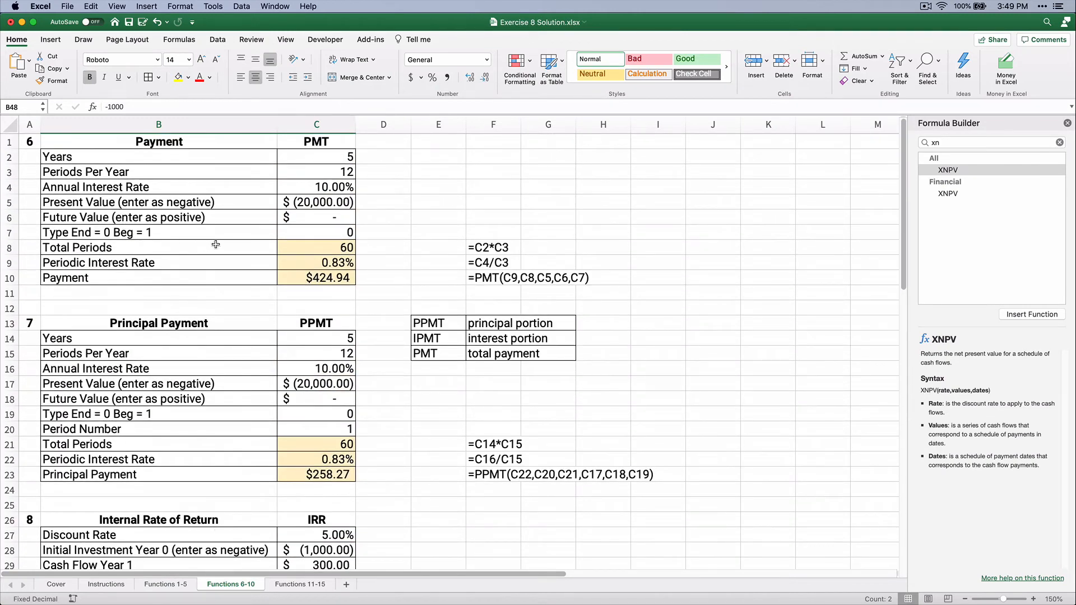
{"action": "left_click_drag", "start_coordinate": [109, 144], "coordinate": [298, 277]}
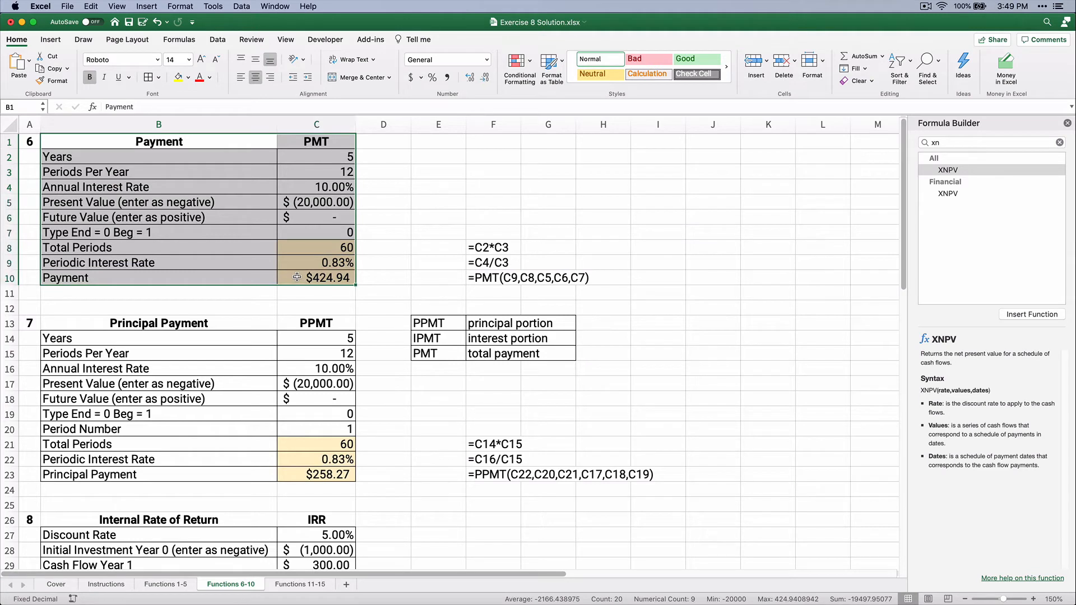
{"action": "left_click_drag", "start_coordinate": [329, 157], "coordinate": [331, 273]}
{"action": "key", "text": "Delete"}
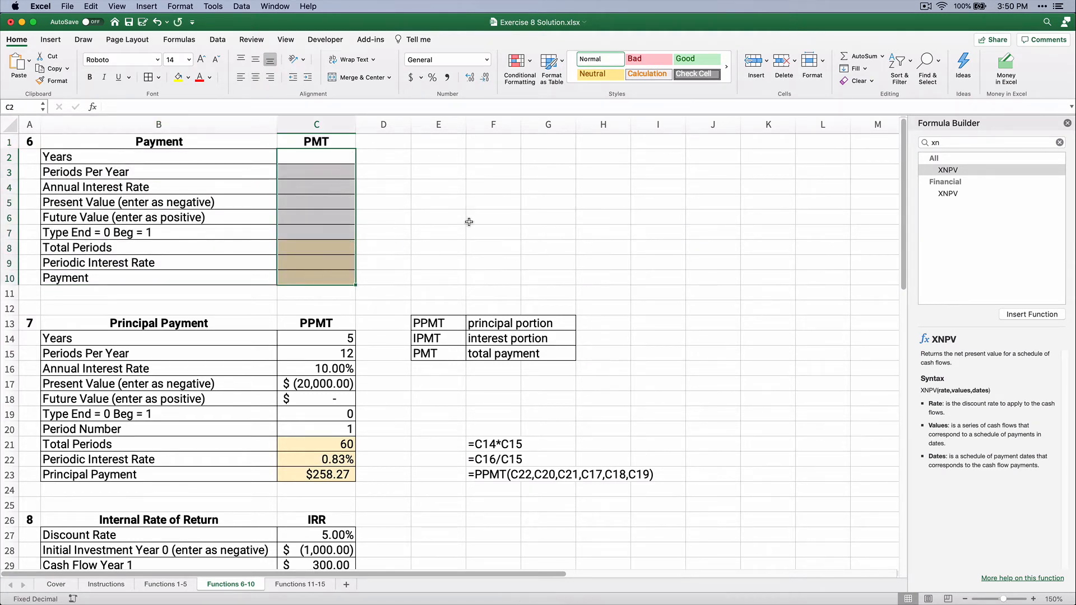
Fill the Payment example with 5 Years, 12 Periods Per Year and a 7% Annual Interest Rate in C2:C4.
{"action": "left_click", "coordinate": [338, 163]}
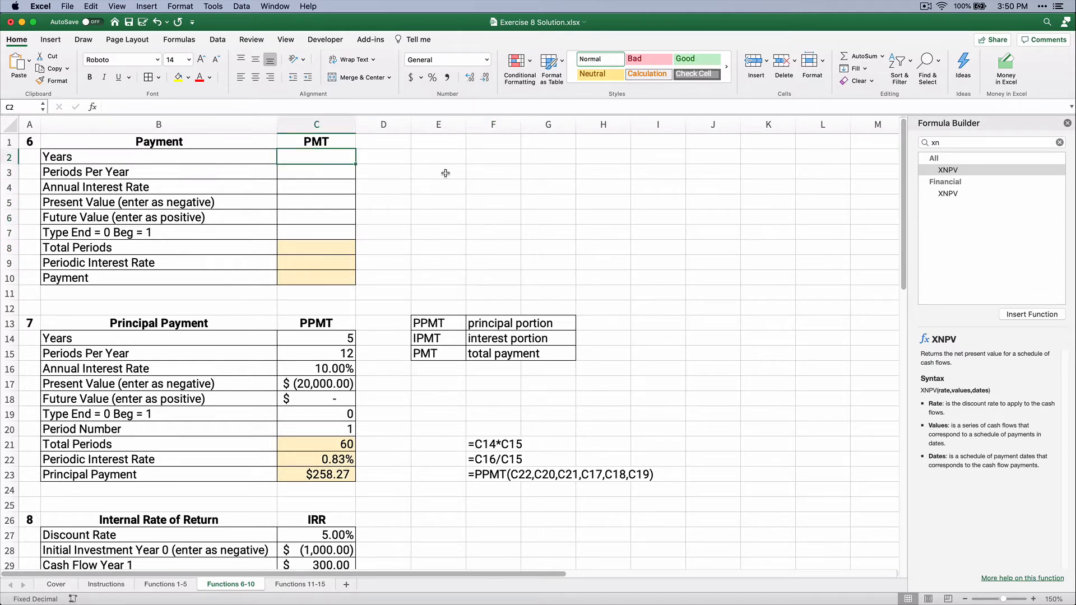
{"action": "type", "text": "5"}
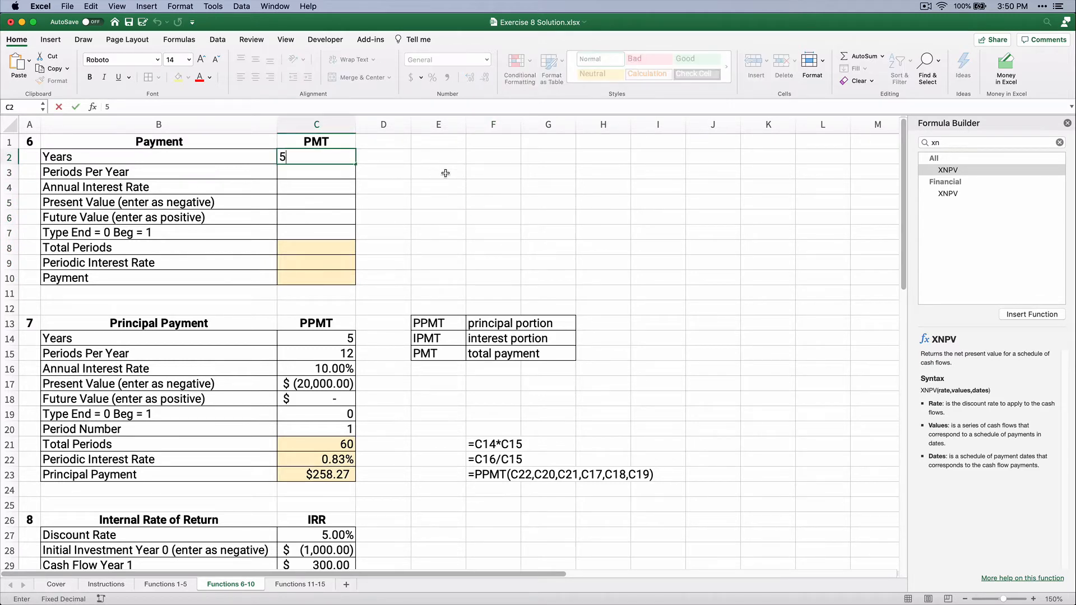
{"action": "key", "text": "Return"}
{"action": "type", "text": "12"}
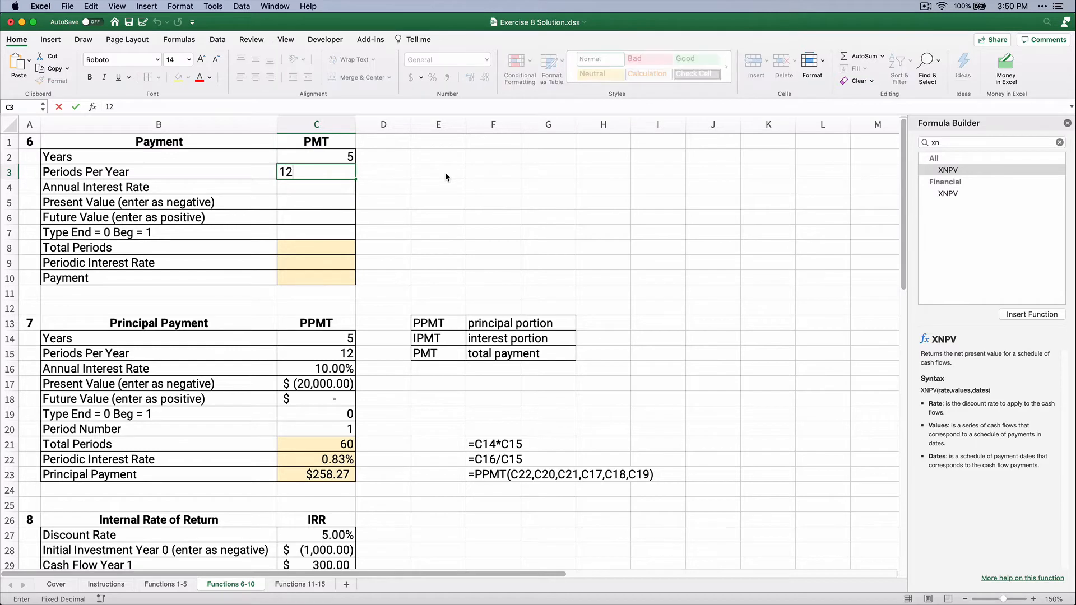
{"action": "key", "text": "Return"}
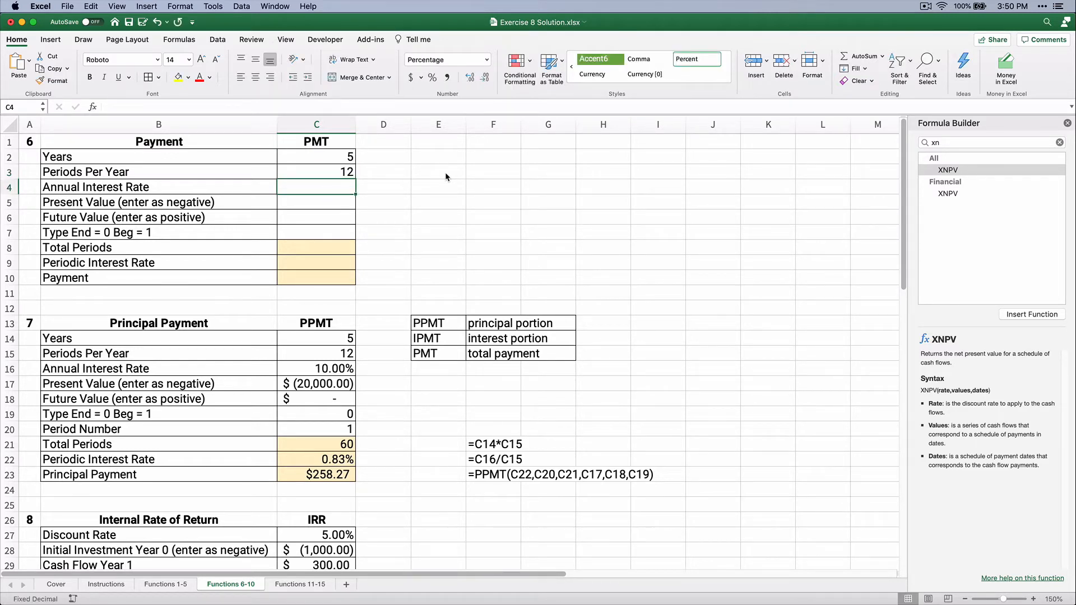
{"action": "type", "text": "7"}
{"action": "key", "text": "Return"}
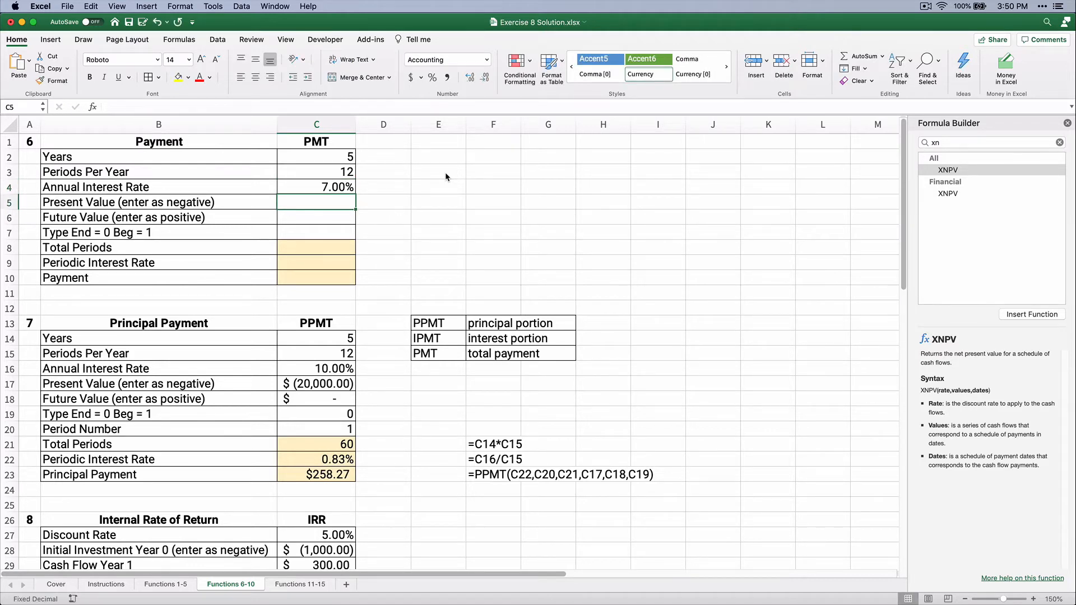
Enter the Payment example's Present Value of 27000, Future Value of 0 and Type of 0 in C5:C7.
{"action": "type", "text": "27000"}
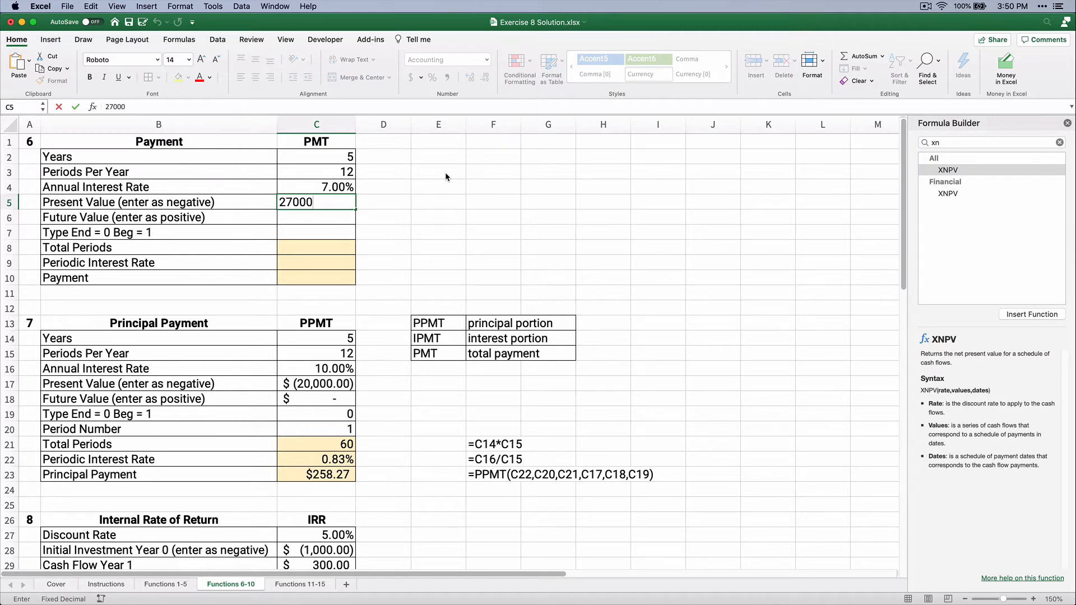
{"action": "type", "text": "0"}
{"action": "key", "text": "BackSpace"}
{"action": "key", "text": "Return"}
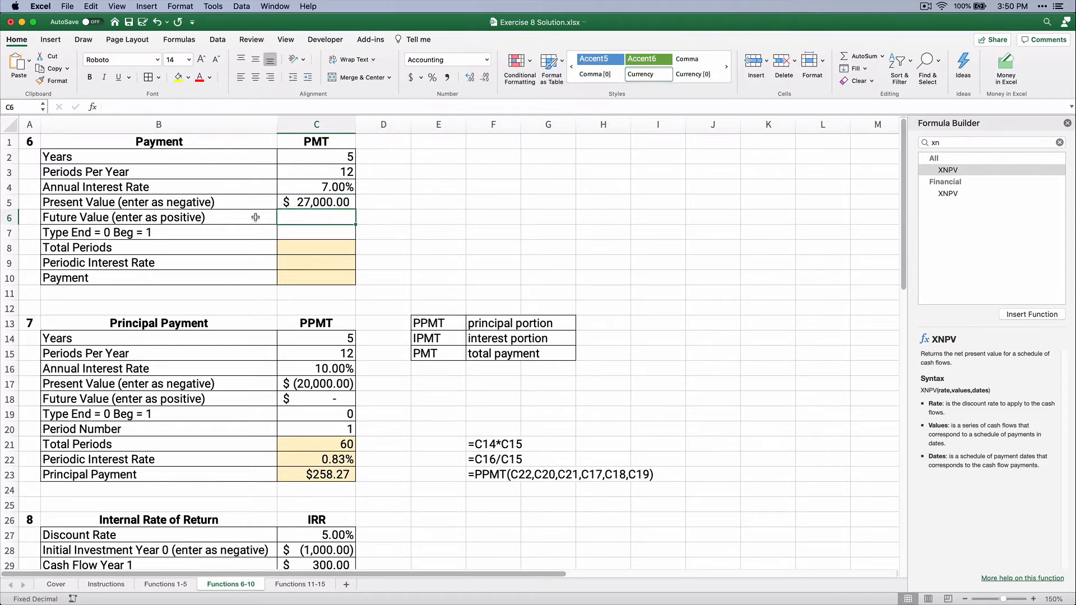
{"action": "left_click", "coordinate": [305, 202]}
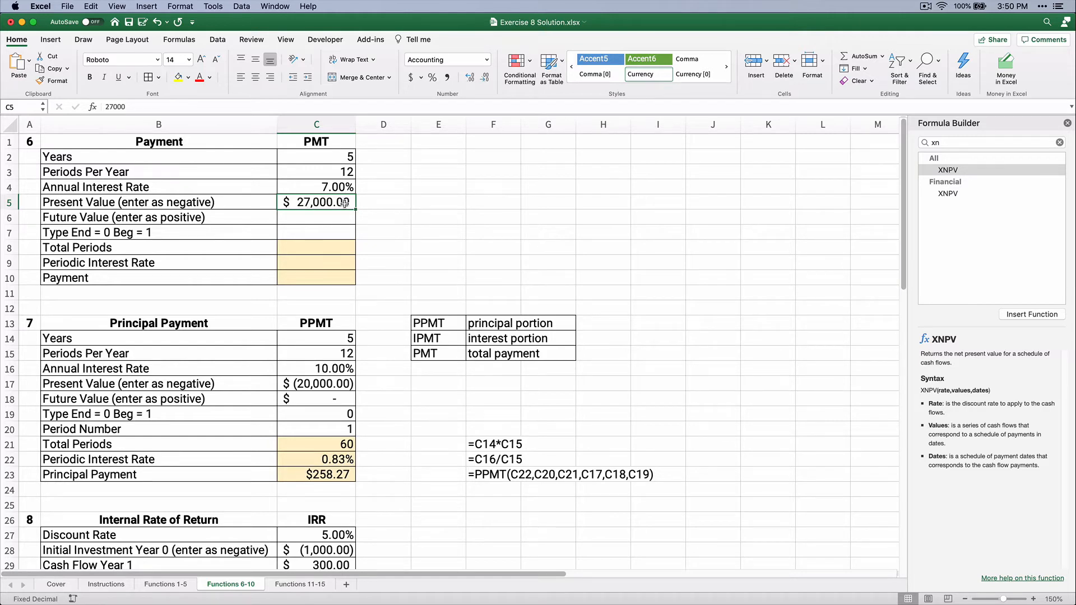
{"action": "left_click", "coordinate": [328, 218]}
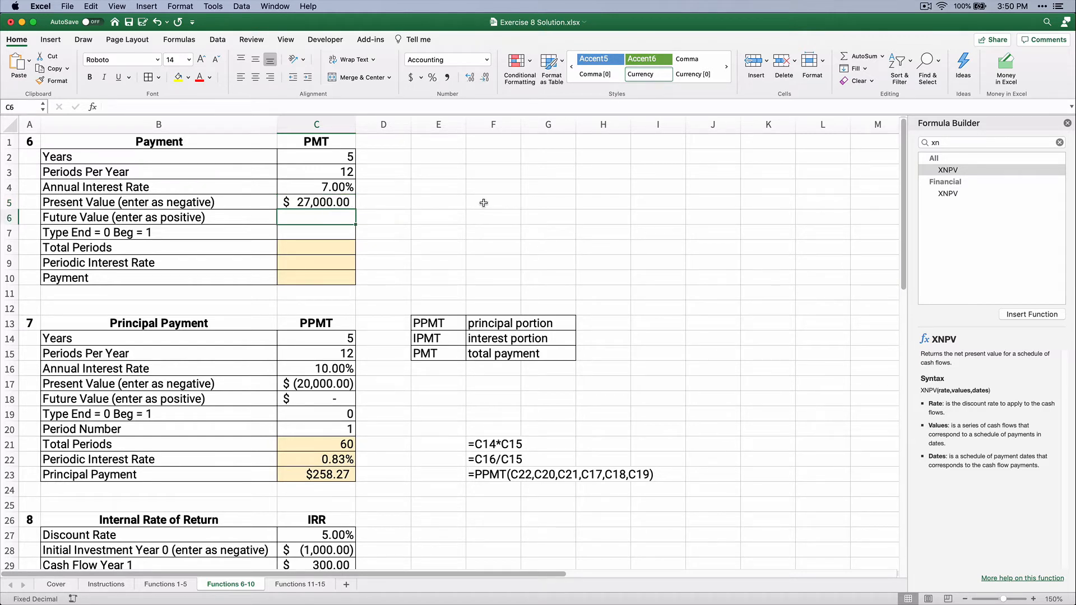
{"action": "type", "text": "0"}
{"action": "key", "text": "Return"}
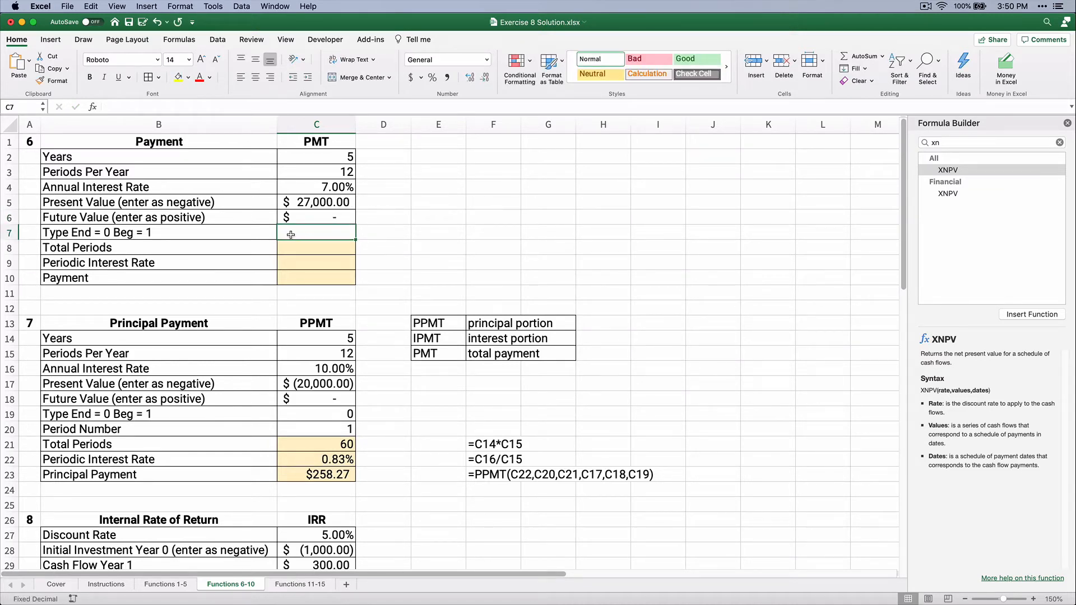
{"action": "type", "text": "0"}
{"action": "key", "text": "Return"}
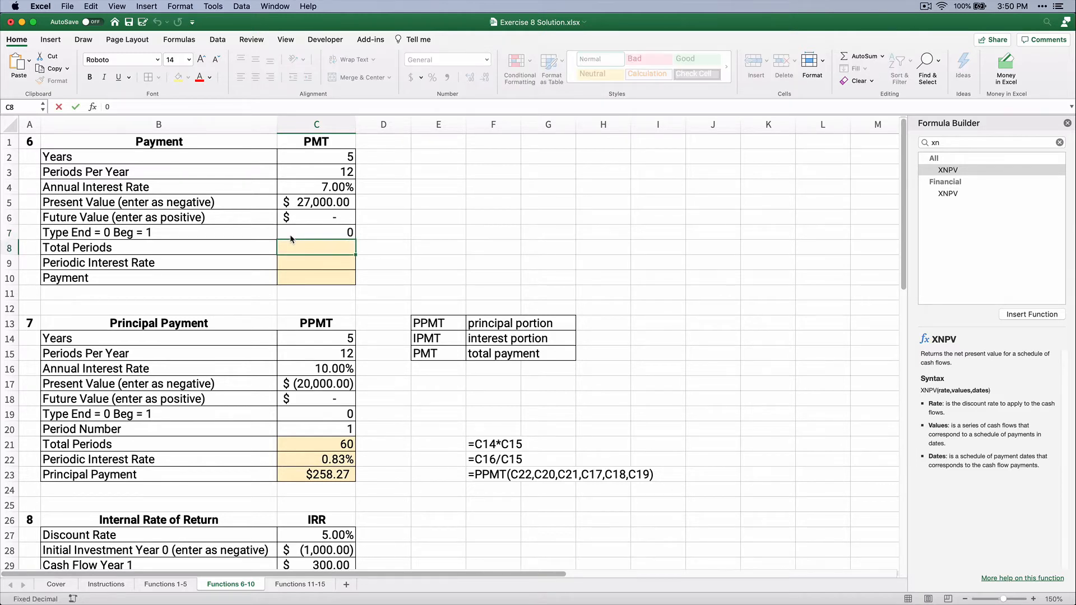
Calculate the Payment example's Total Periods in C8 with the formula =C2*C3.
{"action": "type", "text": "="}
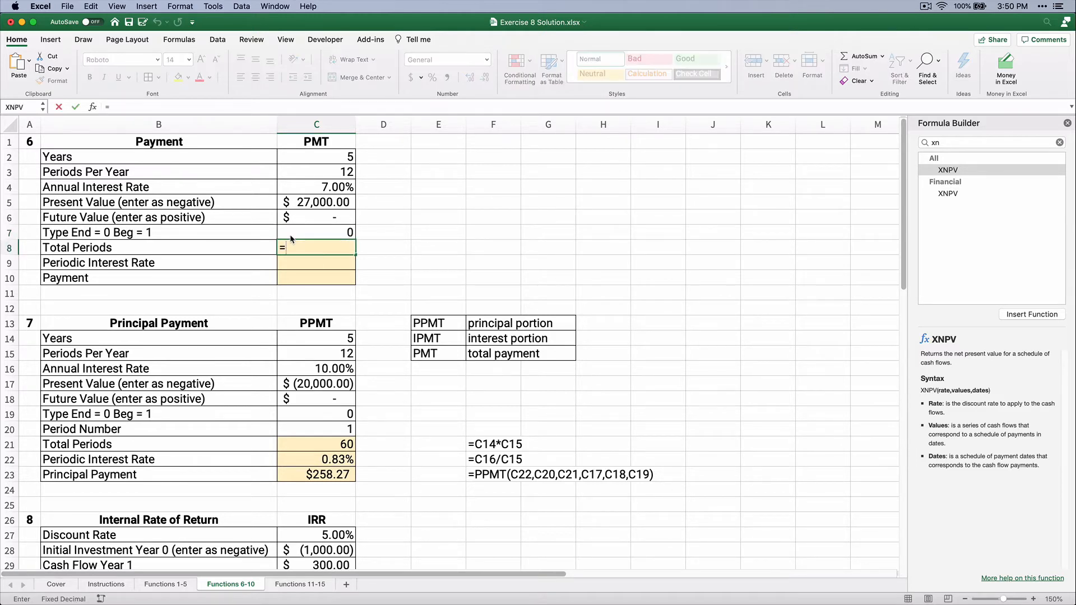
{"action": "key", "text": "Up"}
{"action": "key", "text": "Up"}
{"action": "key", "text": "Up"}
{"action": "key", "text": "Up"}
{"action": "key", "text": "Up"}
{"action": "key", "text": "Up"}
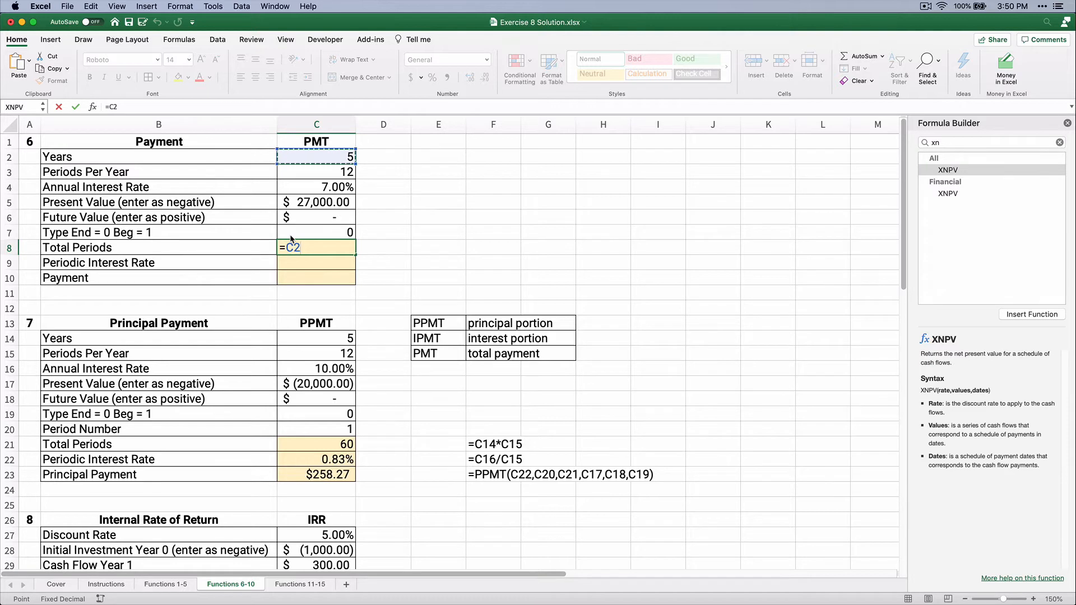
{"action": "type", "text": "-"}
{"action": "type", "text": "*"}
{"action": "left_click", "coordinate": [343, 175]}
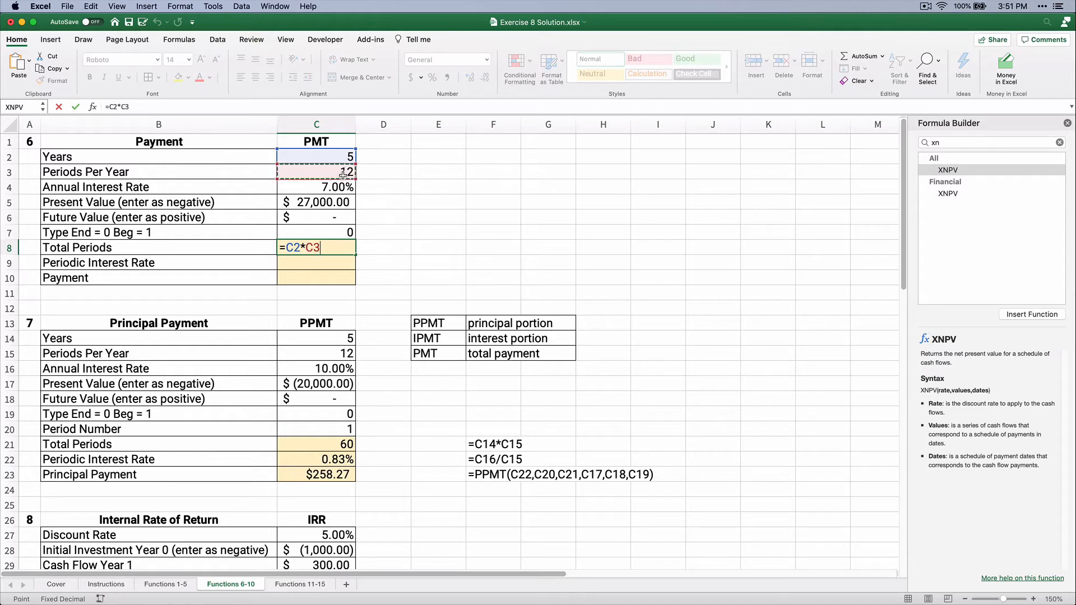
{"action": "key", "text": "Return"}
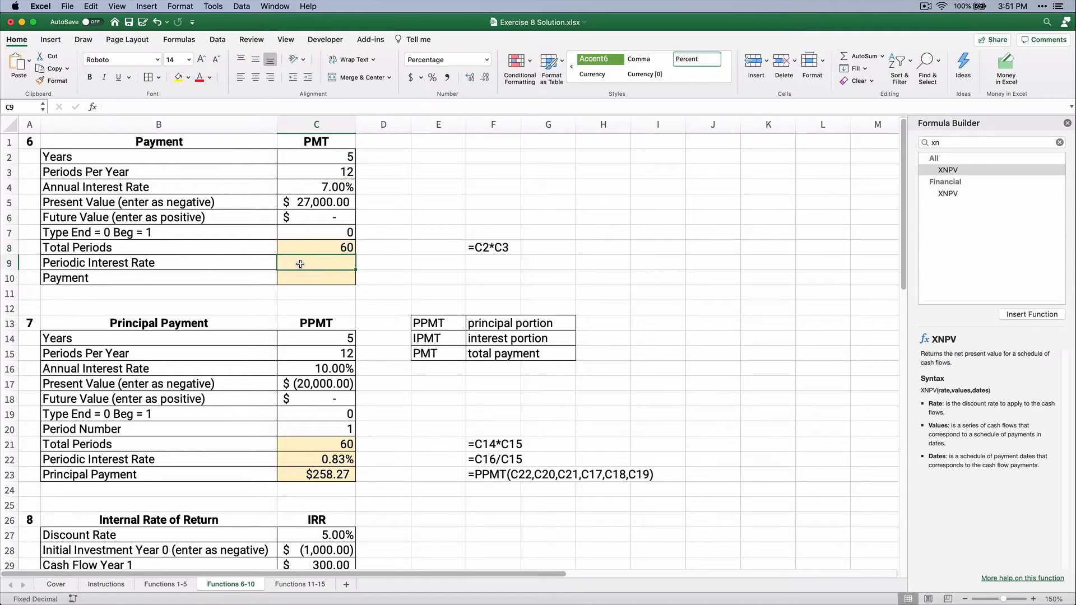
Calculate the Payment example's Periodic Interest Rate in C9 with the formula =C4/C3.
{"action": "type", "text": "="}
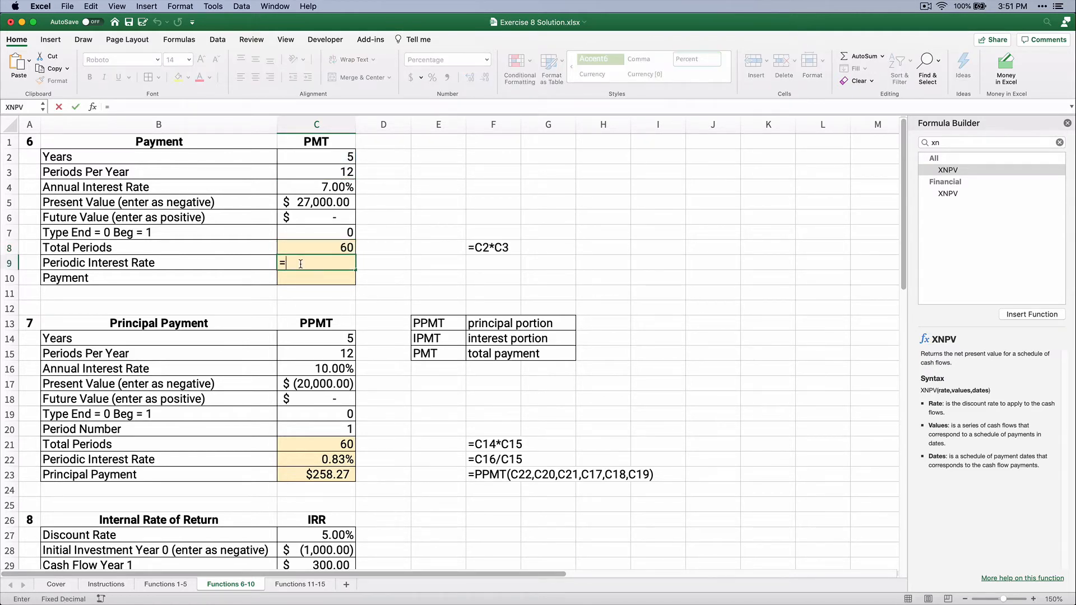
{"action": "left_click", "coordinate": [323, 187]}
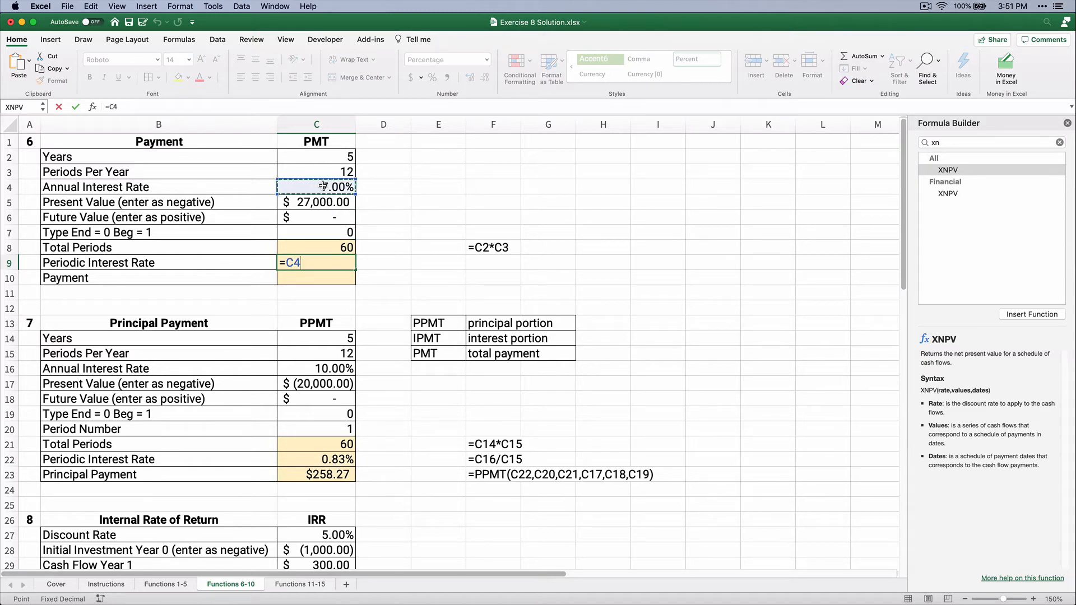
{"action": "type", "text": "/"}
{"action": "left_click", "coordinate": [337, 175]}
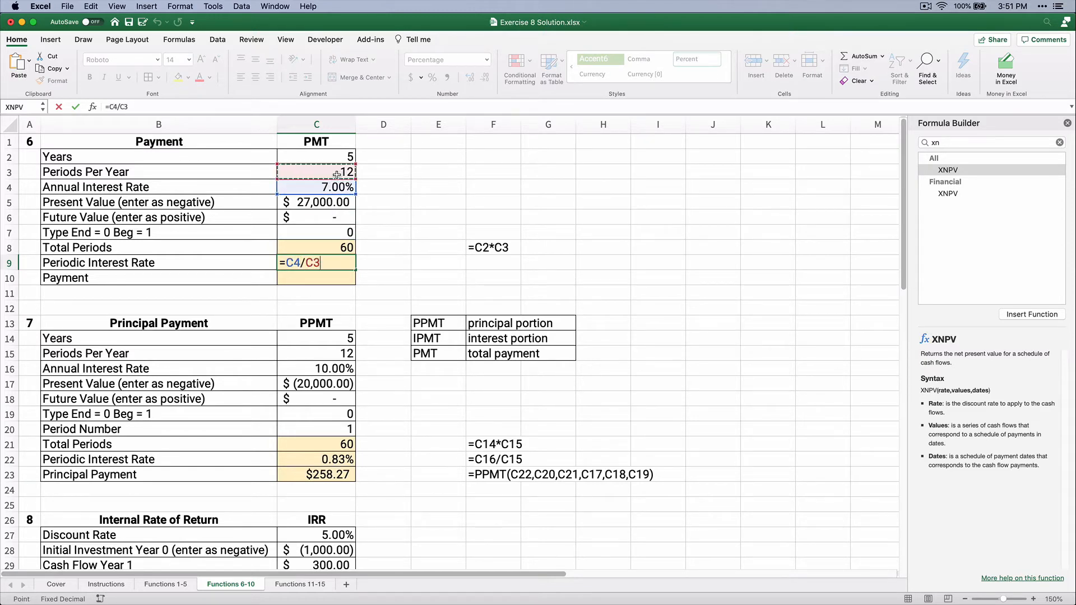
{"action": "key", "text": "Return"}
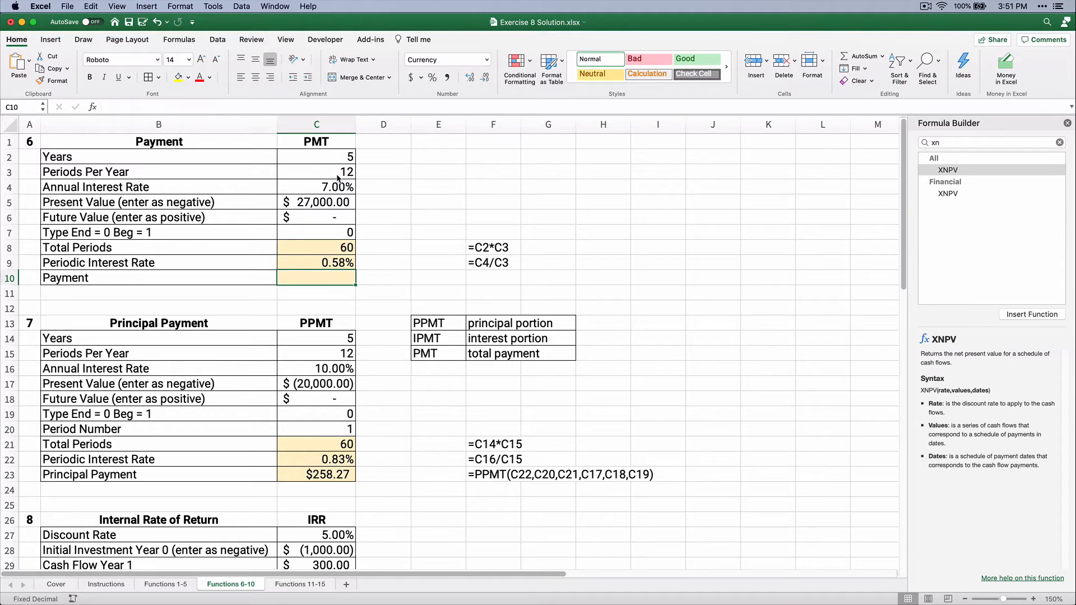
Find the PMT function and insert it in C10 with C9 as Rate and C8 as Nper.
{"action": "left_click", "coordinate": [948, 143]}
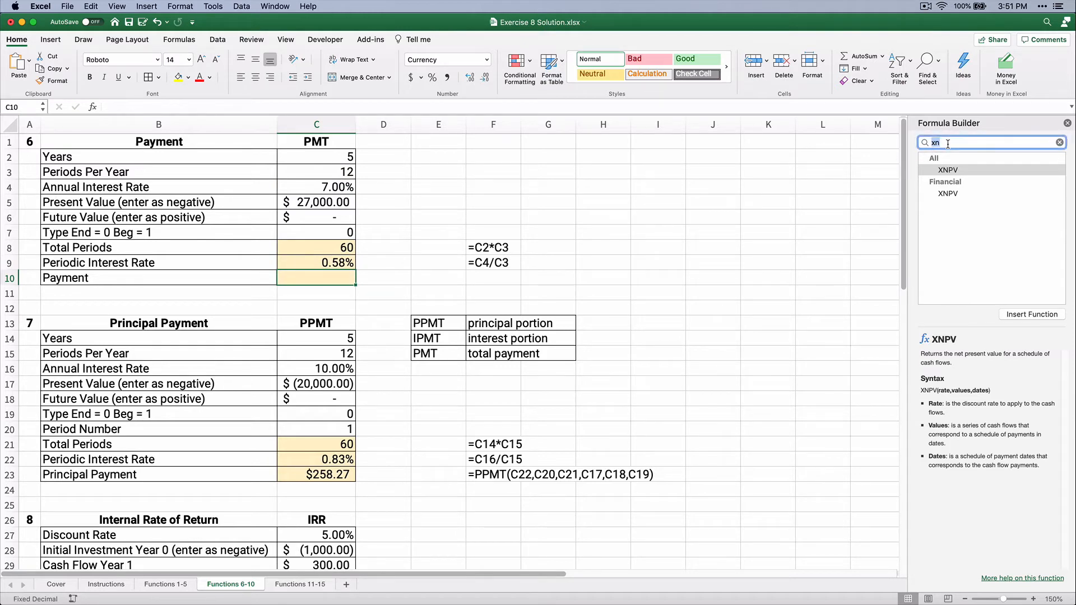
{"action": "type", "text": "pmt"}
{"action": "double_click", "coordinate": [946, 170]}
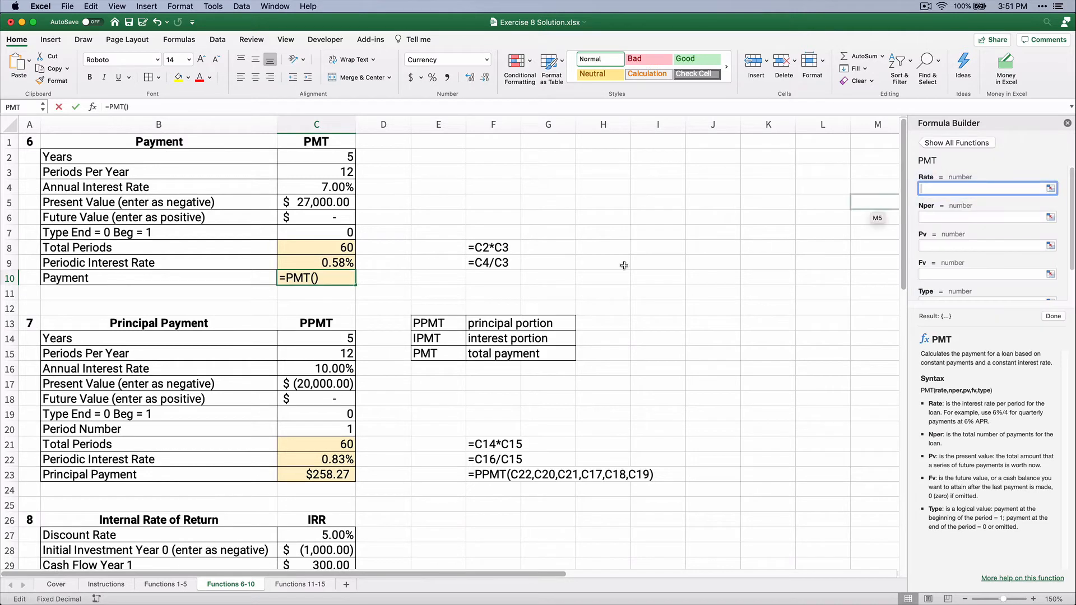
{"action": "left_click", "coordinate": [324, 263]}
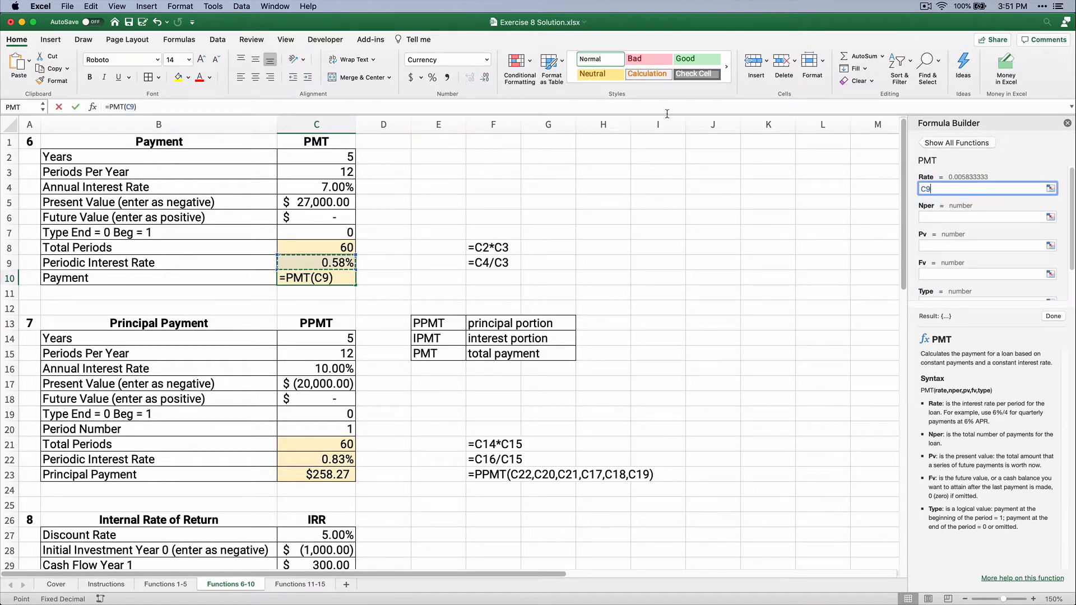
{"action": "left_click", "coordinate": [923, 217]}
{"action": "left_click", "coordinate": [340, 242]}
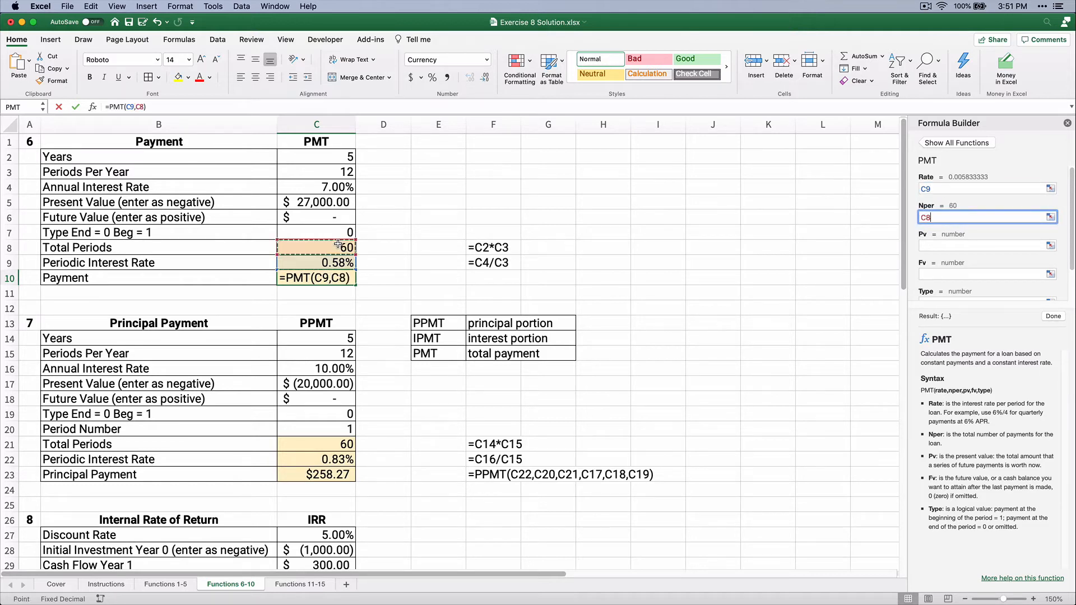
Complete the PMT formula in C10 with Pv -C5, Fv C6 and Type C7, and apply the Accounting number format.
{"action": "left_click", "coordinate": [934, 248]}
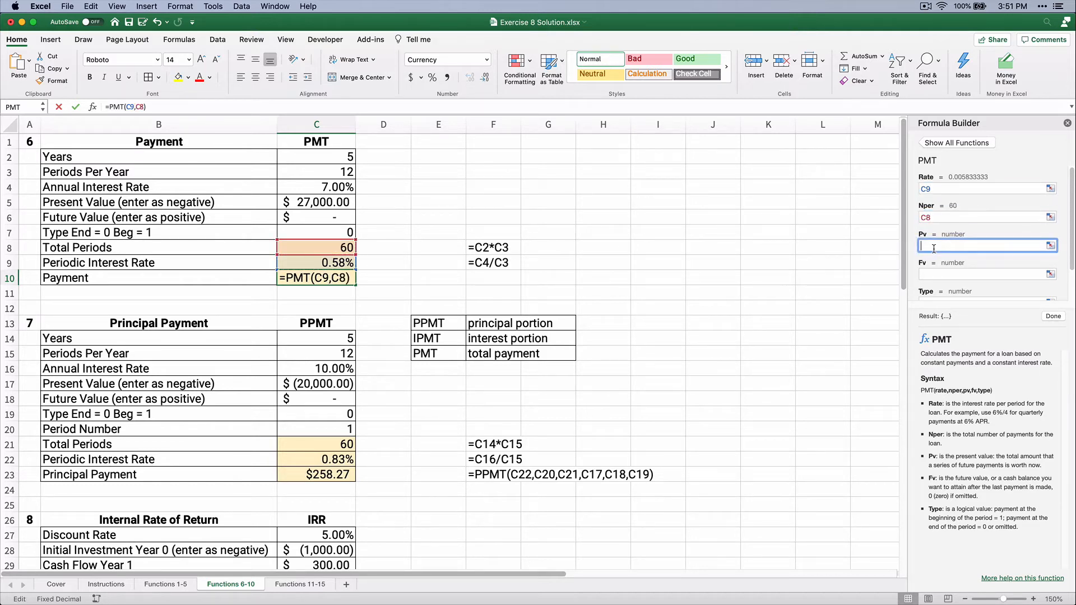
{"action": "type", "text": "-"}
{"action": "left_click", "coordinate": [319, 202]}
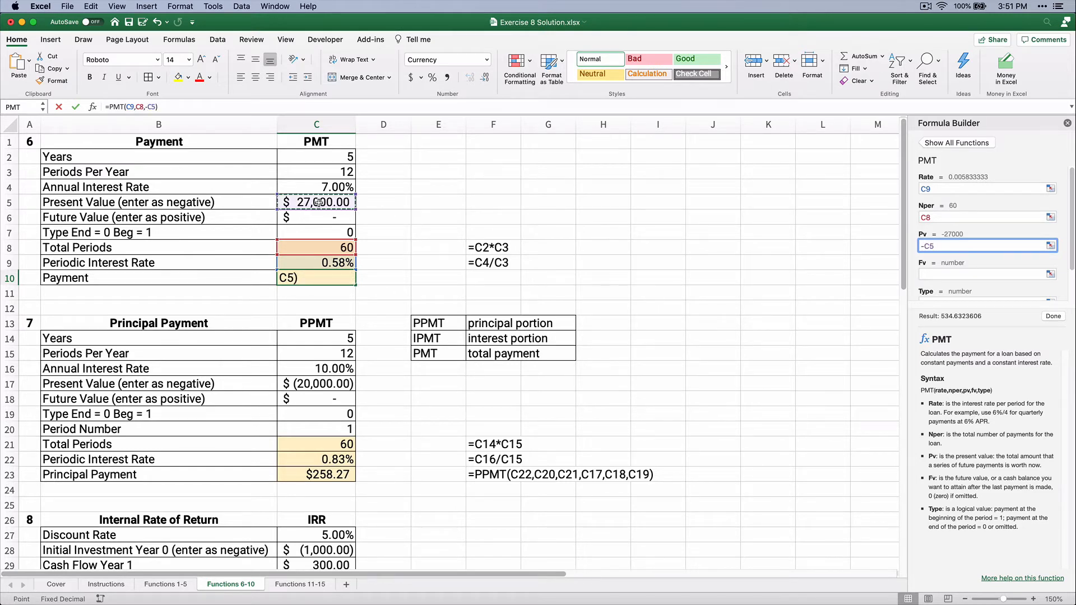
{"action": "left_click", "coordinate": [932, 274]}
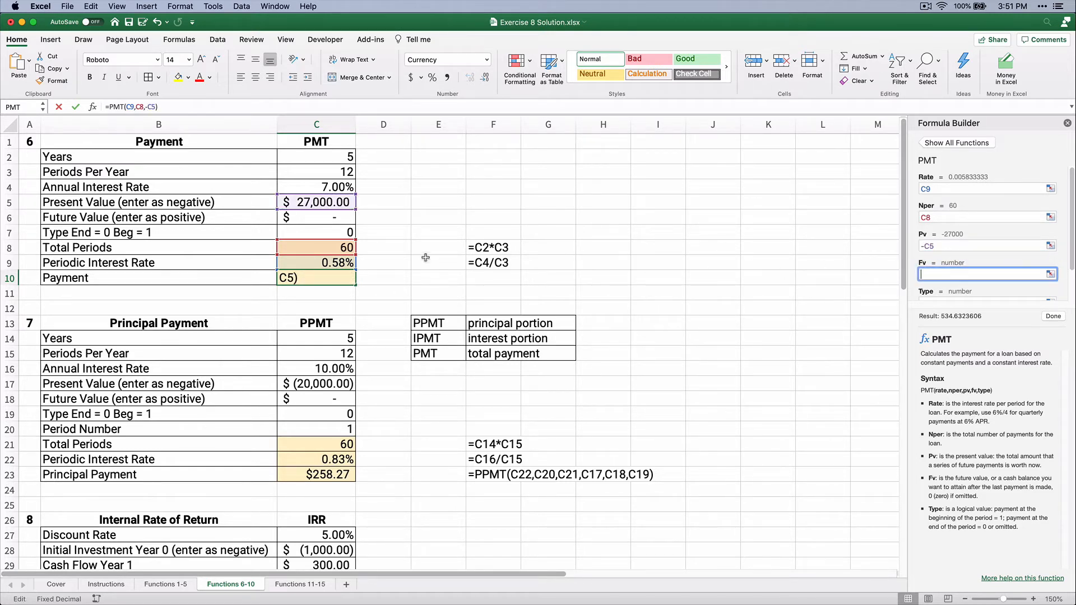
{"action": "left_click", "coordinate": [334, 221]}
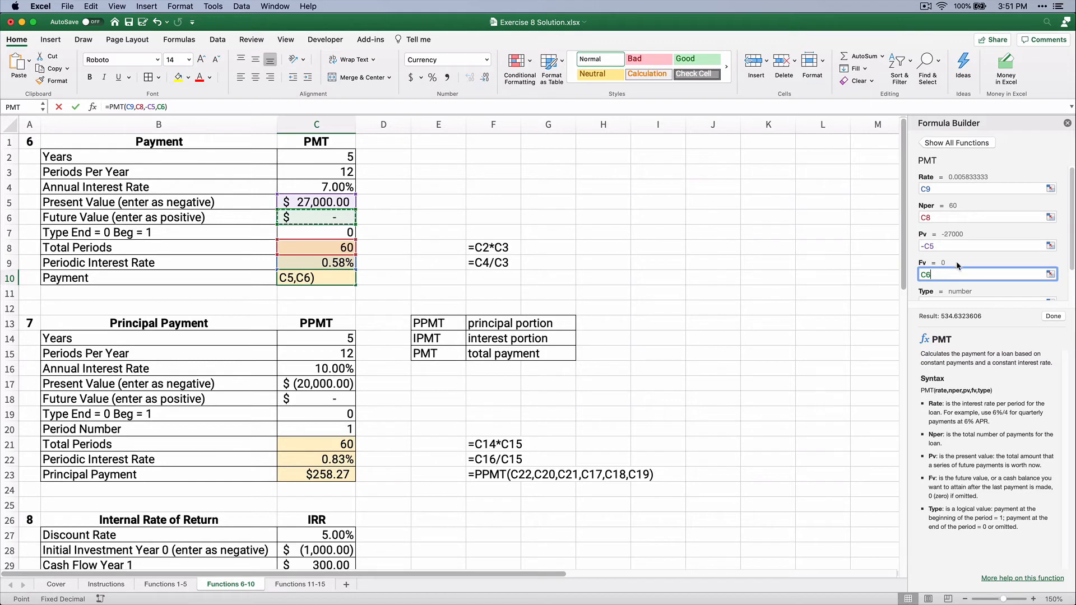
{"action": "scroll", "coordinate": [956, 264], "scroll_direction": "down", "scroll_amount": 2}
{"action": "left_click", "coordinate": [934, 267]}
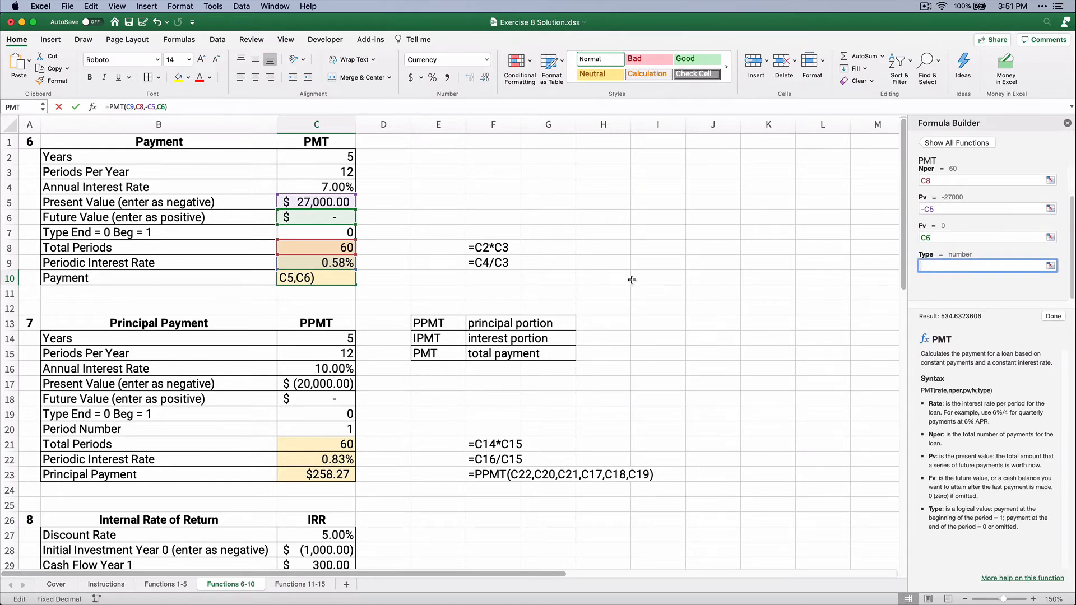
{"action": "left_click", "coordinate": [326, 234]}
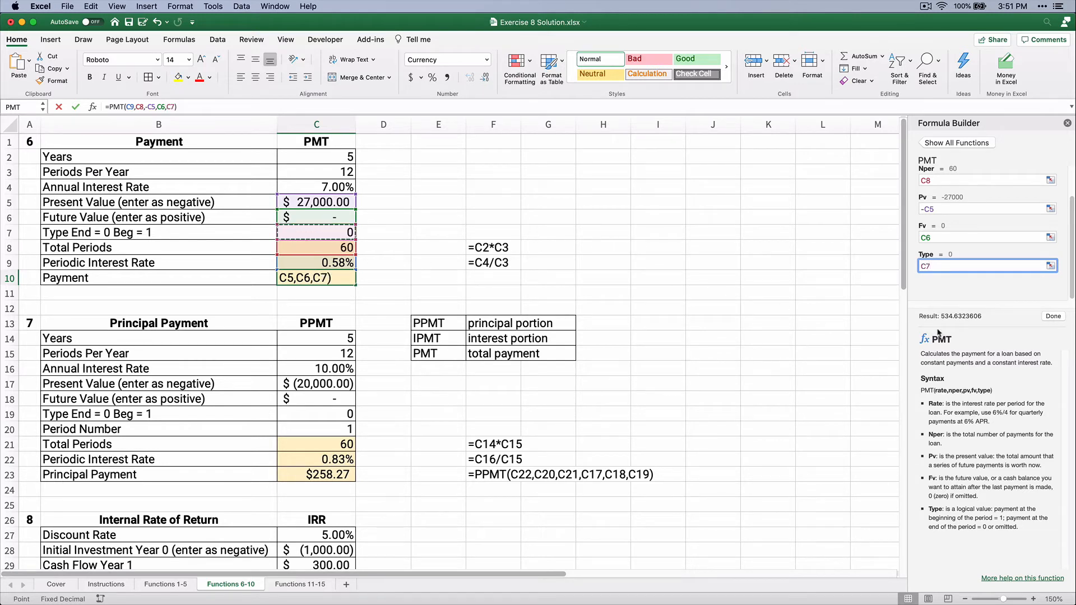
{"action": "left_click", "coordinate": [1052, 317]}
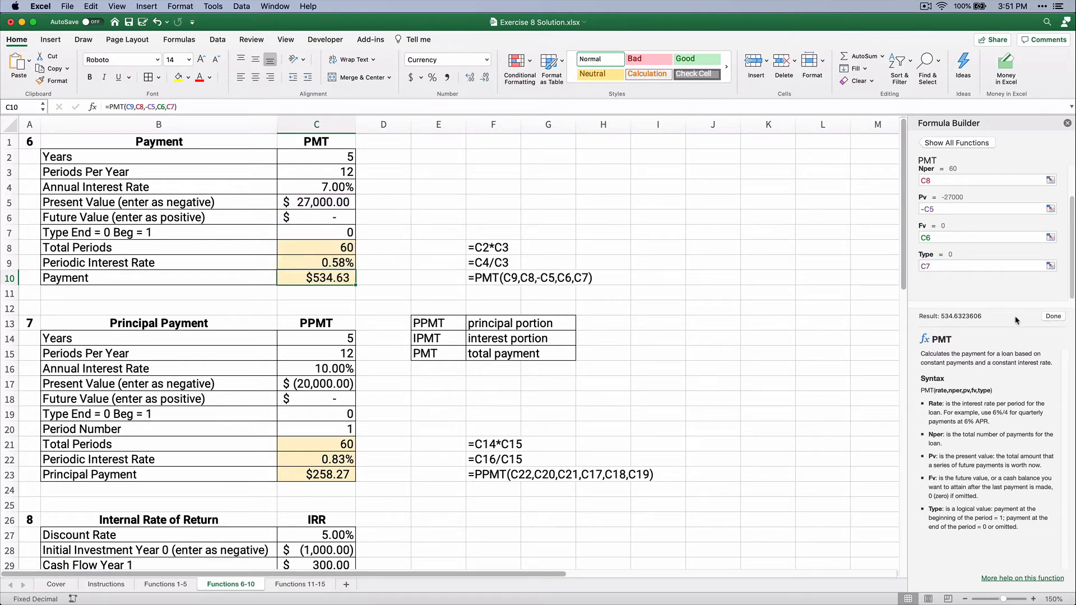
{"action": "left_click", "coordinate": [411, 77]}
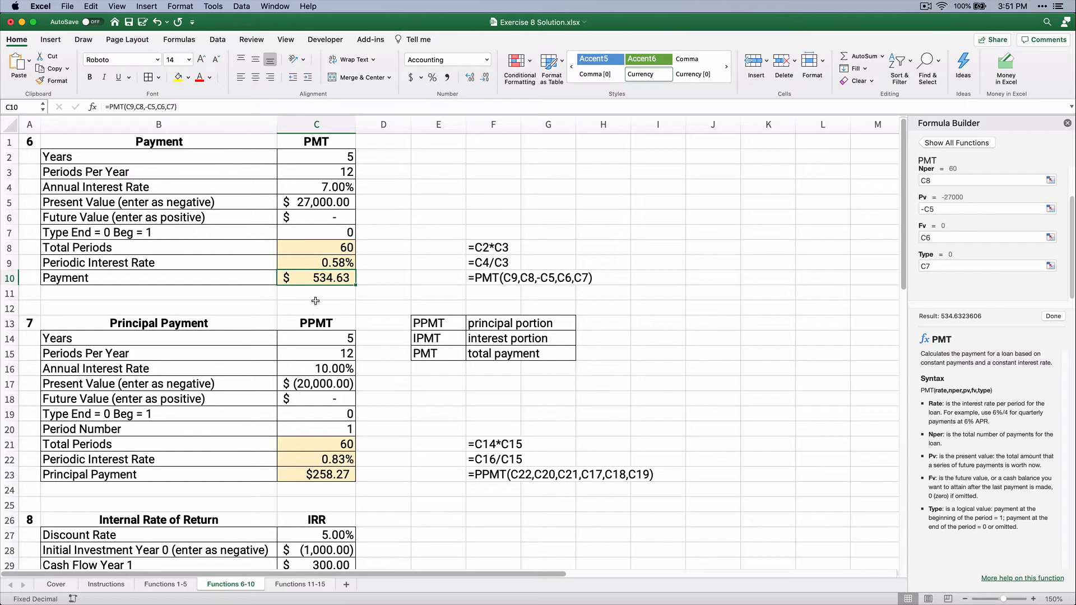
Try an Annual Interest Rate of 5.5% in C4 of the Payment example.
{"action": "left_click", "coordinate": [322, 188]}
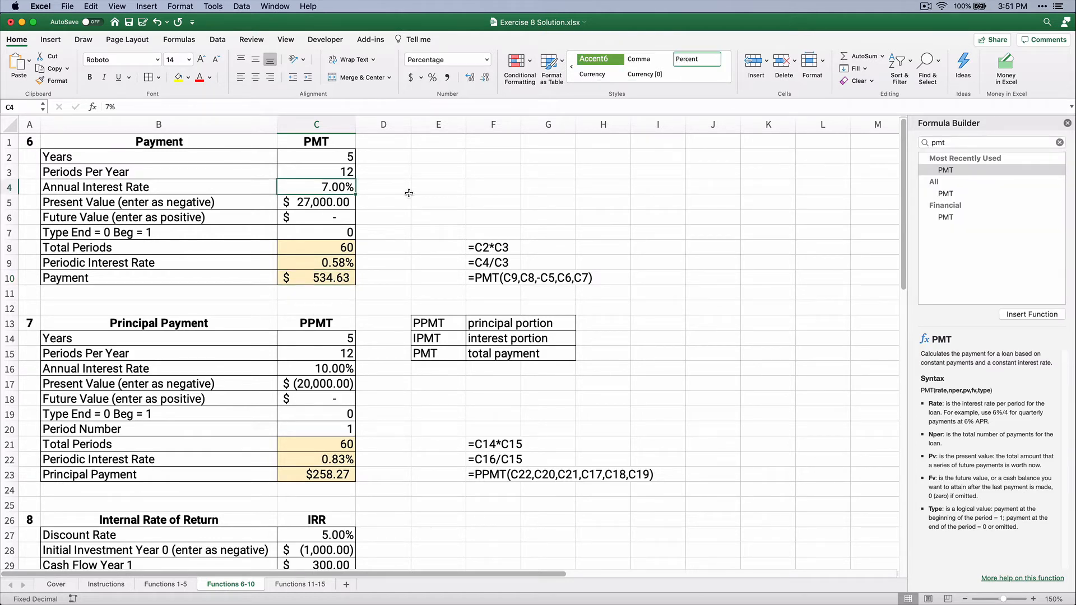
{"action": "type", "text": "5.5"}
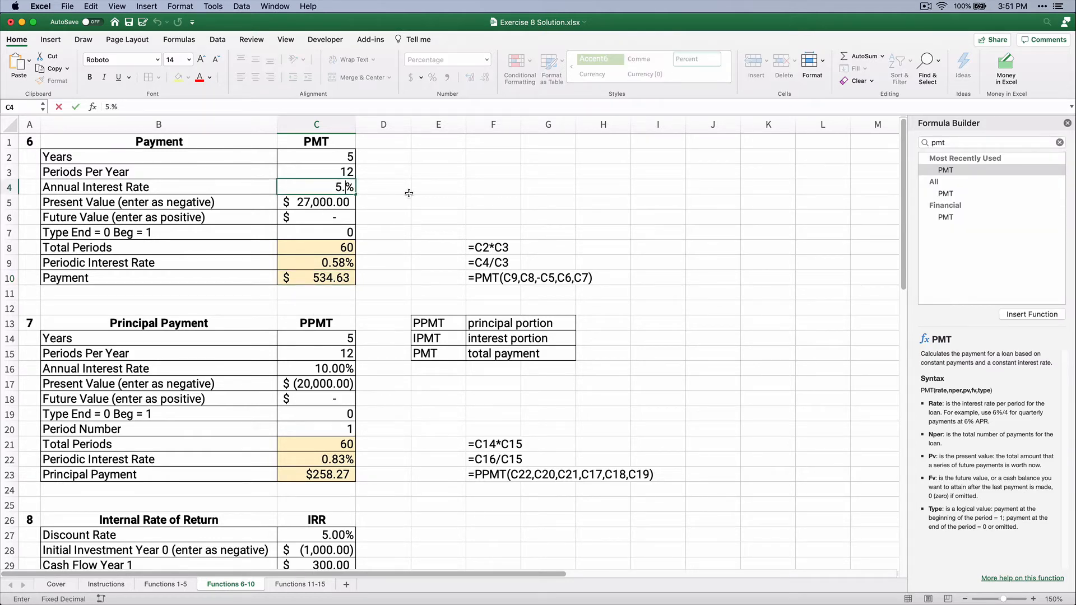
{"action": "key", "text": "Return"}
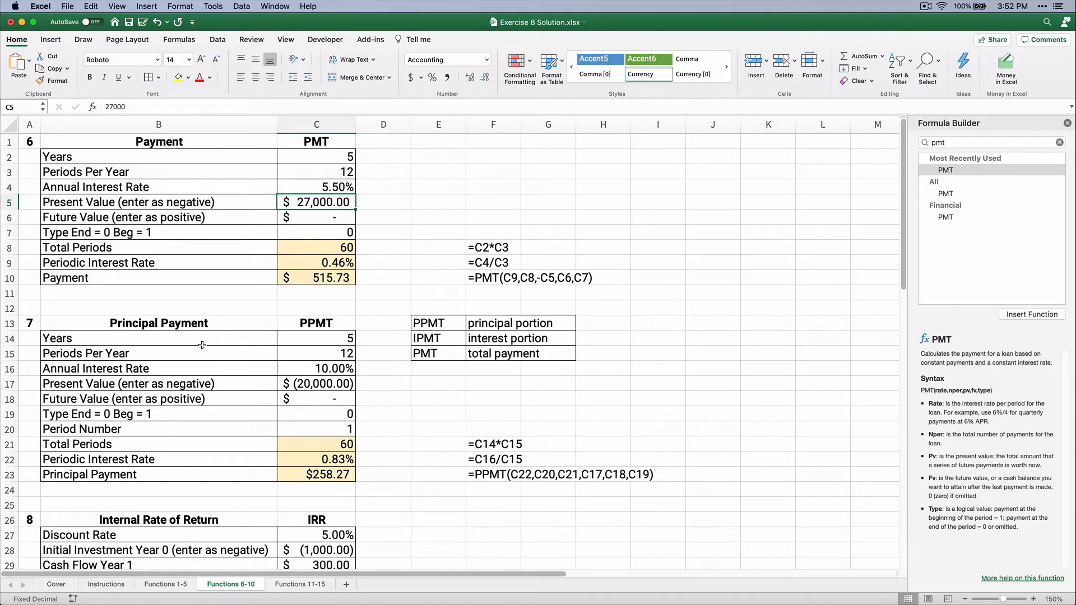
Review the Principal Payment example in B13:C23 and the PPMT, IPMT and PMT legend beside it.
{"action": "scroll", "coordinate": [202, 346], "scroll_direction": "down", "scroll_amount": 3}
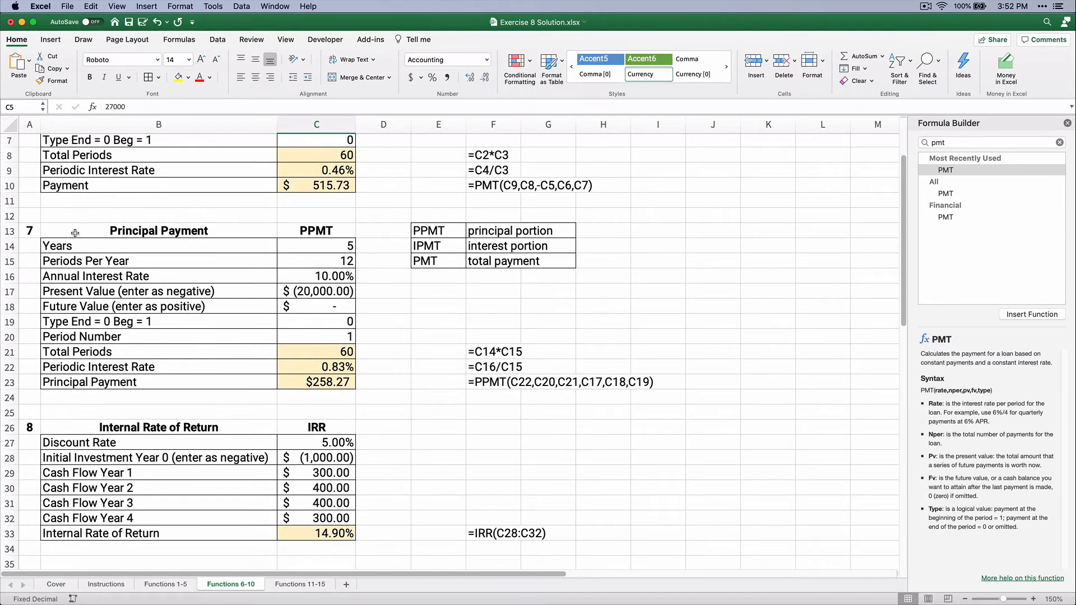
{"action": "left_click_drag", "start_coordinate": [78, 233], "coordinate": [319, 382]}
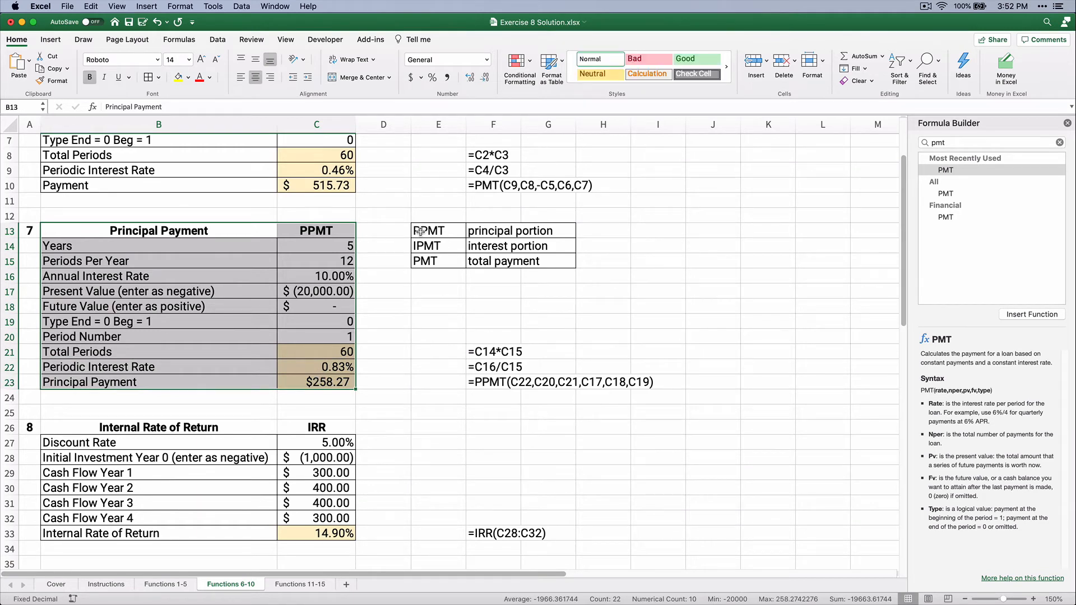
{"action": "left_click_drag", "start_coordinate": [411, 261], "coordinate": [538, 262]}
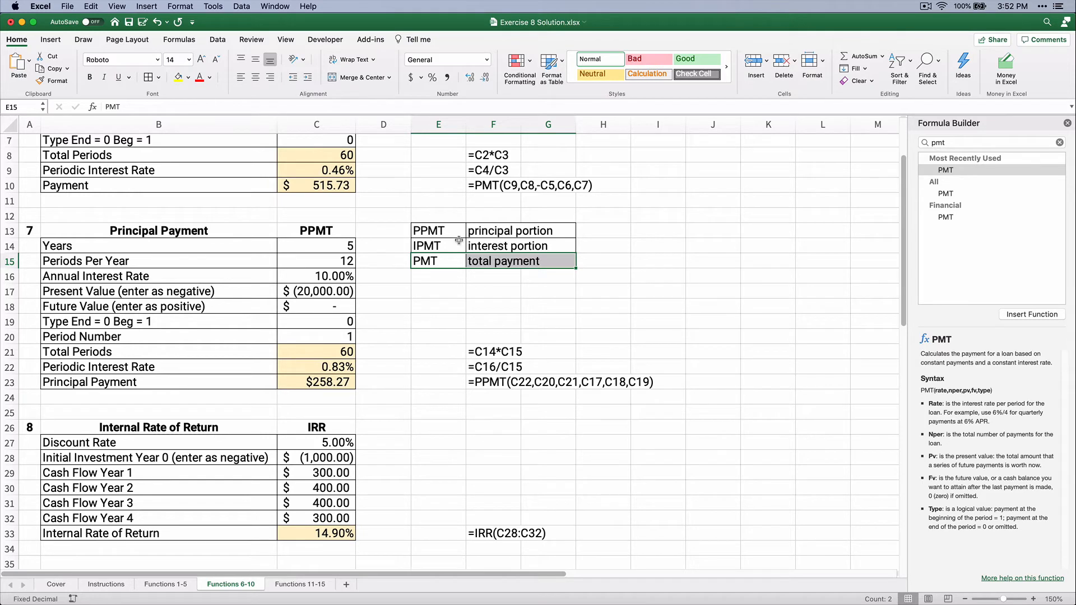
{"action": "left_click", "coordinate": [430, 233]}
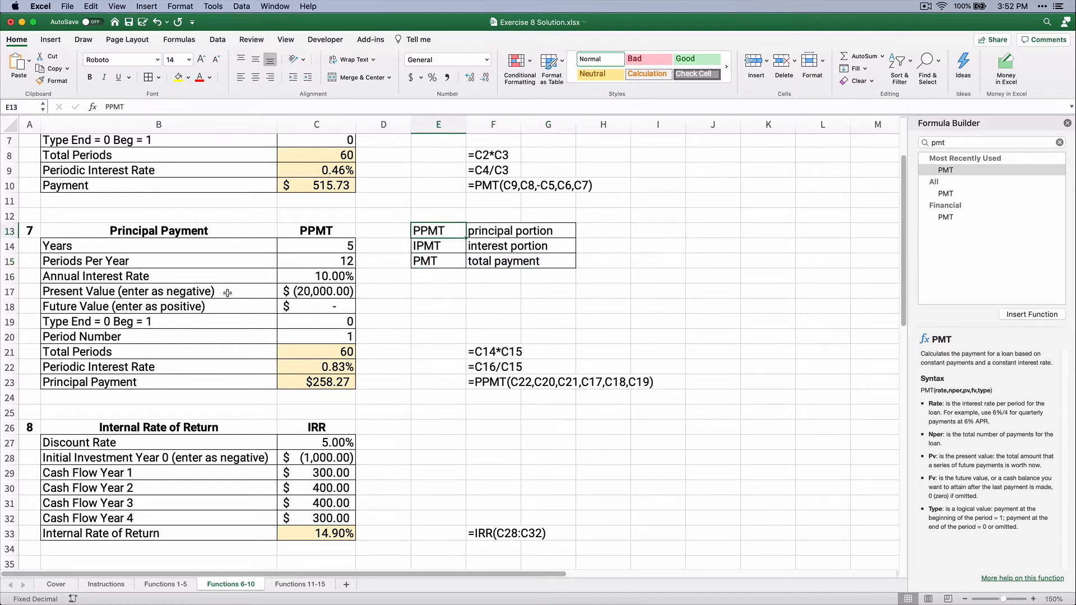
{"action": "left_click_drag", "start_coordinate": [79, 246], "coordinate": [294, 264]}
{"action": "scroll", "coordinate": [398, 304], "scroll_direction": "up", "scroll_amount": 3}
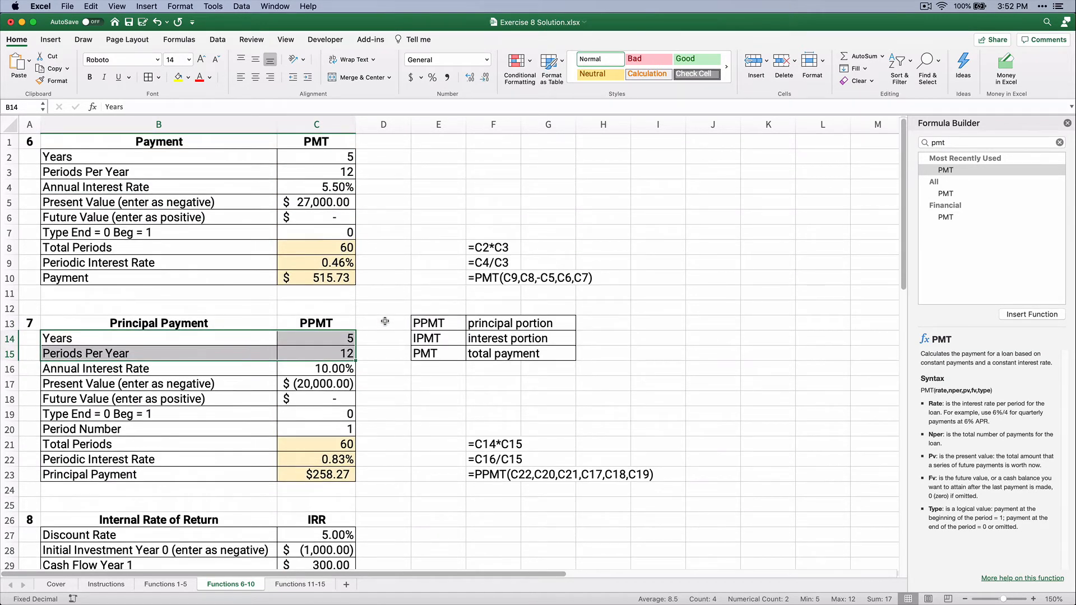
{"action": "left_click", "coordinate": [323, 339]}
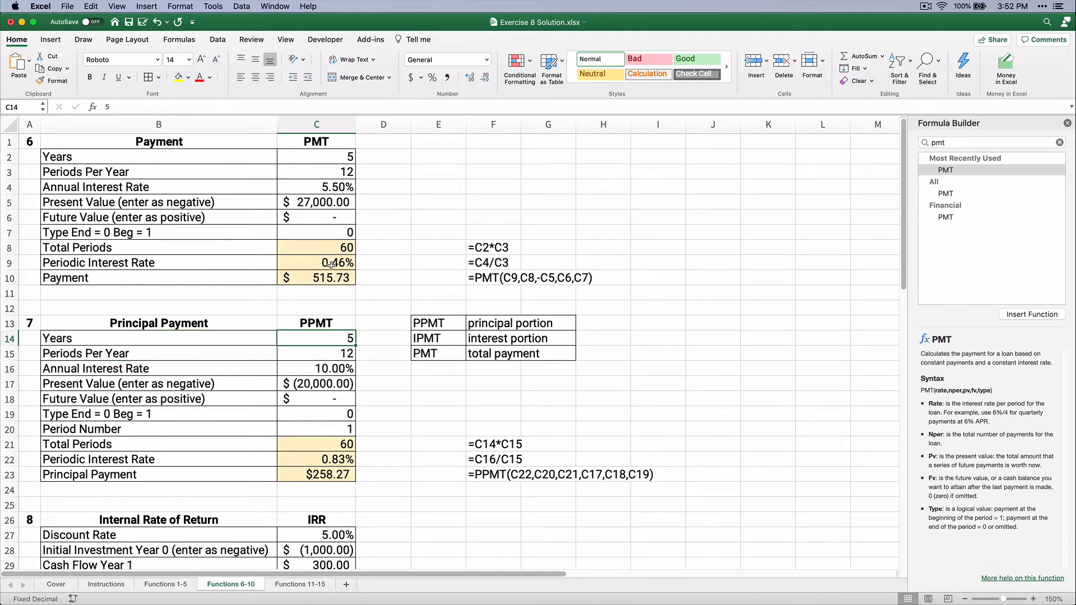
Set the Payment example's Annual Interest Rate in C4 back to 7%.
{"action": "left_click", "coordinate": [312, 189]}
{"action": "type", "text": "7"}
{"action": "key", "text": "Return"}
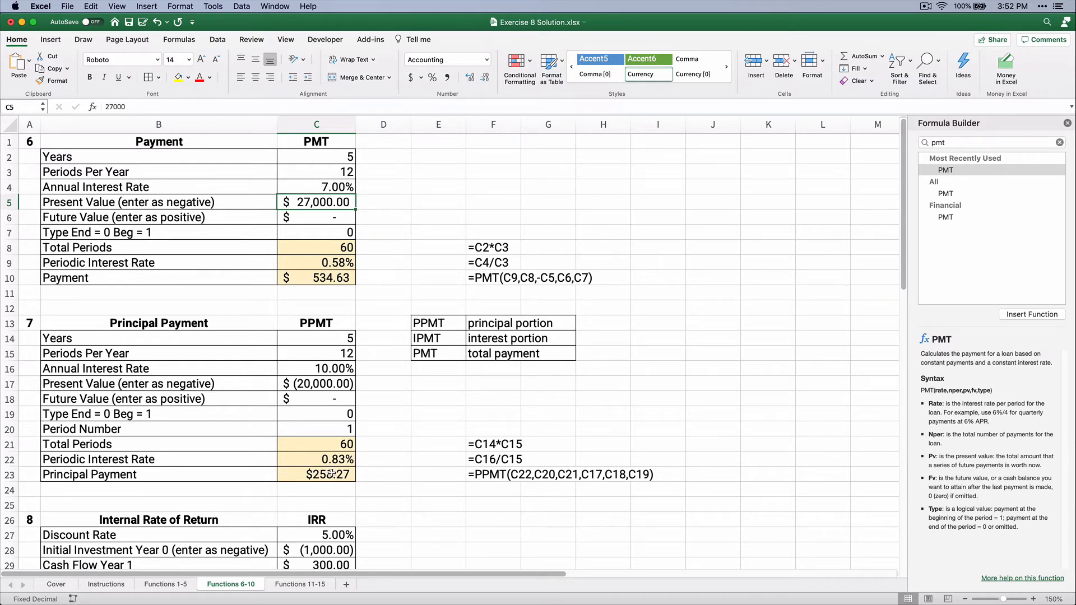
Go through the Principal Payment example's Years, Periods Per Year and Annual Interest Rate inputs in C14:C16.
{"action": "left_click", "coordinate": [315, 340]}
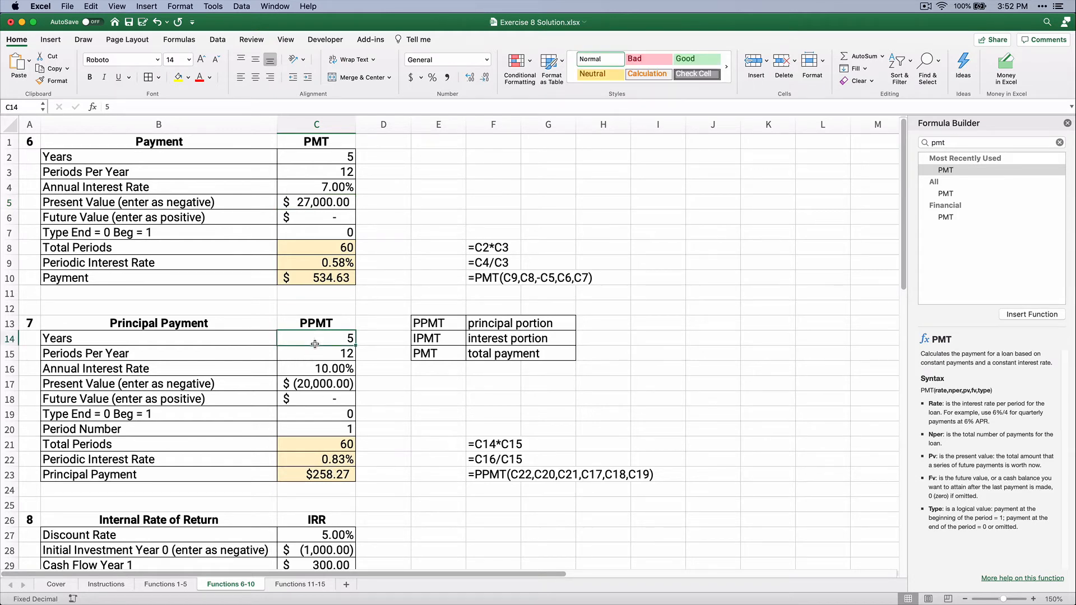
{"action": "left_click", "coordinate": [316, 353]}
{"action": "left_click", "coordinate": [314, 371]}
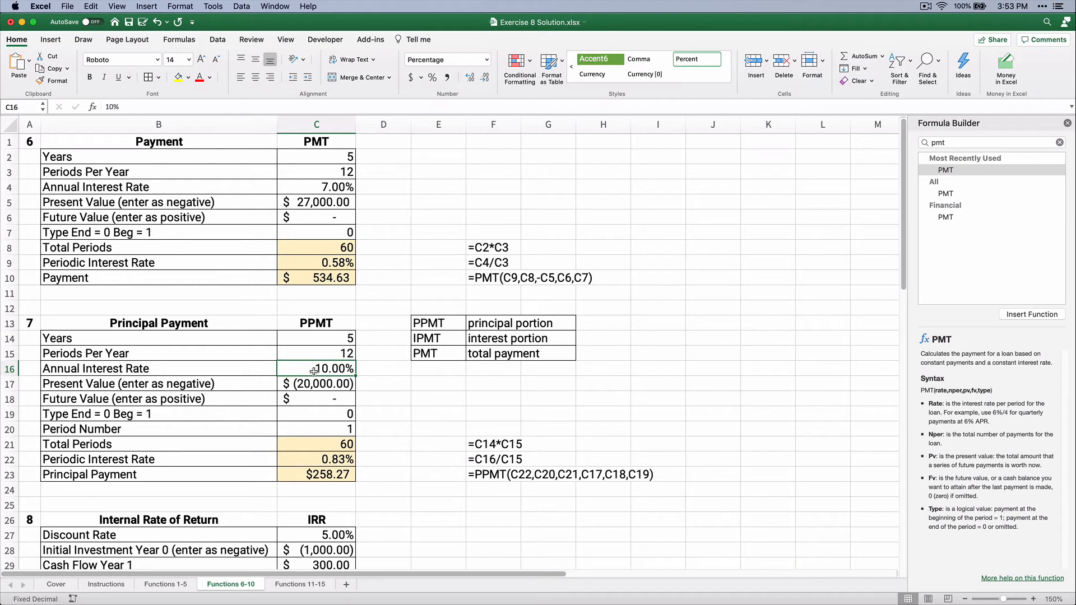
In the Principal Payment section, set the annual interest rate to 7% and the present value to 27000.
{"action": "type", "text": "7"}
{"action": "key", "text": "Return"}
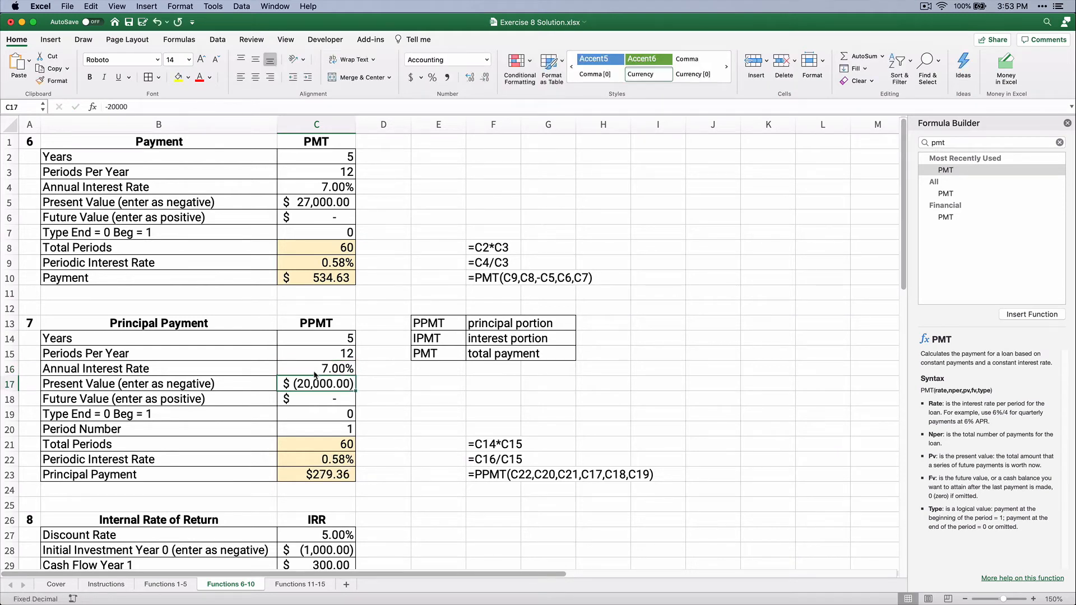
{"action": "type", "text": "27000"}
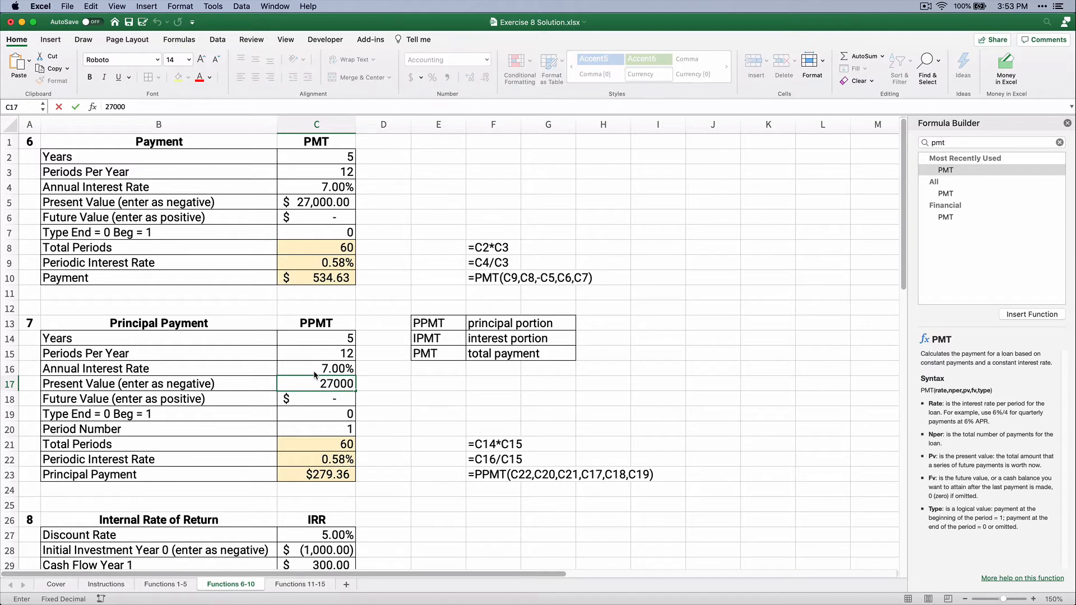
{"action": "key", "text": "Return"}
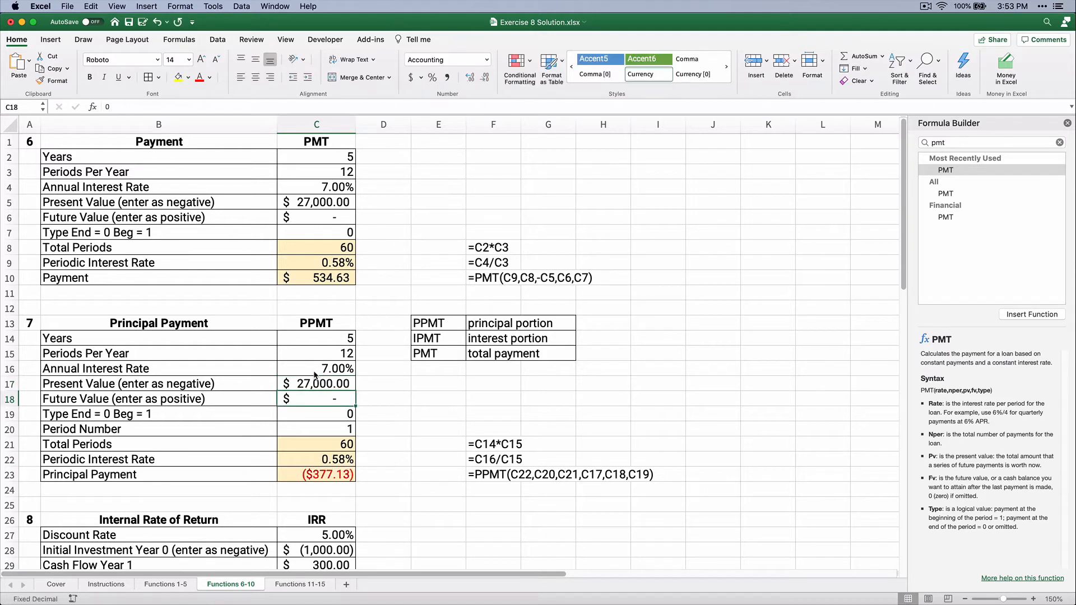
Enter 0 for the Principal Payment section's future value, 0 for its payment type and 1 for its period number.
{"action": "type", "text": "0"}
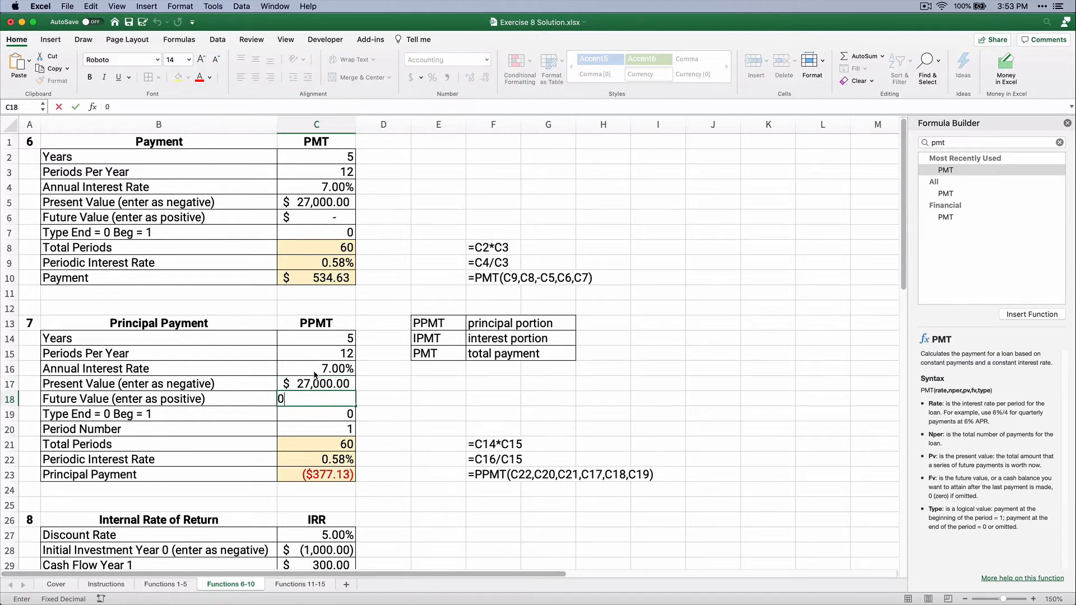
{"action": "key", "text": "Return"}
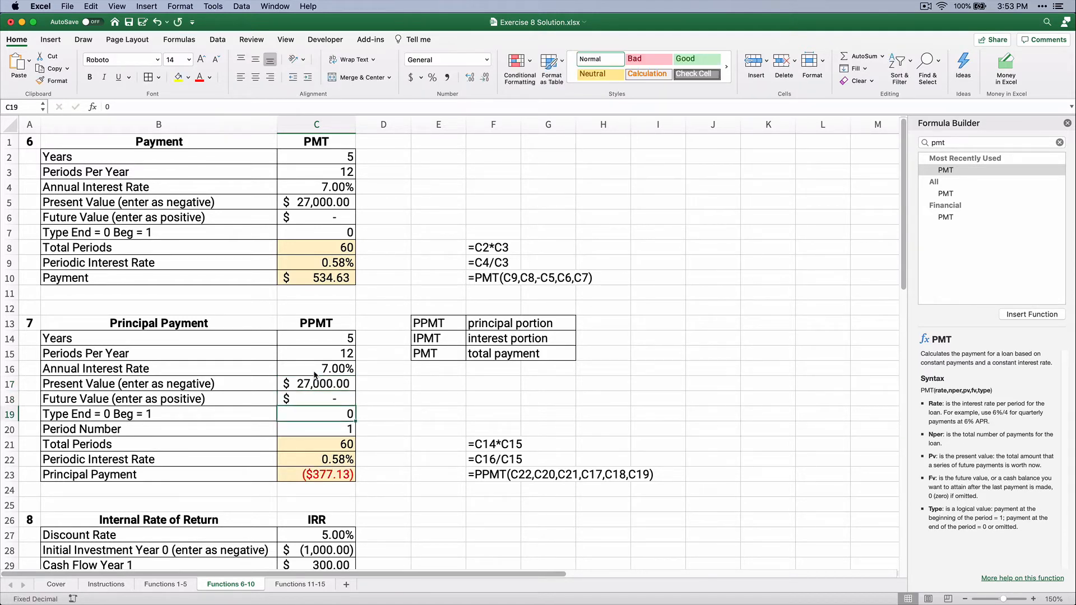
{"action": "type", "text": "0"}
{"action": "key", "text": "Return"}
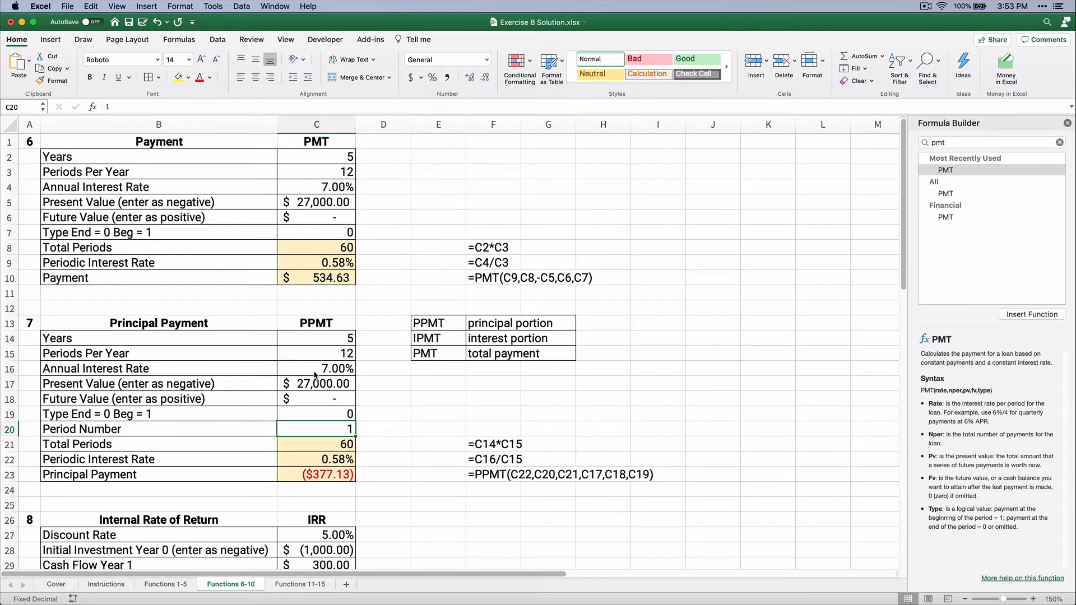
{"action": "type", "text": "1"}
{"action": "key", "text": "Return"}
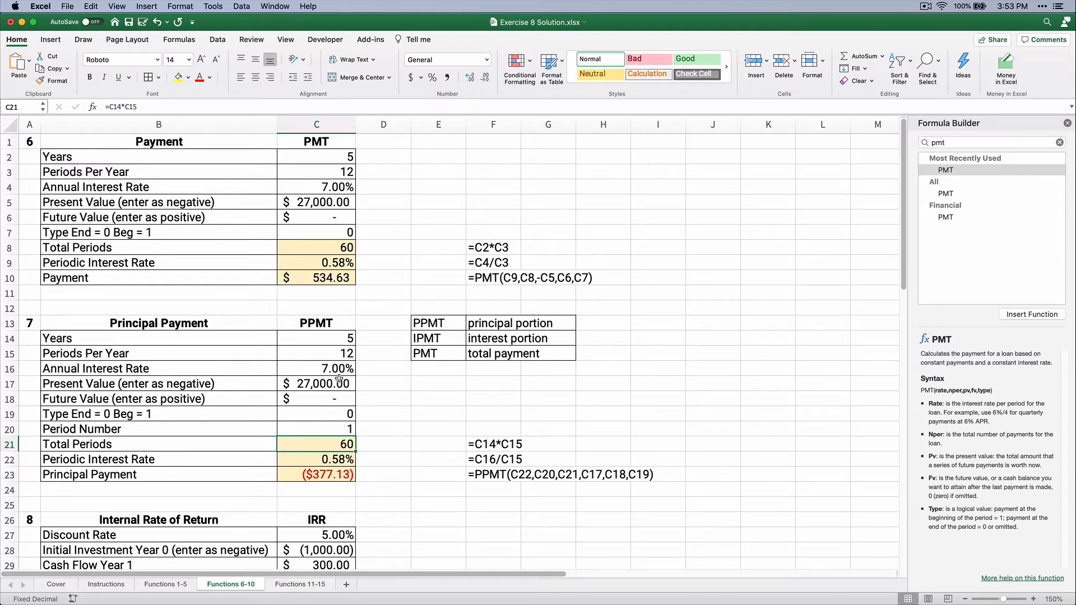
Show the periodic interest rates in C9 and C22 with three decimal places.
{"action": "left_click", "coordinate": [328, 459]}
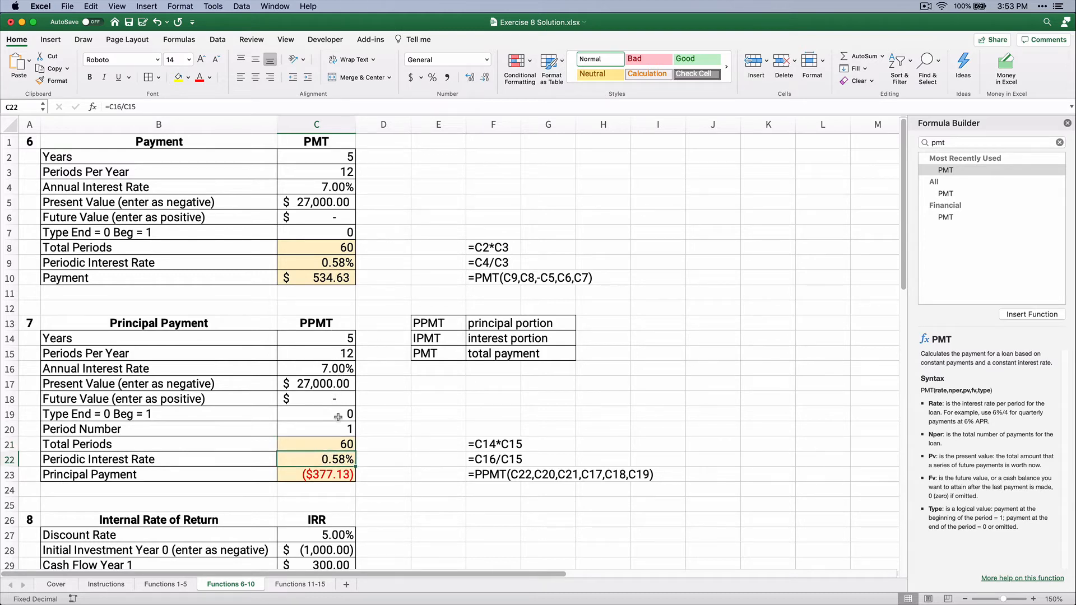
{"action": "left_click", "coordinate": [345, 261]}
{"action": "left_click", "coordinate": [468, 78]}
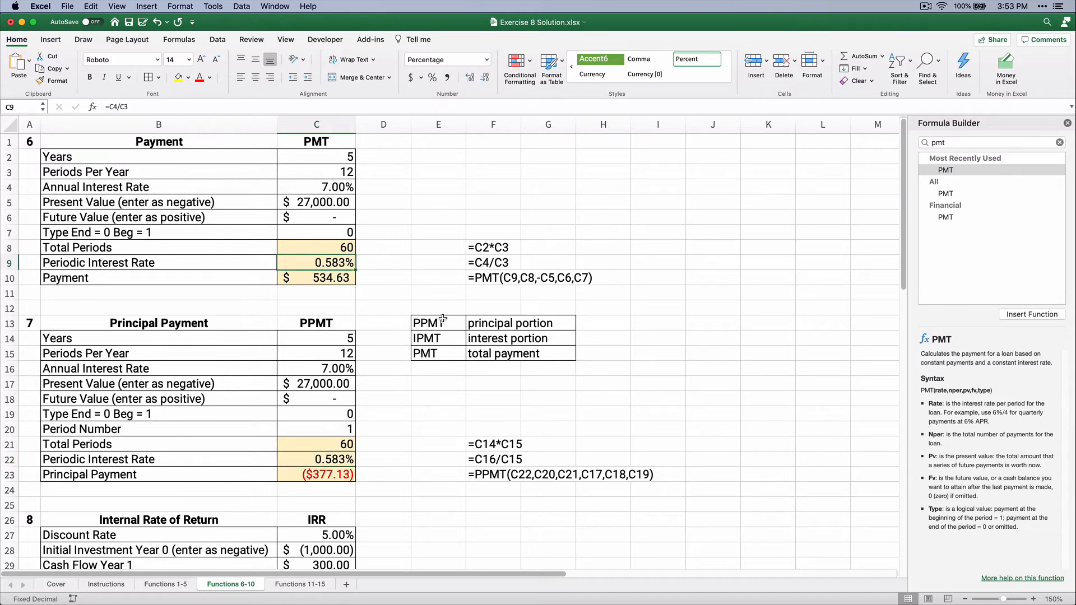
Clear the Principal Payment formula in C23, find the PPMT function and insert it there.
{"action": "left_click", "coordinate": [331, 475]}
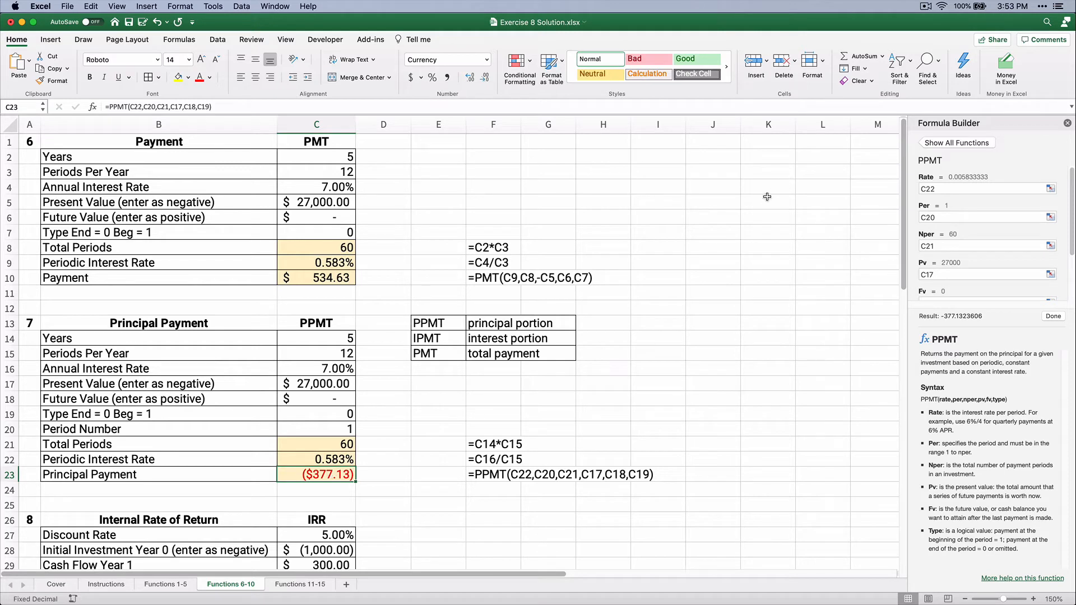
{"action": "key", "text": "Delete"}
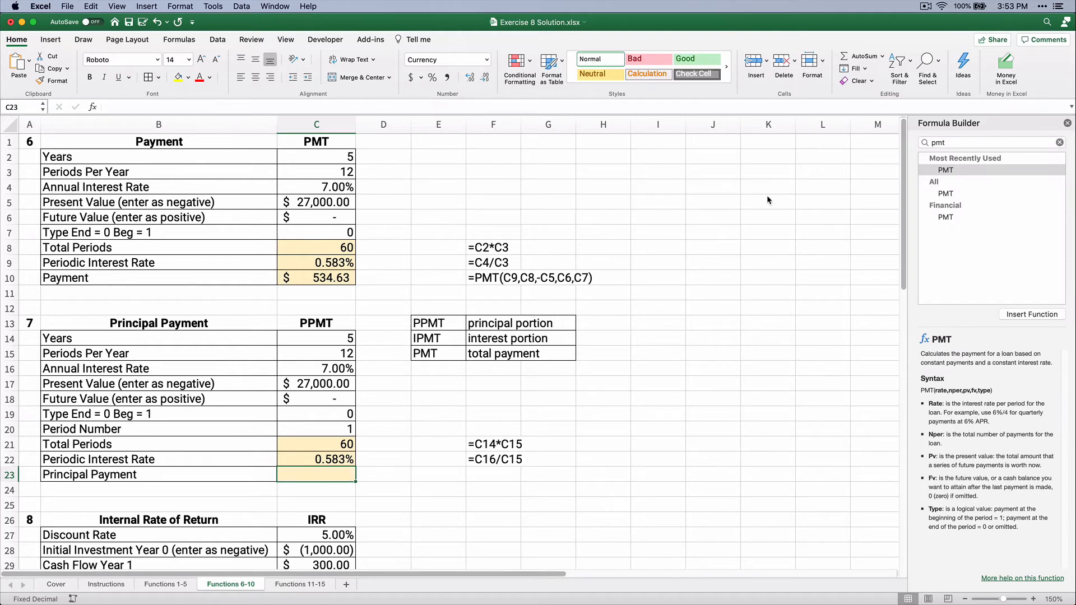
{"action": "left_click", "coordinate": [968, 142]}
{"action": "type", "text": "p"}
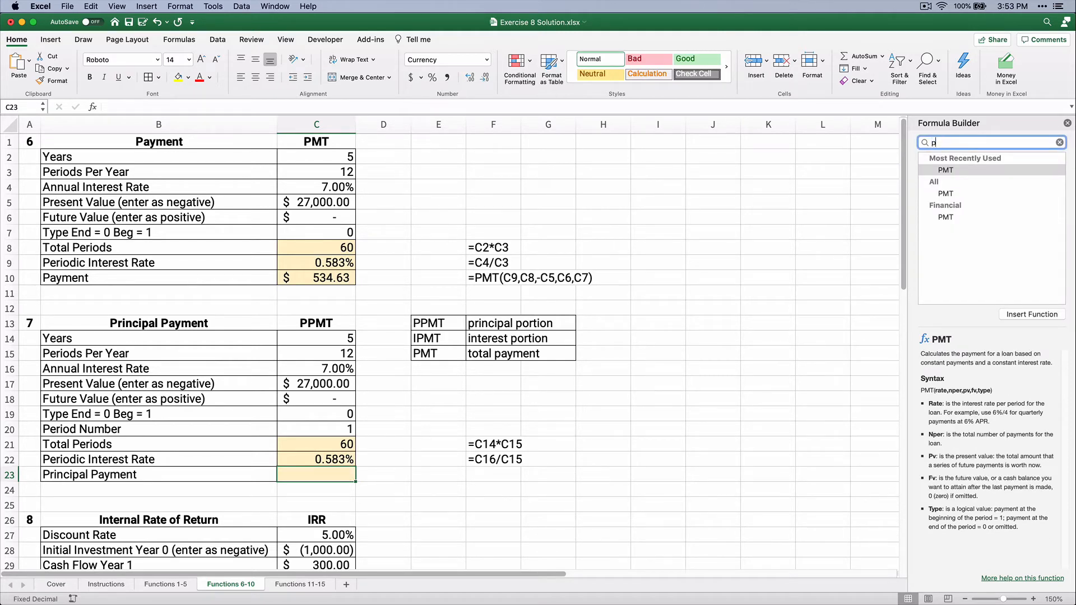
{"action": "type", "text": "pmt"}
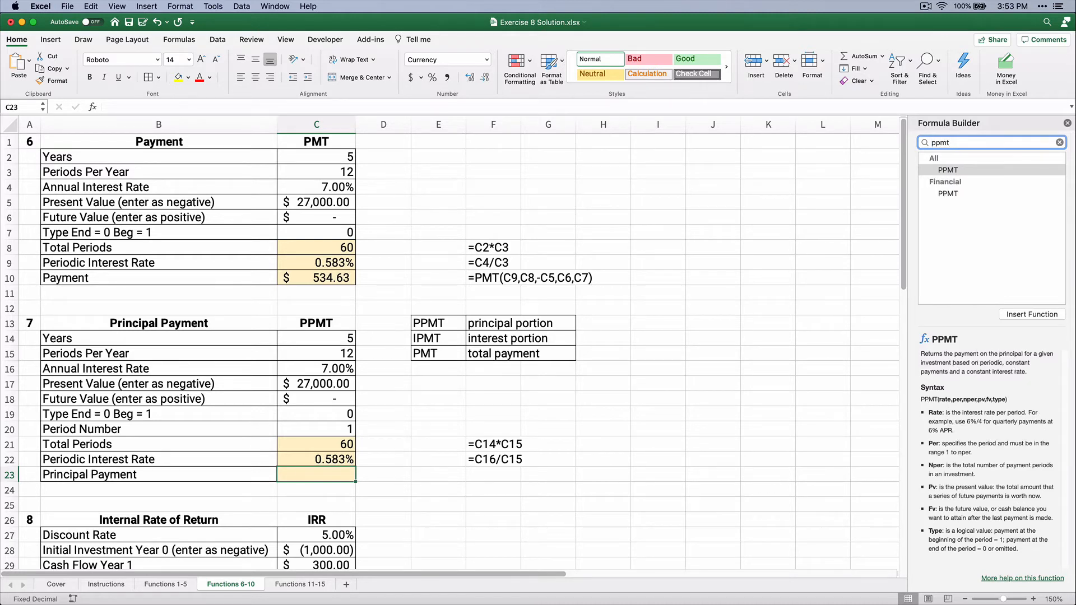
{"action": "double_click", "coordinate": [972, 172]}
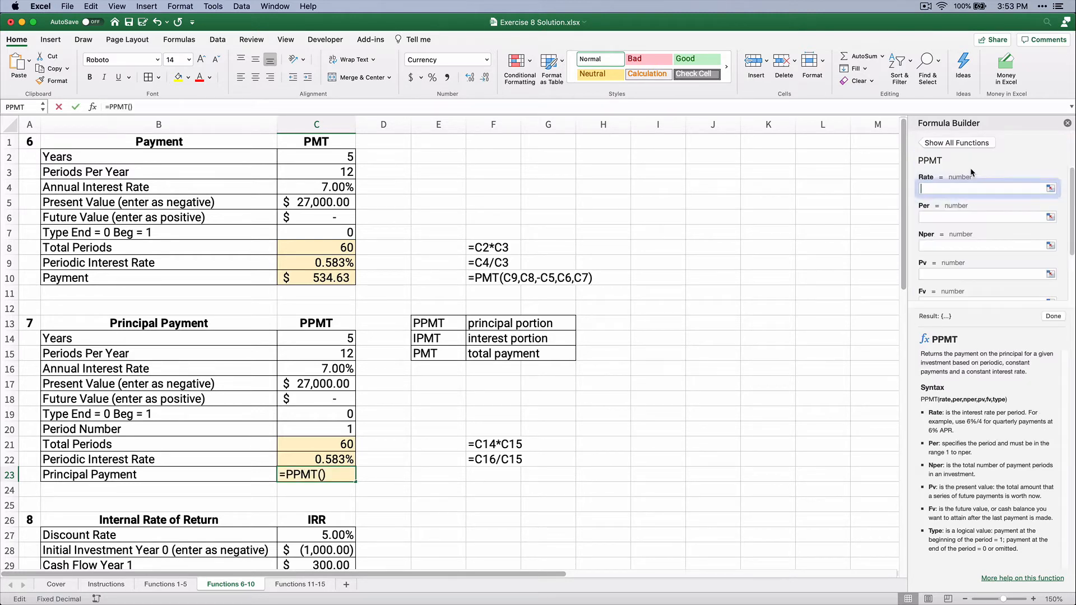
Set the PPMT arguments Rate to C22, Per to C20 and Nper to C21.
{"action": "left_click", "coordinate": [342, 459]}
{"action": "left_click", "coordinate": [925, 216]}
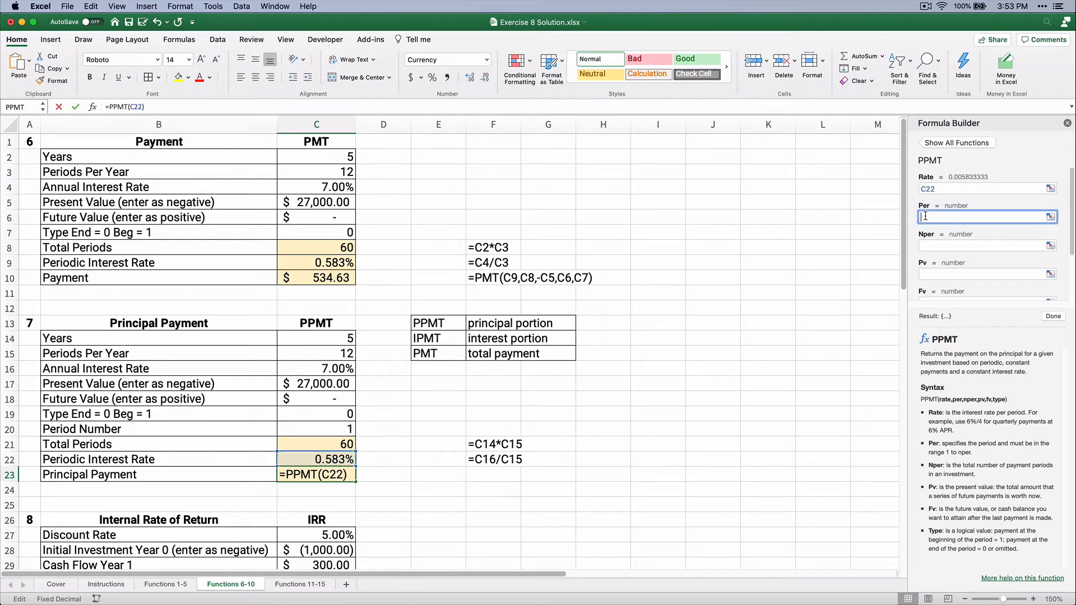
{"action": "left_click", "coordinate": [344, 428]}
{"action": "left_click", "coordinate": [930, 245]}
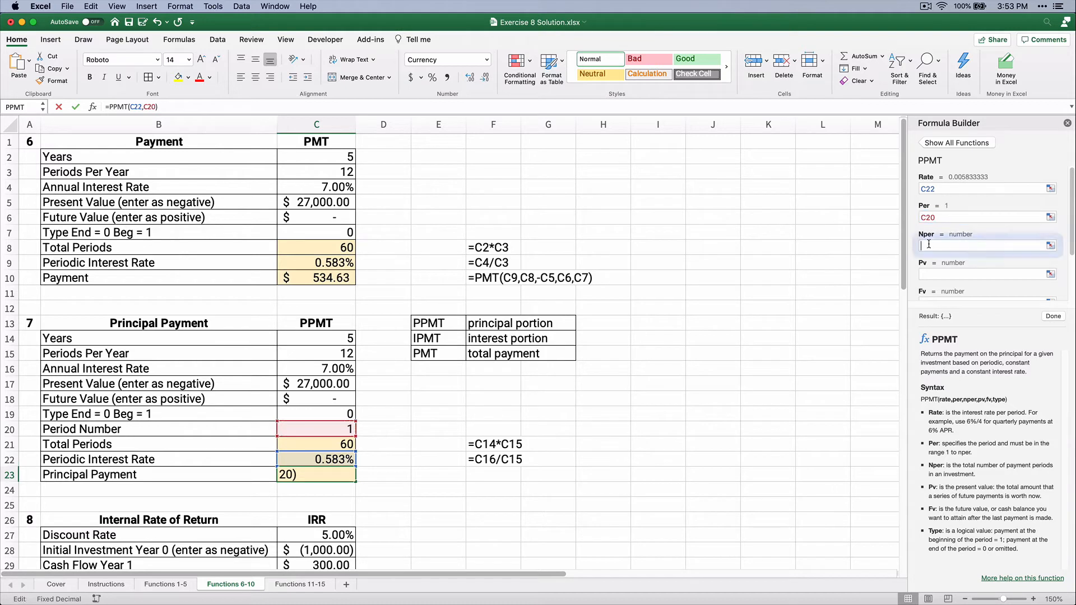
{"action": "left_click", "coordinate": [325, 445]}
Set the PPMT arguments Pv to -C17, Fv to C18 and Type to C19, and complete the formula.
{"action": "left_click", "coordinate": [928, 274]}
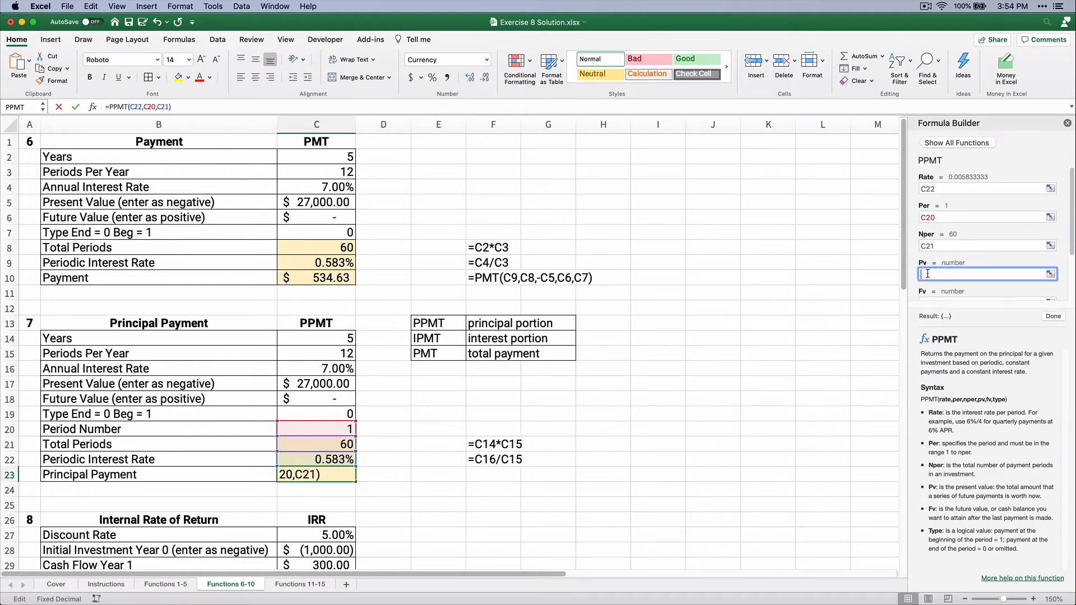
{"action": "type", "text": "-"}
{"action": "left_click", "coordinate": [343, 381]}
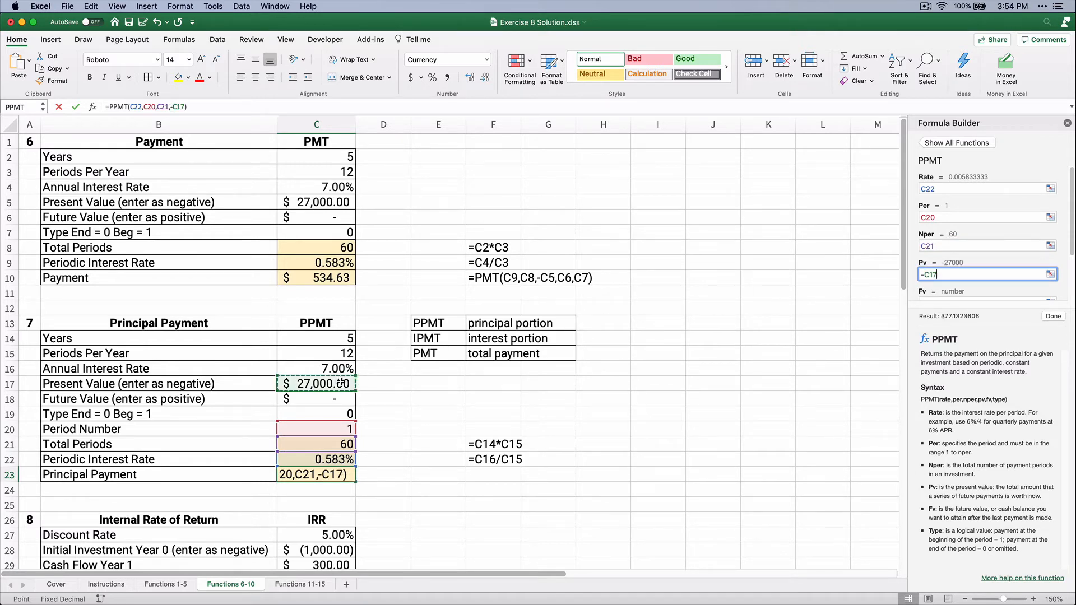
{"action": "scroll", "coordinate": [952, 255], "scroll_direction": "down", "scroll_amount": 2}
{"action": "left_click", "coordinate": [937, 264]}
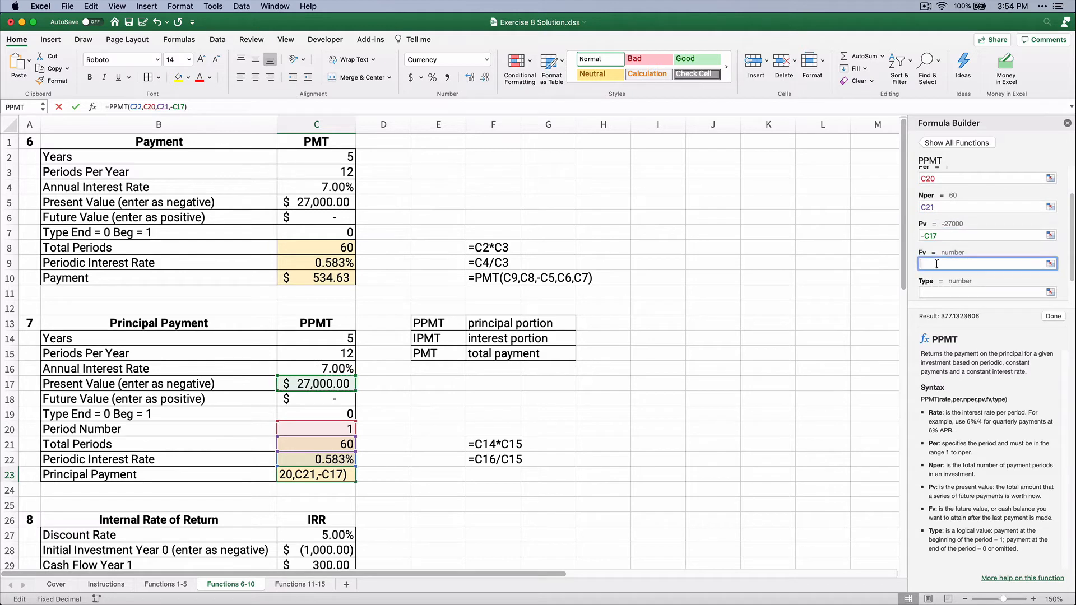
{"action": "left_click", "coordinate": [325, 397]}
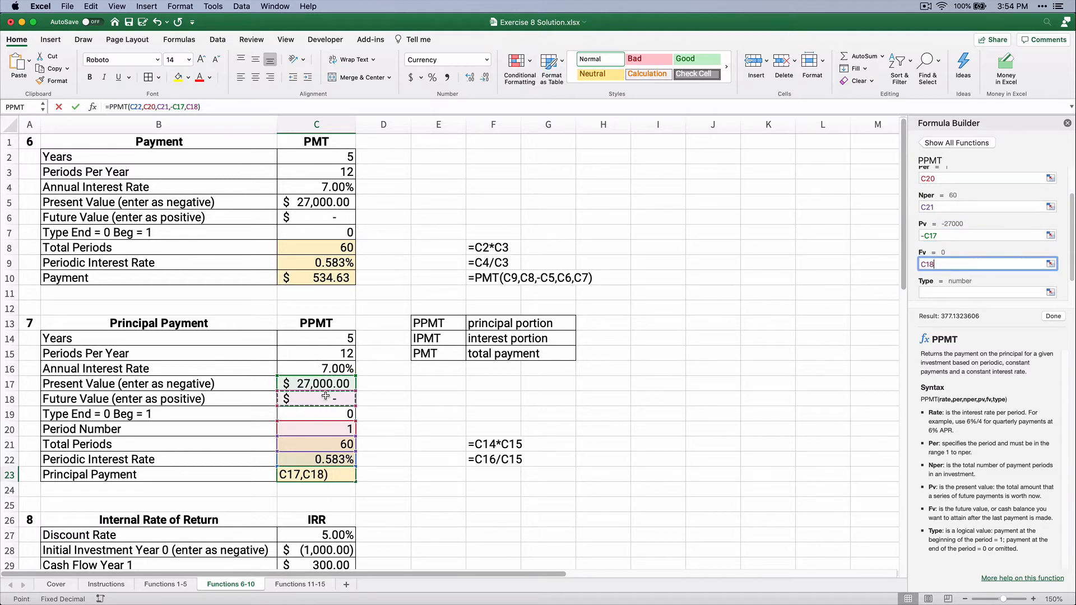
{"action": "left_click", "coordinate": [932, 293]}
{"action": "left_click", "coordinate": [346, 414]}
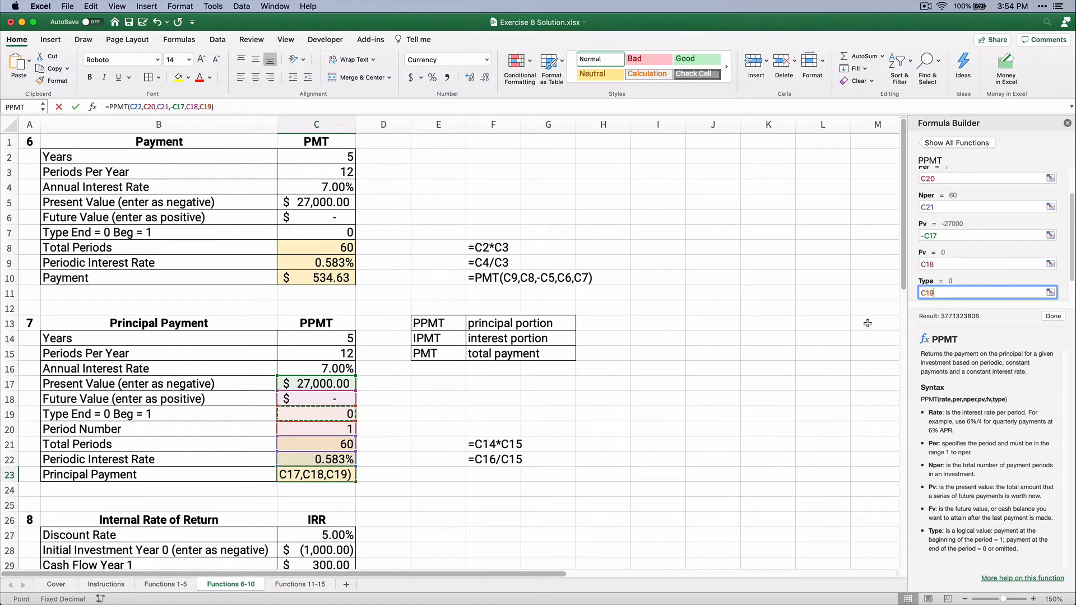
{"action": "left_click", "coordinate": [1054, 316]}
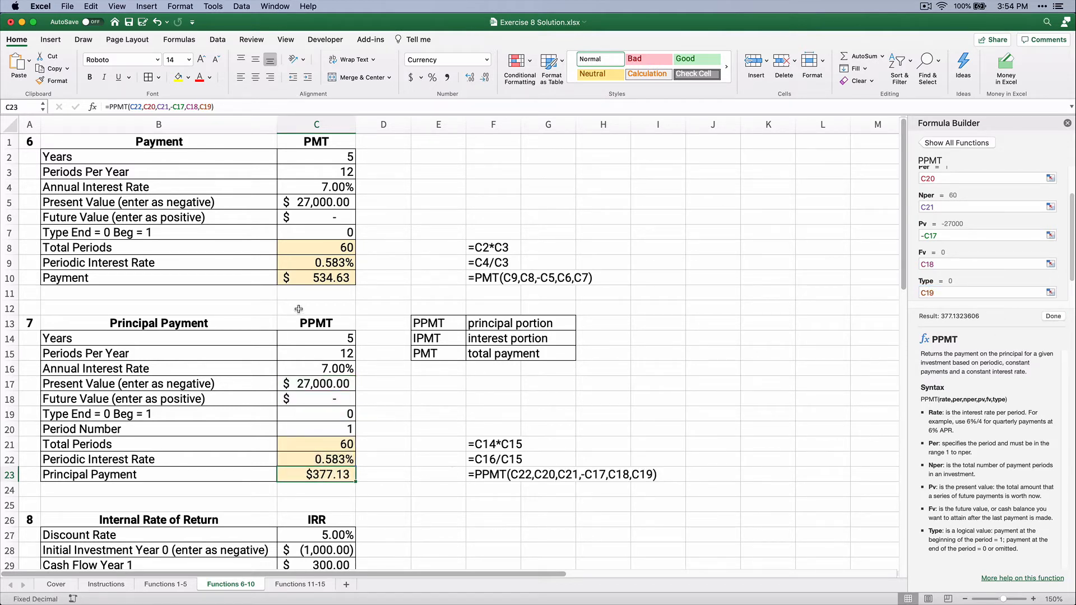
Try working out the payment's interest portion in E23 with =C10-C23, and undo the entry.
{"action": "left_click", "coordinate": [317, 279]}
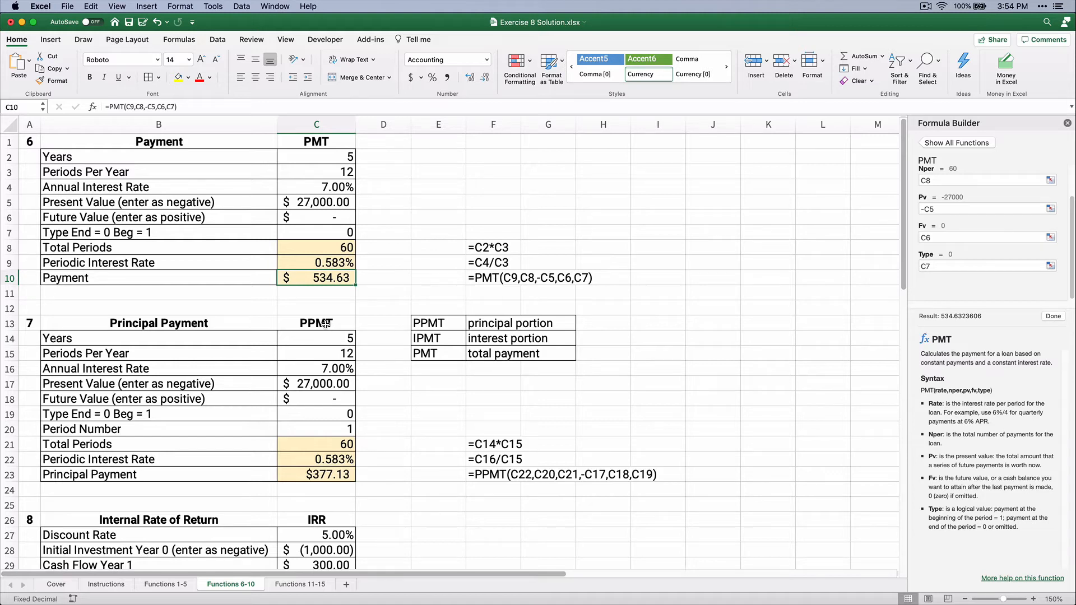
{"action": "left_click", "coordinate": [313, 469]}
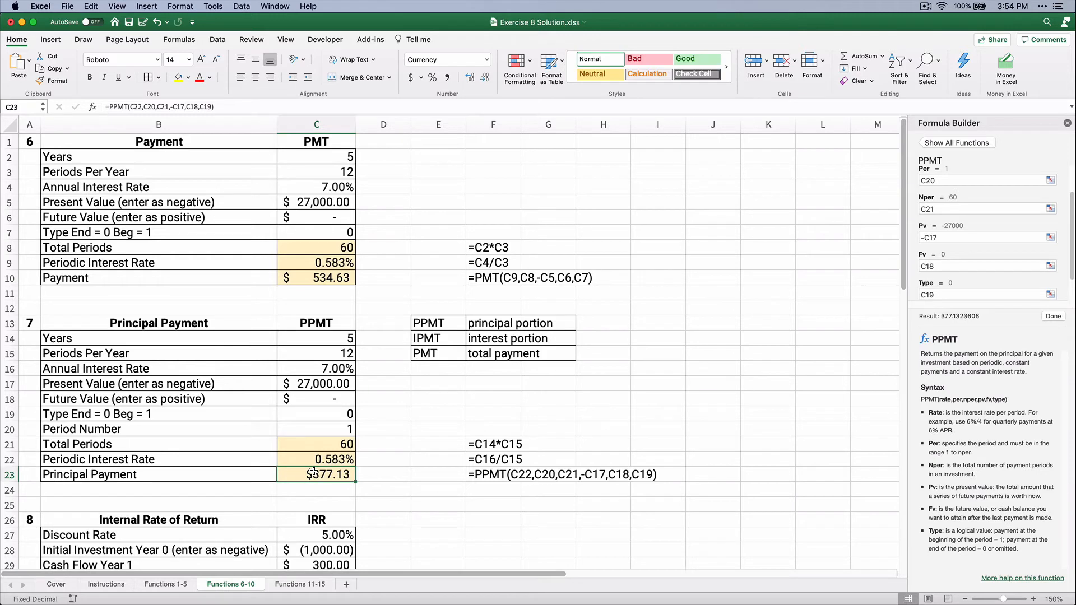
{"action": "left_click", "coordinate": [422, 474]}
{"action": "type", "text": "="}
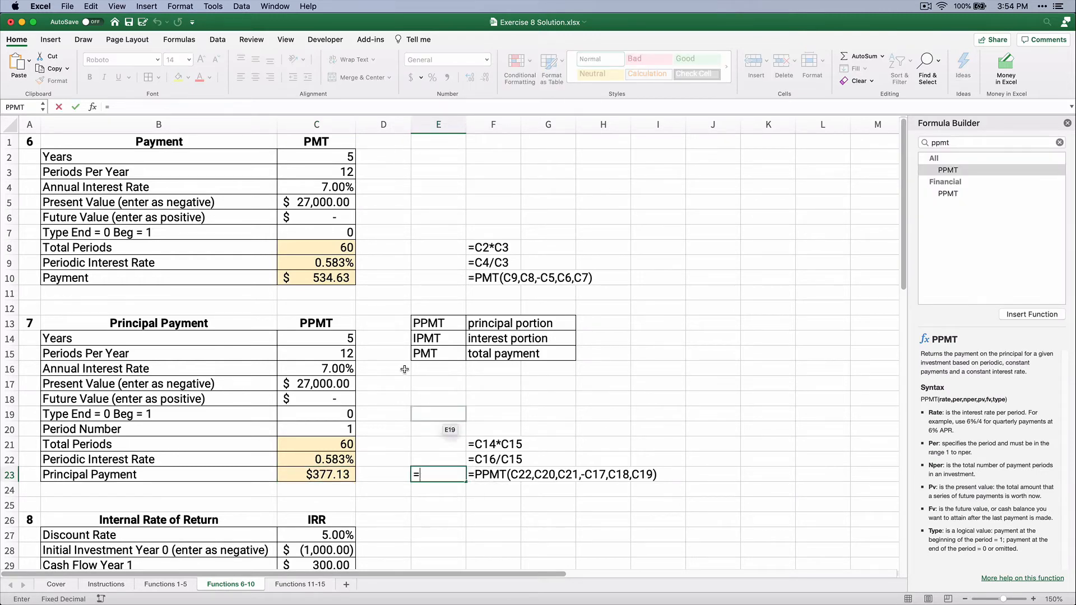
{"action": "left_click", "coordinate": [340, 282]}
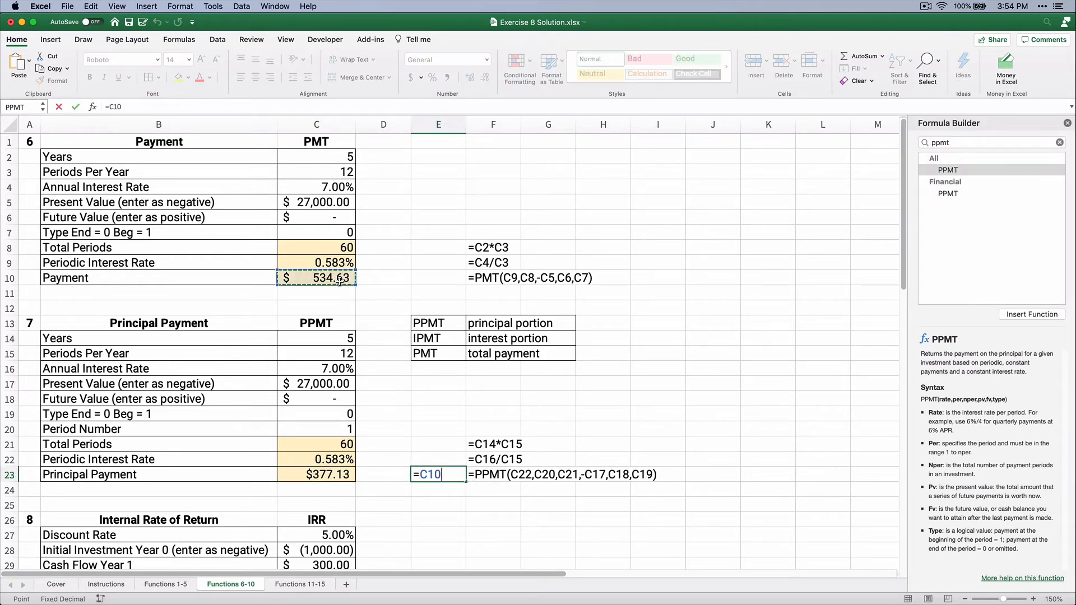
{"action": "type", "text": "-"}
{"action": "left_click", "coordinate": [320, 474]}
{"action": "key", "text": "Return"}
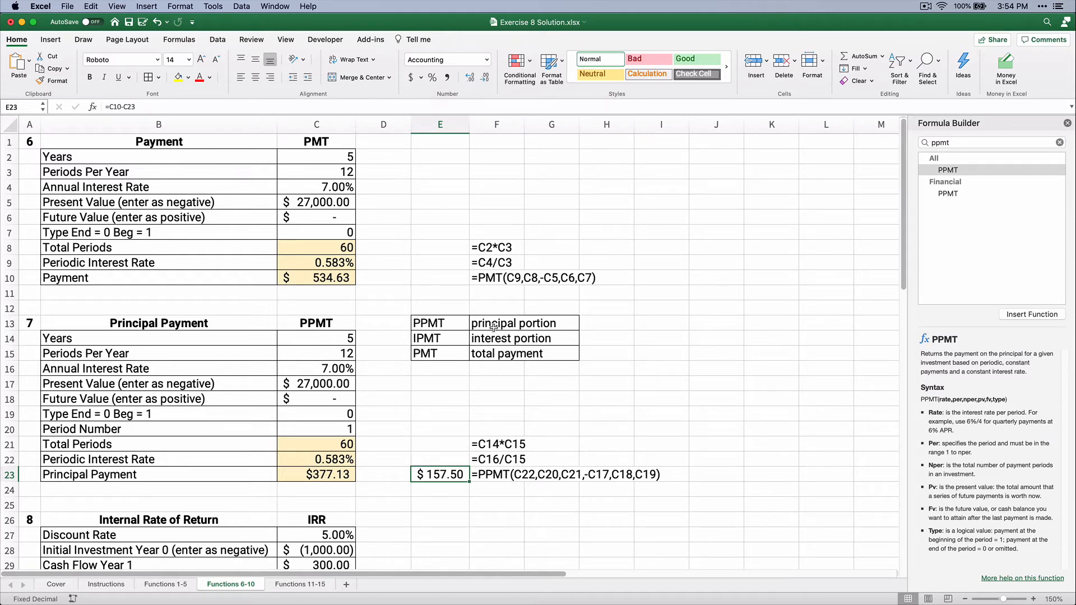
{"action": "key", "text": "super+z"}
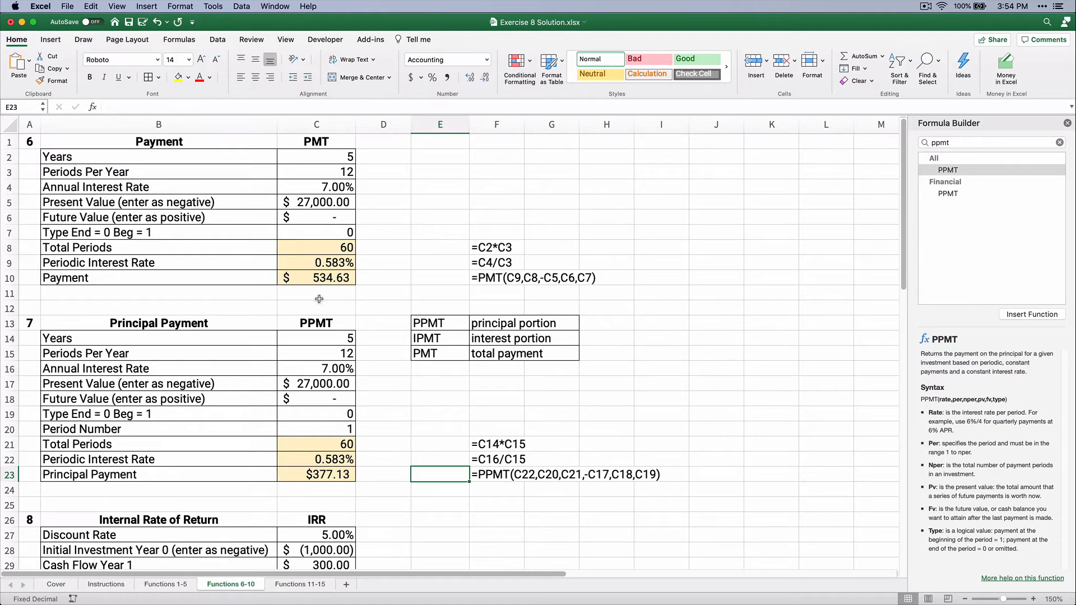
Copy the Net Present Value investment and cash flows C36:C40 from Functions 1-5 into the IRR section's C28:C32 on Functions 6-10.
{"action": "scroll", "coordinate": [132, 353], "scroll_direction": "down", "scroll_amount": 3}
{"action": "scroll", "coordinate": [133, 354], "scroll_direction": "down", "scroll_amount": 6}
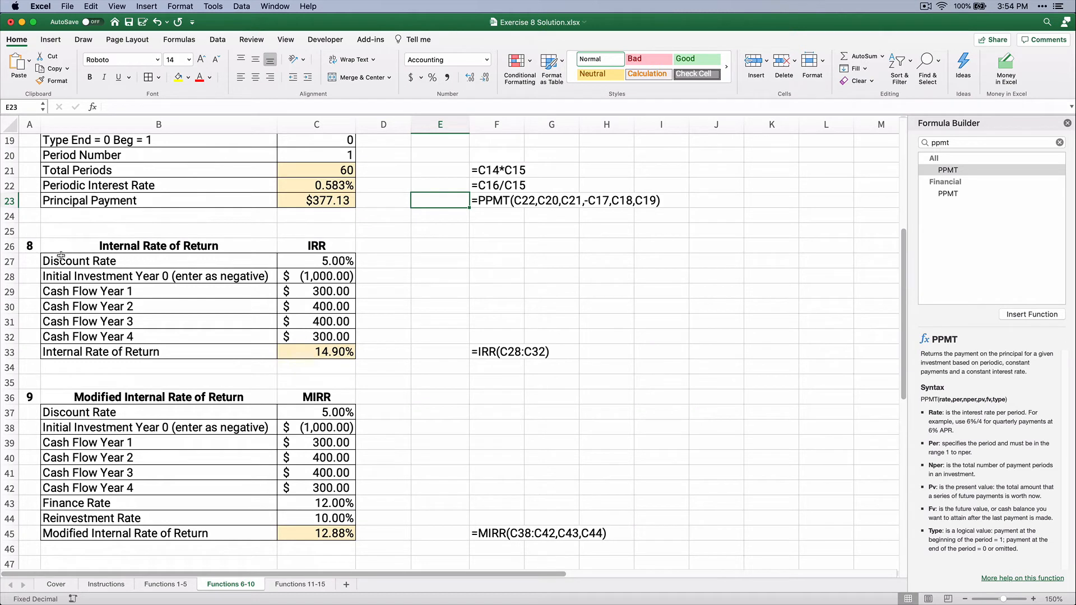
{"action": "left_click", "coordinate": [295, 278]}
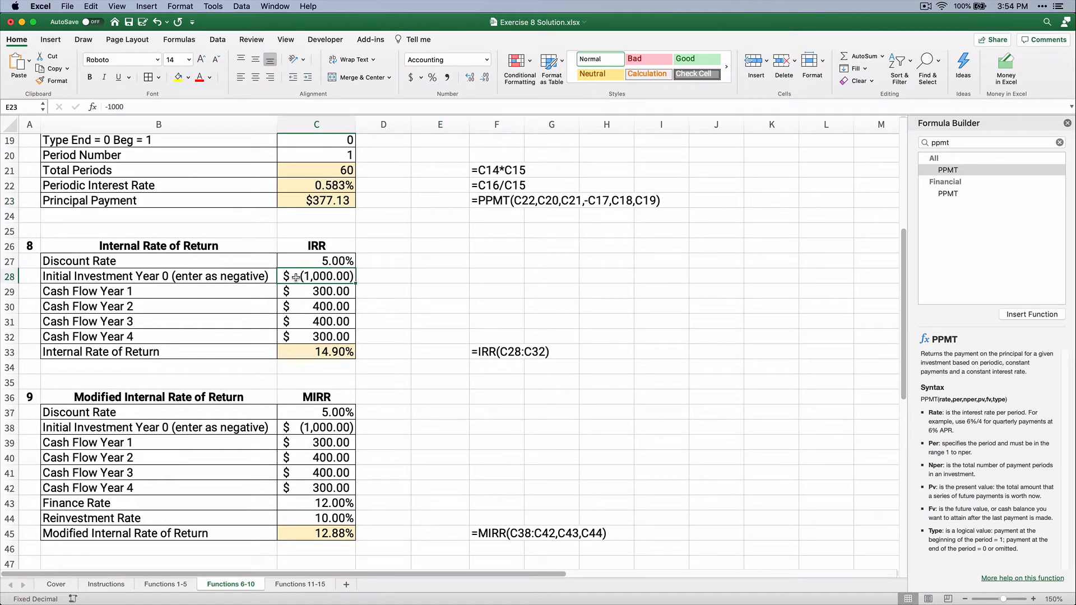
{"action": "left_click_drag", "start_coordinate": [296, 278], "coordinate": [294, 337]}
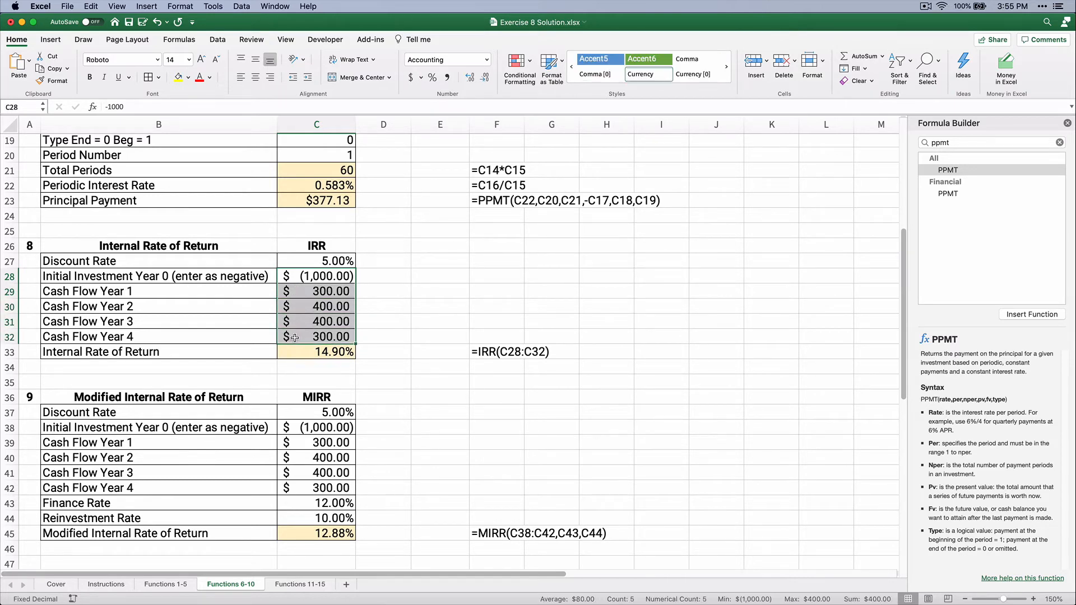
{"action": "left_click", "coordinate": [160, 586]}
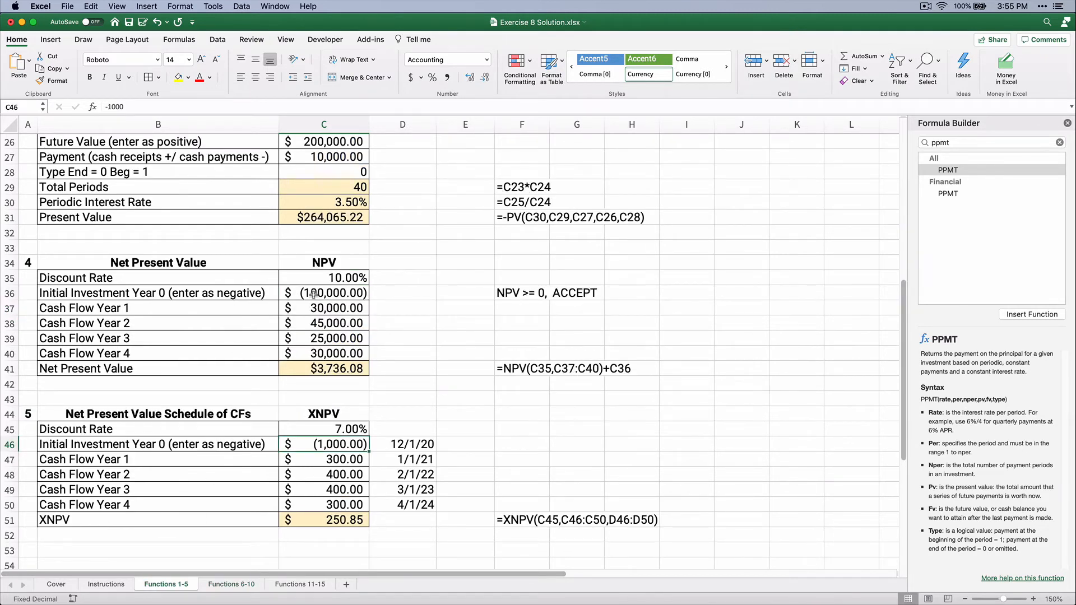
{"action": "left_click_drag", "start_coordinate": [323, 294], "coordinate": [339, 350]}
{"action": "key", "text": "super+c"}
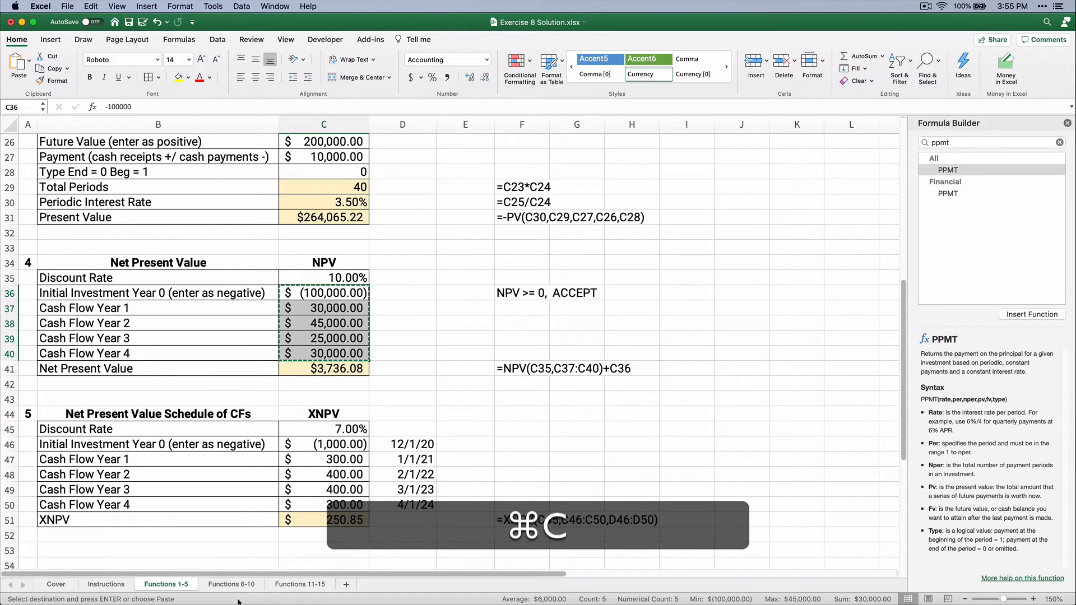
{"action": "left_click", "coordinate": [235, 586]}
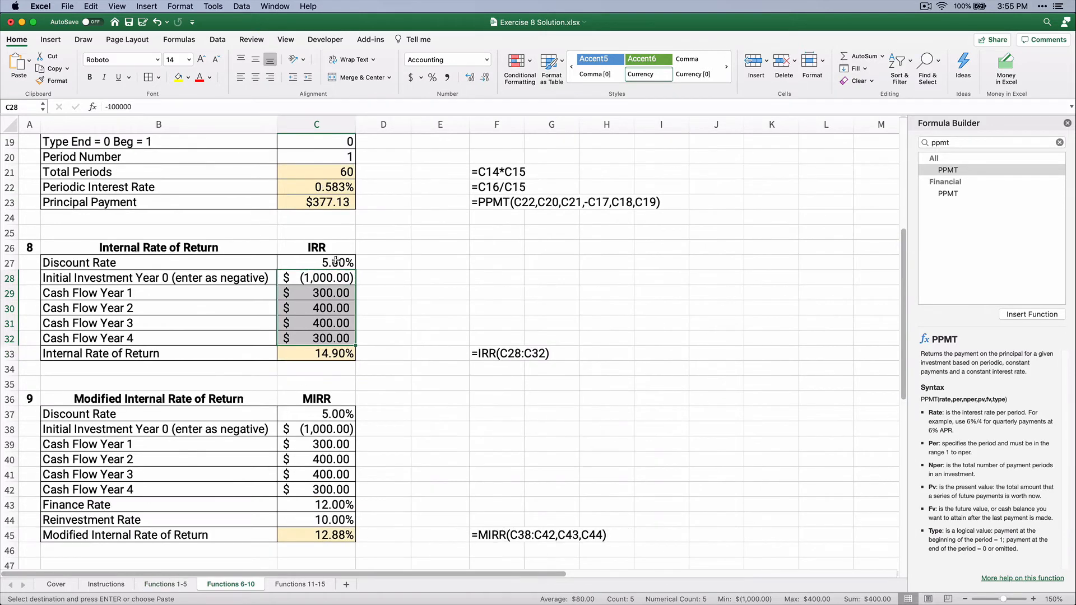
{"action": "left_click", "coordinate": [307, 278]}
{"action": "key", "text": "super+v"}
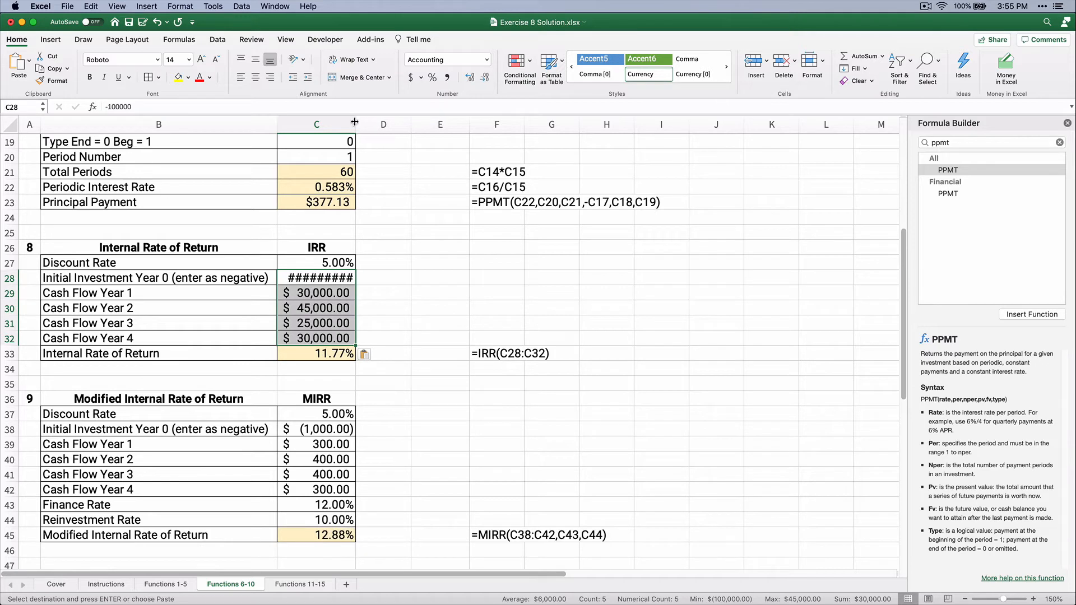
Widen column C slightly so the initial investment amount in C28 fits, and go through the pasted cash flows in the IRR section.
{"action": "left_click_drag", "start_coordinate": [355, 122], "coordinate": [363, 121]}
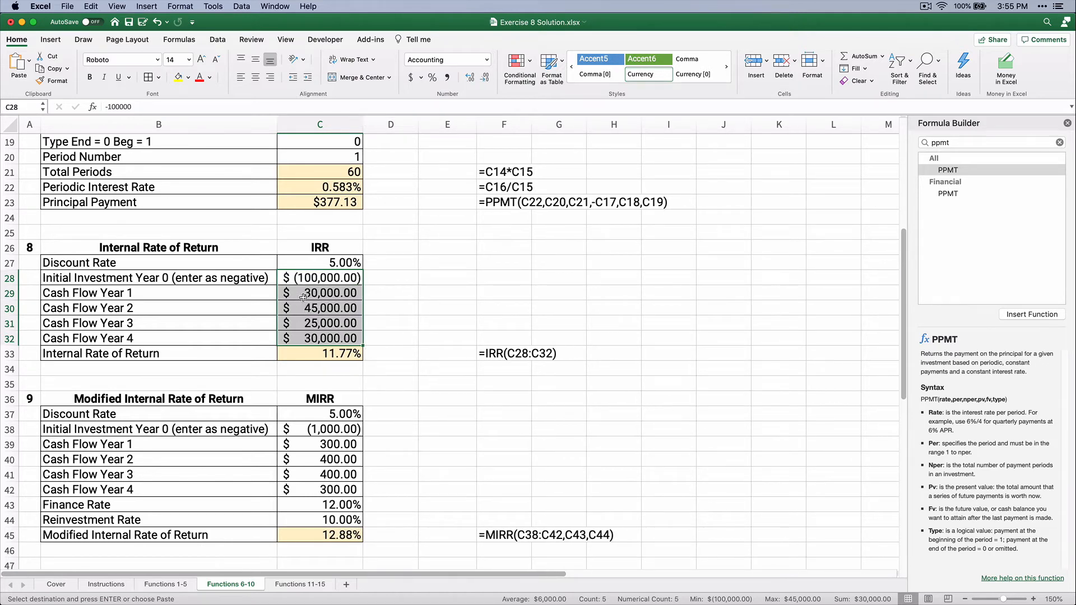
{"action": "left_click", "coordinate": [304, 297]}
{"action": "left_click", "coordinate": [305, 309]}
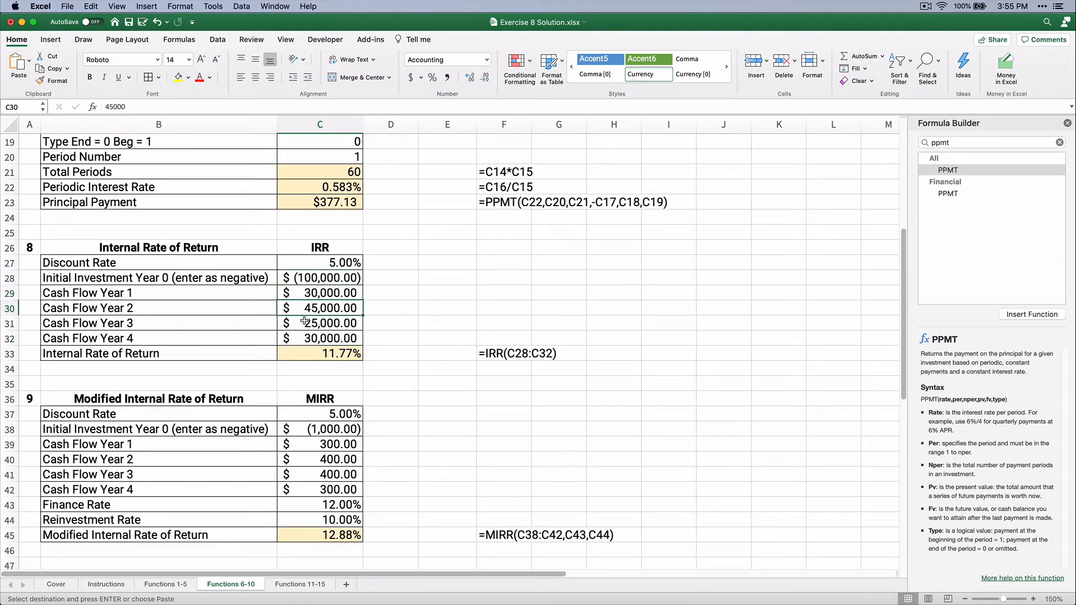
{"action": "left_click", "coordinate": [305, 322]}
{"action": "left_click", "coordinate": [304, 336]}
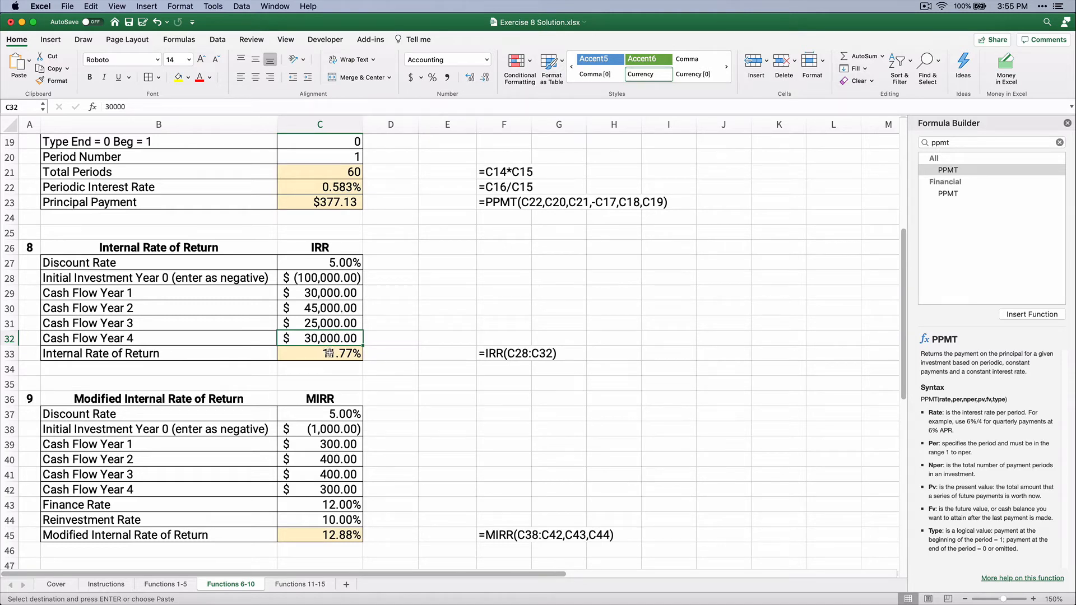
Try discount rates of 6% and 7% in C27 of the Internal Rate of Return section.
{"action": "left_click", "coordinate": [317, 263]}
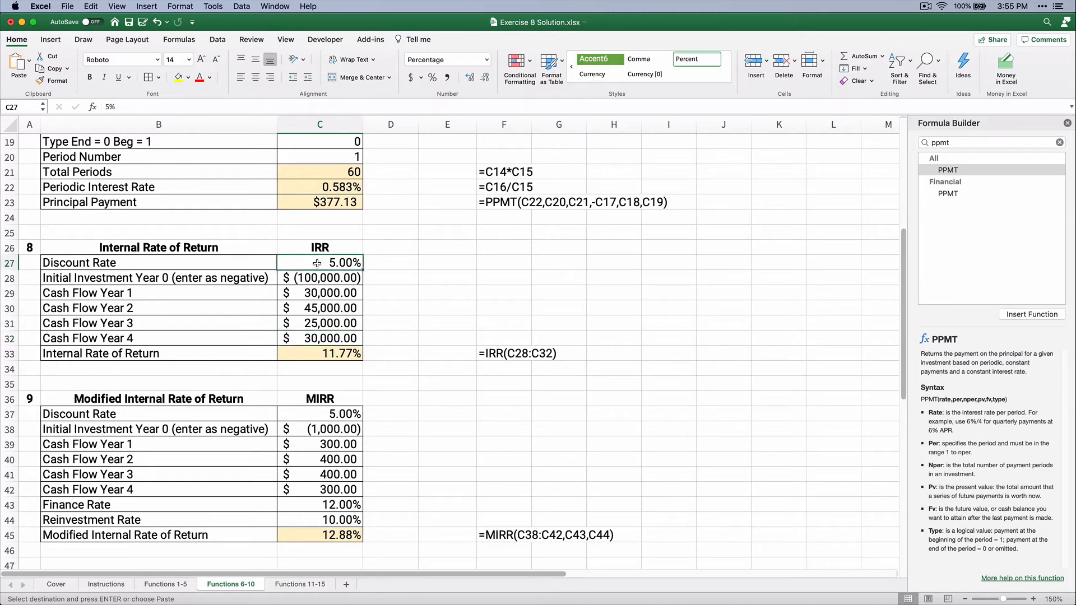
{"action": "type", "text": "6"}
{"action": "key", "text": "Return"}
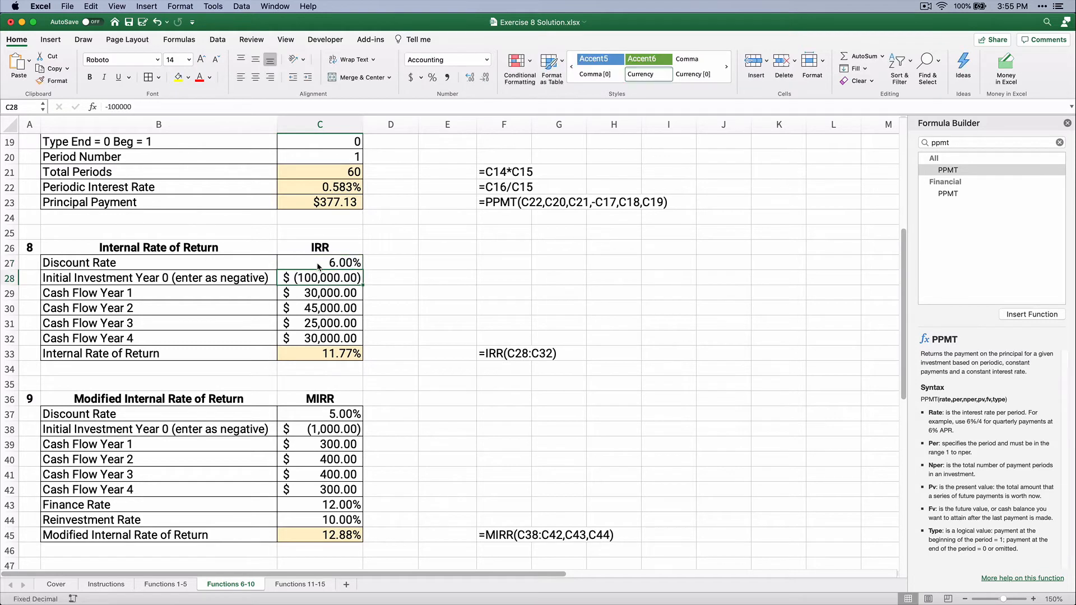
{"action": "left_click", "coordinate": [319, 263]}
{"action": "type", "text": "7"}
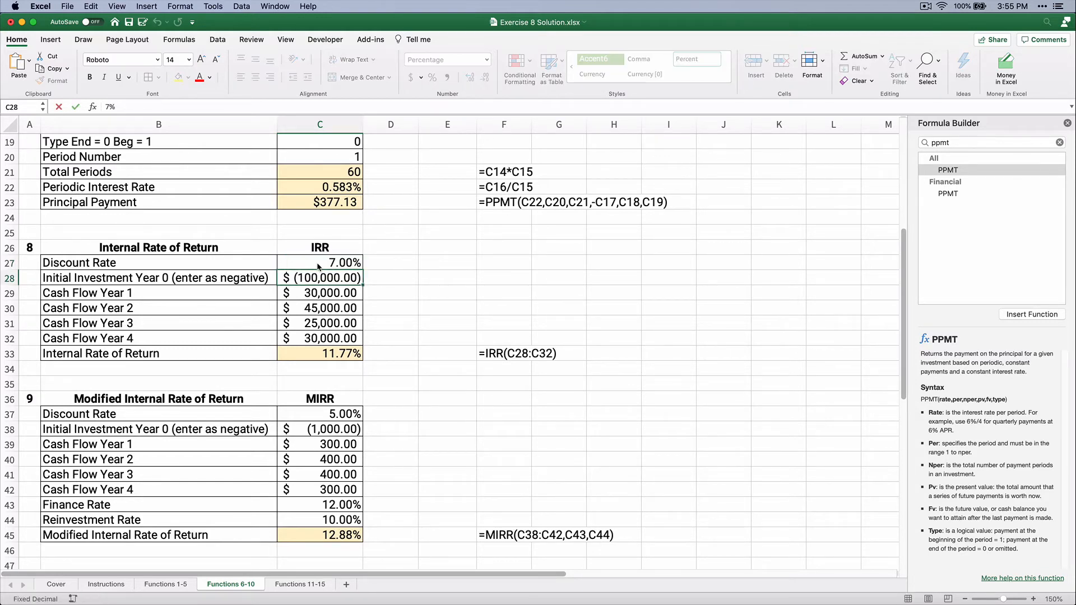
Set the Internal Rate of Return section's discount rate in C27 to 10%.
{"action": "left_click", "coordinate": [318, 263]}
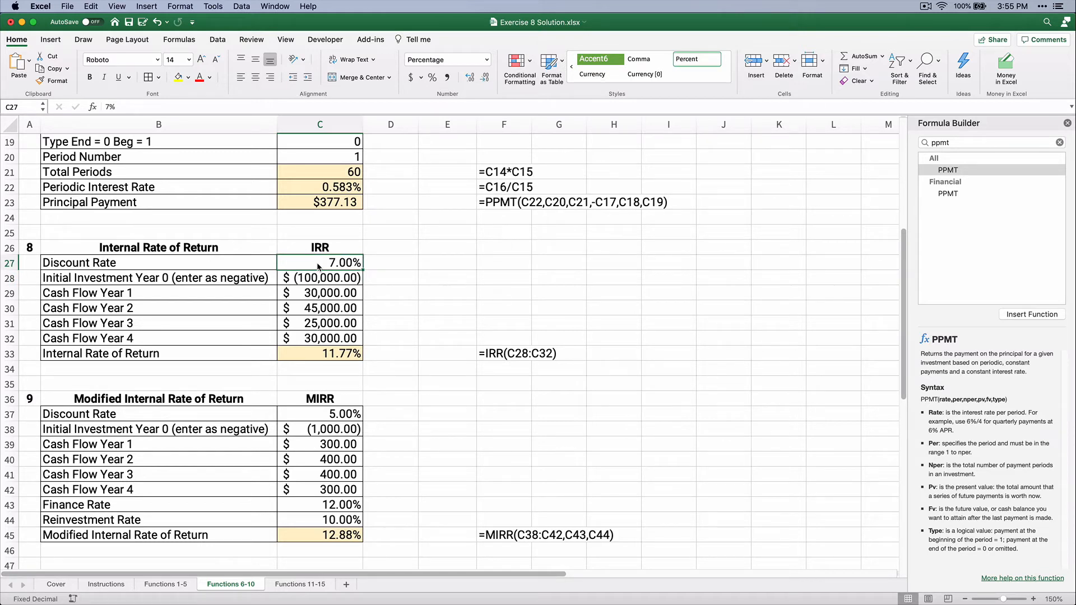
{"action": "type", "text": "10"}
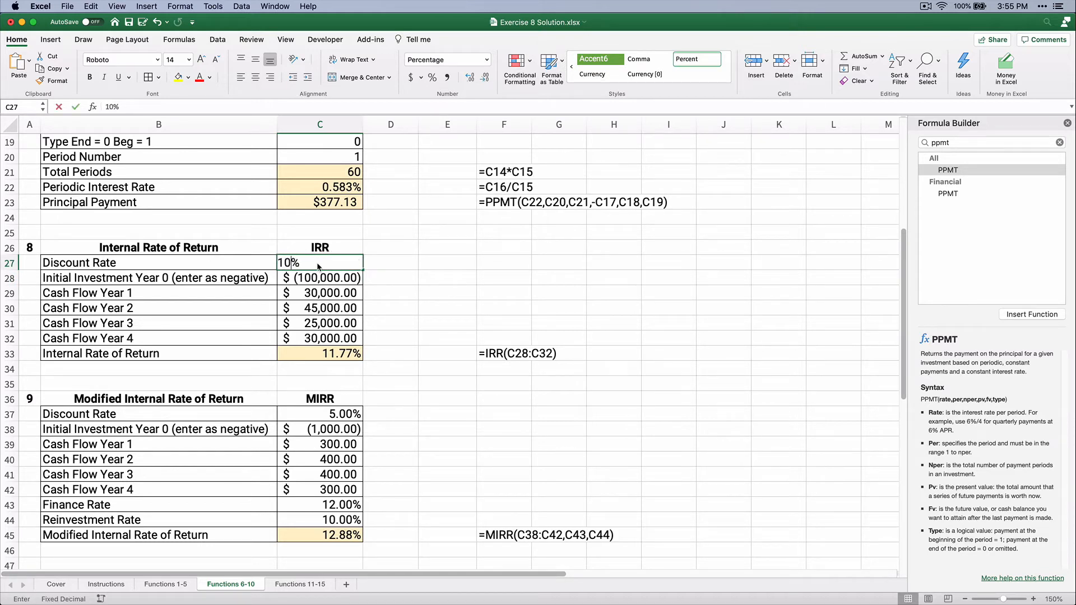
{"action": "key", "text": "Return"}
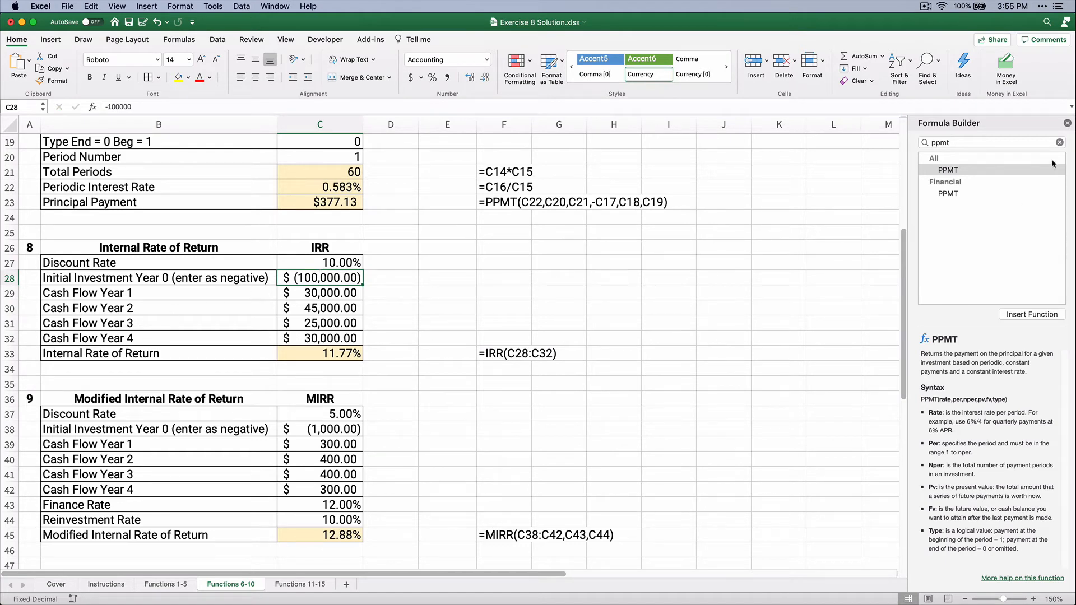
Clear the existing Internal Rate of Return formula in C33 and insert the IRR function there.
{"action": "double_click", "coordinate": [959, 140]}
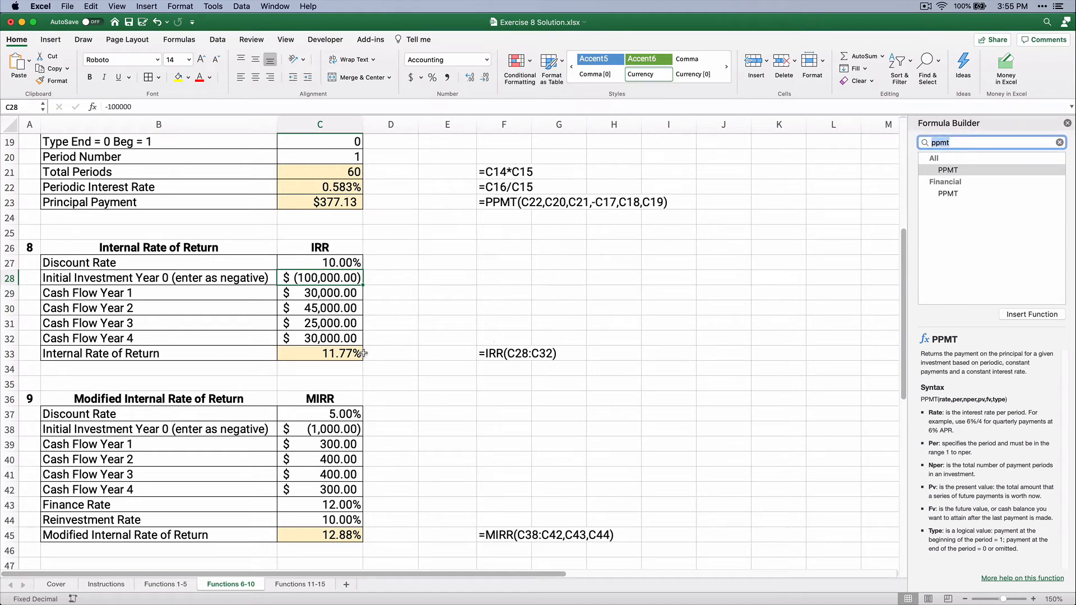
{"action": "key", "text": "BackSpace"}
{"action": "left_click", "coordinate": [307, 353]}
{"action": "key", "text": "Delete"}
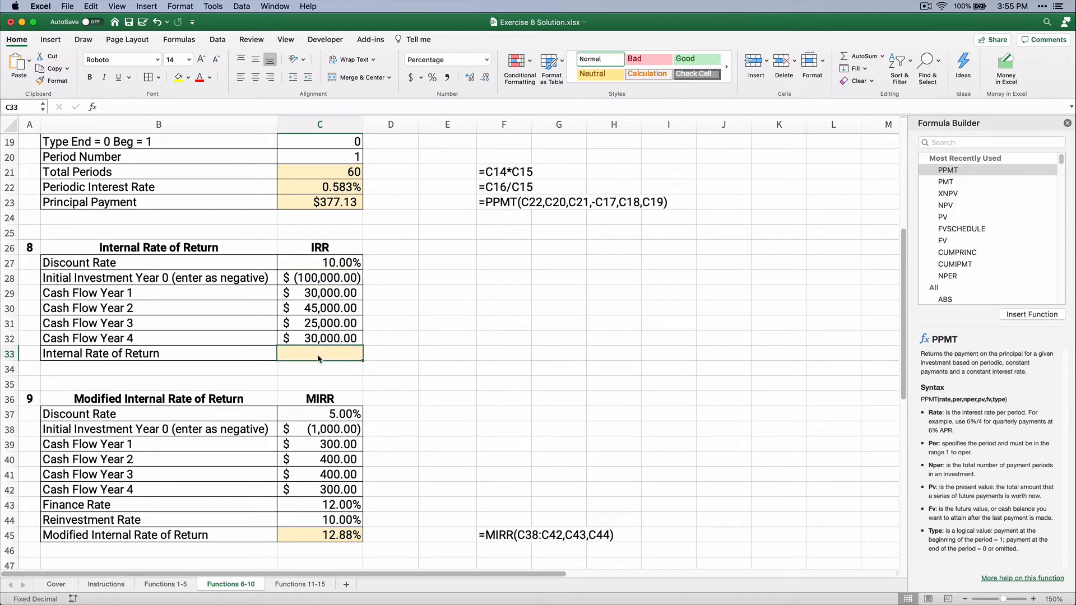
{"action": "left_click", "coordinate": [959, 142]}
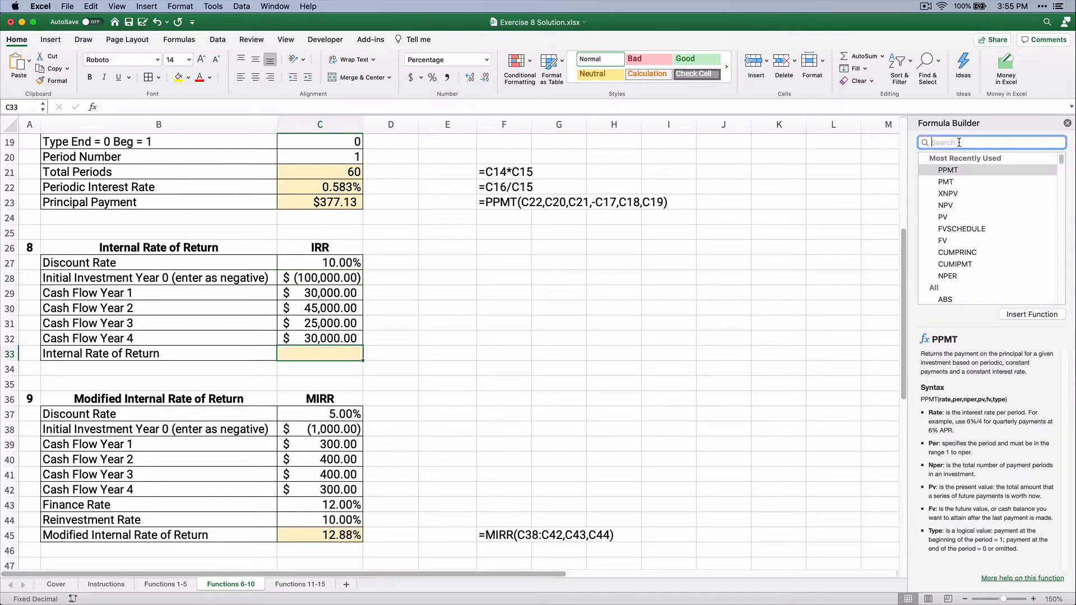
{"action": "type", "text": "irr"}
{"action": "double_click", "coordinate": [972, 170]}
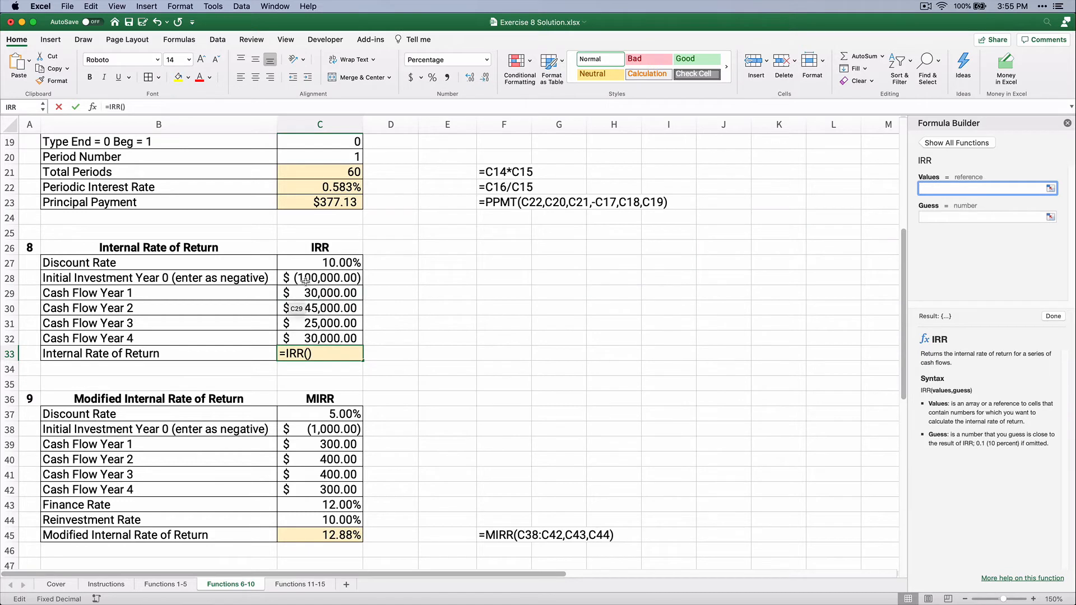
Set the IRR arguments Values to C28:C32 and Guess to C27, and complete the formula.
{"action": "left_click_drag", "start_coordinate": [303, 277], "coordinate": [300, 337]}
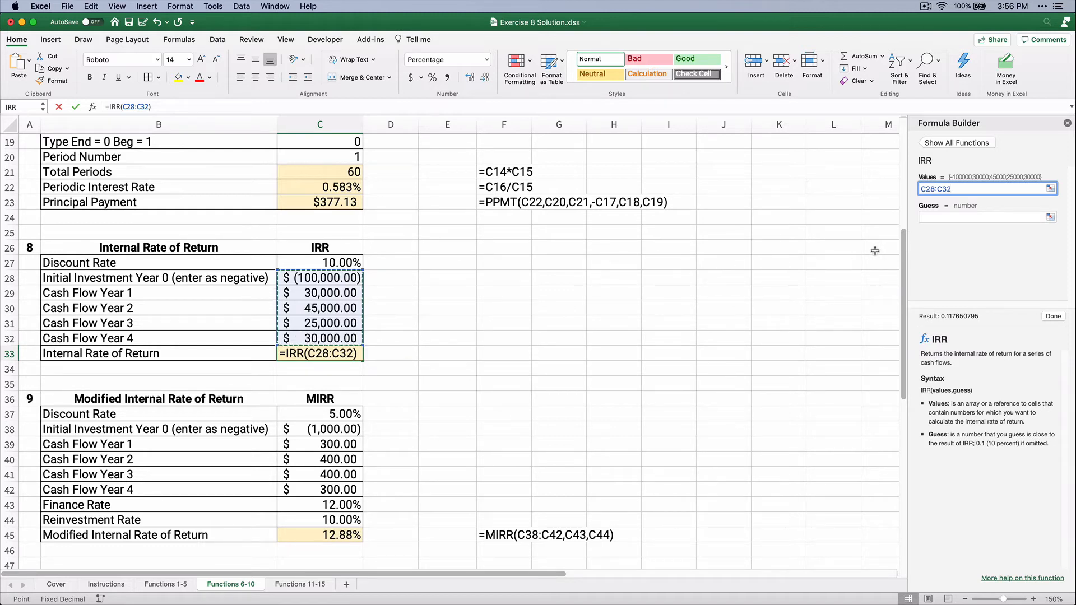
{"action": "left_click", "coordinate": [941, 220]}
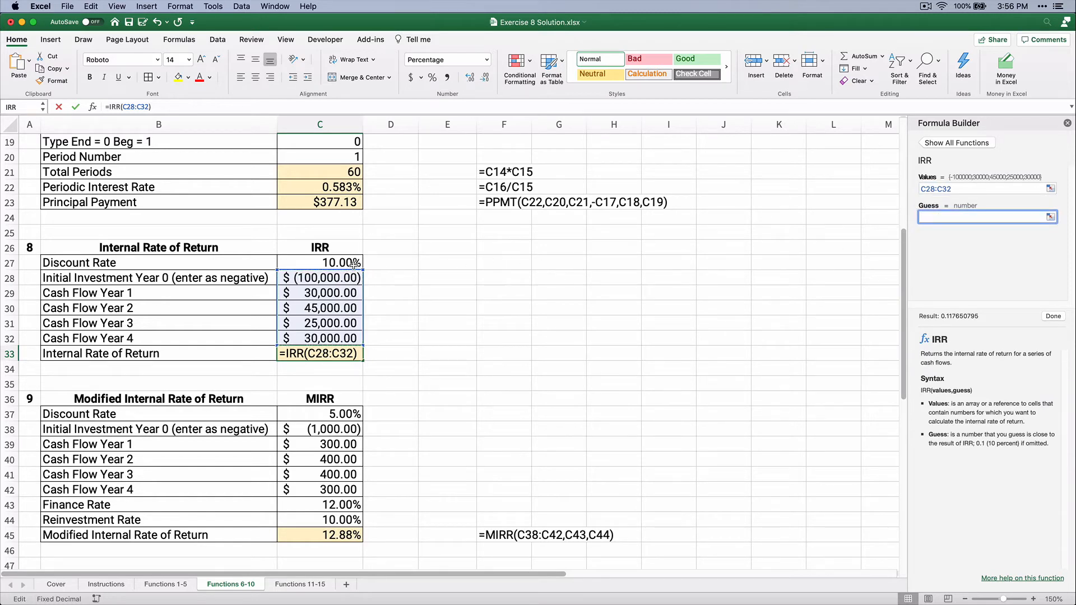
{"action": "left_click", "coordinate": [324, 264]}
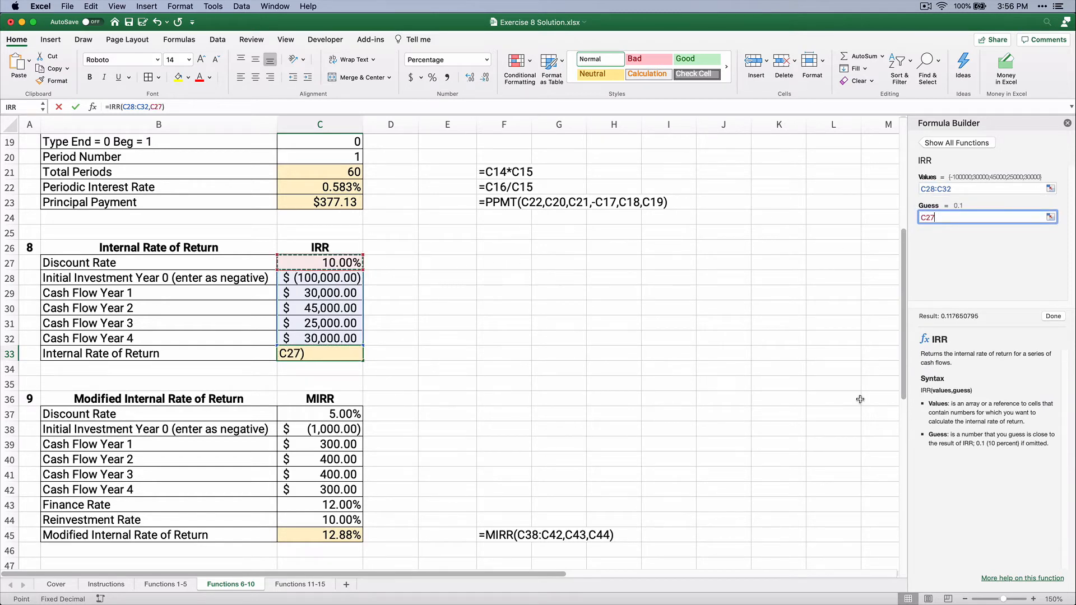
{"action": "left_click", "coordinate": [1054, 316]}
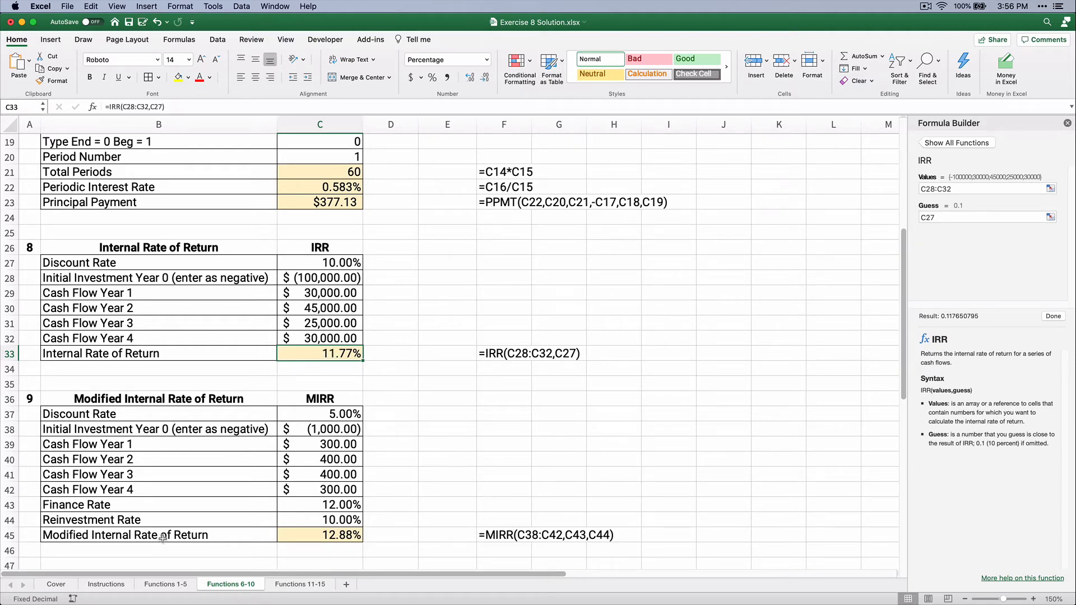
Try 11.77% as the XNPV discount rate in C45 on Functions 1-5, and undo the entry.
{"action": "left_click", "coordinate": [165, 584]}
{"action": "scroll", "coordinate": [227, 459], "scroll_direction": "down", "scroll_amount": 1}
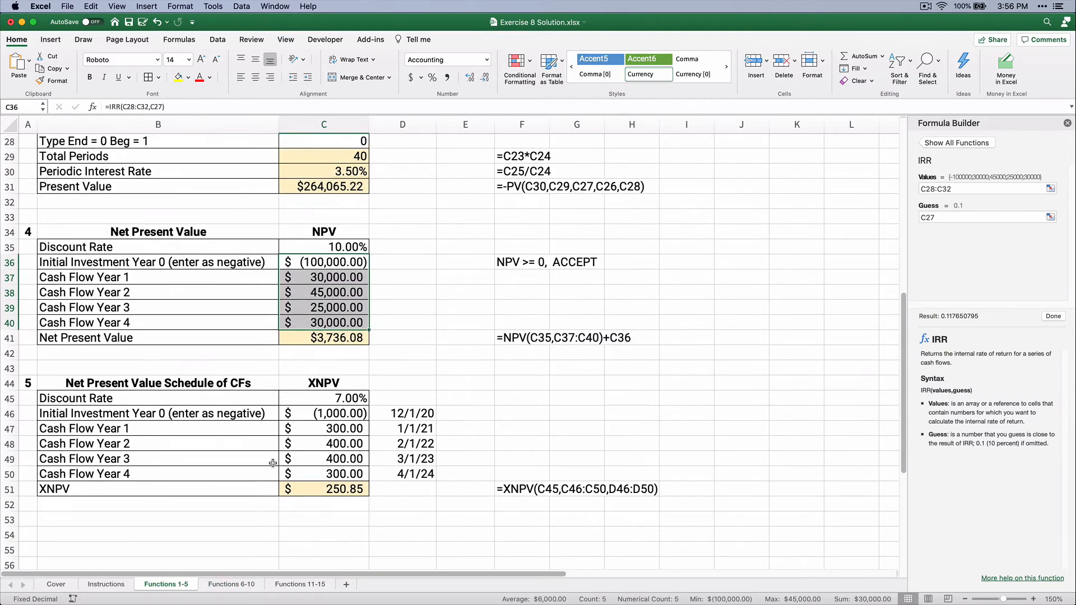
{"action": "left_click", "coordinate": [320, 489]}
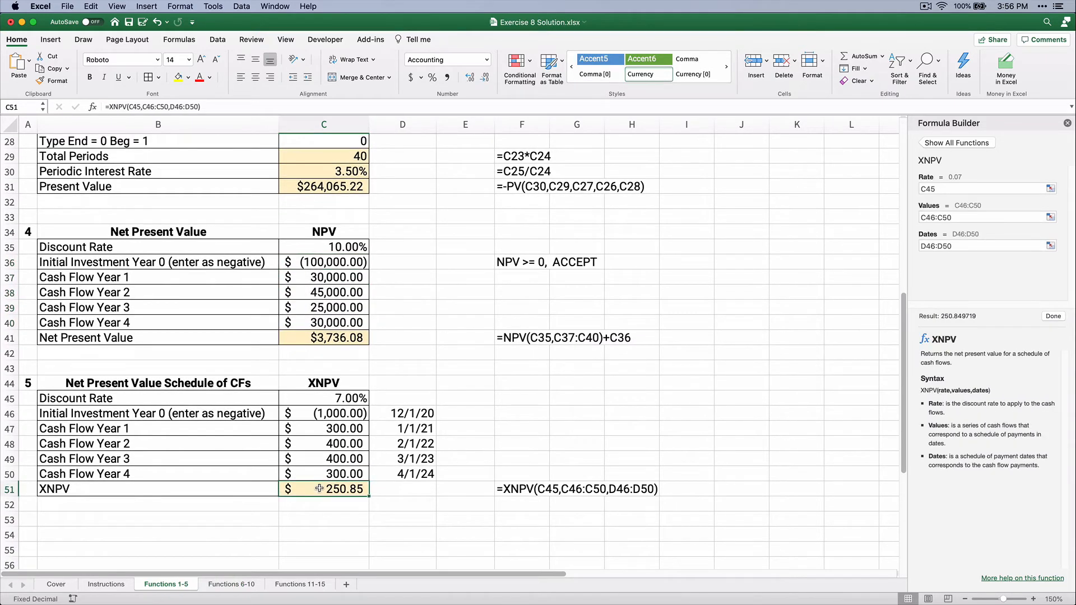
{"action": "left_click", "coordinate": [311, 401]}
{"action": "type", "text": "11.77"}
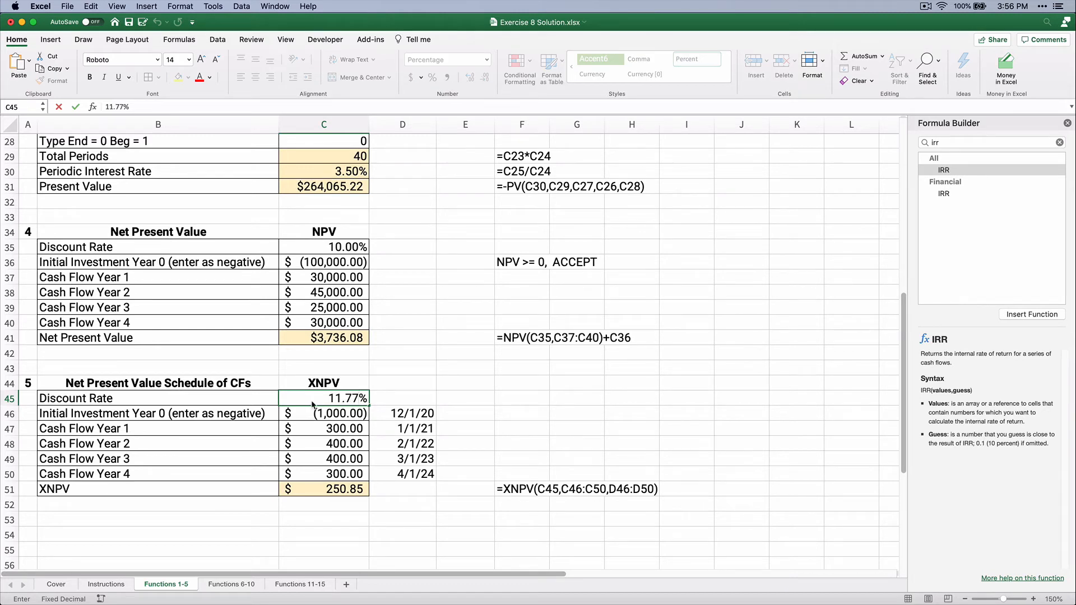
{"action": "key", "text": "Return"}
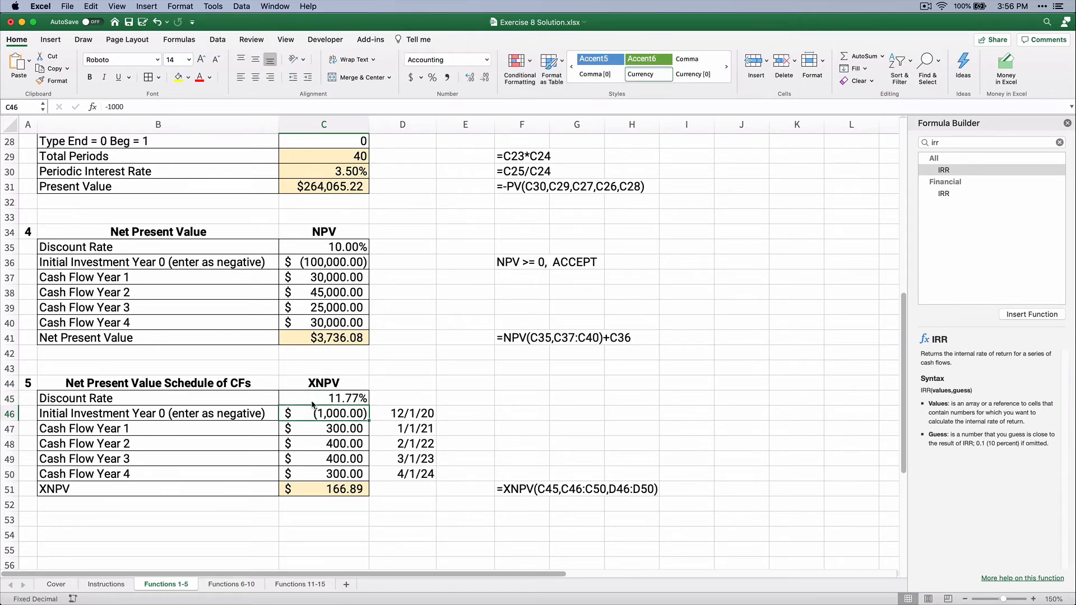
{"action": "key", "text": "super+z"}
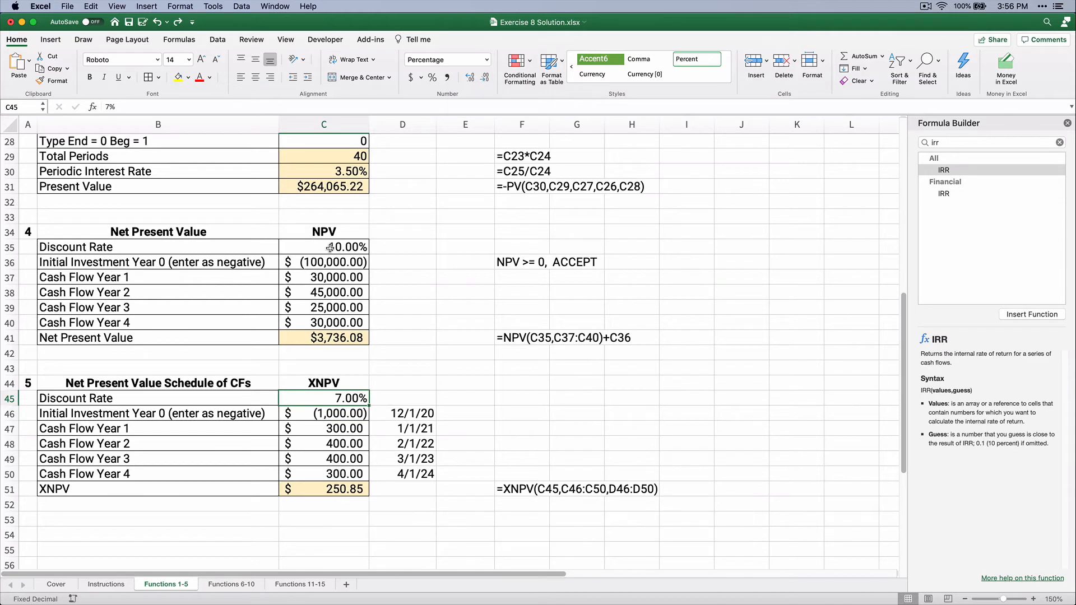
Set the Net Present Value discount rate in C35 on Functions 1-5 to 11.77%.
{"action": "left_click", "coordinate": [333, 248]}
{"action": "type", "text": "11.77"}
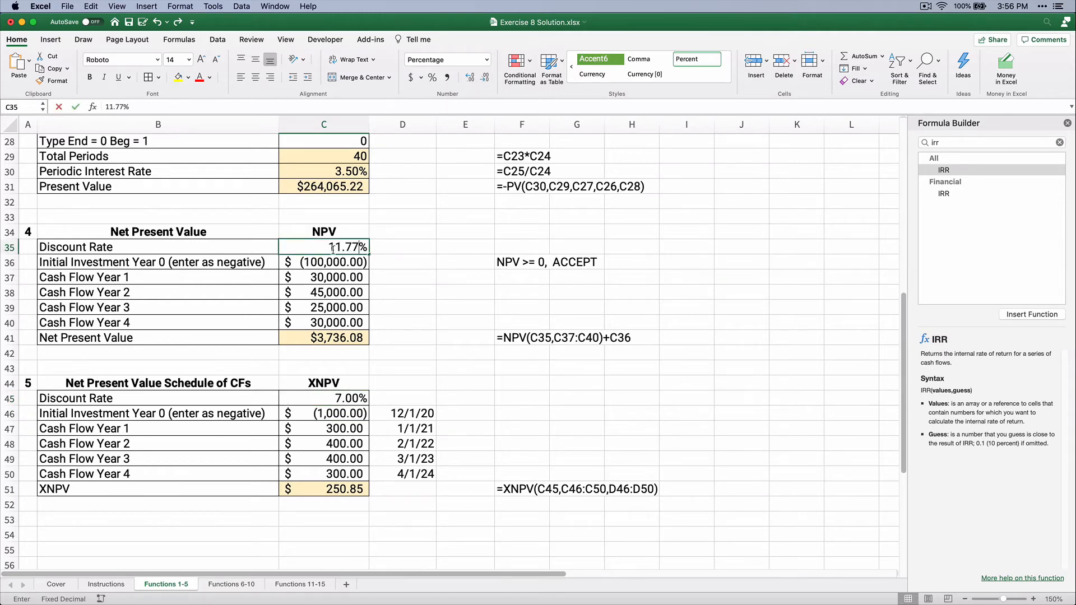
{"action": "key", "text": "Return"}
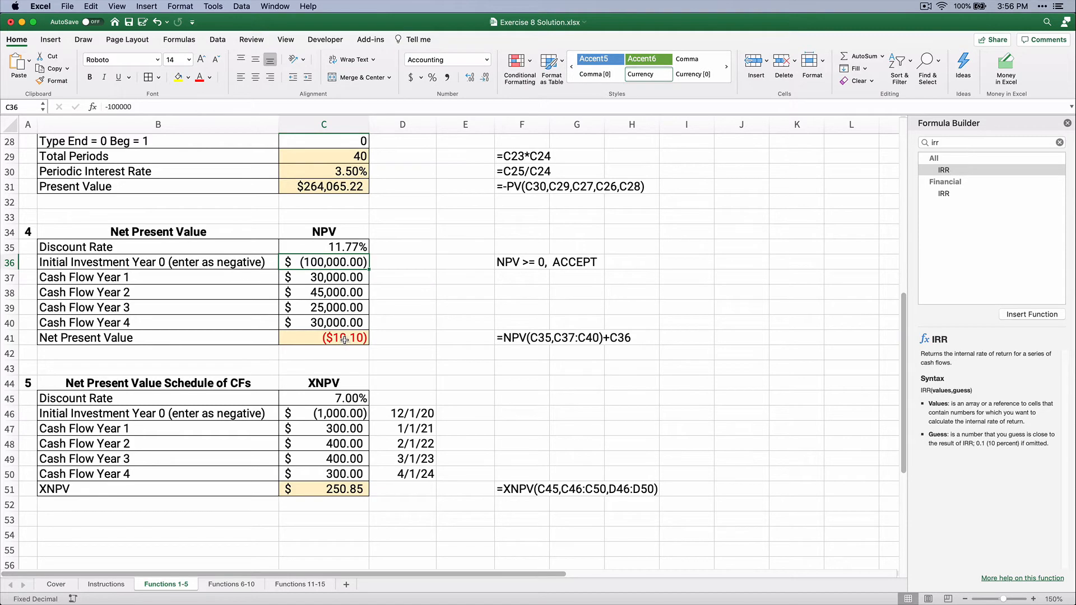
Copy the Internal Rate of Return from C33 on Functions 6-10 and paste it into the NPV discount rate C35 on Functions 1-5.
{"action": "left_click", "coordinate": [245, 586]}
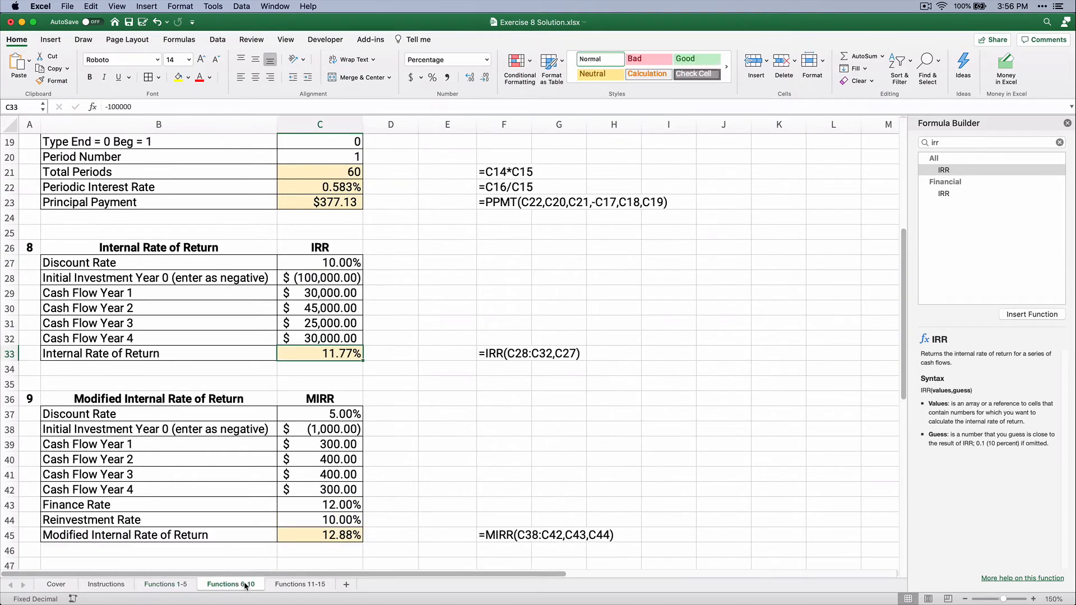
{"action": "left_click", "coordinate": [311, 351]}
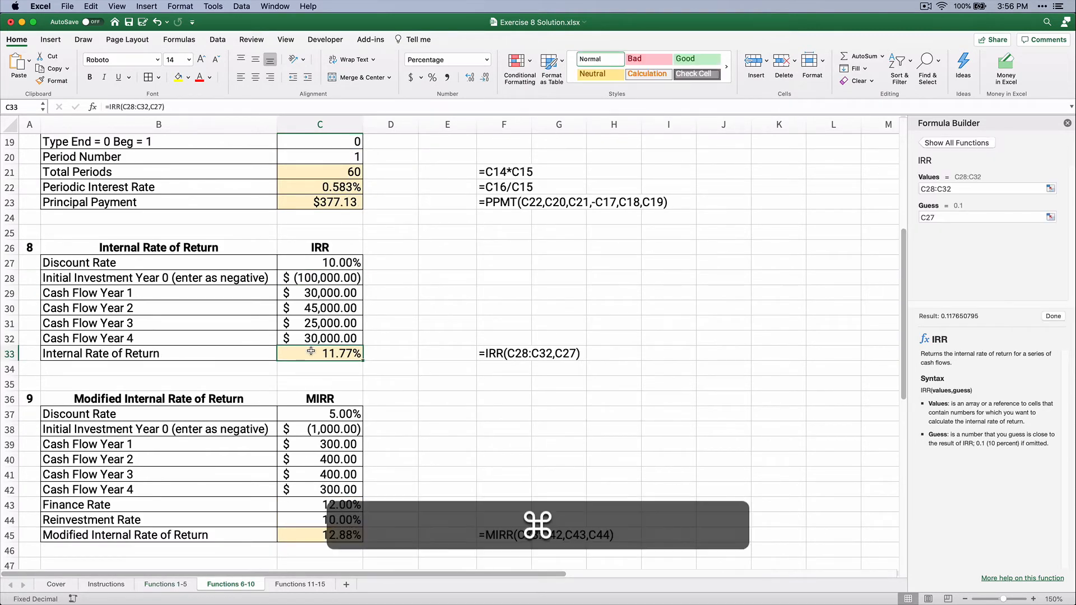
{"action": "key", "text": "super+c"}
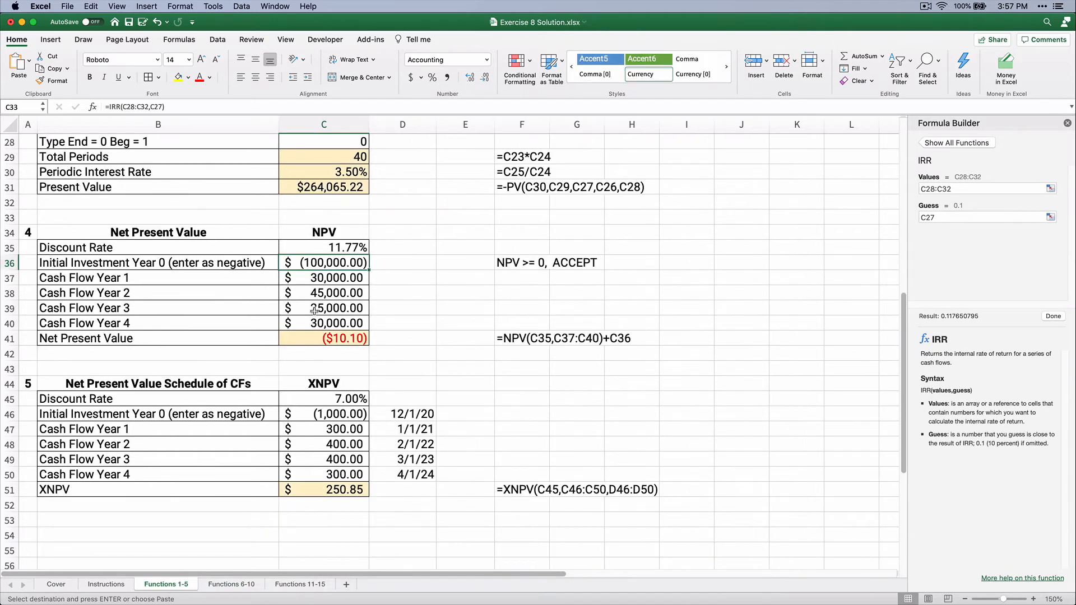
{"action": "left_click", "coordinate": [323, 248]}
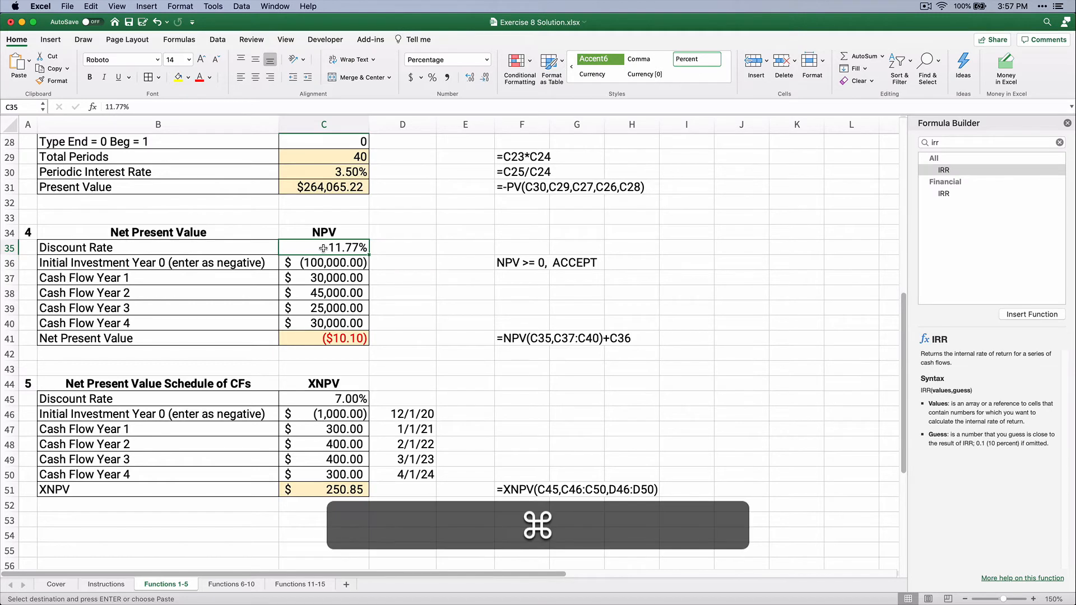
{"action": "key", "text": "super+v"}
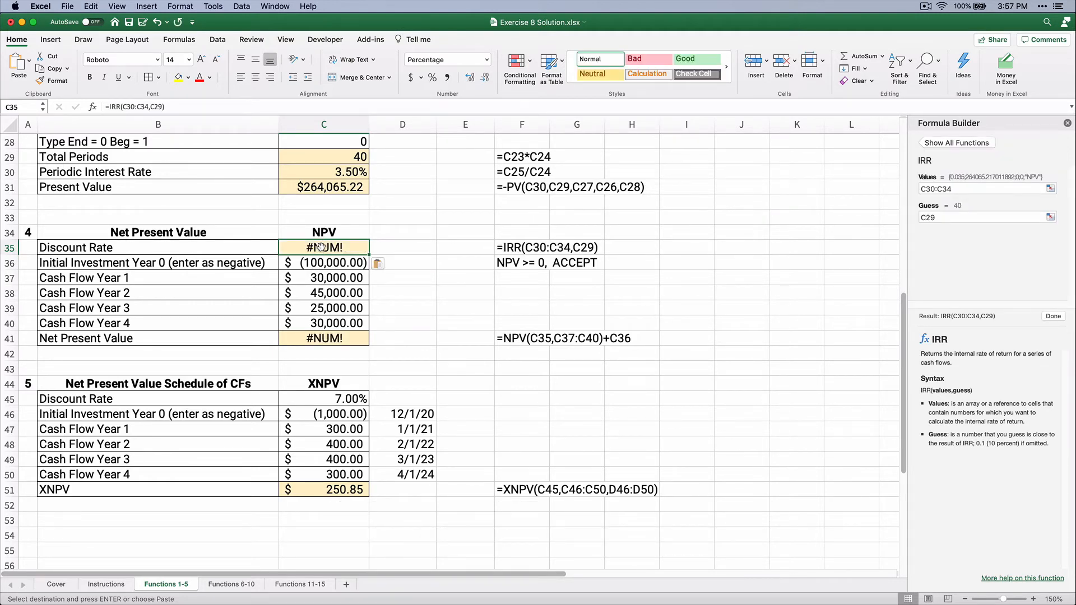
{"action": "key", "text": "super+v"}
Paste the copied internal rate of return into C35 as values only, and check the Net Present Value in C41.
{"action": "right_click", "coordinate": [323, 249]}
{"action": "mouse_move", "coordinate": [354, 286]}
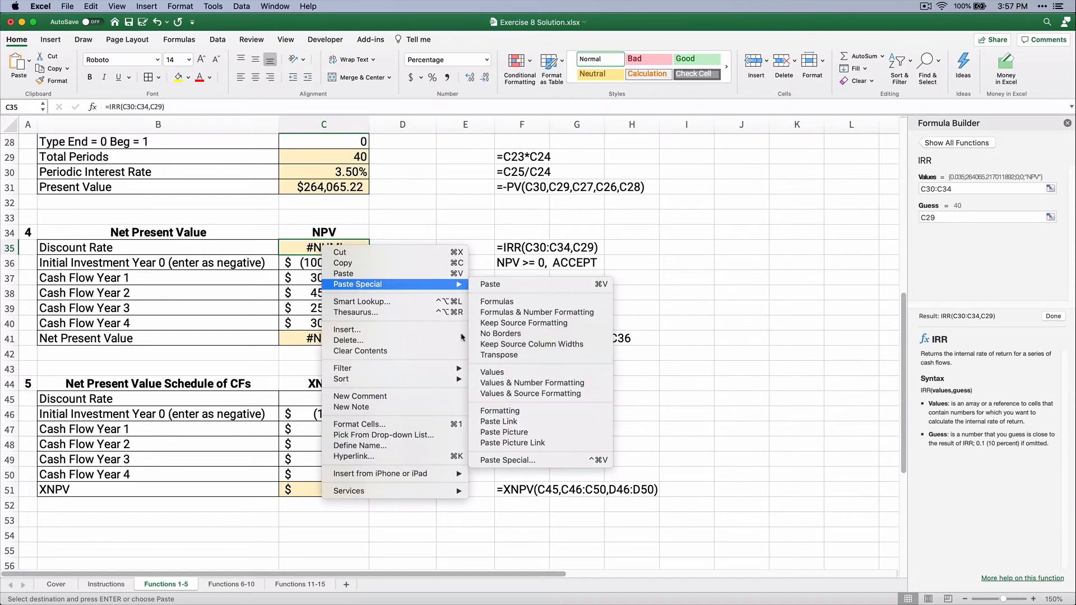
{"action": "left_click", "coordinate": [493, 372]}
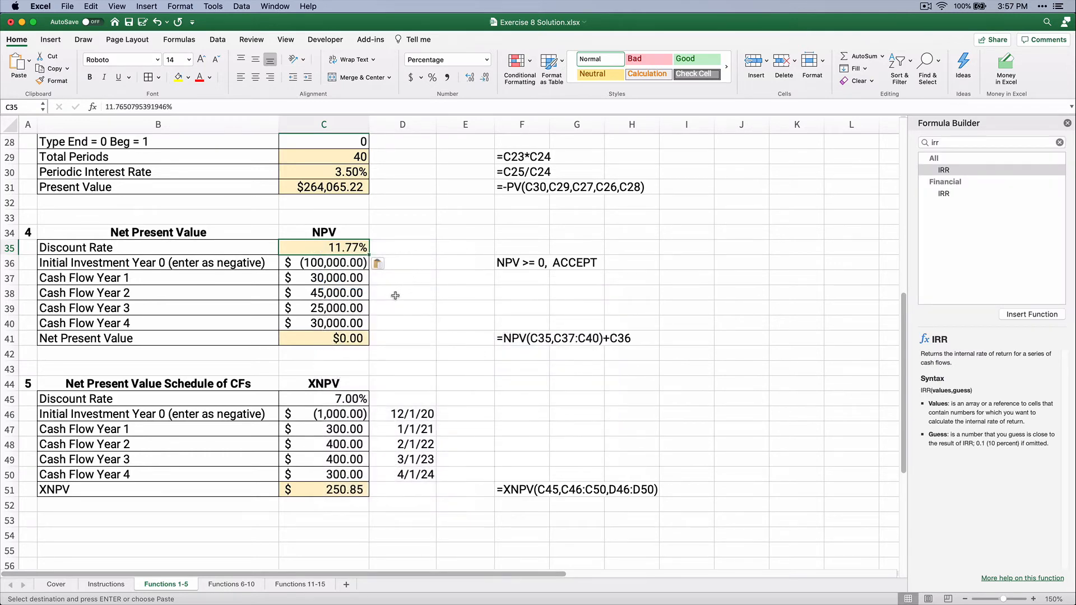
{"action": "left_click", "coordinate": [348, 338]}
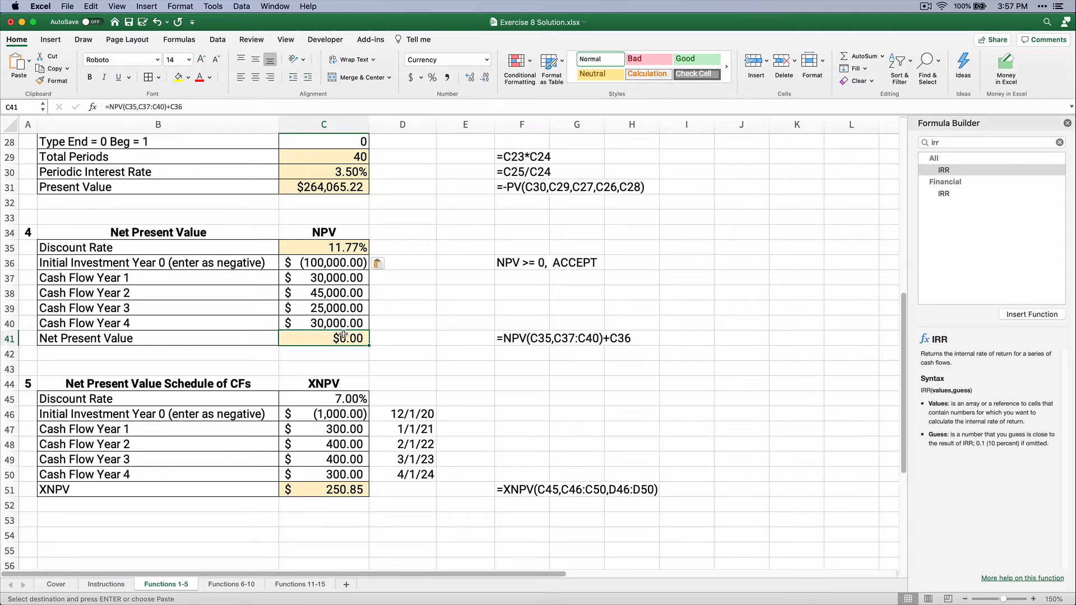
Set the Net Present Value discount rate in C35 to 10%, and return to the Functions 6-10 sheet.
{"action": "left_click", "coordinate": [339, 249]}
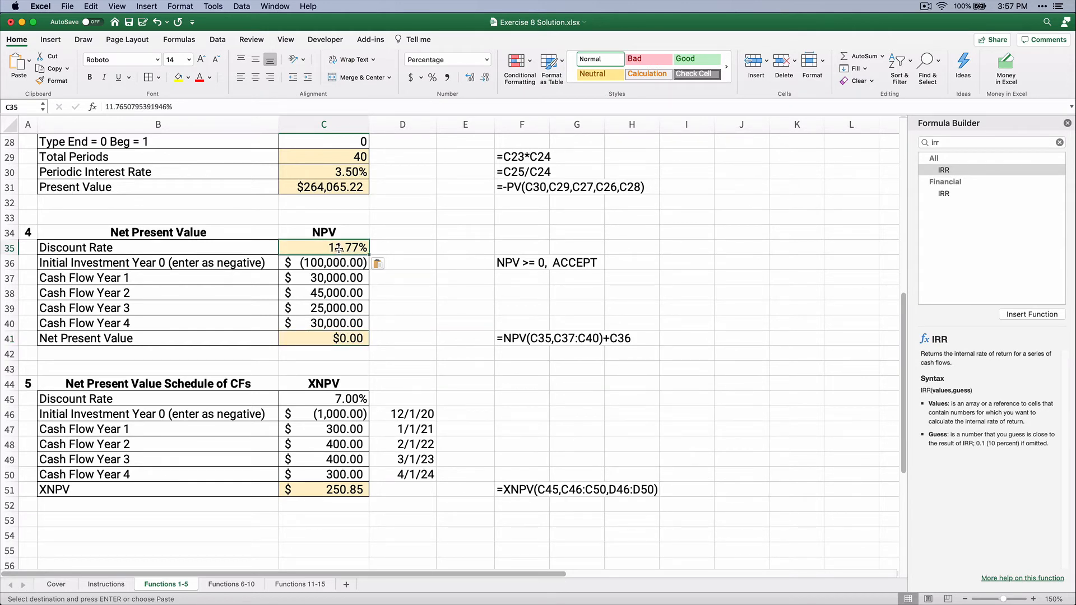
{"action": "type", "text": "10"}
{"action": "key", "text": "Return"}
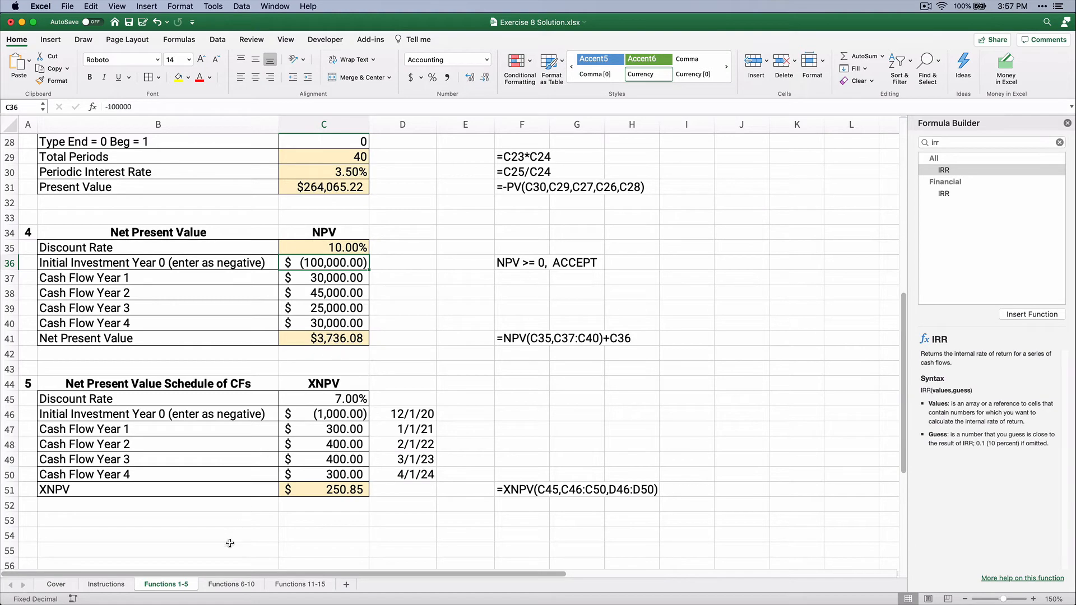
{"action": "key", "text": "ctrl+Page_Down"}
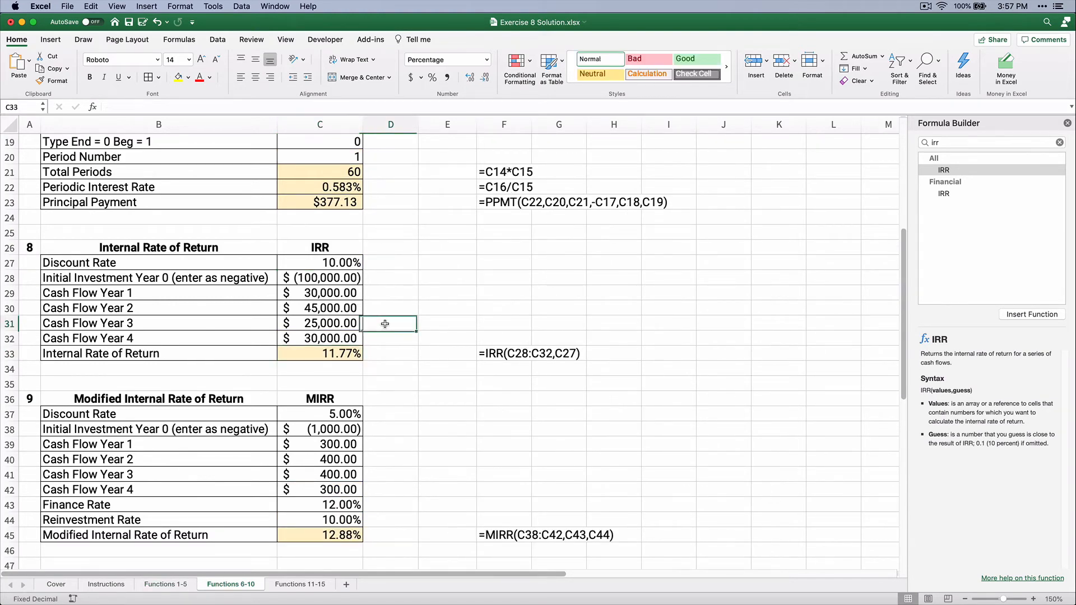
Examine the Internal Rate of Return inputs and formula in C33, and the Modified Internal Rate of Return formula in C45.
{"action": "left_click", "coordinate": [337, 265]}
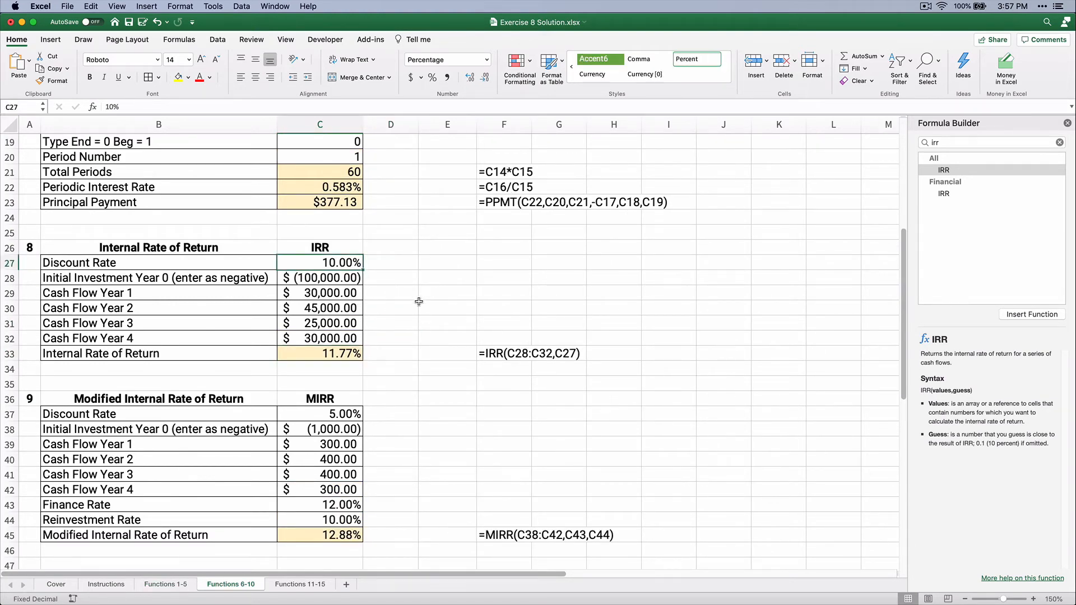
{"action": "left_click", "coordinate": [343, 355]}
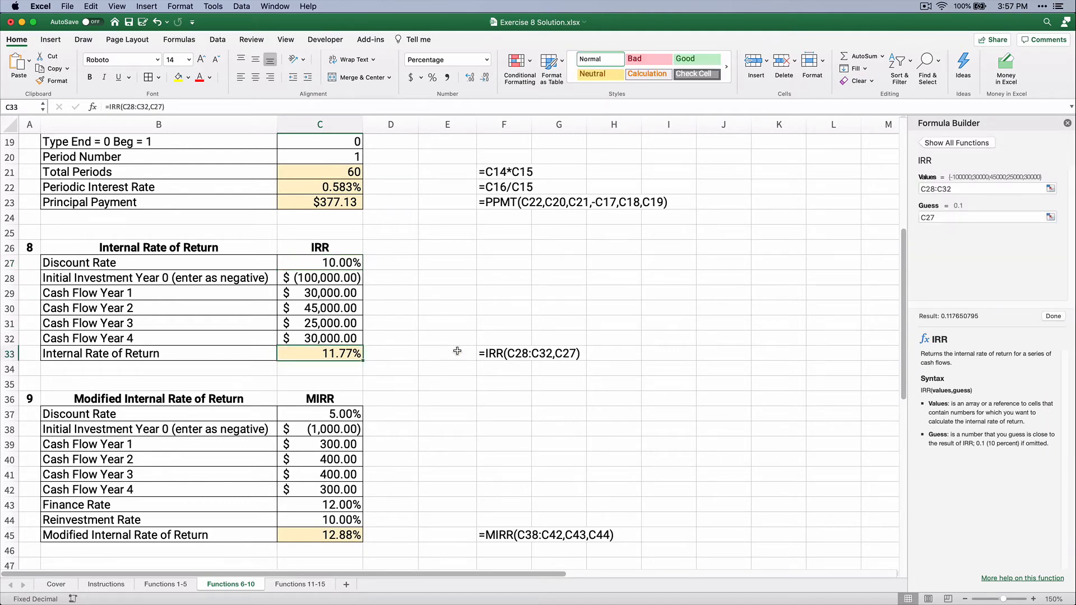
{"action": "scroll", "coordinate": [432, 327], "scroll_direction": "down", "scroll_amount": 3}
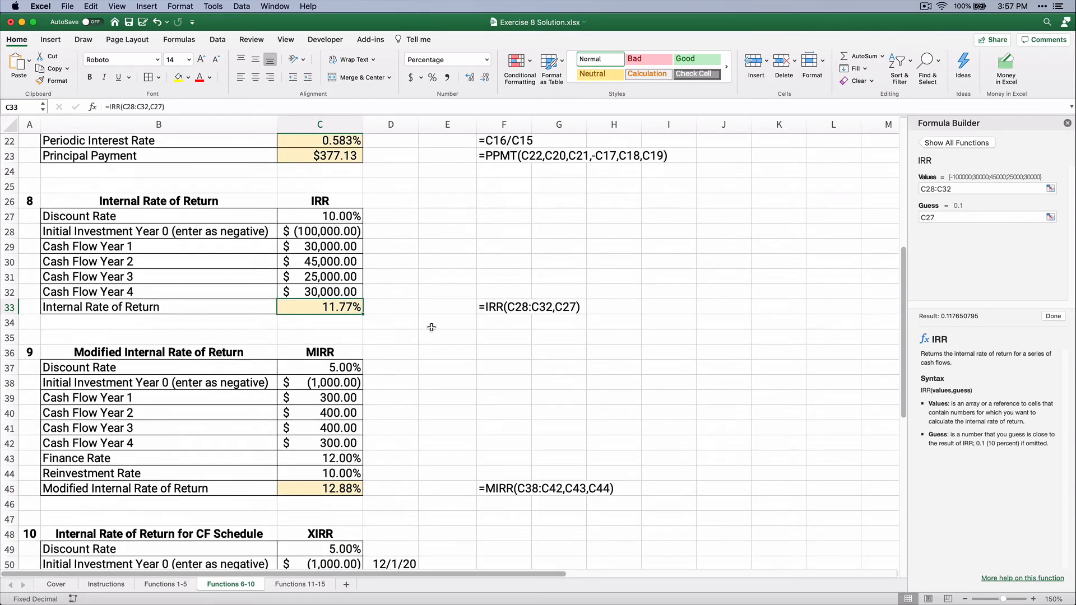
{"action": "scroll", "coordinate": [432, 327], "scroll_direction": "down", "scroll_amount": 5}
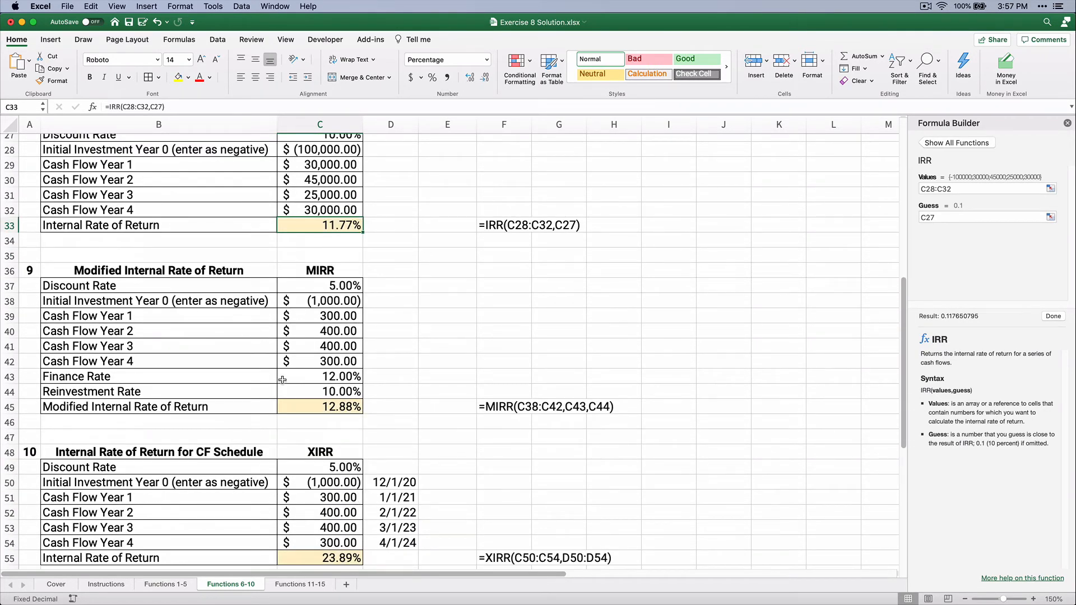
{"action": "scroll", "coordinate": [205, 323], "scroll_direction": "up", "scroll_amount": 2}
{"action": "scroll", "coordinate": [205, 324], "scroll_direction": "up", "scroll_amount": 2}
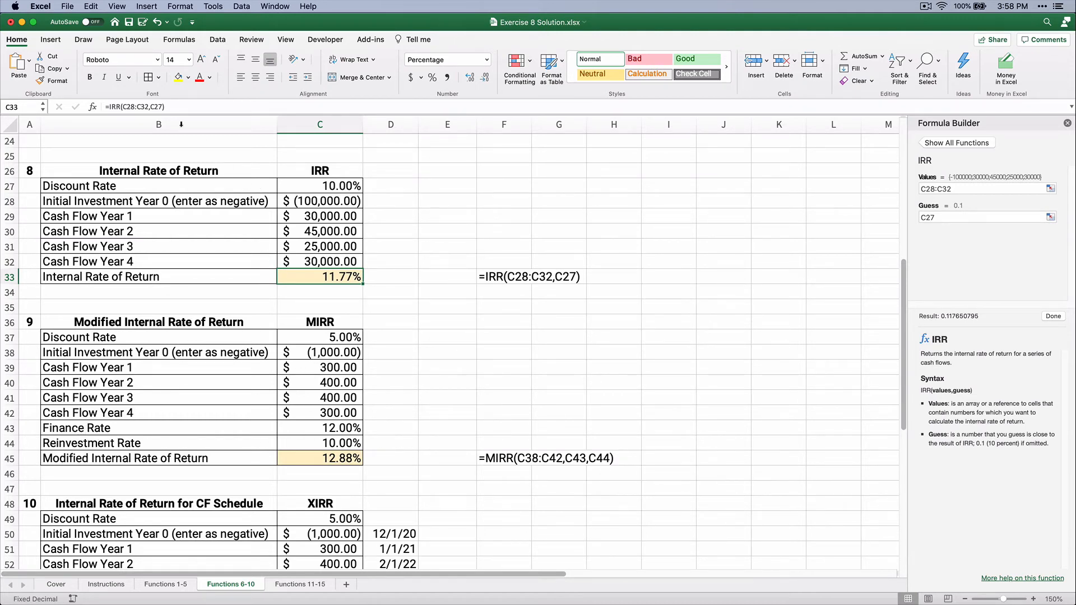
{"action": "left_click", "coordinate": [308, 455]}
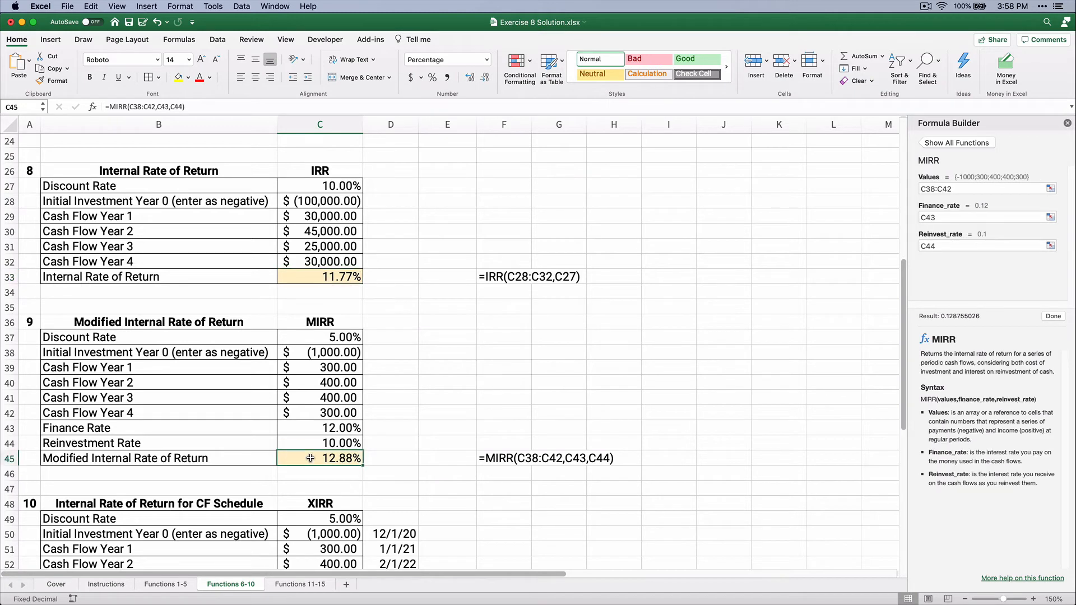
{"action": "left_click", "coordinate": [130, 107]}
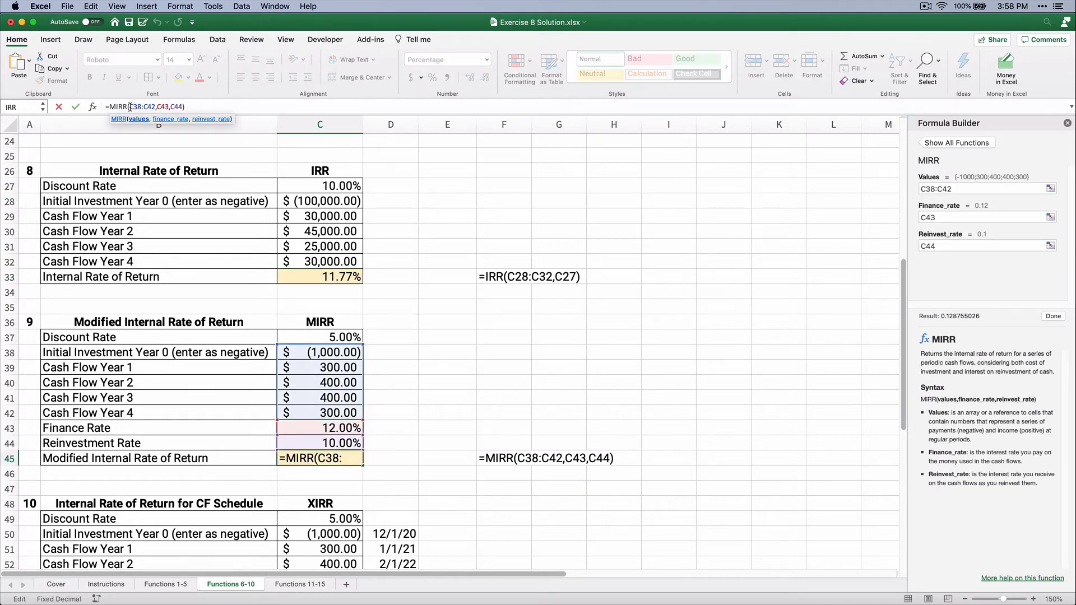
{"action": "key", "text": "Return"}
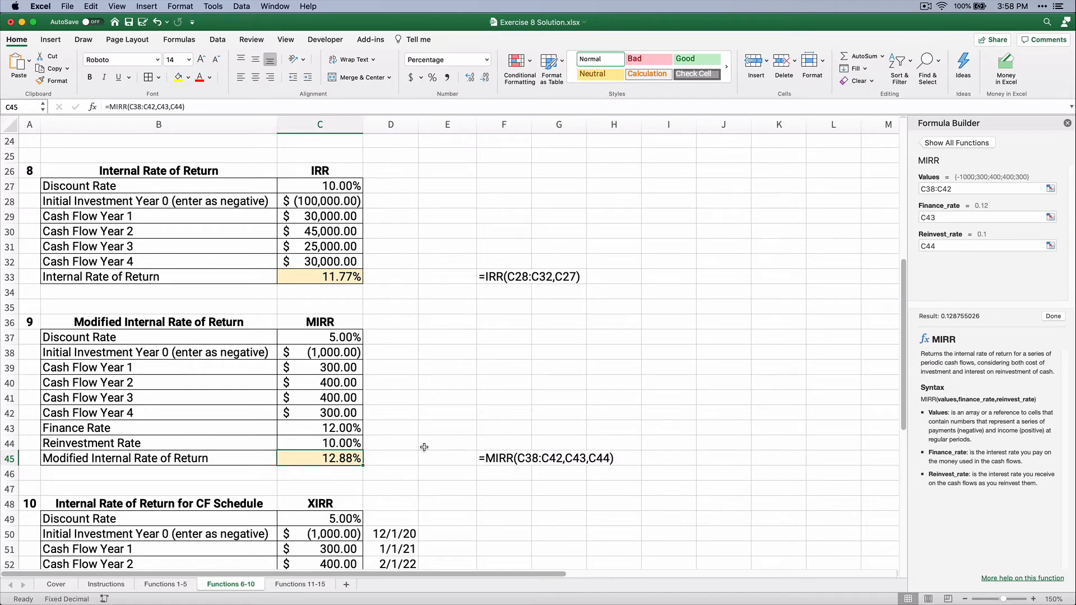
Copy the initial investment and four yearly cash flows from C28:C32 into the Modified Internal Rate of Return section at C38.
{"action": "left_click", "coordinate": [303, 337]}
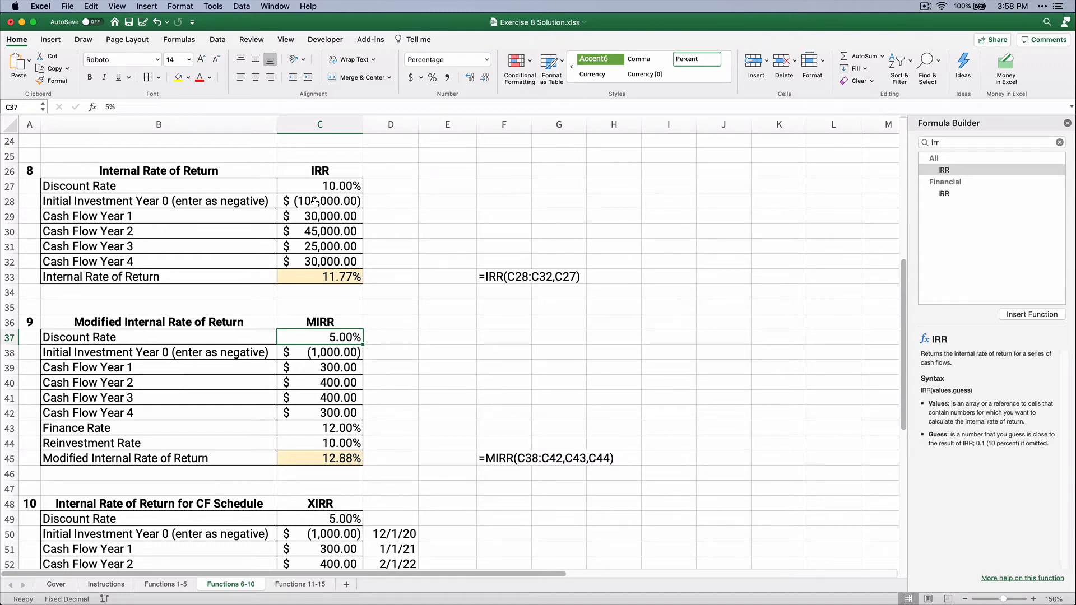
{"action": "left_click_drag", "start_coordinate": [315, 201], "coordinate": [317, 259]}
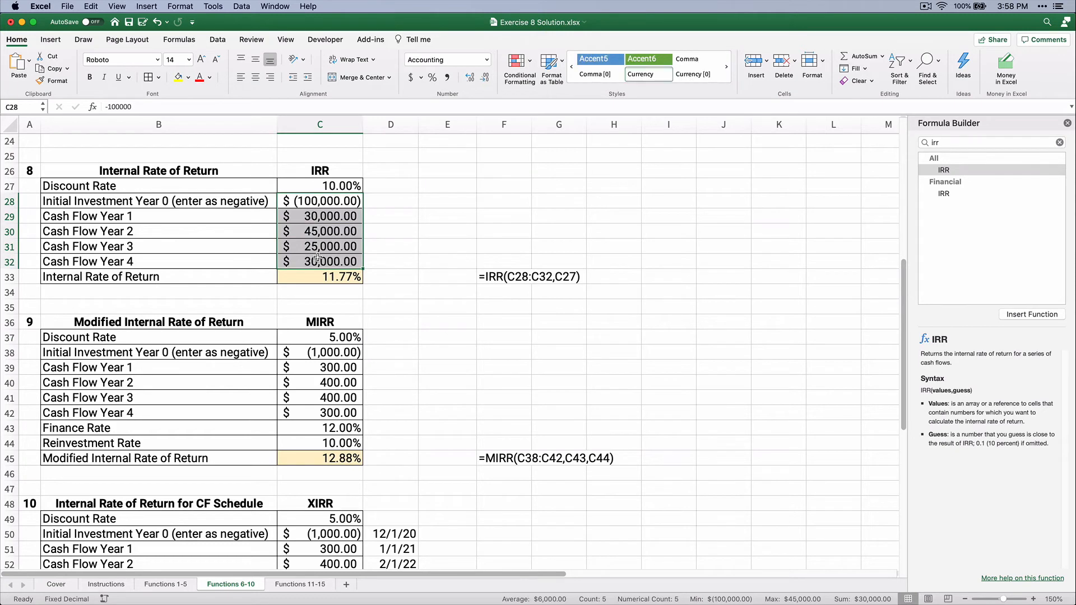
{"action": "key", "text": "super+c"}
{"action": "left_click", "coordinate": [307, 355]}
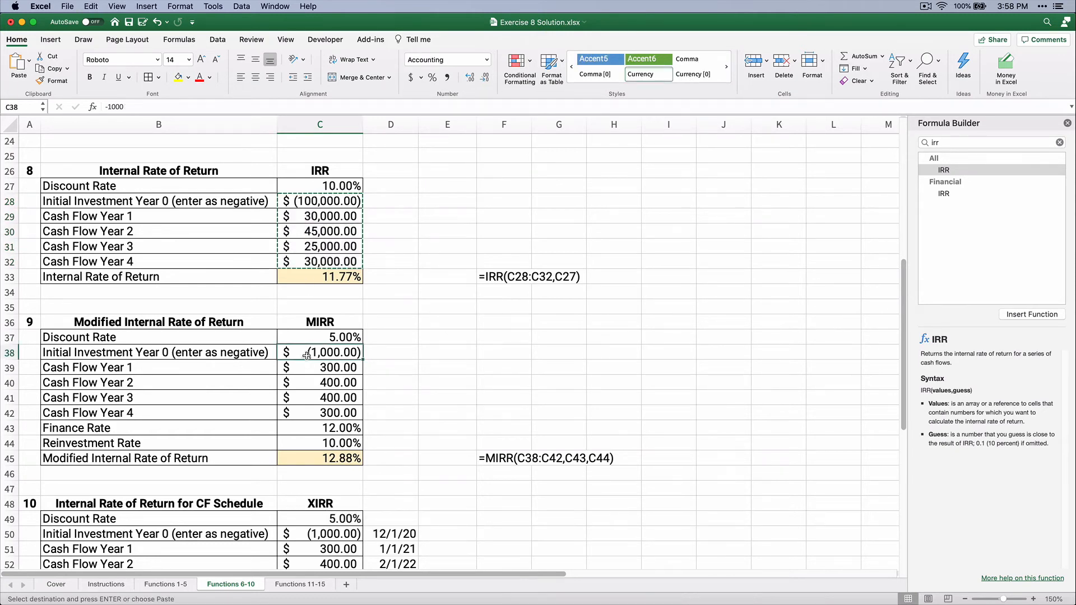
{"action": "key", "text": "super+v"}
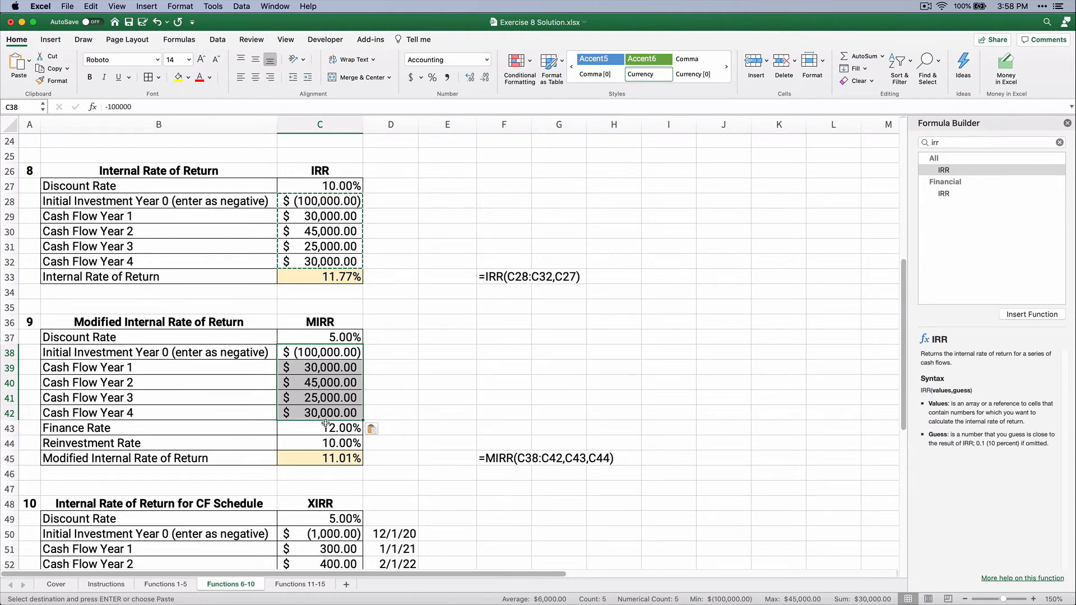
{"action": "left_click", "coordinate": [421, 395]}
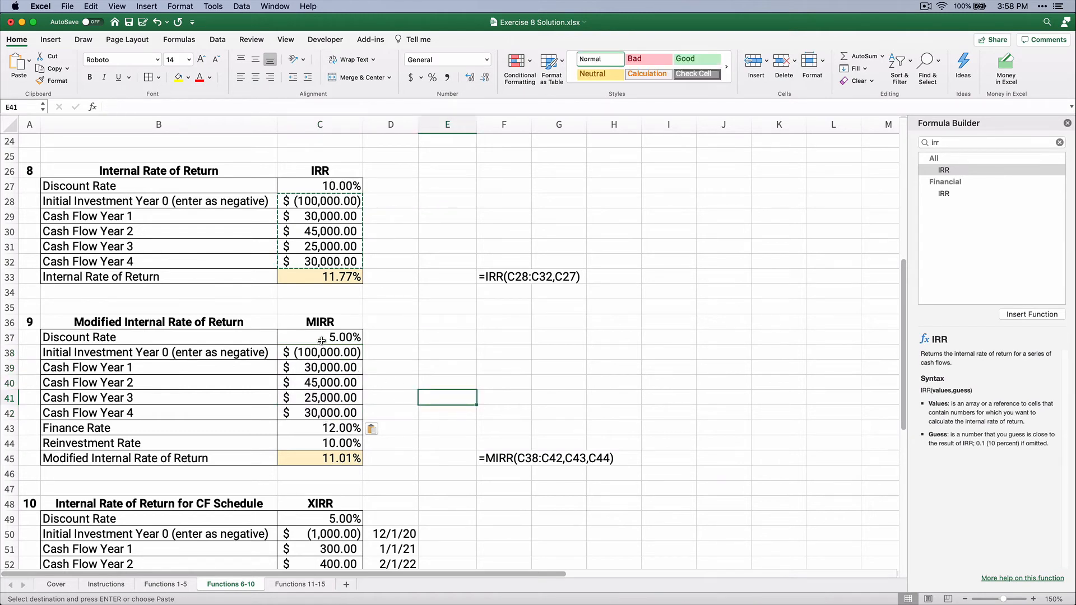
Set the Modified Internal Rate of Return discount rate in C37 to 10%.
{"action": "left_click", "coordinate": [321, 341]}
{"action": "type", "text": "10"}
{"action": "key", "text": "Return"}
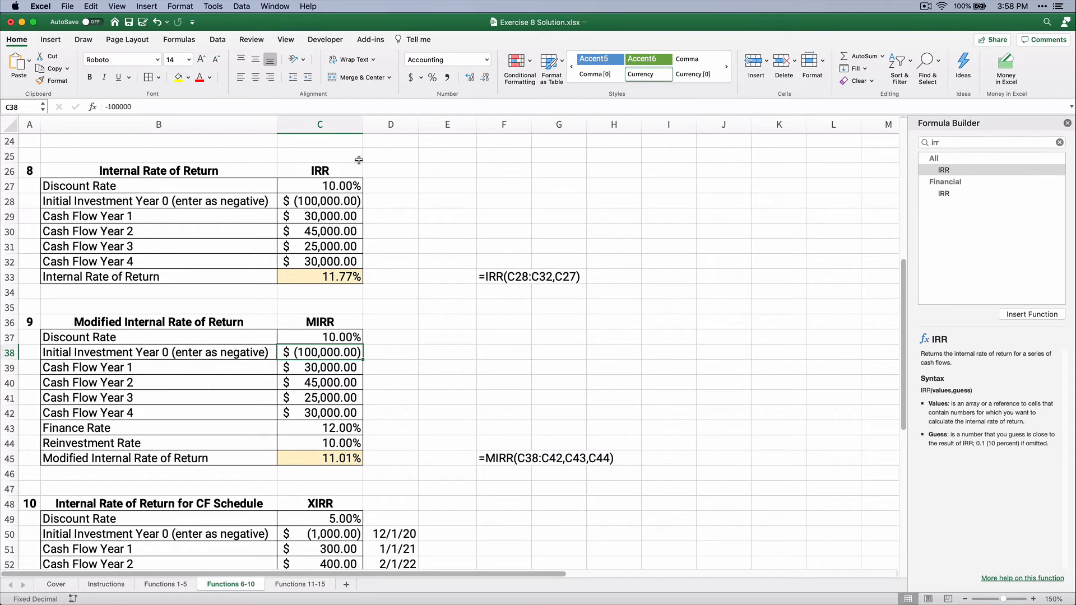
Check the finance and reinvestment rates in C43 and C44, and clear the Modified Internal Rate of Return formula in C45.
{"action": "left_click", "coordinate": [304, 431]}
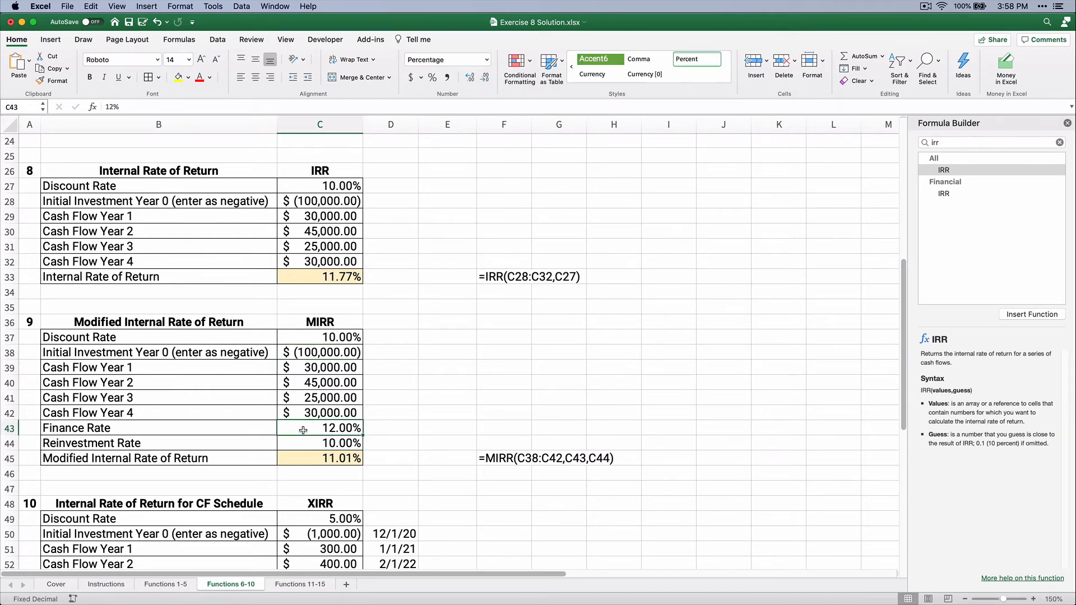
{"action": "left_click", "coordinate": [300, 443]}
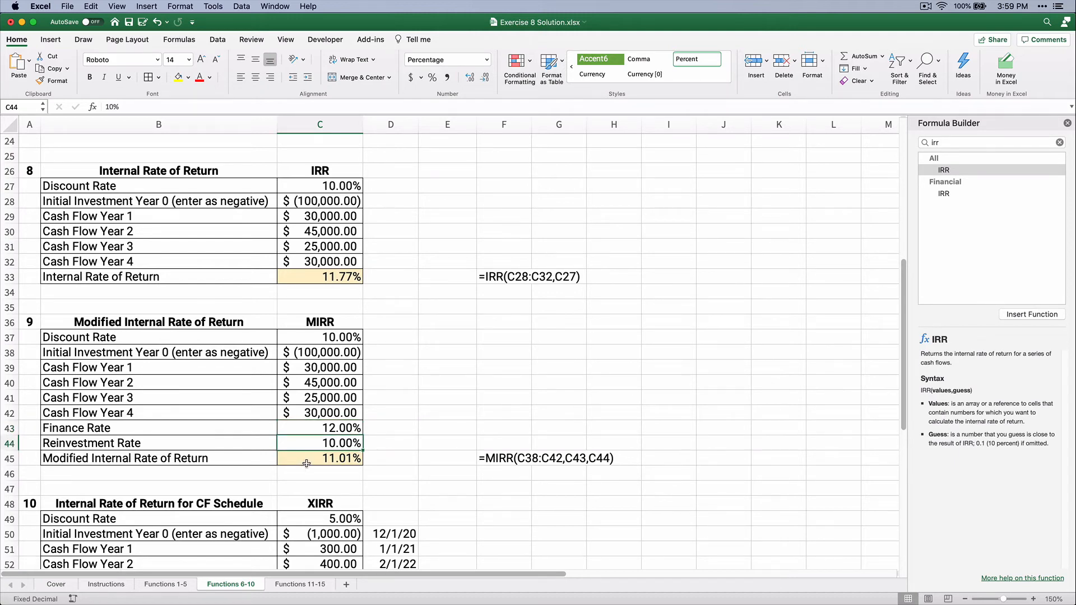
{"action": "left_click", "coordinate": [307, 463]}
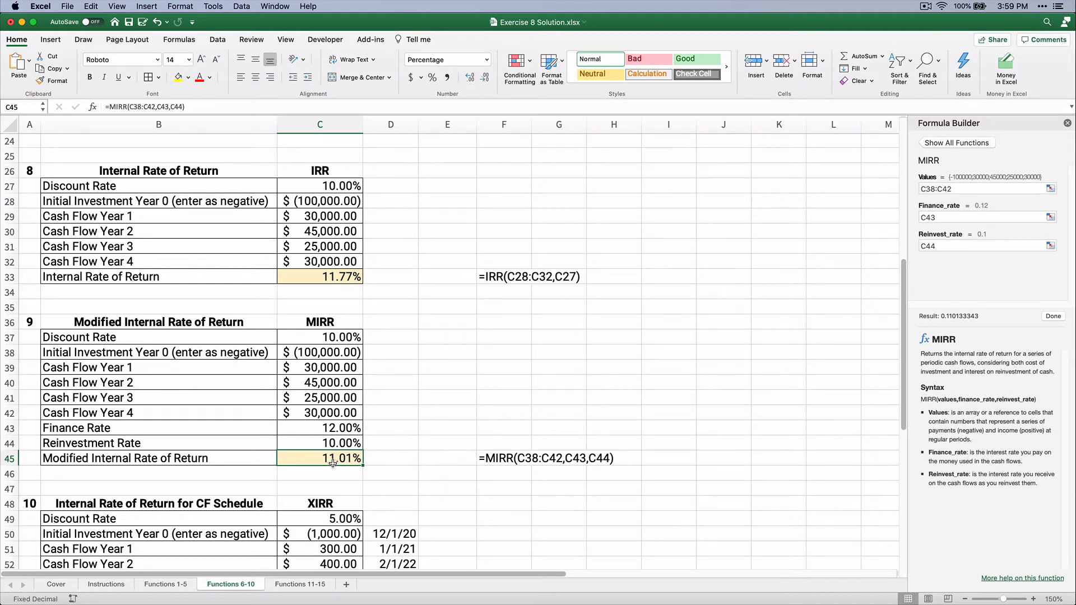
{"action": "key", "text": "super+z"}
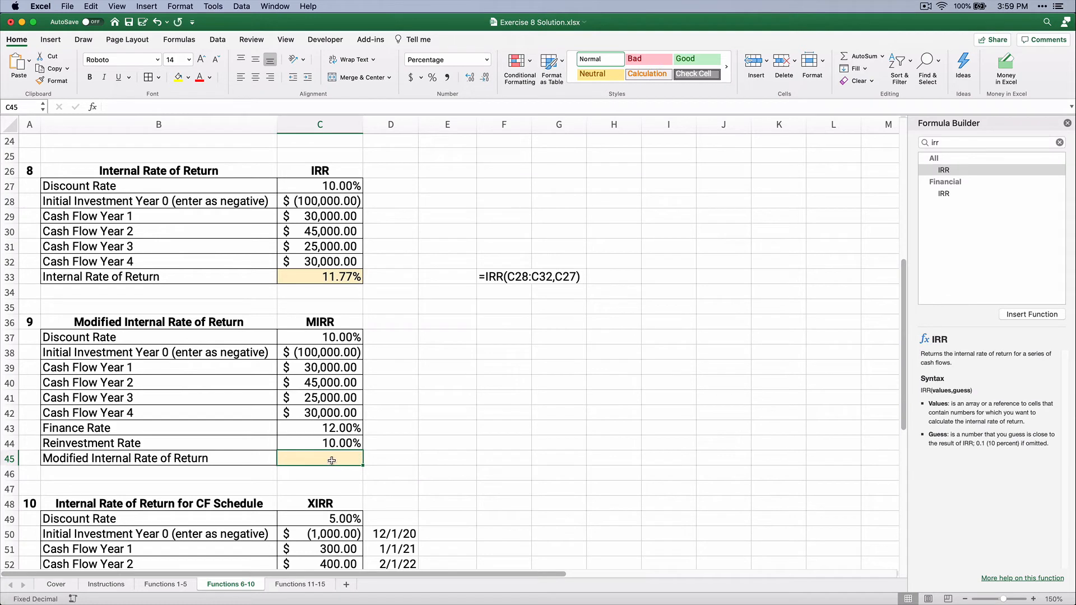
Insert the MIRR function in C45 with C38:C42 as values, C43 as the finance rate and C44 as the reinvestment rate.
{"action": "left_click", "coordinate": [962, 145]}
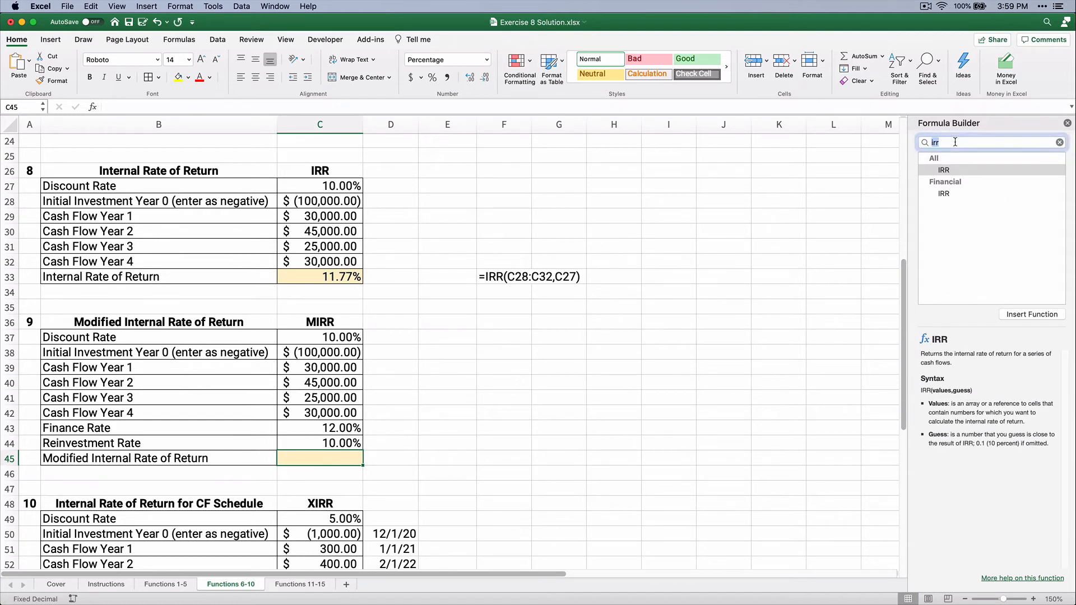
{"action": "type", "text": "mirr"}
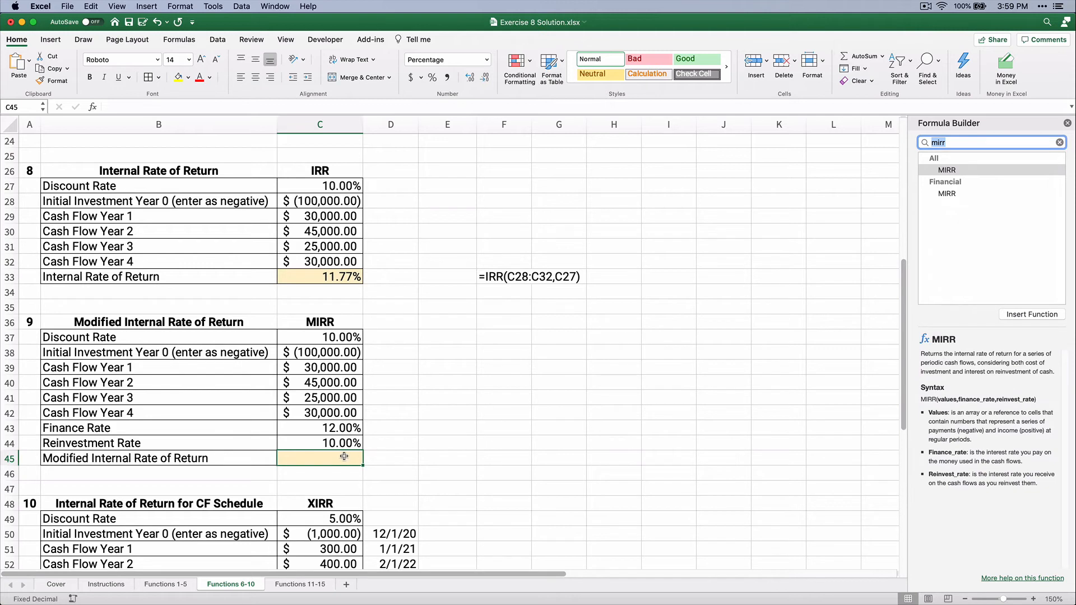
{"action": "double_click", "coordinate": [947, 171]}
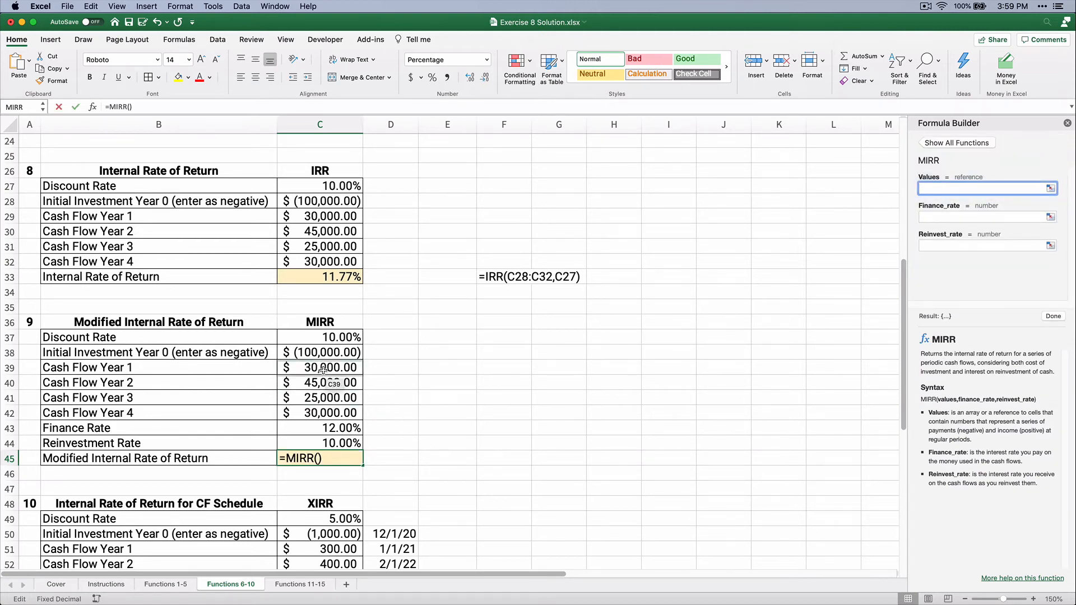
{"action": "left_click_drag", "start_coordinate": [321, 353], "coordinate": [328, 413]}
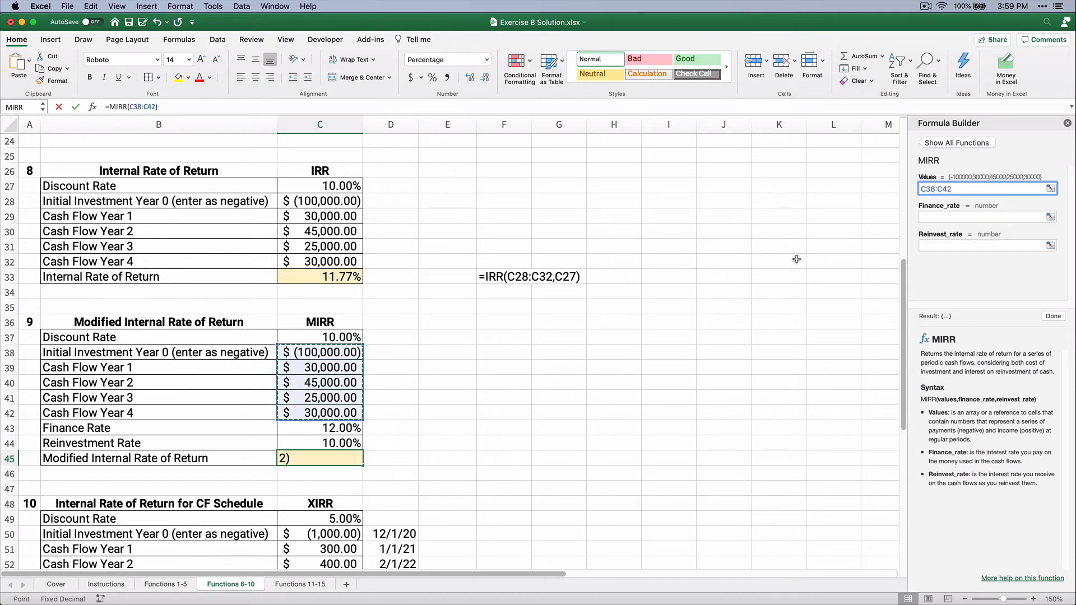
{"action": "left_click", "coordinate": [927, 215]}
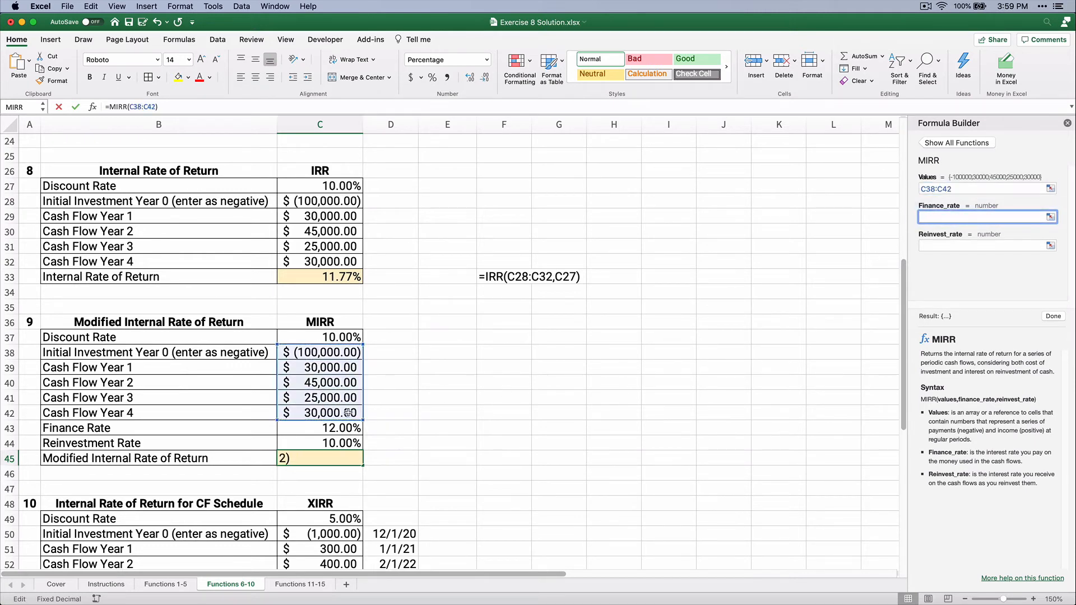
{"action": "left_click", "coordinate": [324, 428]}
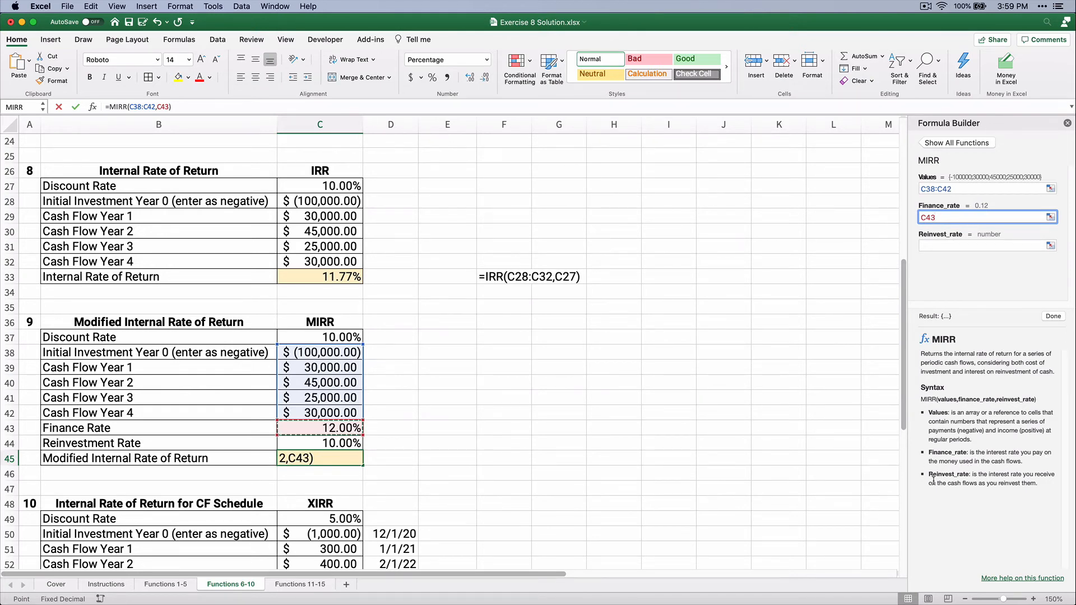
{"action": "left_click", "coordinate": [924, 246]}
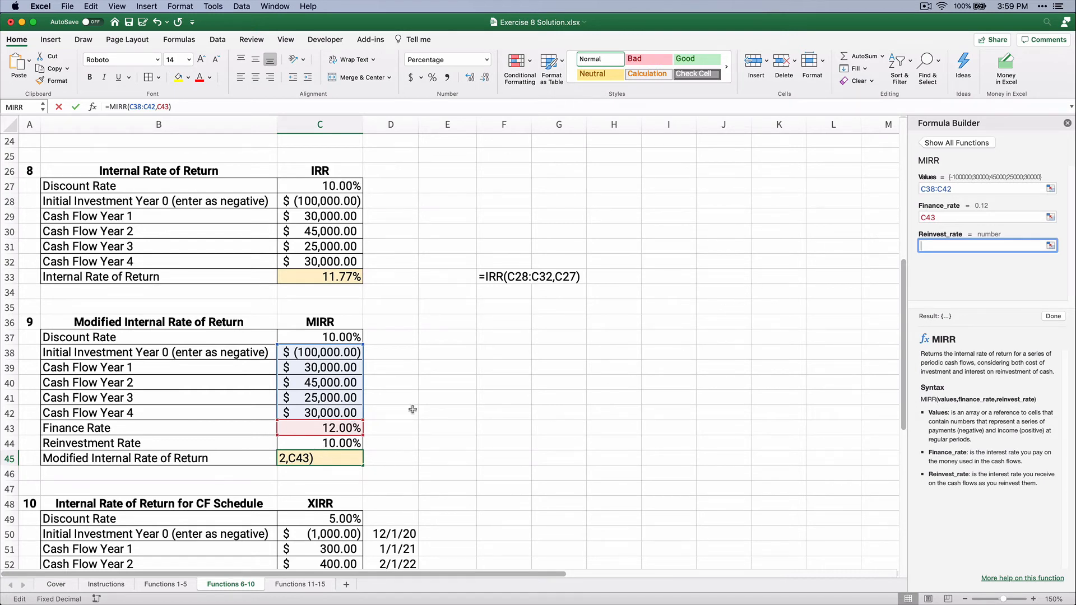
{"action": "left_click", "coordinate": [328, 445]}
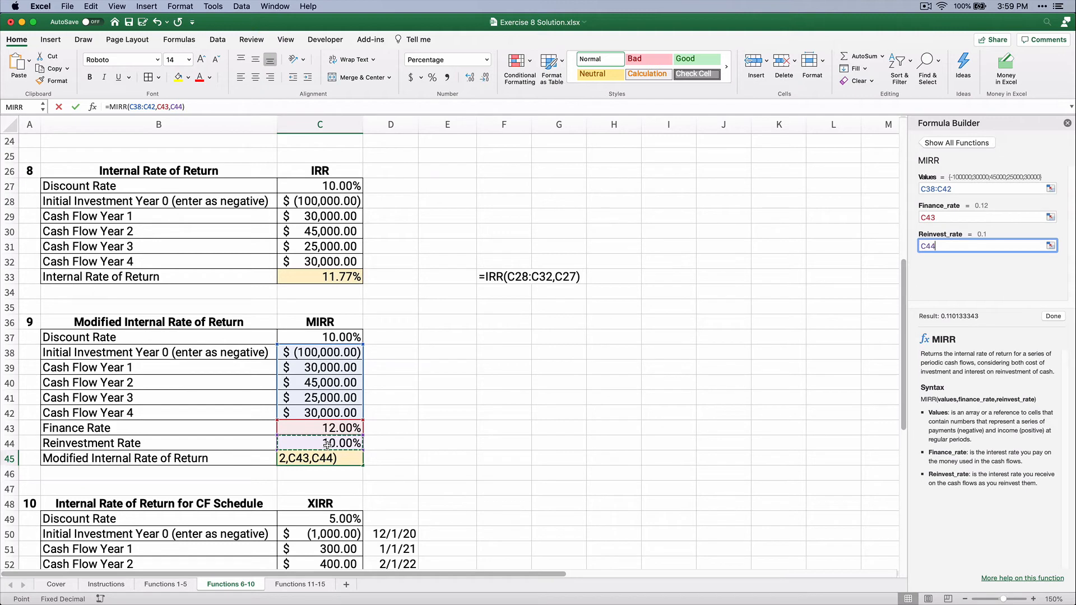
{"action": "left_click", "coordinate": [1054, 317]}
Set the Finance Rate in C43 to 6% and check the Modified Internal Rate of Return in C45.
{"action": "left_click", "coordinate": [325, 430]}
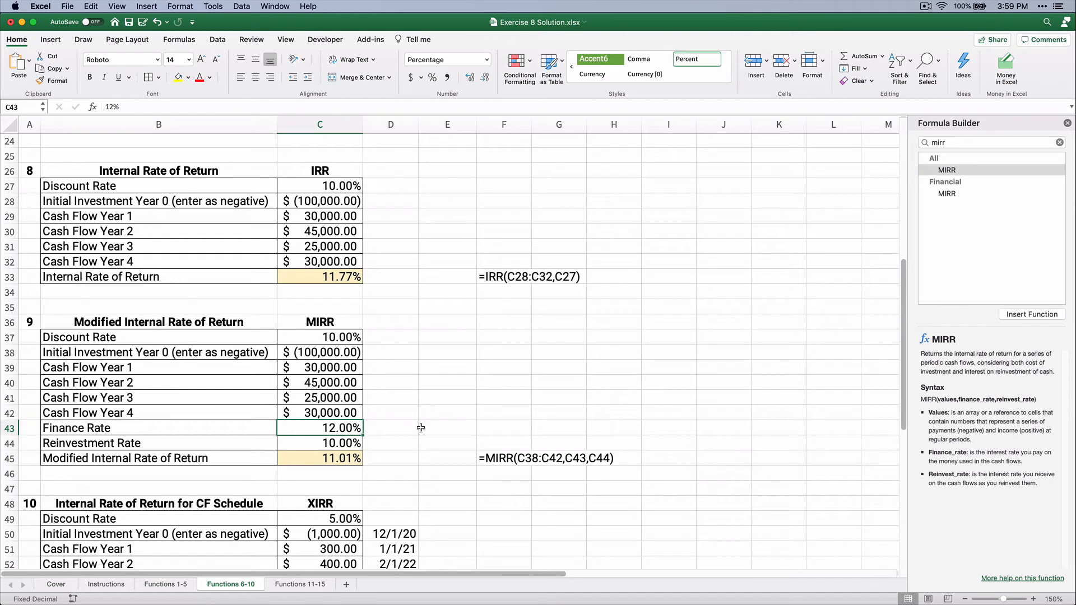
{"action": "type", "text": "6"}
{"action": "key", "text": "Return"}
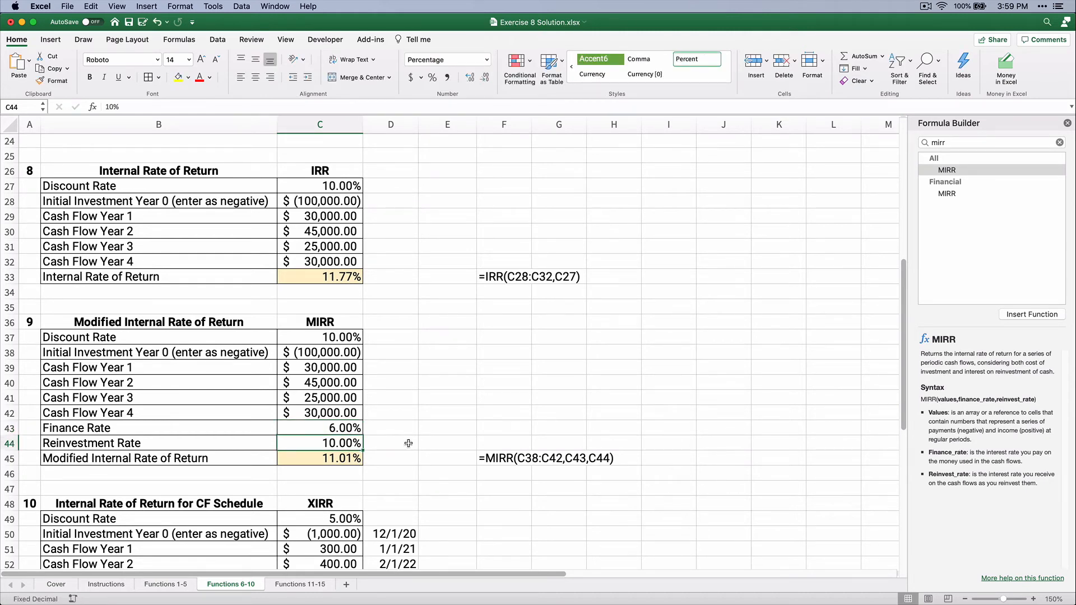
{"action": "left_click", "coordinate": [323, 458]}
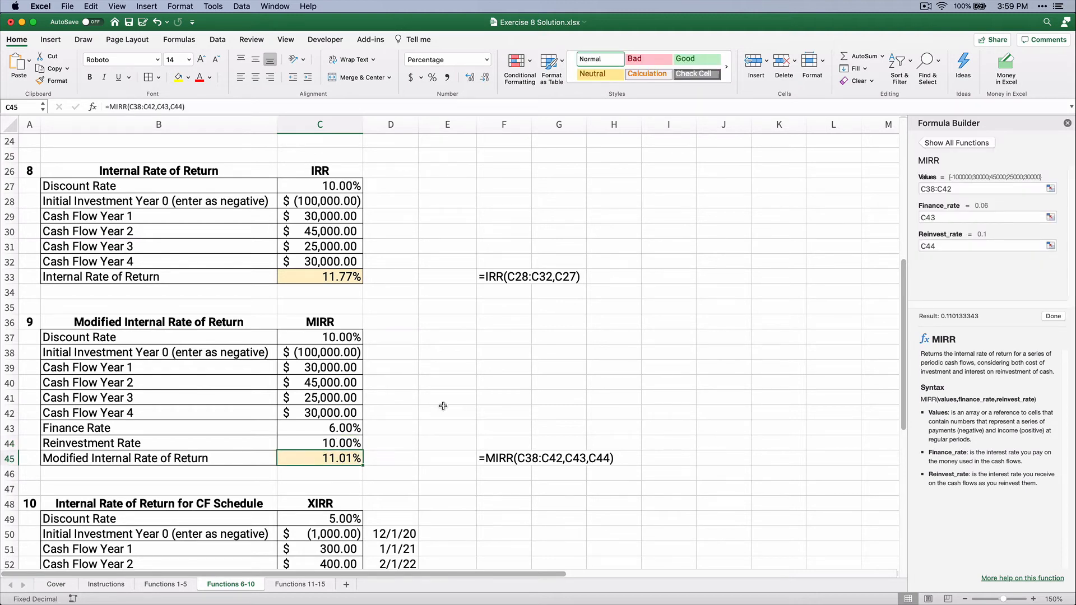
Review the cash flows in C38:C42 and set the Reinvestment Rate in C44 to 11%.
{"action": "left_click", "coordinate": [314, 355]}
{"action": "left_click_drag", "start_coordinate": [314, 357], "coordinate": [314, 410]}
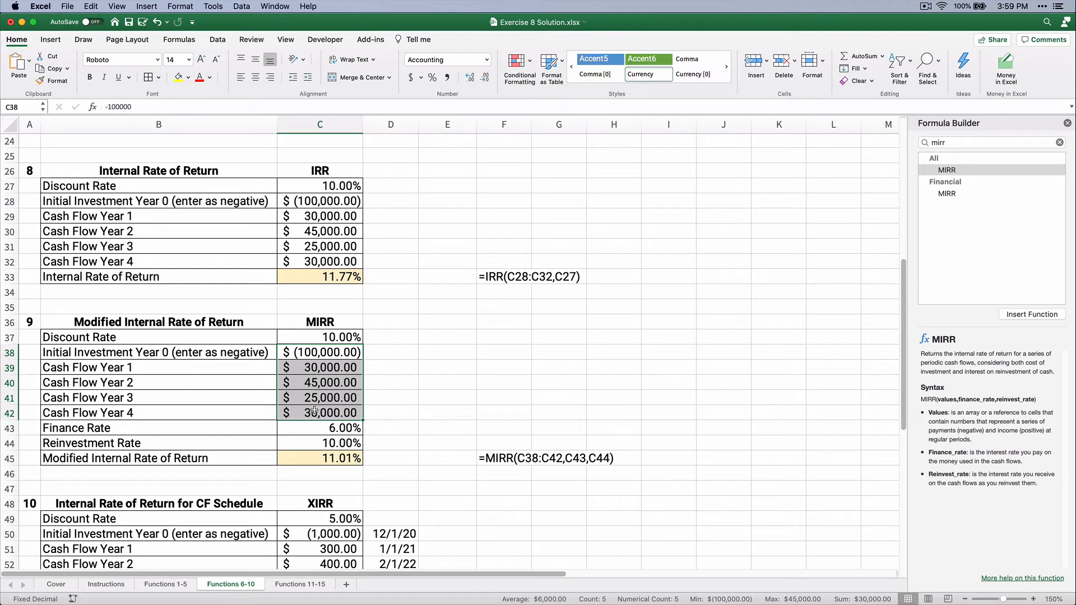
{"action": "left_click", "coordinate": [322, 444]}
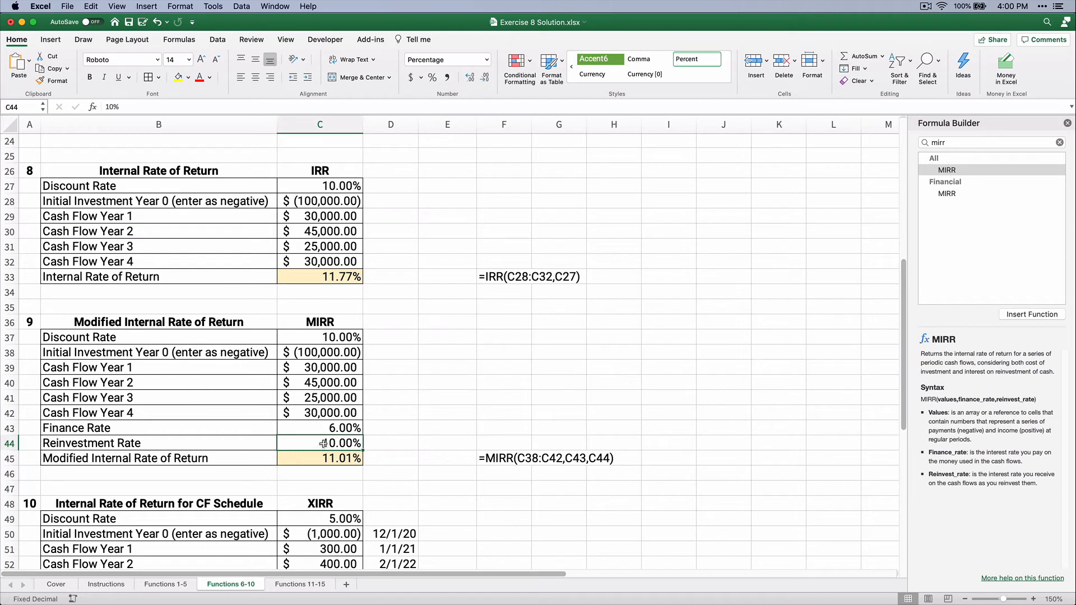
{"action": "type", "text": "11"}
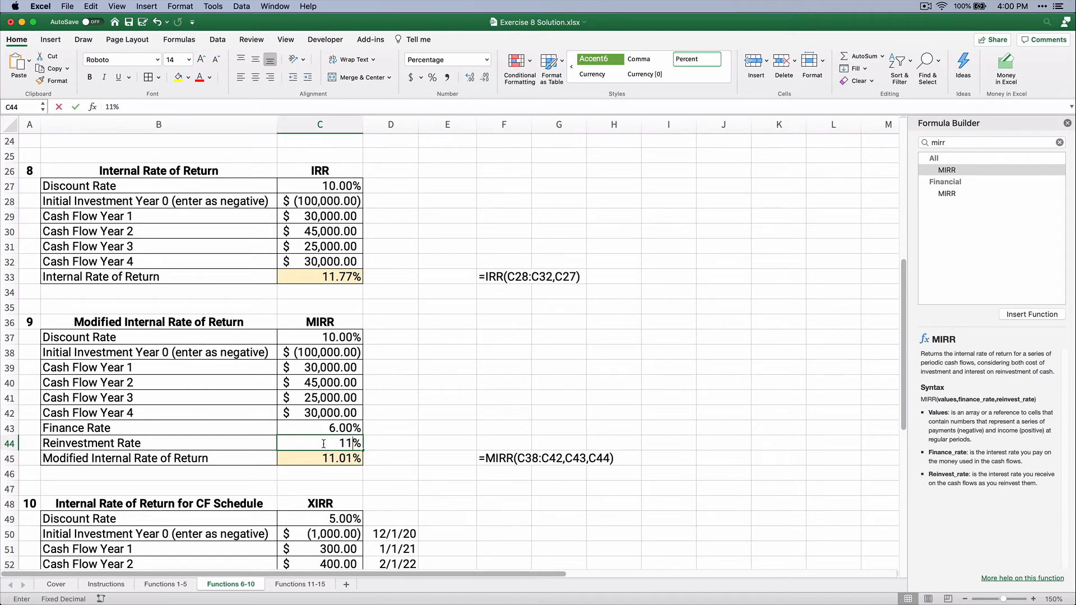
{"action": "key", "text": "Return"}
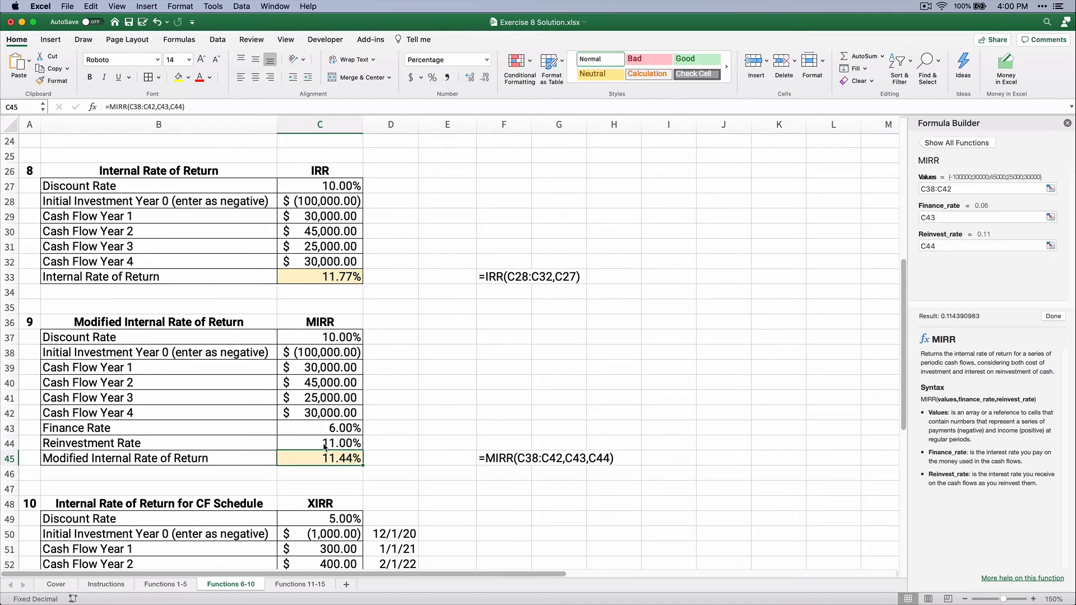
Set the Reinvestment Rate in C44 to 11.77%, matching the Internal Rate of Return in C33.
{"action": "left_click", "coordinate": [324, 446]}
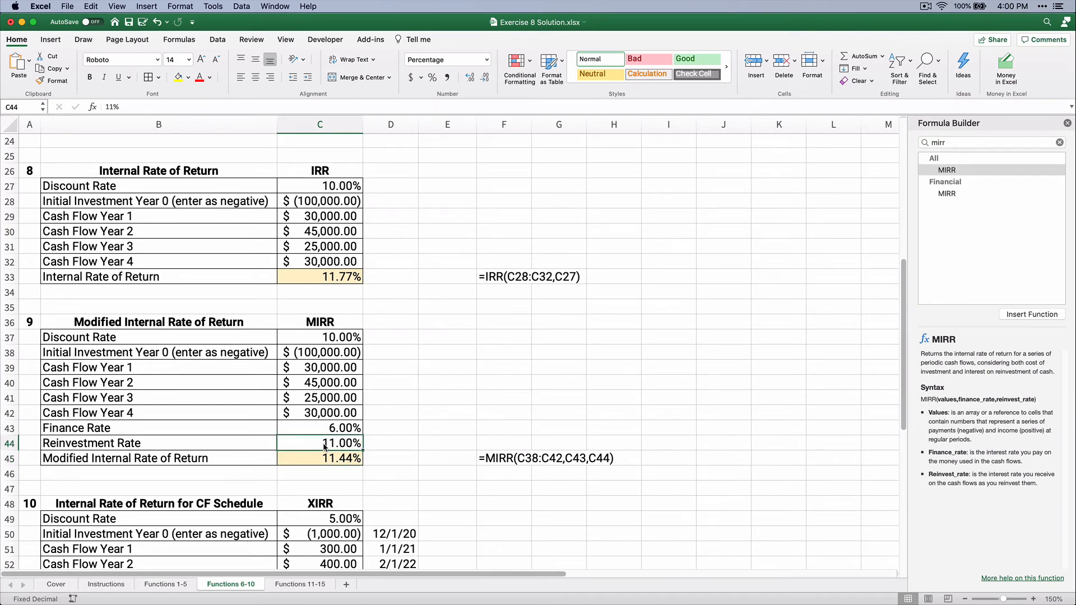
{"action": "type", "text": "11"}
{"action": "type", "text": ".77"}
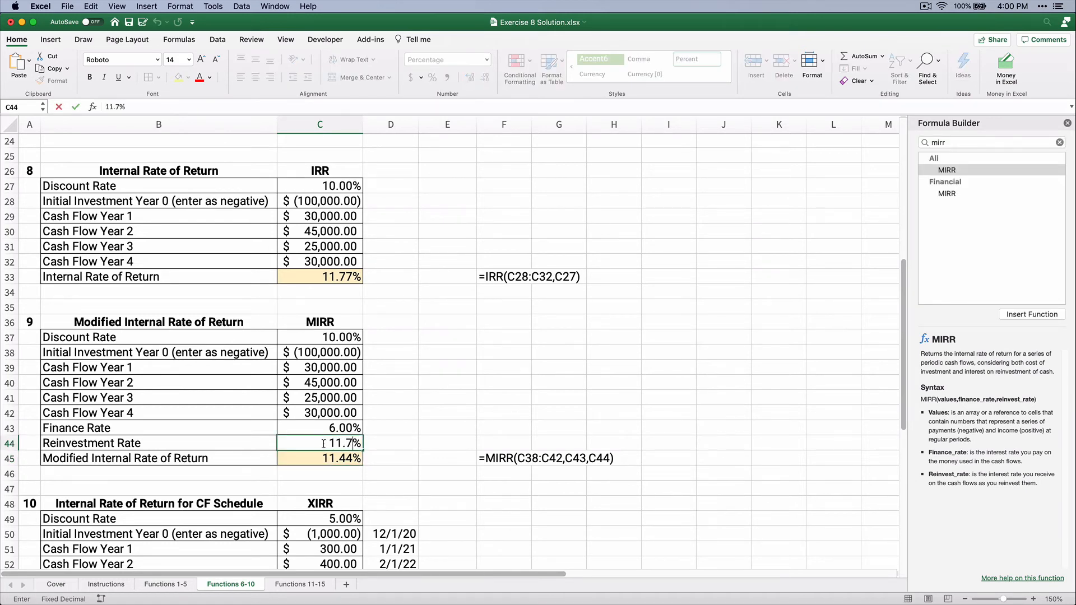
{"action": "key", "text": "Return"}
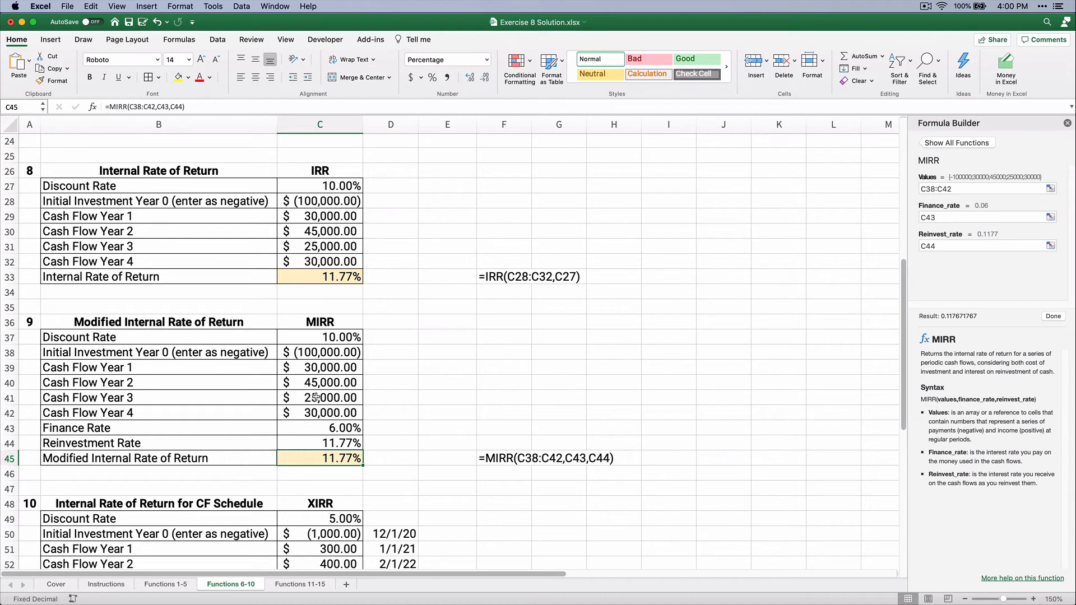
Undo the recent test changes to the Finance Rate in C43 and the Reinvestment Rate in C44.
{"action": "key", "text": "super+z"}
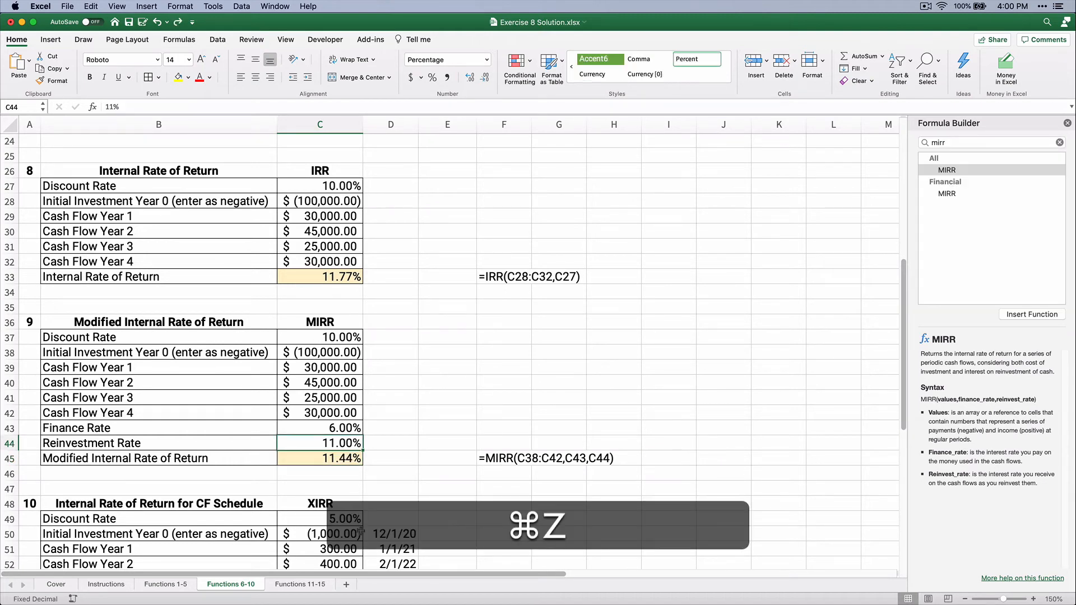
{"action": "key", "text": "super+z"}
{"action": "key", "text": "super+z"}
{"action": "key", "text": "super+z"}
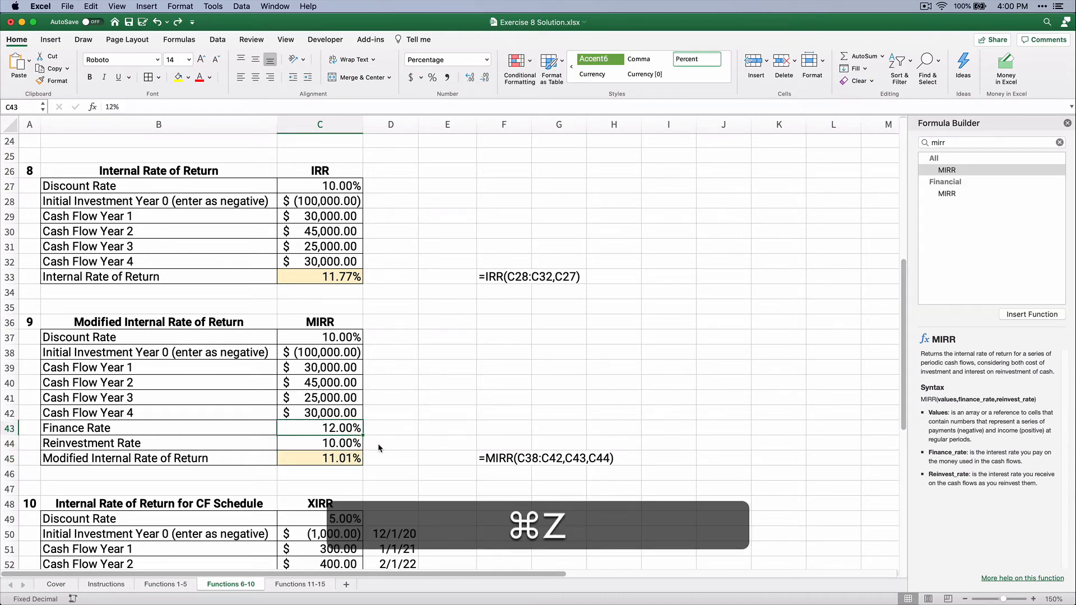
{"action": "left_click", "coordinate": [245, 442]}
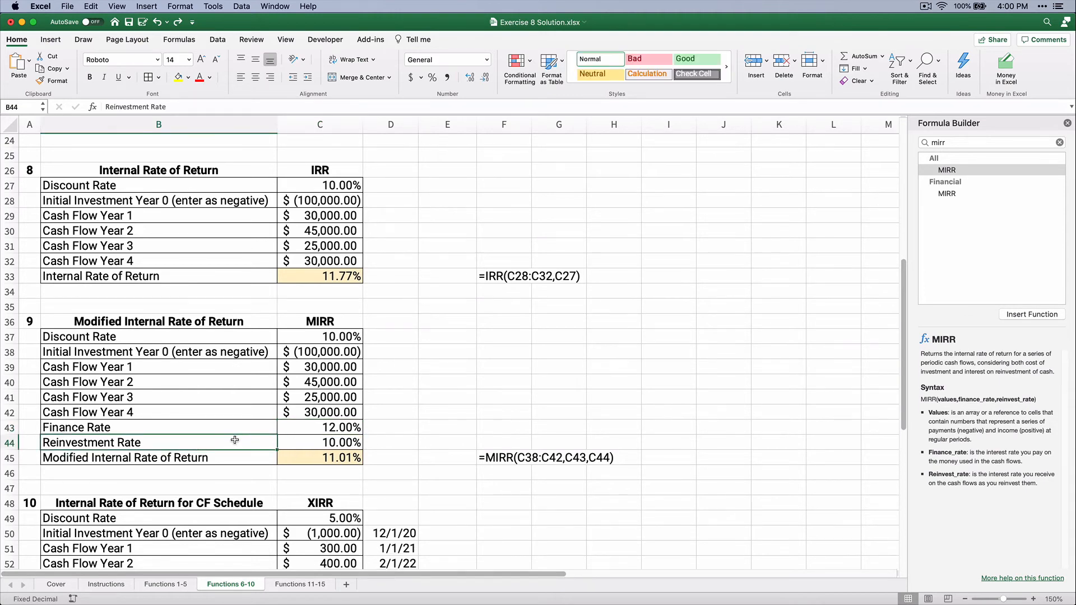
Set the Discount Rate in C49 of the Internal Rate of Return for CF Schedule section to 10%.
{"action": "scroll", "coordinate": [234, 440], "scroll_direction": "down", "scroll_amount": 3}
{"action": "scroll", "coordinate": [235, 440], "scroll_direction": "down", "scroll_amount": 8}
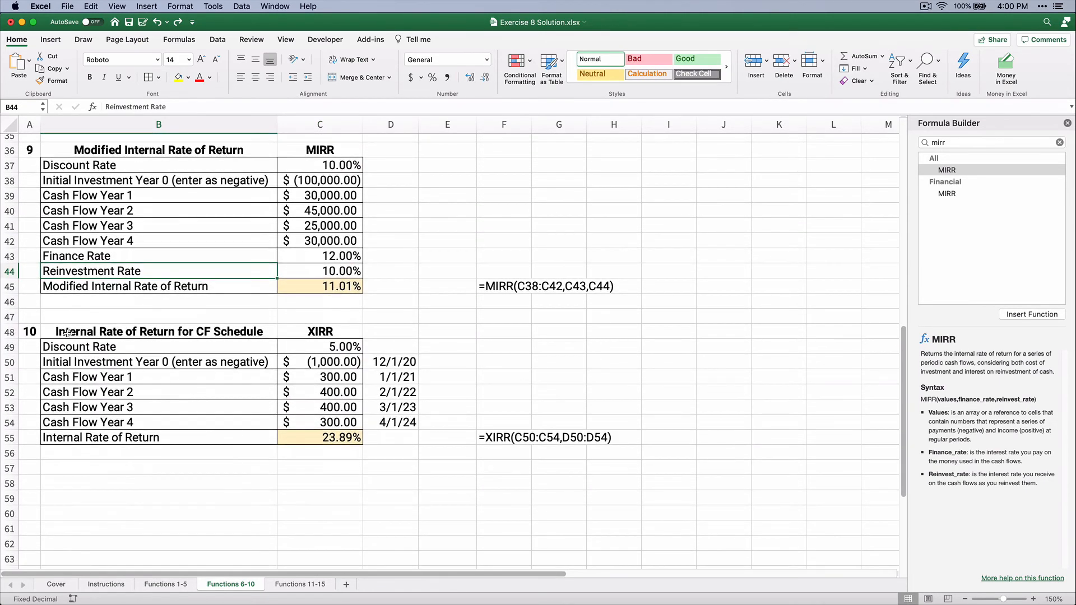
{"action": "left_click_drag", "start_coordinate": [64, 334], "coordinate": [179, 340]}
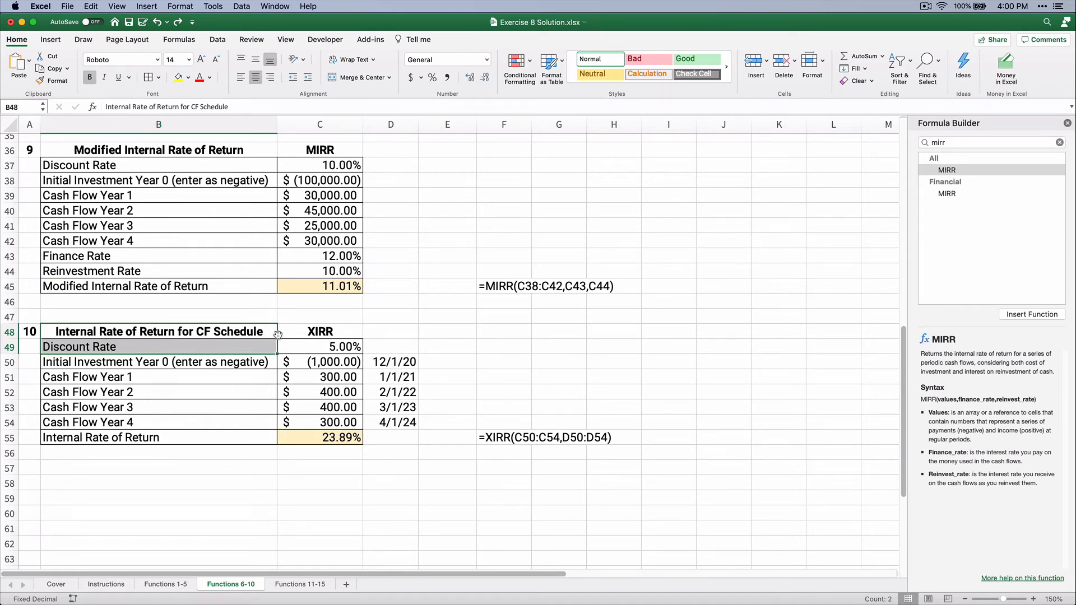
{"action": "left_click", "coordinate": [337, 348]}
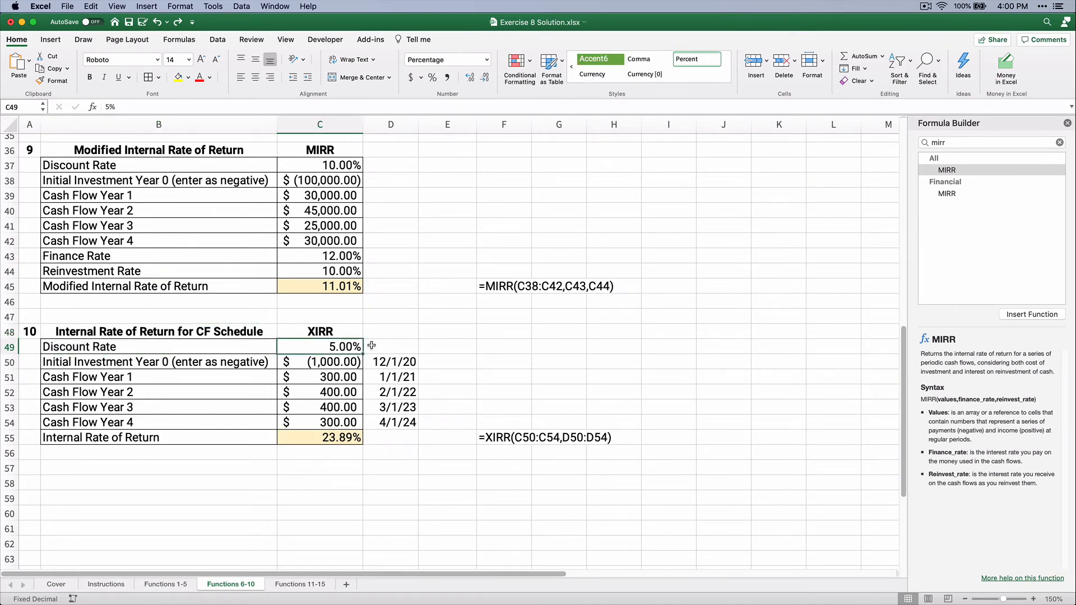
{"action": "type", "text": "10"}
{"action": "key", "text": "Return"}
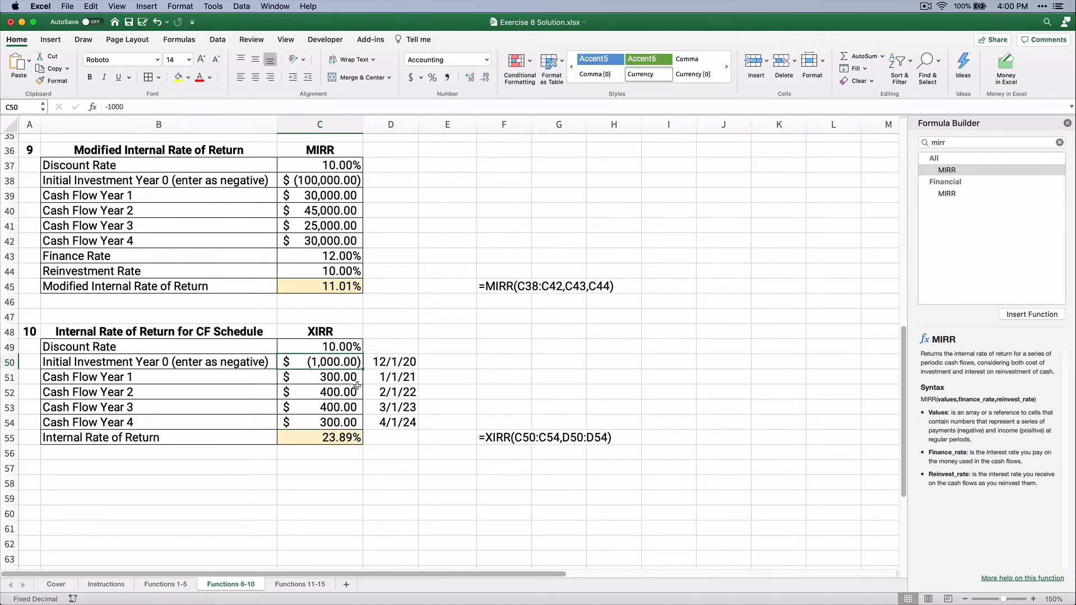
Copy the MIRR cash flows in C38:C42 to C50:C54 and check the schedule dates in D50:D54.
{"action": "left_click_drag", "start_coordinate": [308, 180], "coordinate": [314, 241]}
{"action": "key", "text": "super+c"}
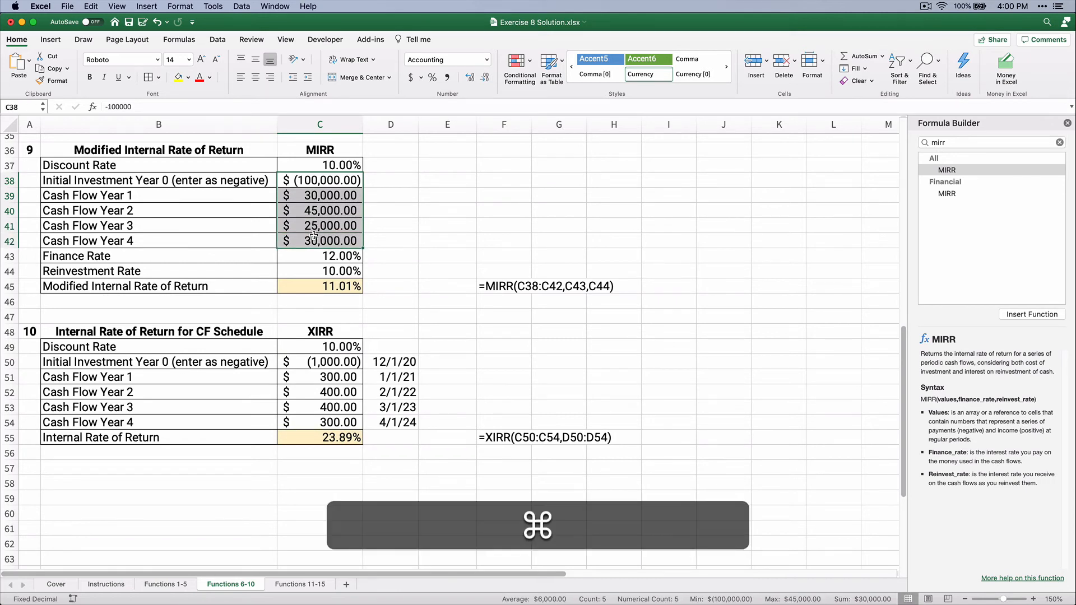
{"action": "left_click", "coordinate": [303, 365]}
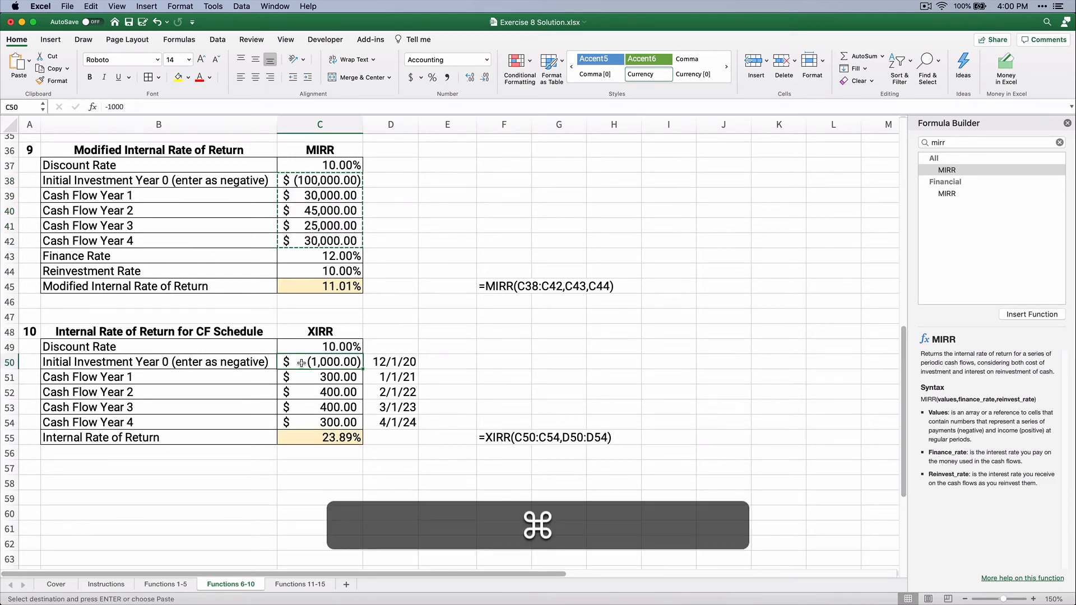
{"action": "key", "text": "super+v"}
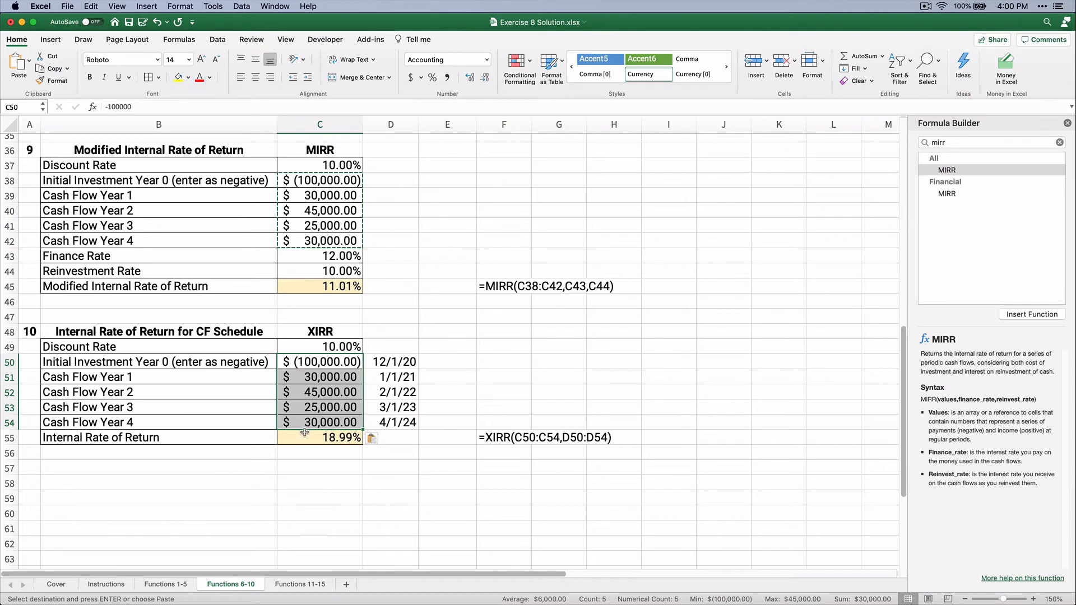
{"action": "left_click", "coordinate": [305, 436]}
{"action": "left_click_drag", "start_coordinate": [403, 363], "coordinate": [402, 417]}
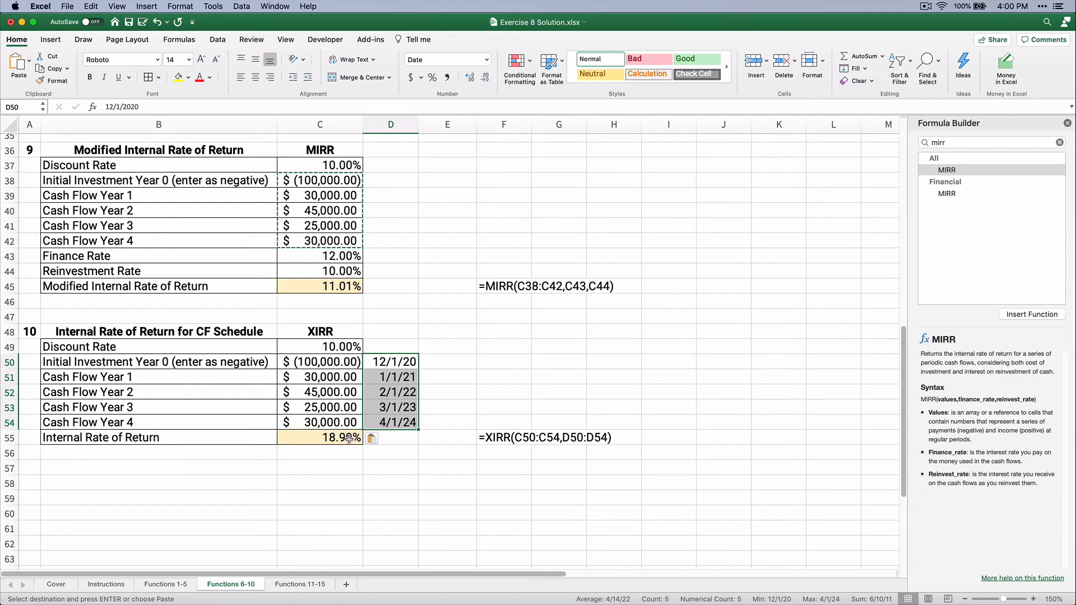
Find the XIRR function in the Formula Builder and clear the existing Internal Rate of Return formula in C55.
{"action": "double_click", "coordinate": [948, 144]}
{"action": "type", "text": "x"}
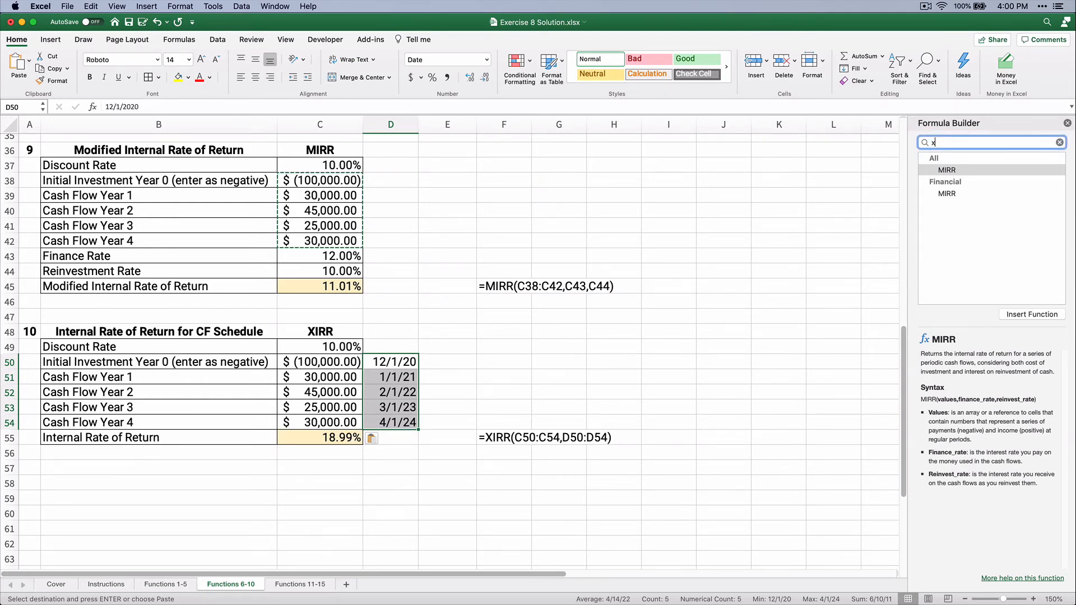
{"action": "type", "text": "ir"}
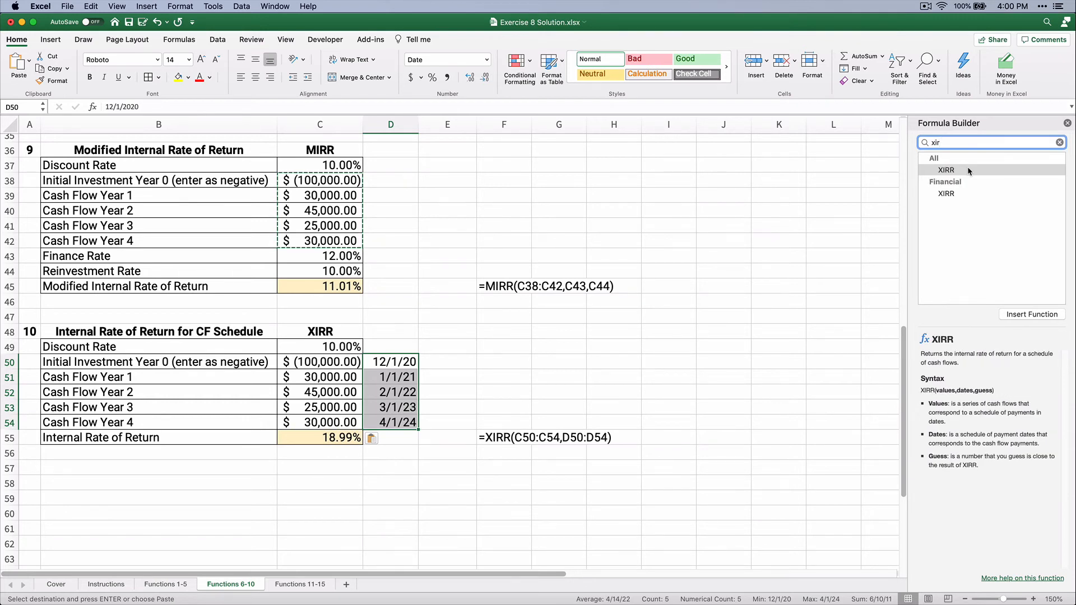
{"action": "double_click", "coordinate": [953, 173]}
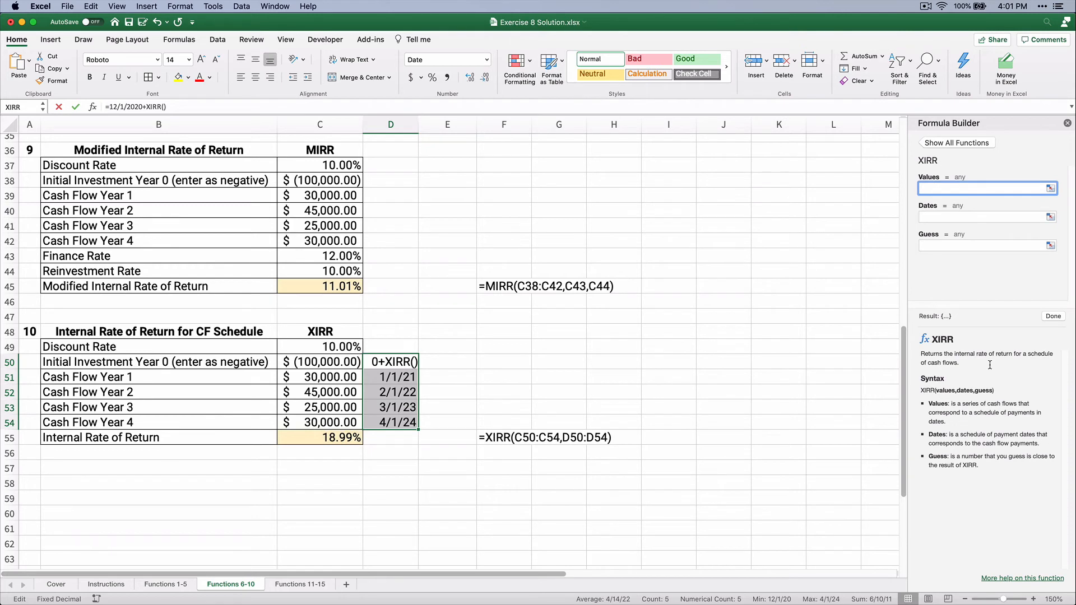
{"action": "key", "text": "Escape"}
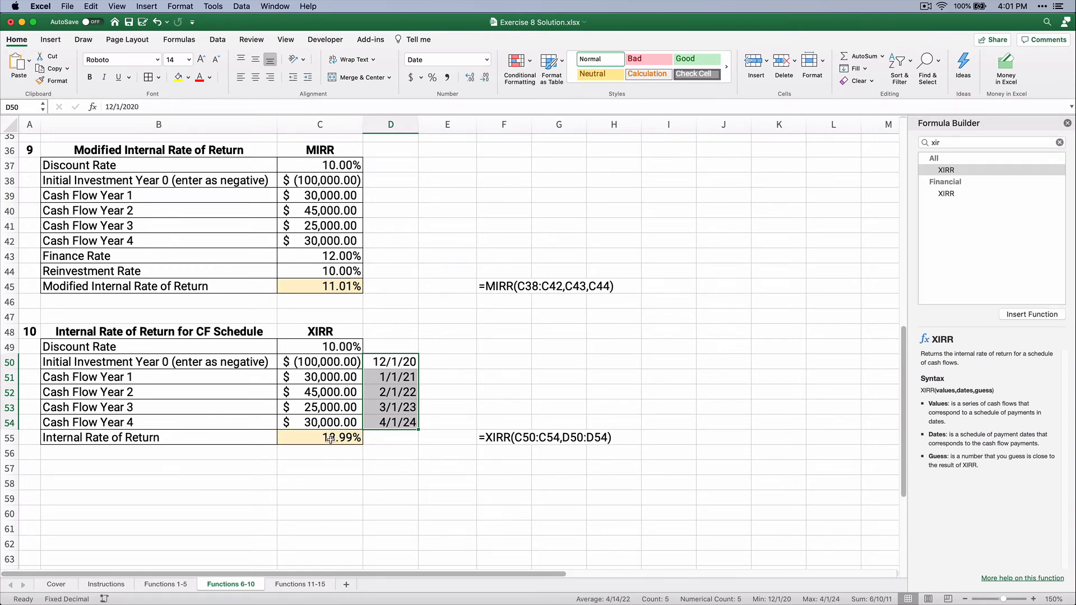
{"action": "left_click", "coordinate": [330, 439]}
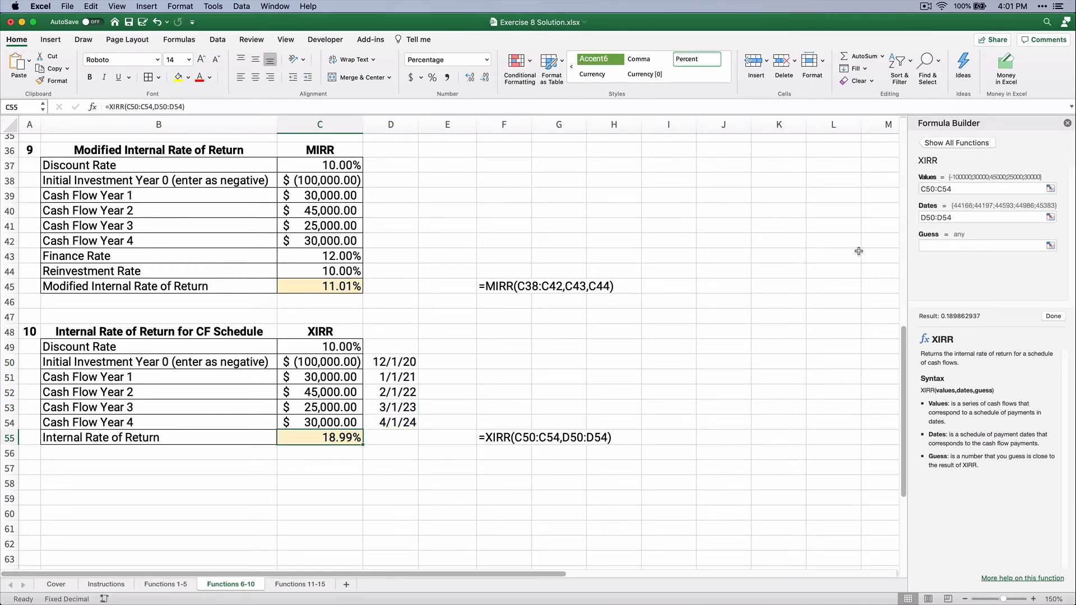
{"action": "key", "text": "Delete"}
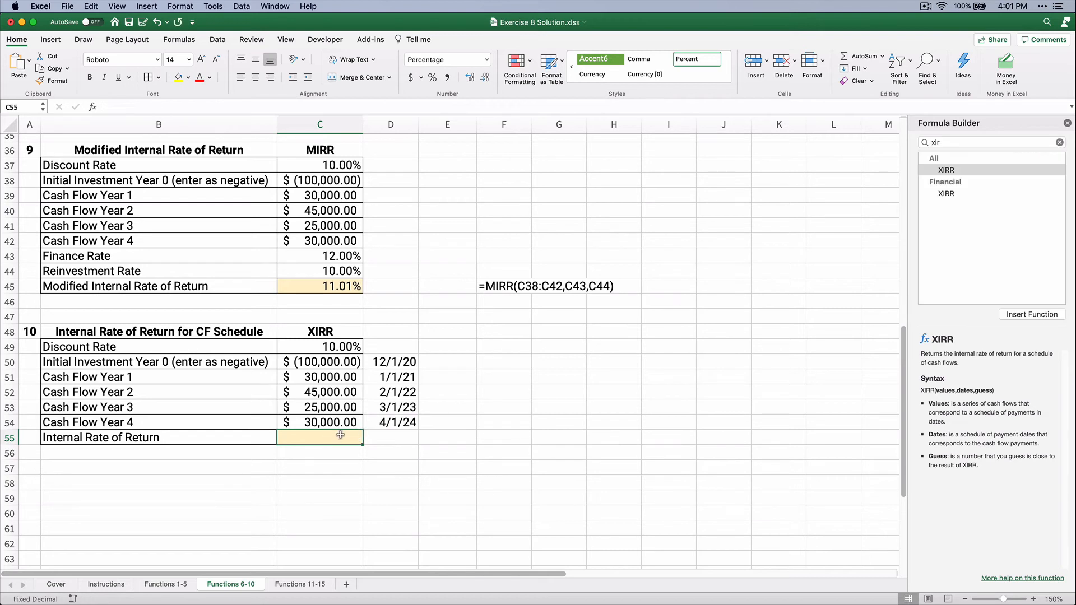
Insert the XIRR function in C55 with C50:C54 as values, D50:D54 as dates and .10 as the guess.
{"action": "double_click", "coordinate": [961, 169]}
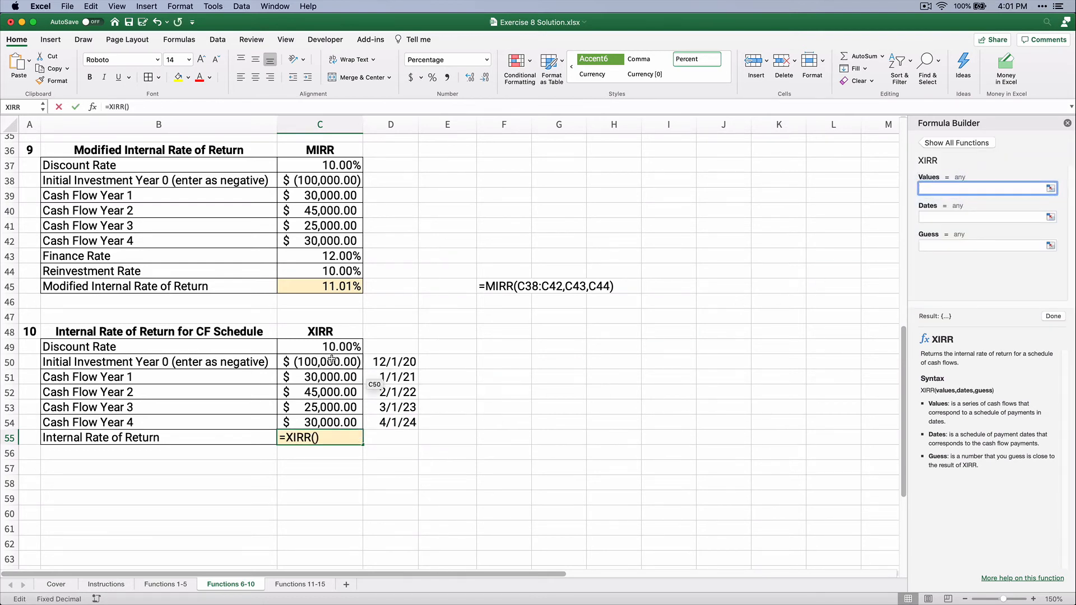
{"action": "left_click_drag", "start_coordinate": [330, 362], "coordinate": [331, 415]}
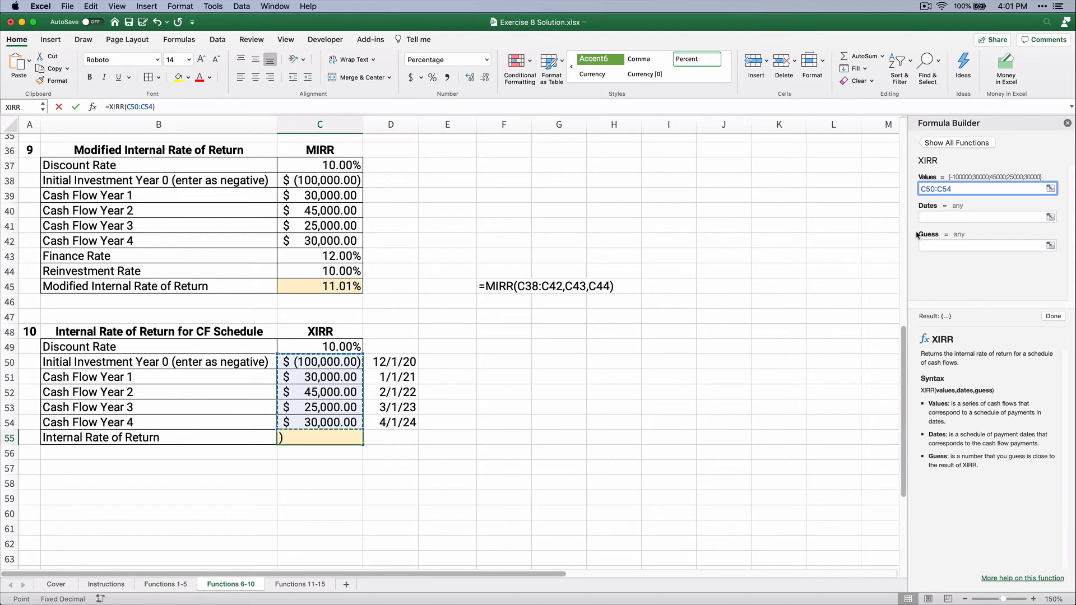
{"action": "key", "text": "Tab"}
{"action": "left_click_drag", "start_coordinate": [390, 364], "coordinate": [392, 424]}
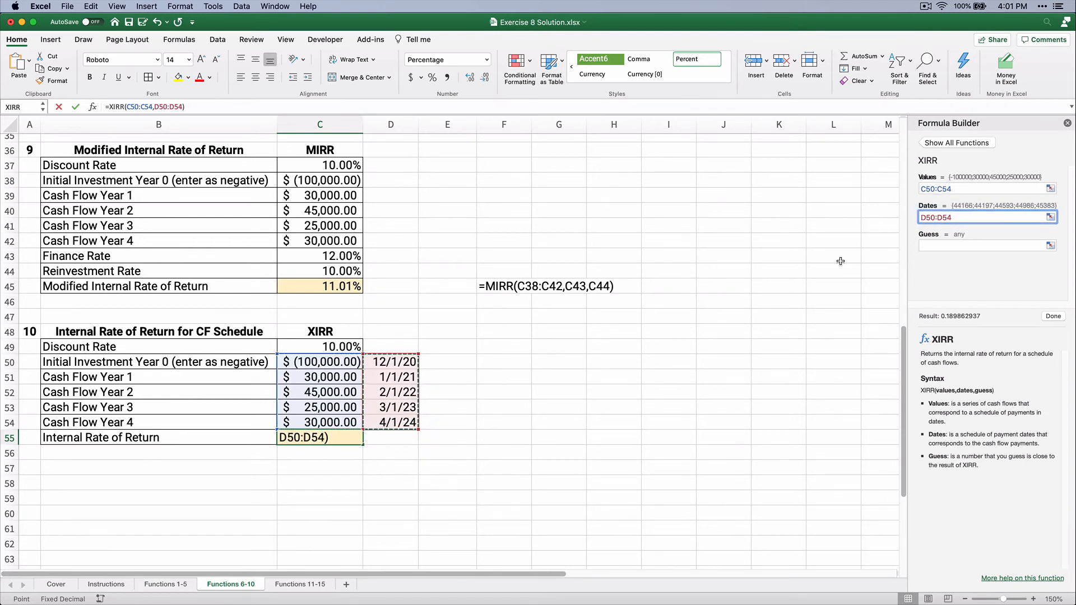
{"action": "left_click", "coordinate": [939, 248]}
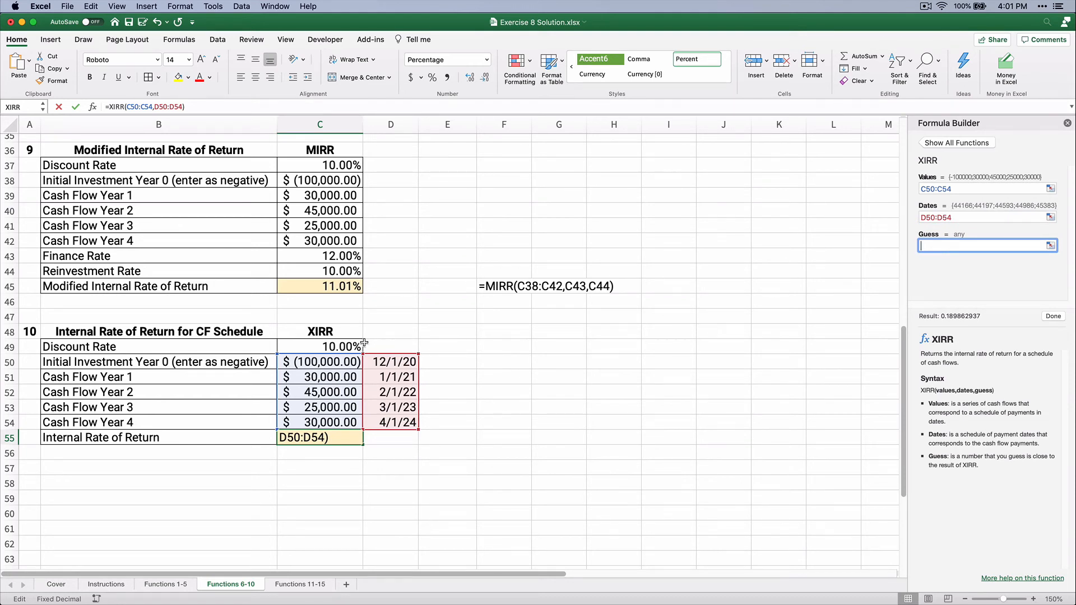
{"action": "type", "text": ".10"}
{"action": "left_click", "coordinate": [1053, 317]}
{"action": "left_click", "coordinate": [328, 496]}
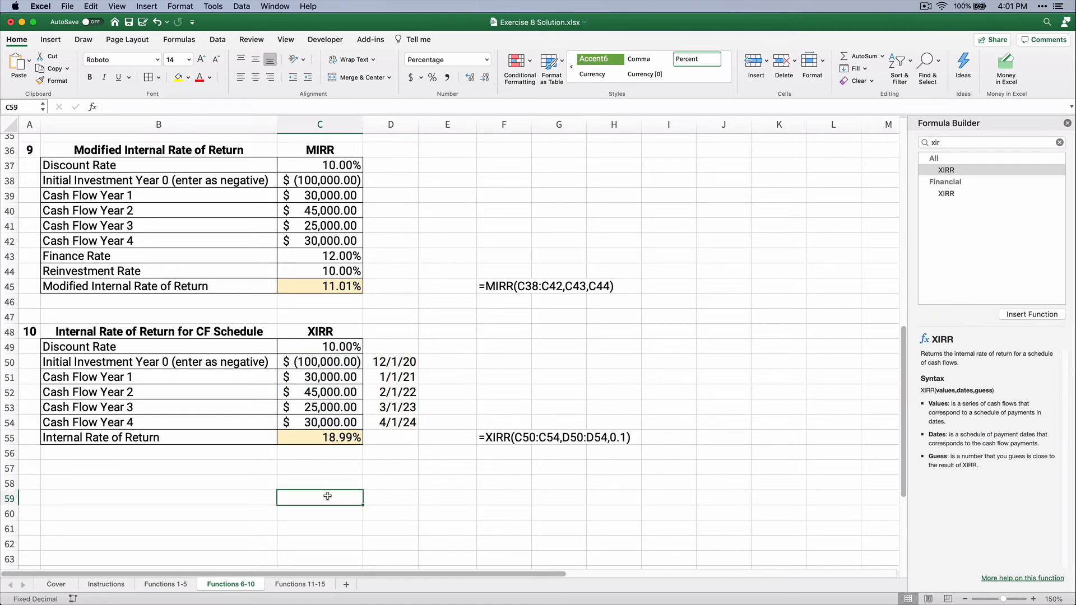
Check the XIRR formula in C55, and set the Year 1 and Year 2 dates in D51 and D52 to 12/1/21 and 12/1/22.
{"action": "left_click", "coordinate": [320, 439]}
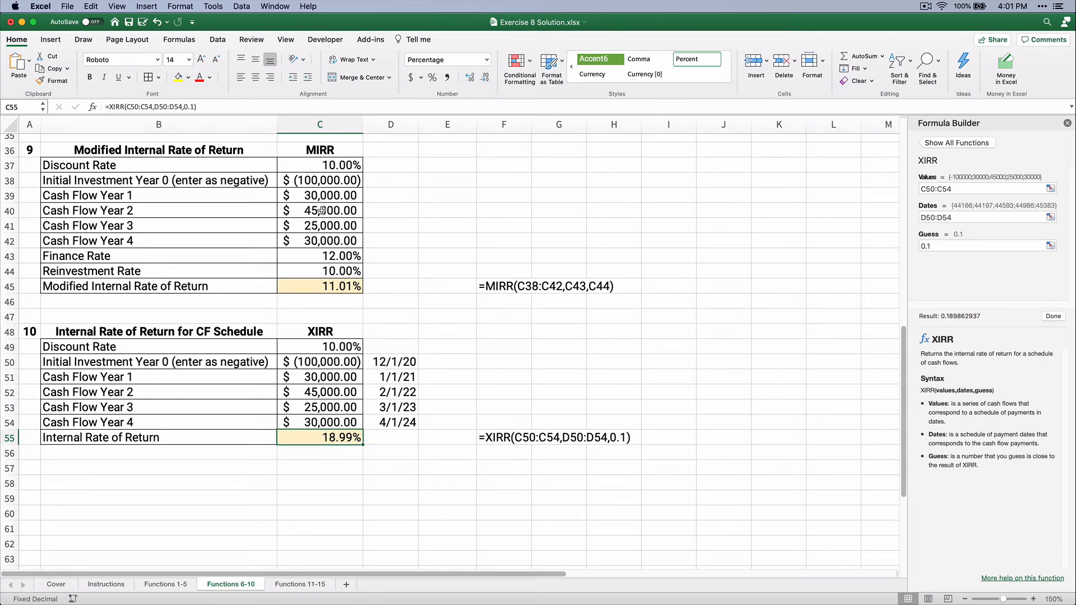
{"action": "left_click", "coordinate": [380, 362]}
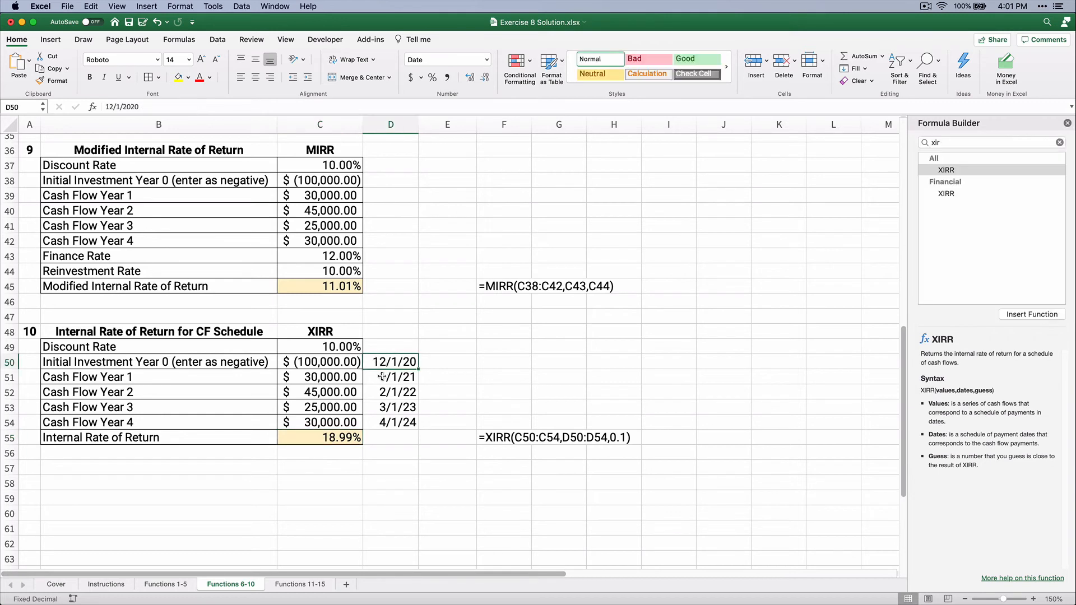
{"action": "left_click", "coordinate": [382, 380]}
{"action": "type", "text": "12"}
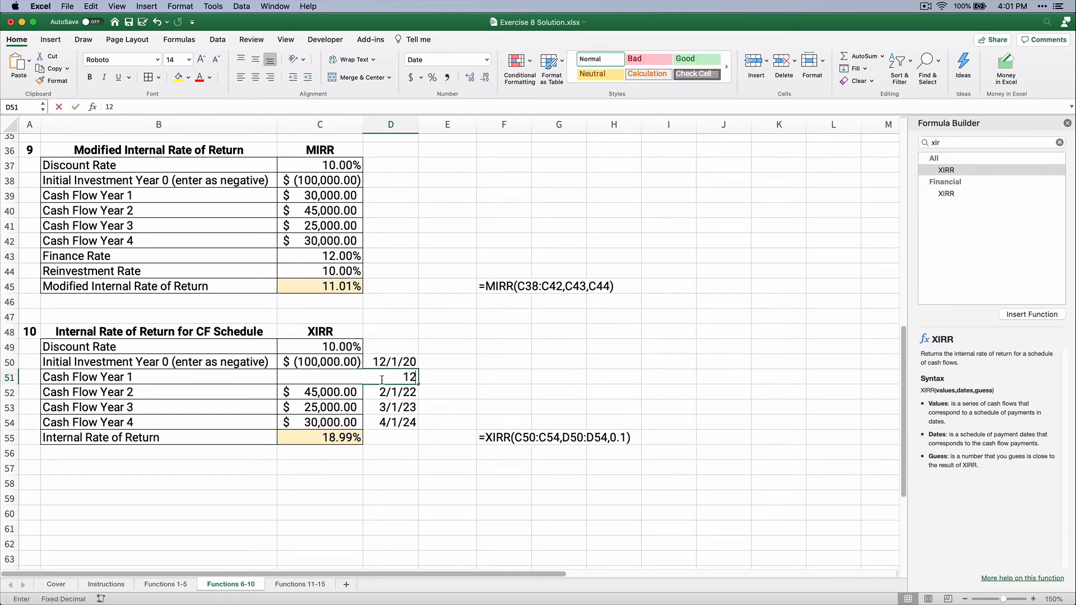
{"action": "type", "text": "/1/21"}
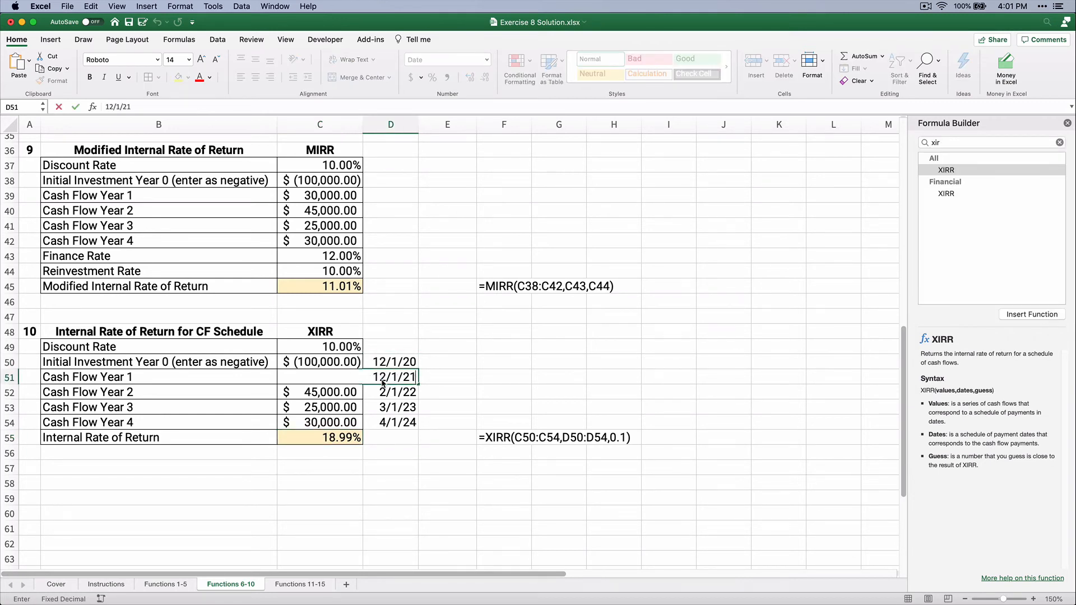
{"action": "key", "text": "Return"}
{"action": "type", "text": "12/1/22"}
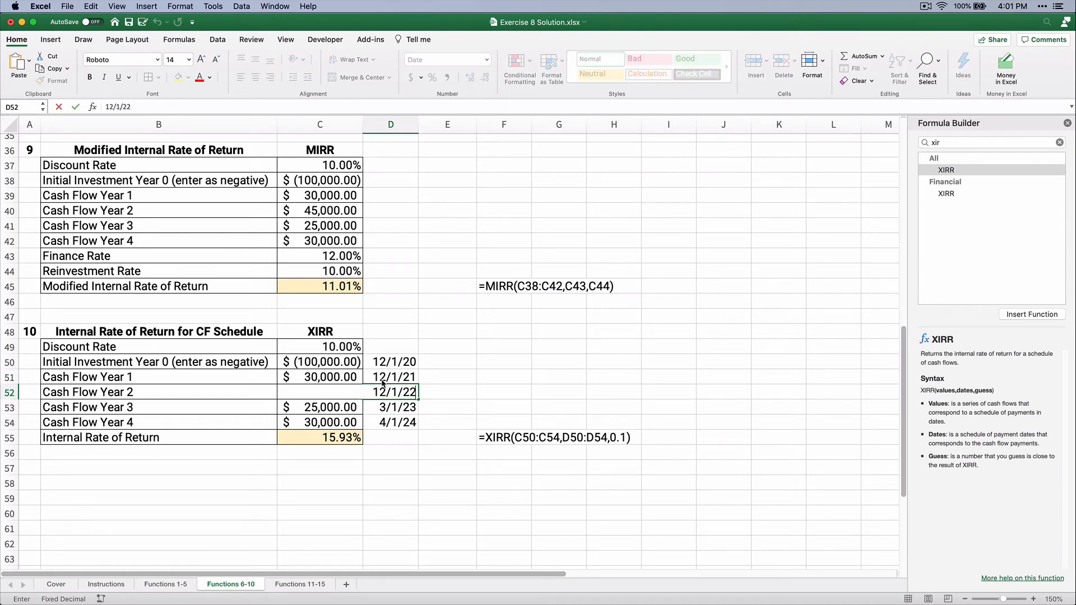
{"action": "key", "text": "Return"}
{"action": "type", "text": "12"}
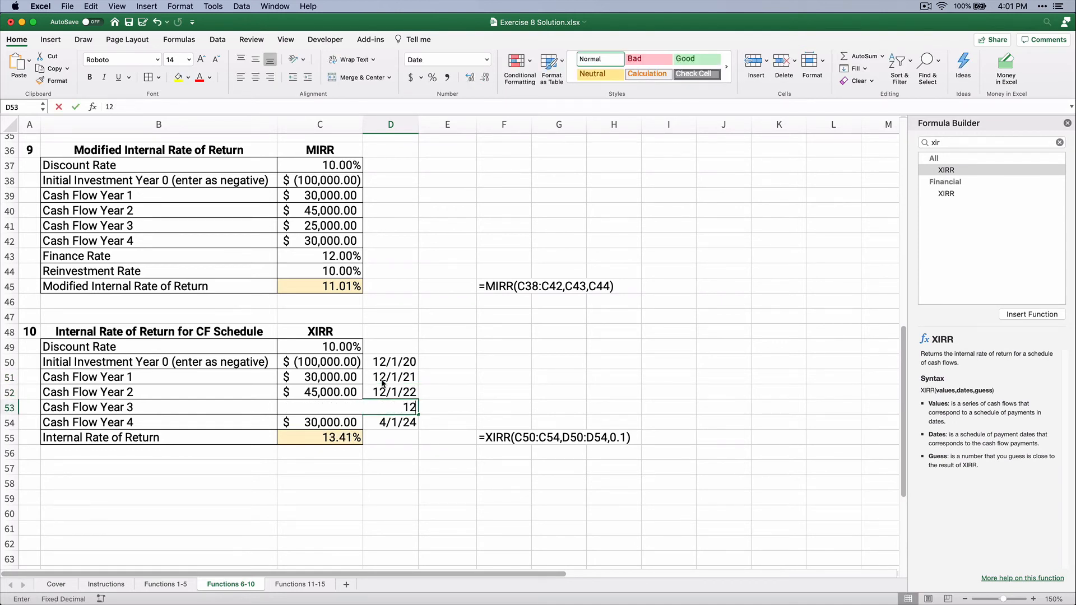
{"action": "type", "text": "/23"}
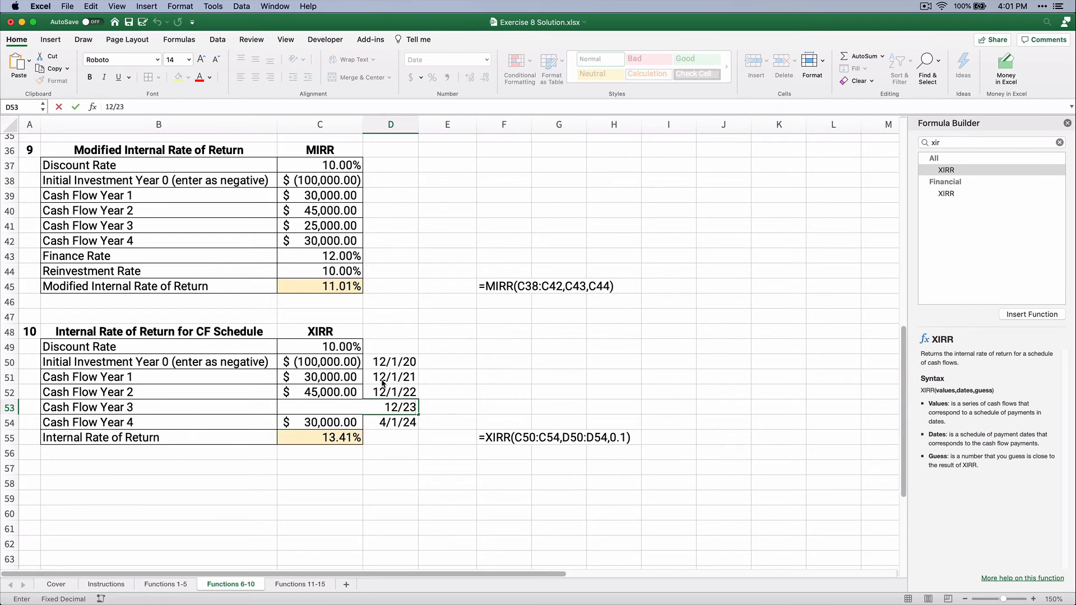
{"action": "key", "text": "Return"}
{"action": "key", "text": "Up"}
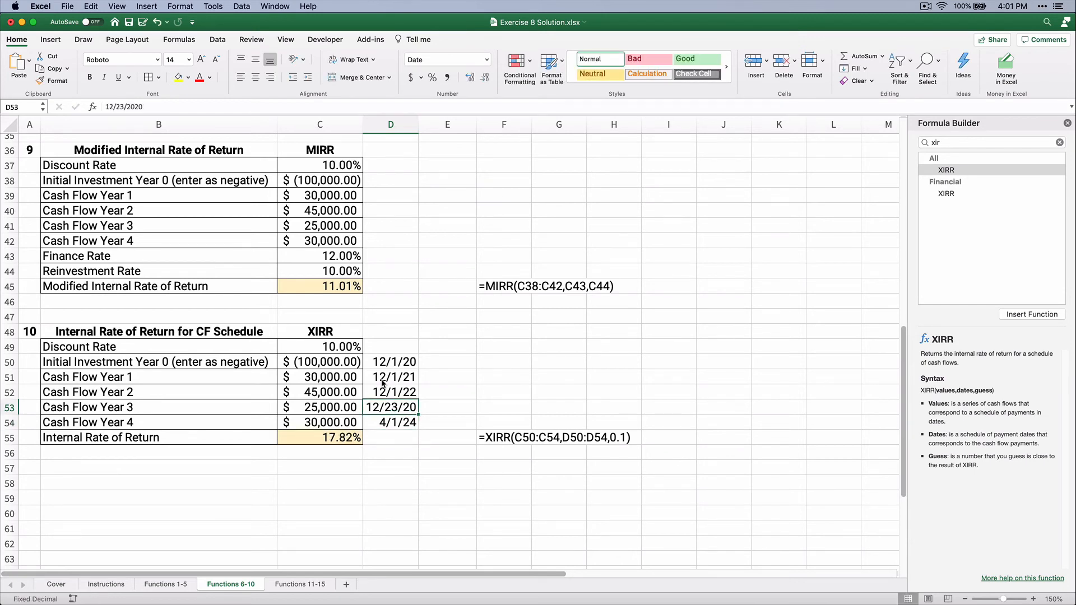
Set the Year 3 and Year 4 dates in D53 and D54 to 12/1/23 and 12/1/24.
{"action": "type", "text": "12/1/23"}
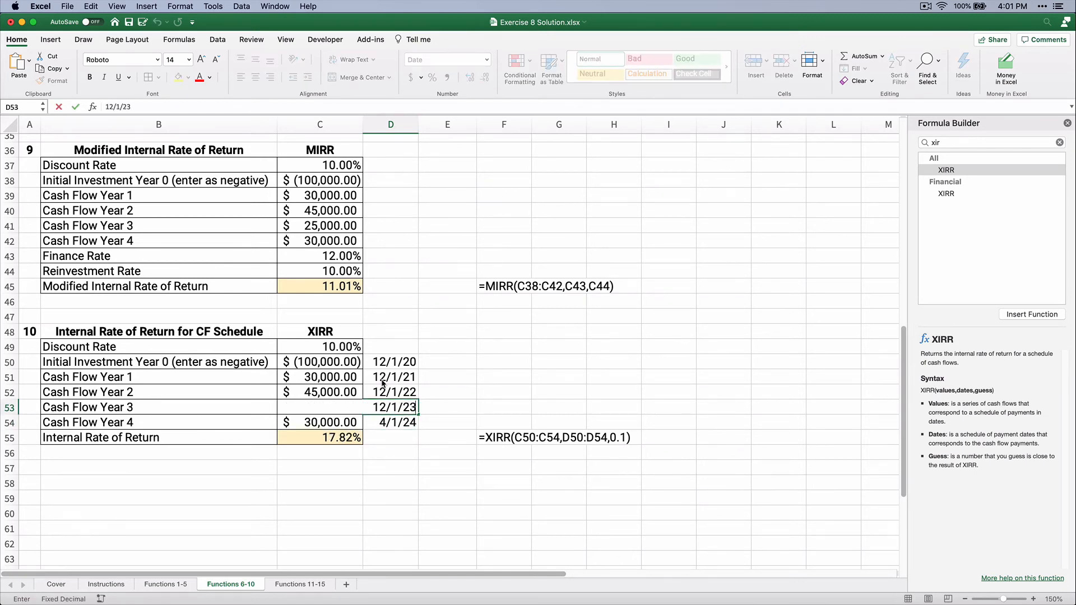
{"action": "key", "text": "Return"}
{"action": "type", "text": "12/"}
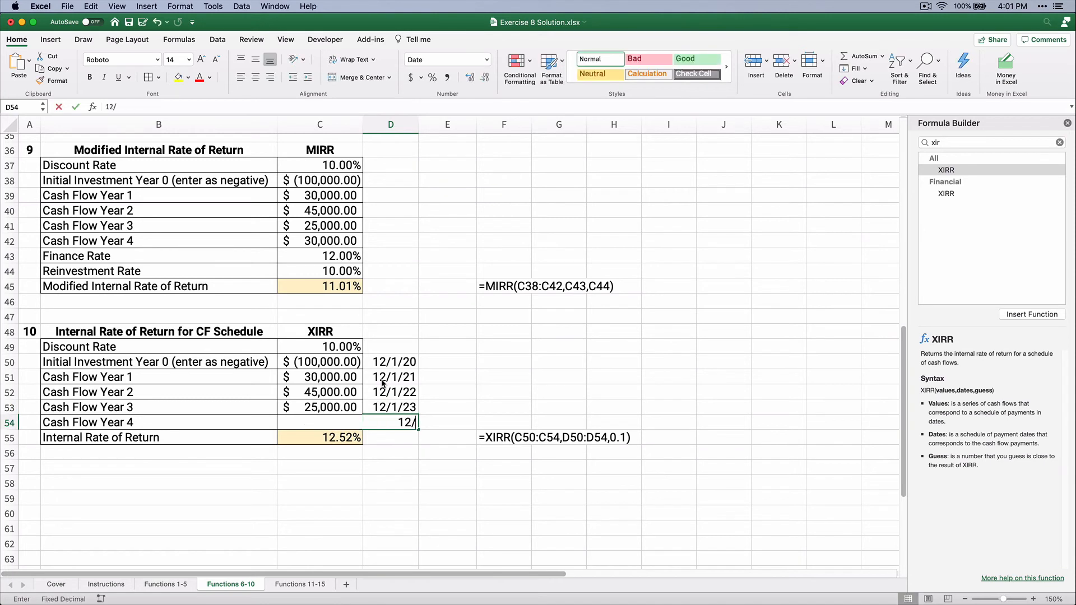
{"action": "type", "text": "1/24"}
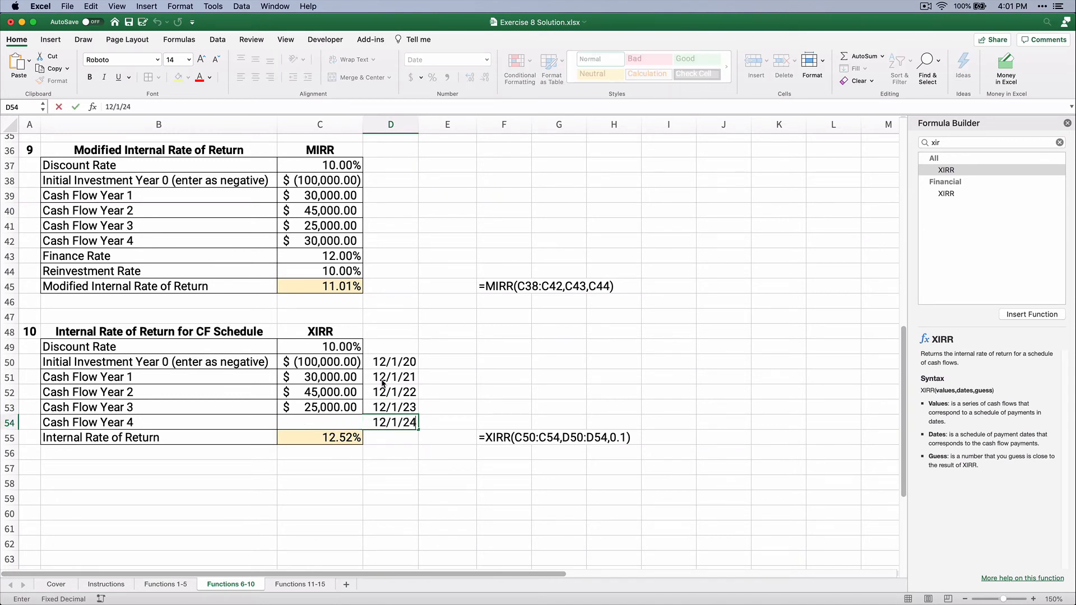
{"action": "key", "text": "Return"}
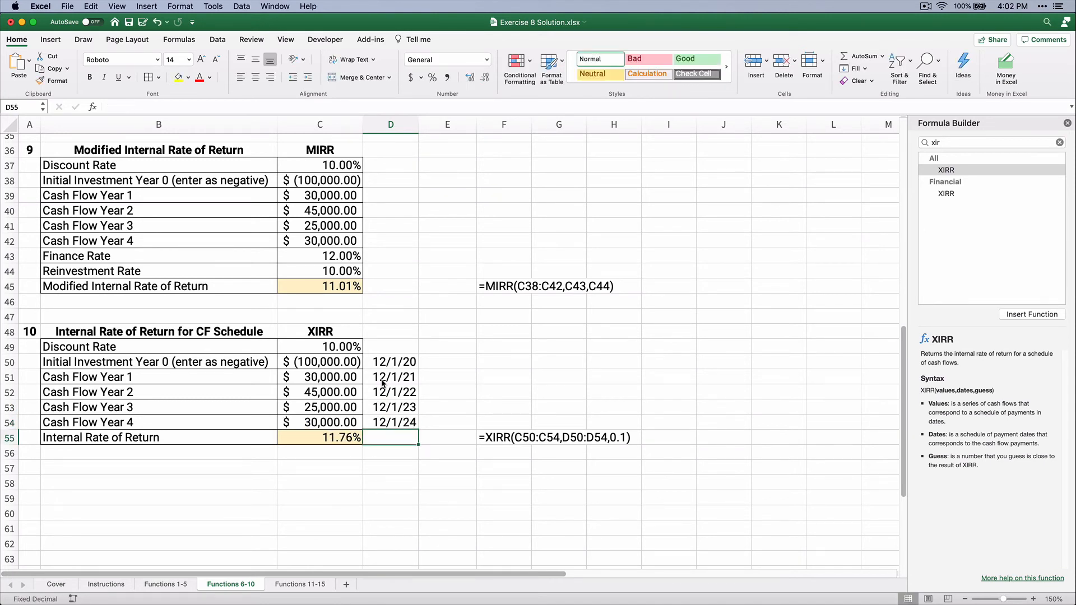
Compare the XIRR result in C55 with the IRR result in C33.
{"action": "left_click", "coordinate": [334, 441]}
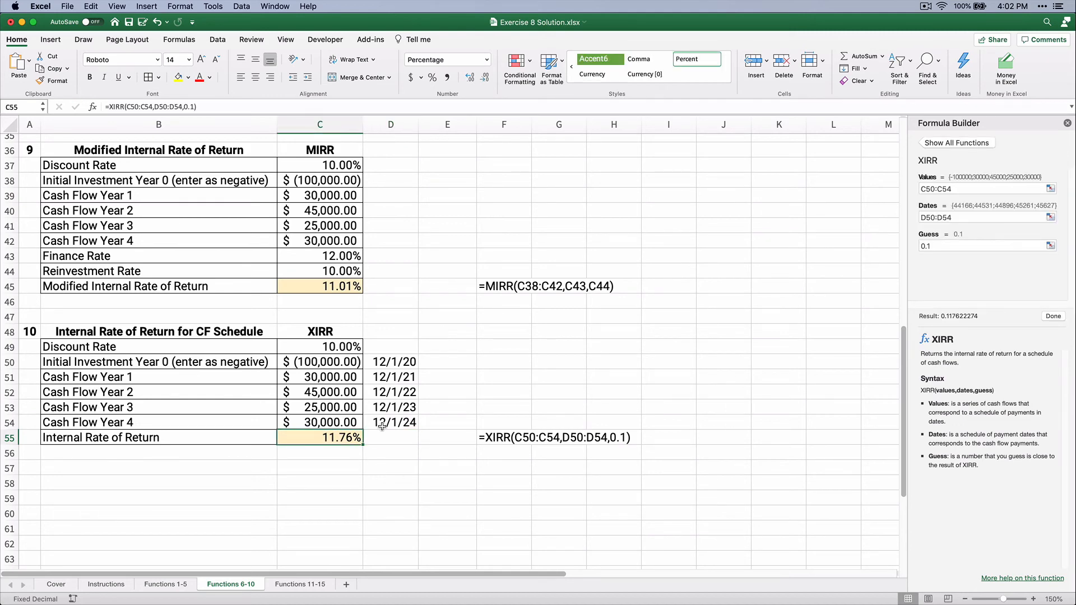
{"action": "scroll", "coordinate": [440, 361], "scroll_direction": "up", "scroll_amount": 5}
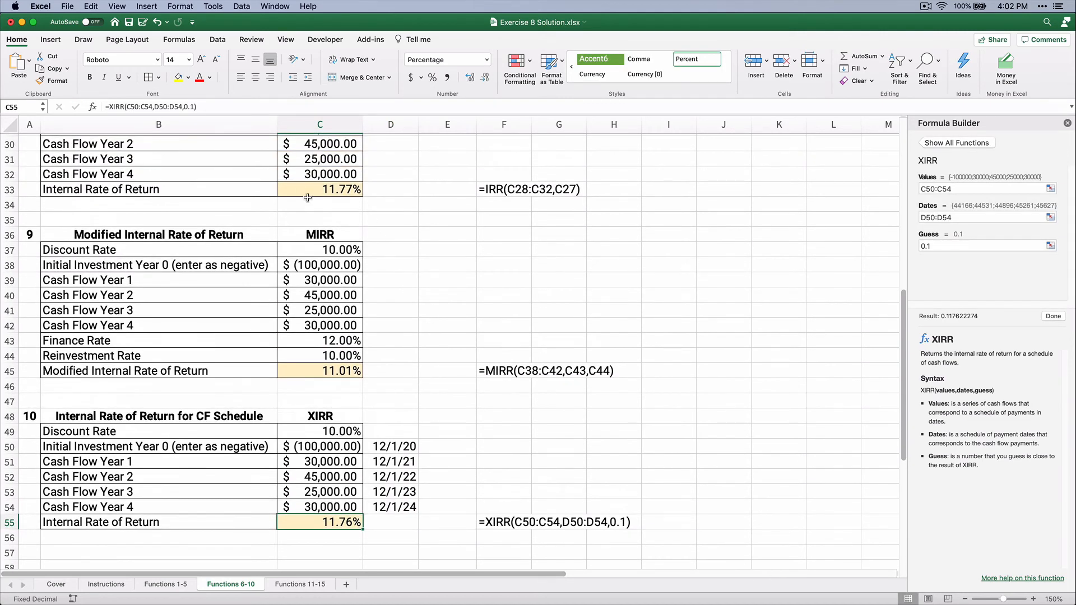
{"action": "scroll", "coordinate": [482, 406], "scroll_direction": "down", "scroll_amount": 3}
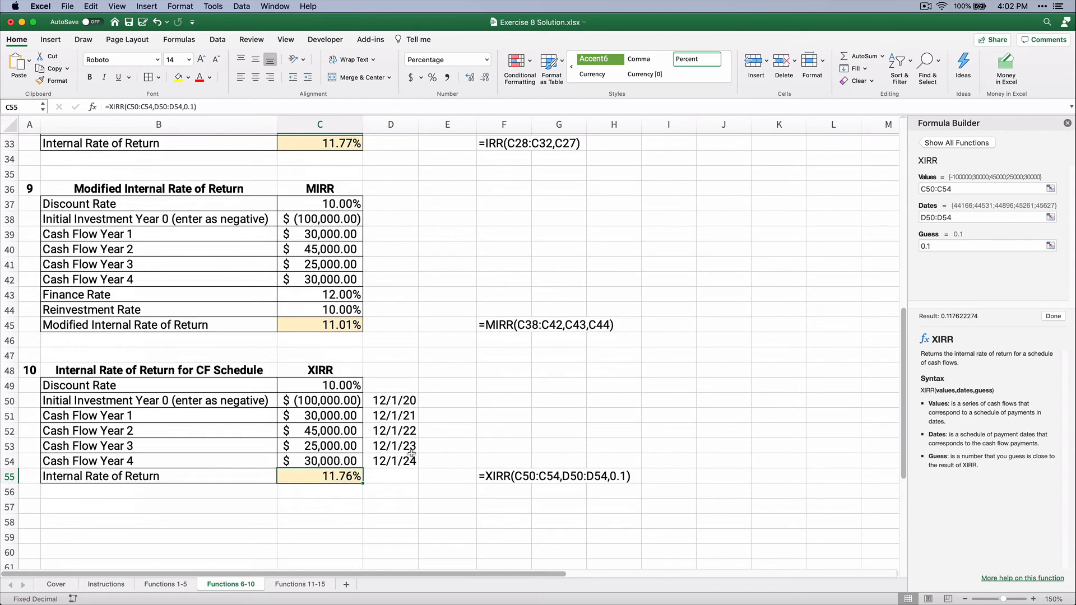
Undo the date changes in D51:D54, keeping the XIRR formula in C55.
{"action": "key", "text": "super+z"}
{"action": "key", "text": "super+z"}
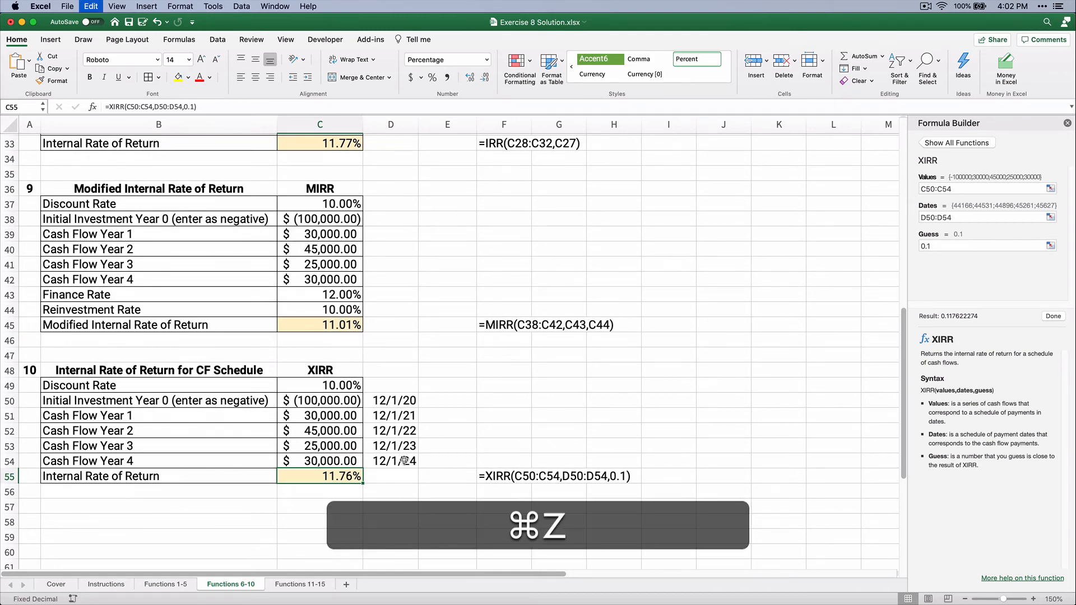
{"action": "key", "text": "super+z"}
{"action": "key", "text": "super+z"}
{"action": "key", "text": "super+z"}
{"action": "key", "text": "super+z"}
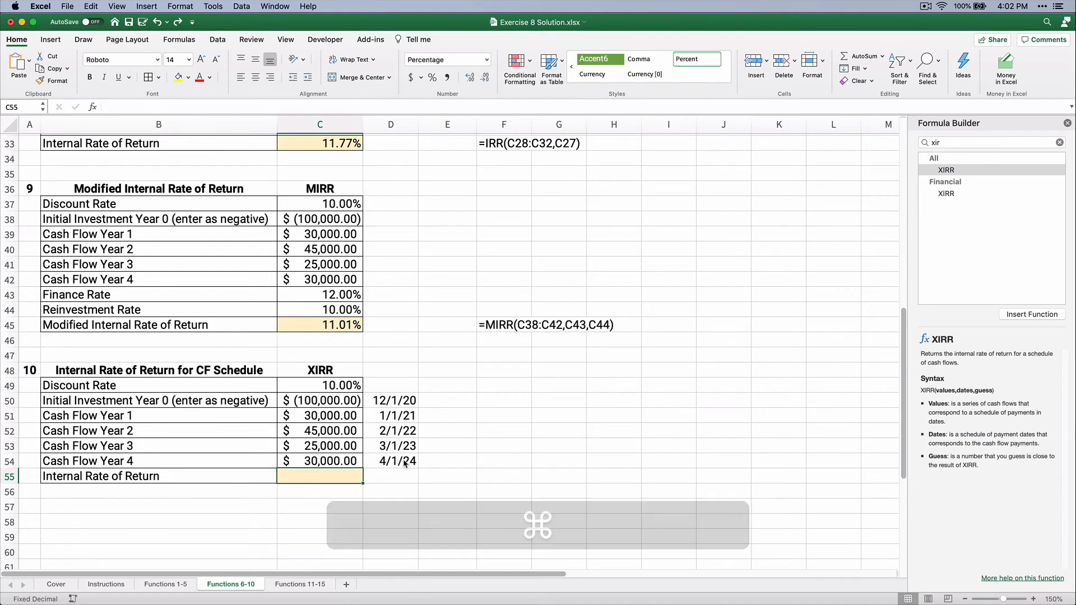
{"action": "key", "text": "super+y"}
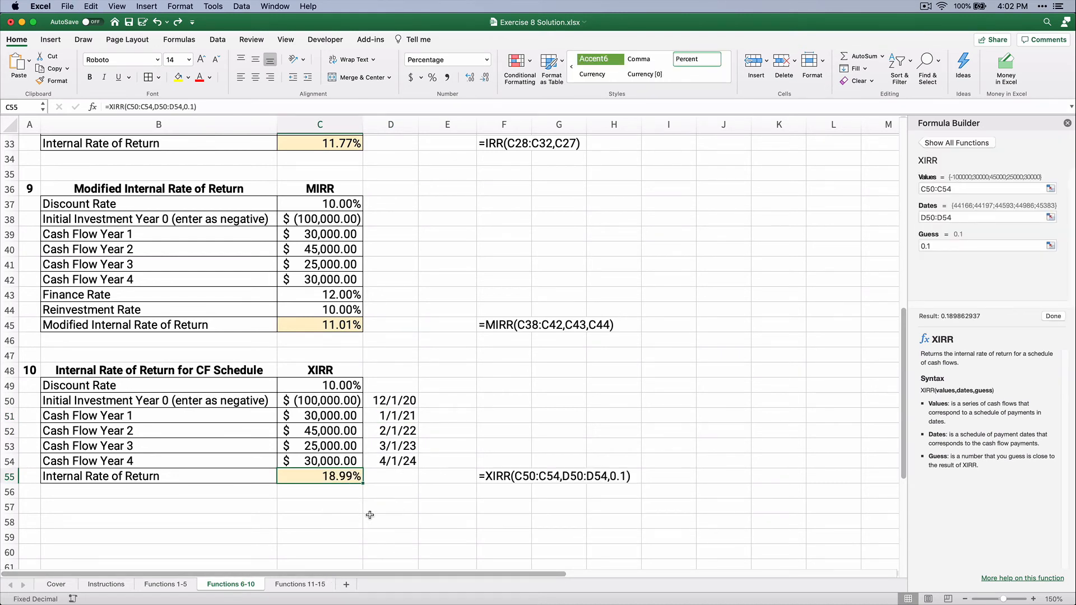
Switch to the Functions 11-15 sheet and insert the NPER function for Total Periods in C9.
{"action": "left_click", "coordinate": [297, 584]}
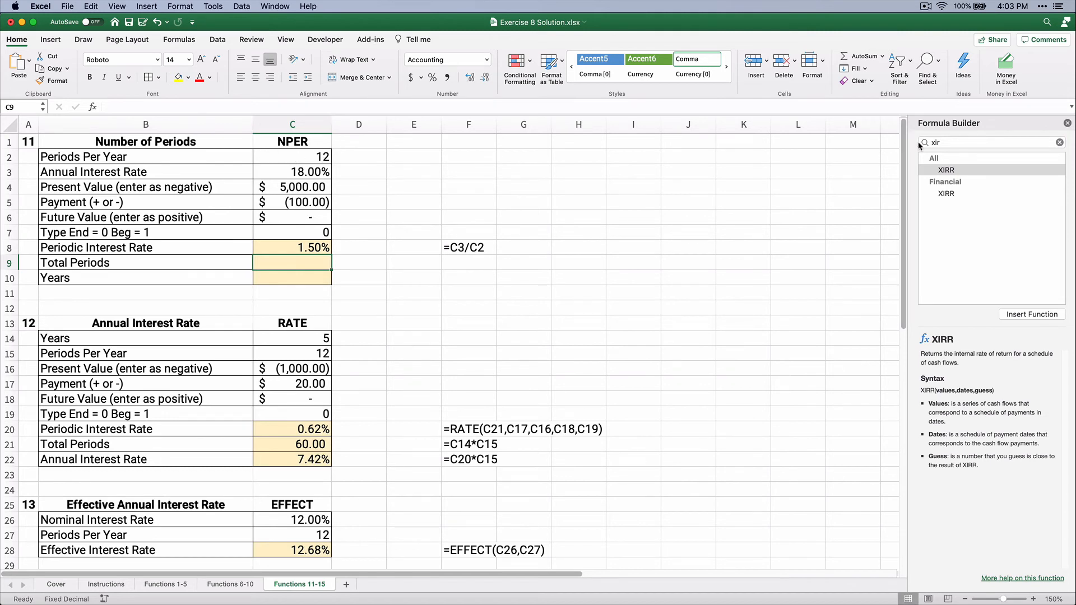
{"action": "left_click", "coordinate": [949, 141]}
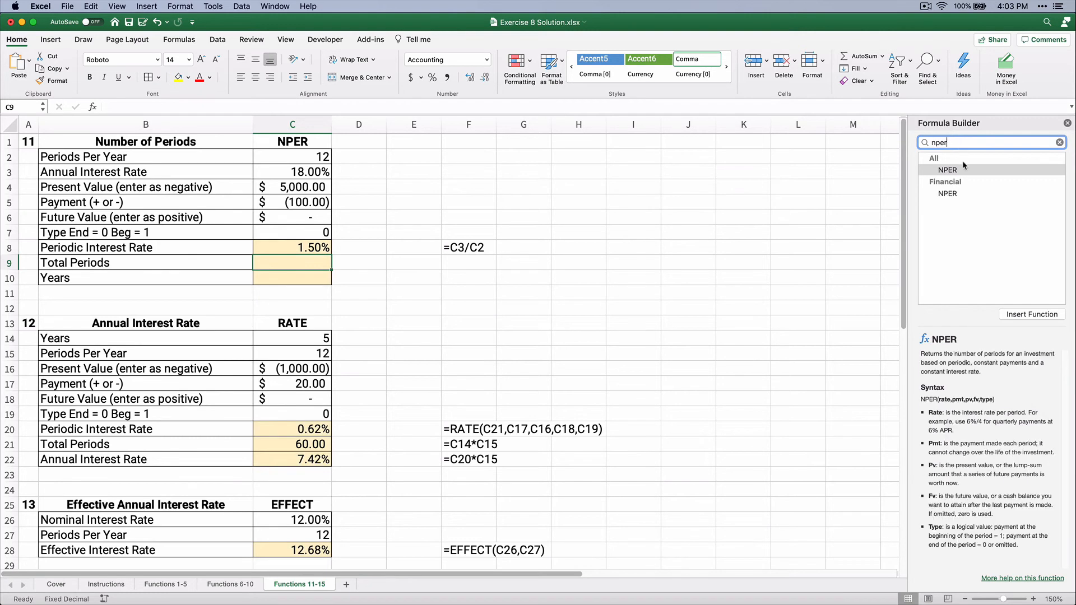
{"action": "double_click", "coordinate": [964, 168]}
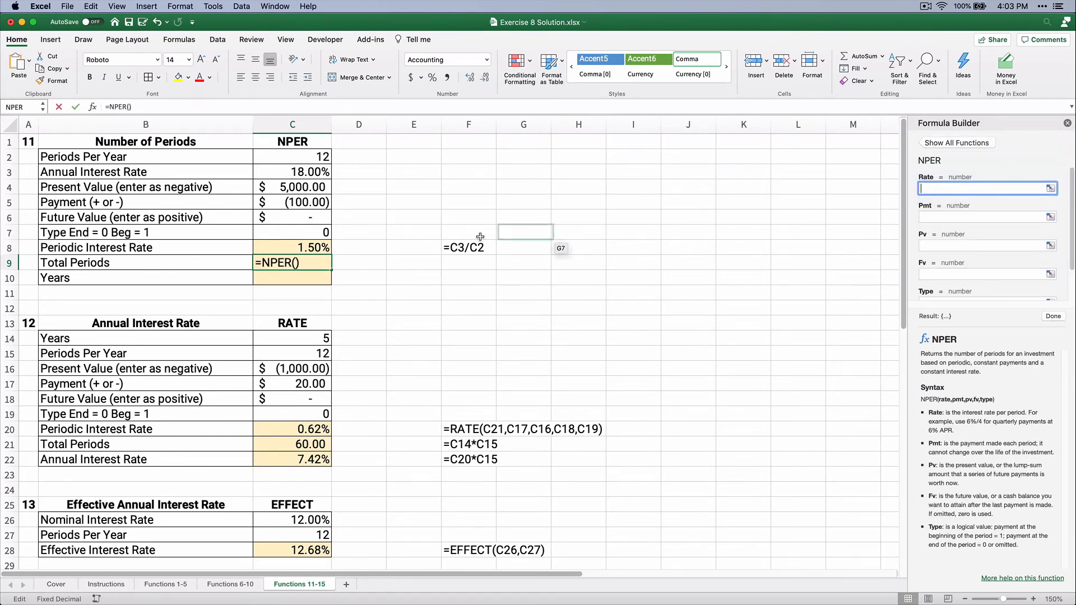
Complete the NPER arguments in C9 with C8 as rate, C5 as payment, C4 as present value, C6 as future value and C7 as type.
{"action": "left_click", "coordinate": [319, 248]}
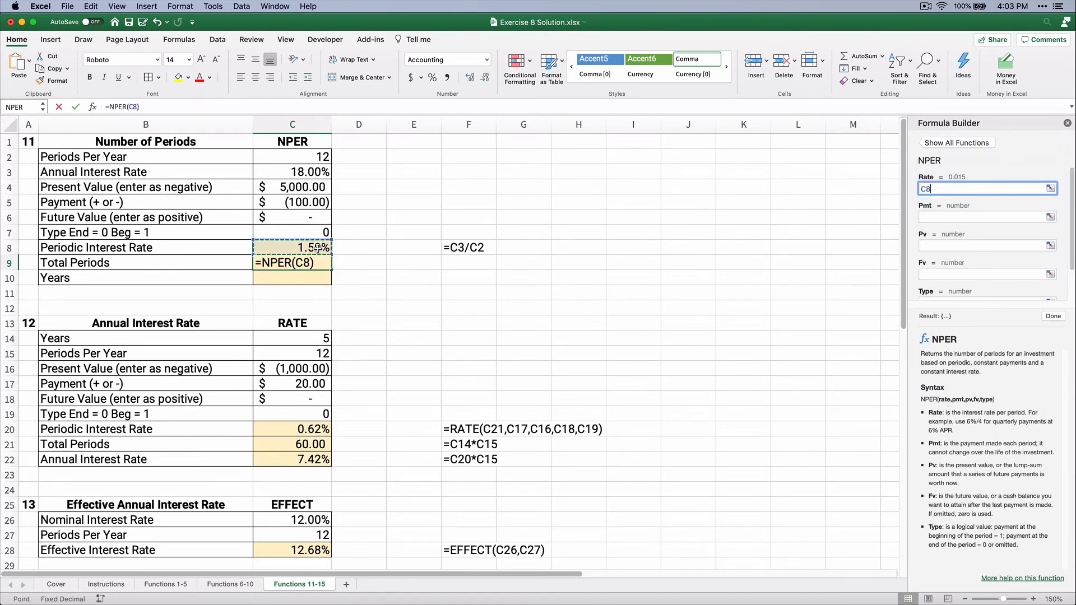
{"action": "left_click", "coordinate": [931, 216]}
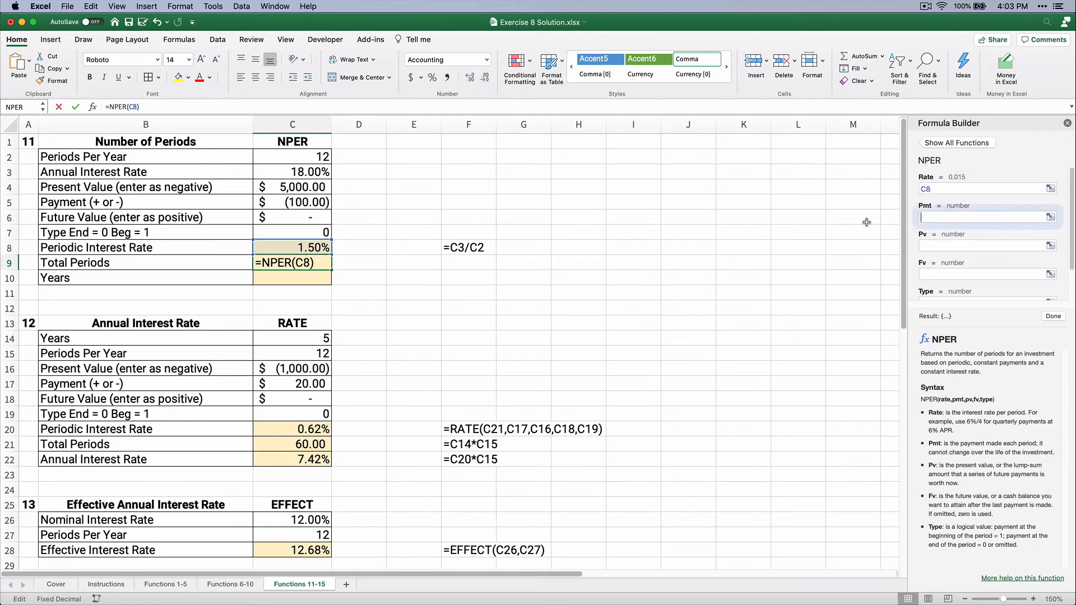
{"action": "left_click", "coordinate": [302, 203]}
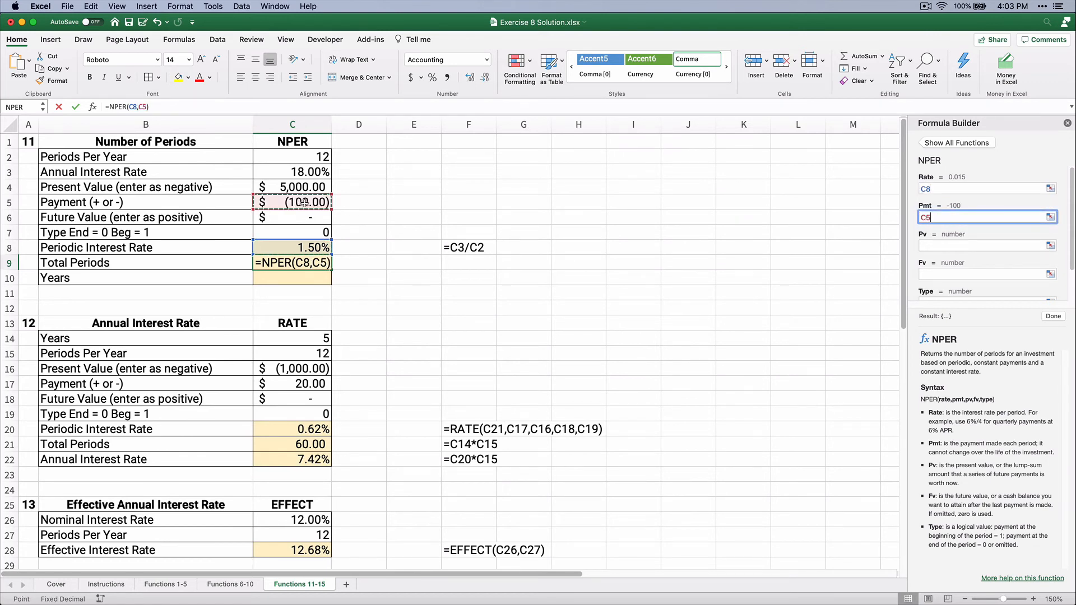
{"action": "left_click", "coordinate": [929, 247]}
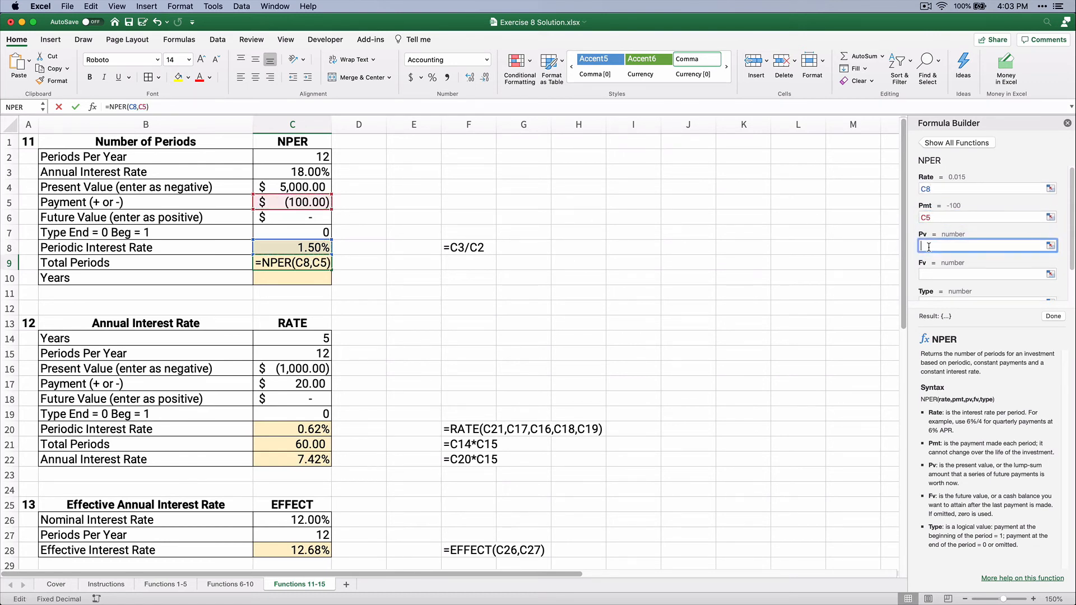
{"action": "left_click", "coordinate": [287, 187]}
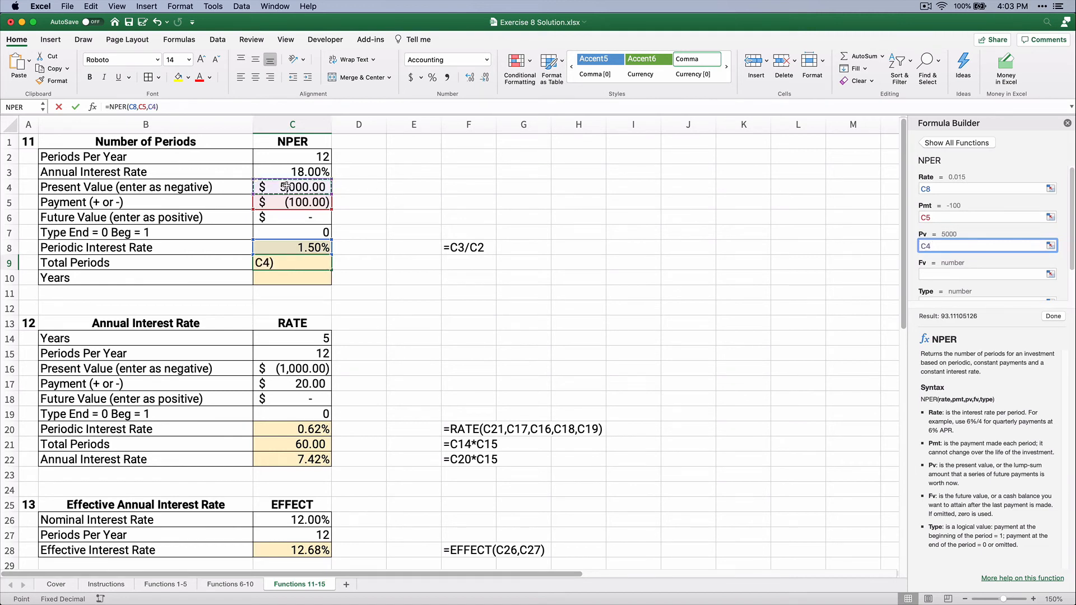
{"action": "left_click", "coordinate": [931, 275]}
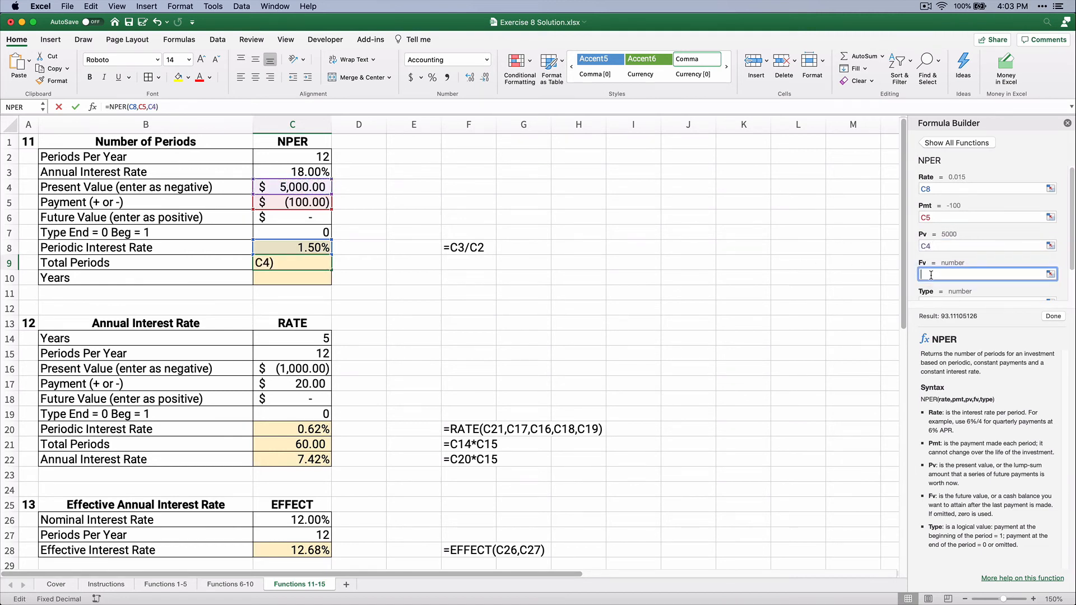
{"action": "left_click", "coordinate": [288, 218]}
{"action": "scroll", "coordinate": [1016, 260], "scroll_direction": "down", "scroll_amount": 2}
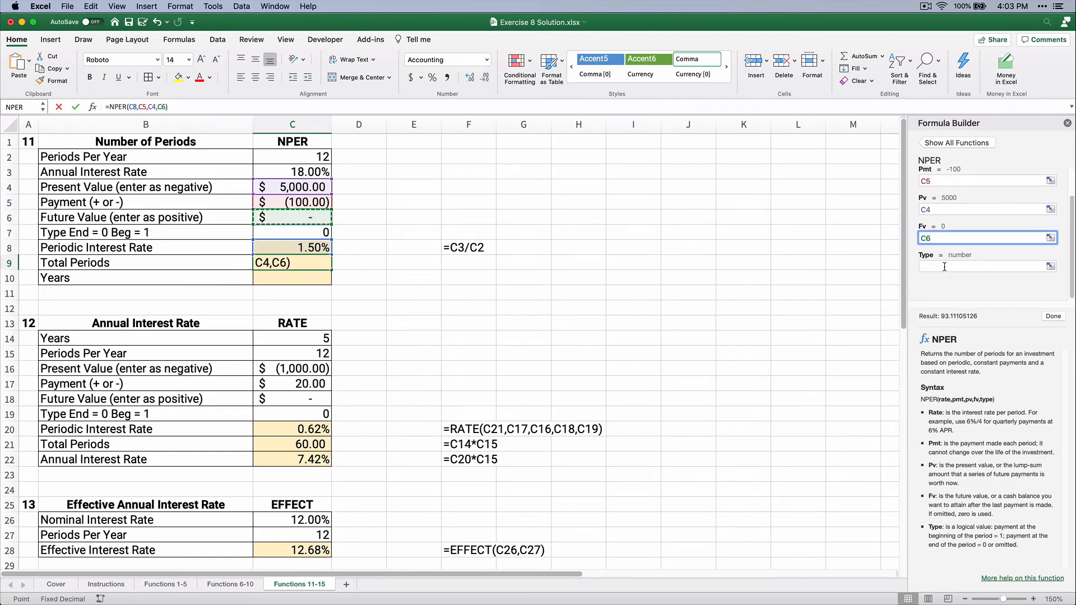
{"action": "left_click", "coordinate": [945, 267]}
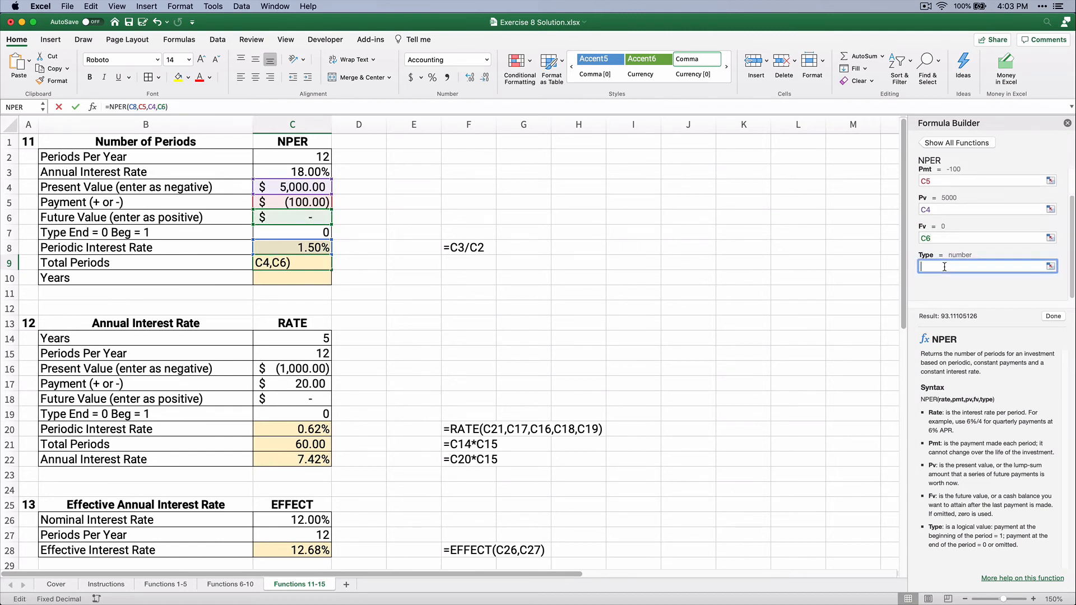
{"action": "left_click", "coordinate": [297, 231]}
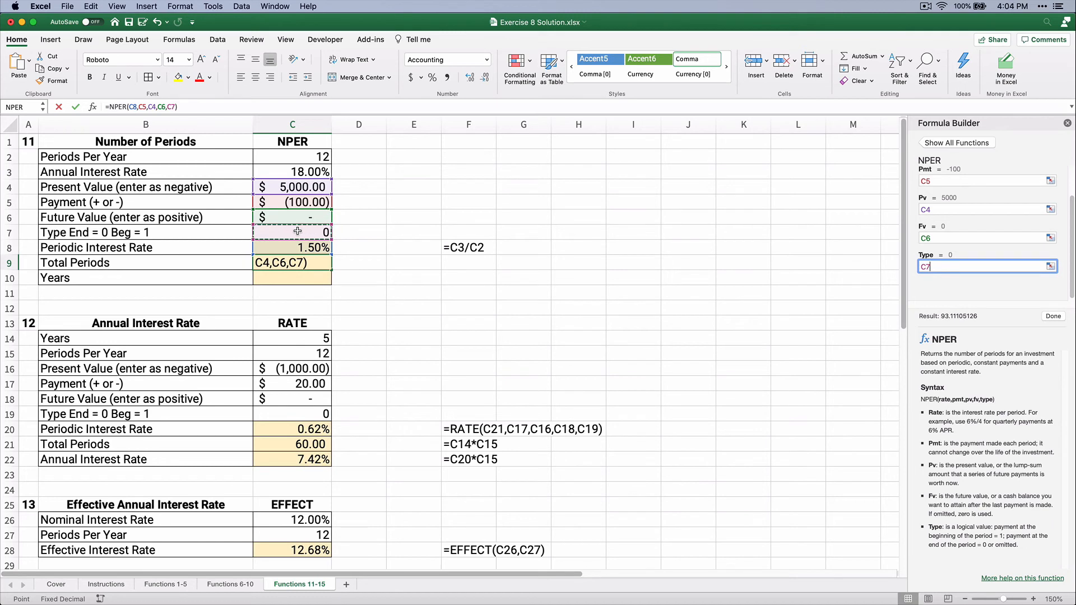
{"action": "left_click", "coordinate": [1059, 318]}
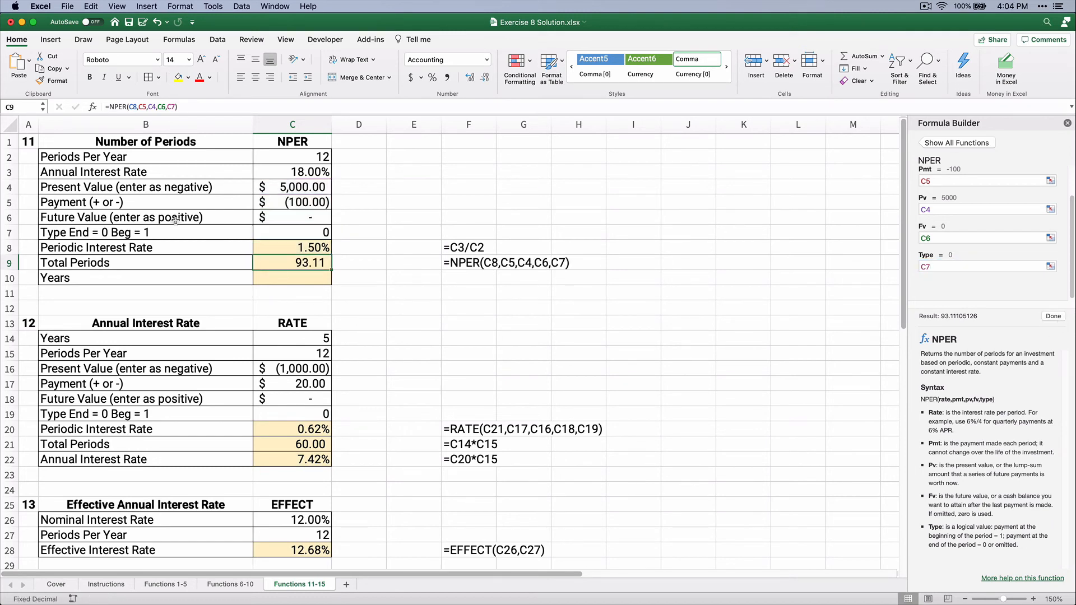
Shorten the label in B4 to "Present Value" by removing the note in parentheses.
{"action": "left_click", "coordinate": [88, 187]}
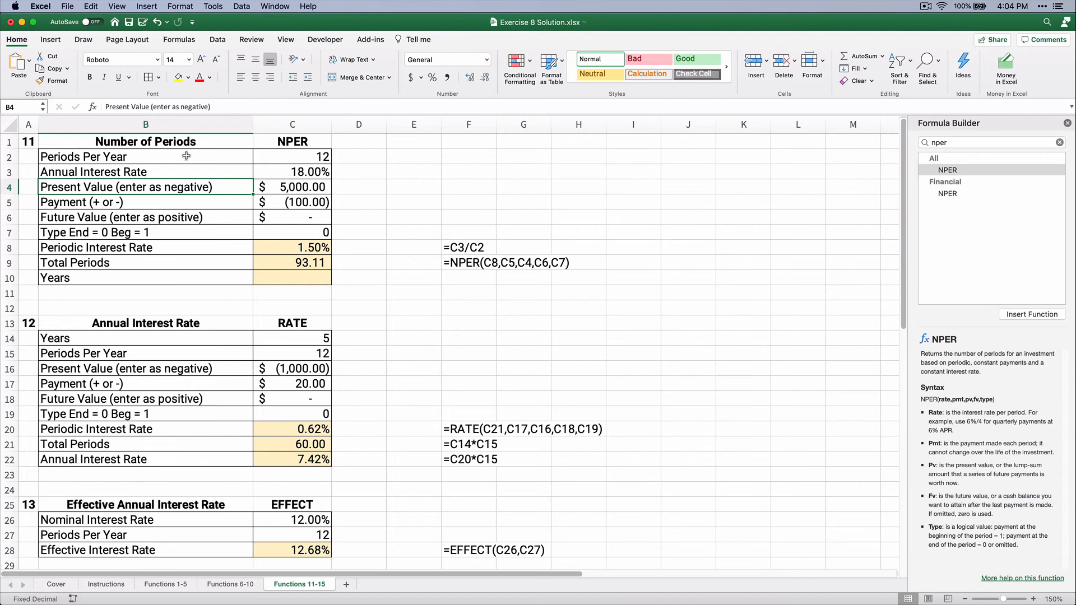
{"action": "left_click", "coordinate": [227, 107]}
{"action": "key", "text": "BackSpace"}
{"action": "key", "text": "BackSpace"}
{"action": "key", "text": "BackSpace"}
{"action": "key", "text": "BackSpace"}
{"action": "key", "text": "BackSpace"}
{"action": "key", "text": "BackSpace"}
{"action": "key", "text": "BackSpace"}
{"action": "key", "text": "BackSpace"}
{"action": "key", "text": "BackSpace"}
{"action": "key", "text": "BackSpace"}
{"action": "key", "text": "BackSpace"}
{"action": "key", "text": "BackSpace"}
{"action": "key", "text": "BackSpace"}
{"action": "key", "text": "BackSpace"}
{"action": "key", "text": "BackSpace"}
{"action": "key", "text": "BackSpace"}
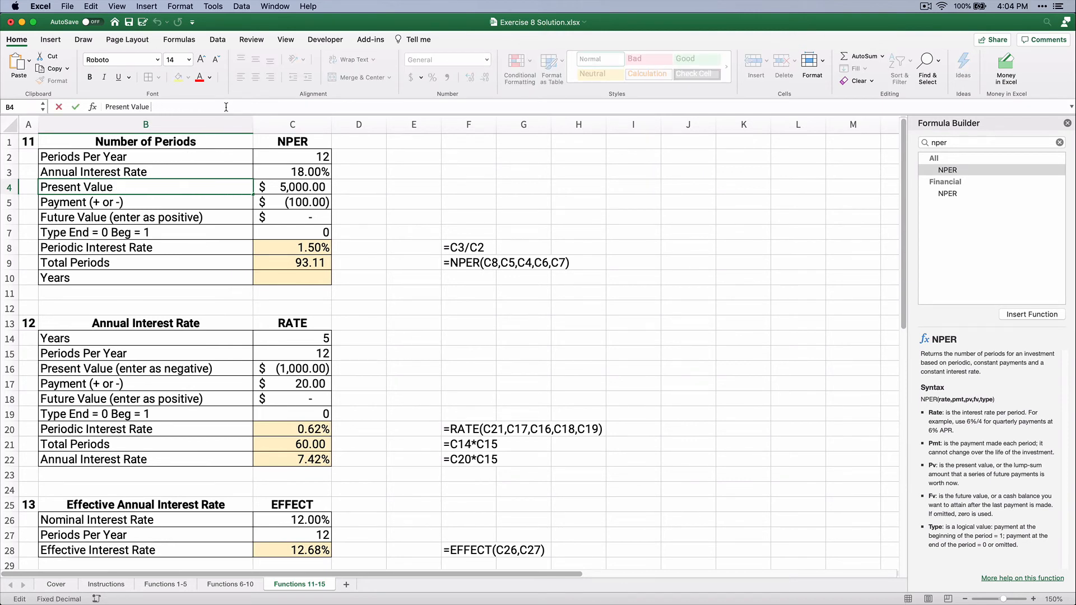
{"action": "key", "text": "Return"}
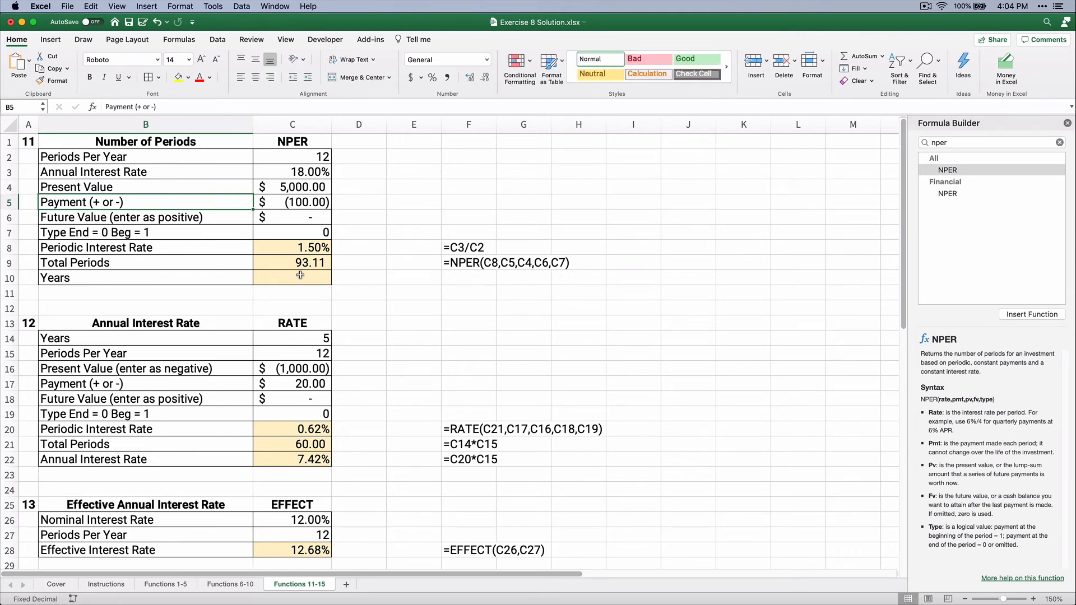
Calculate the years in C10 by dividing total periods by periods per year with =C9/C2.
{"action": "left_click", "coordinate": [274, 264]}
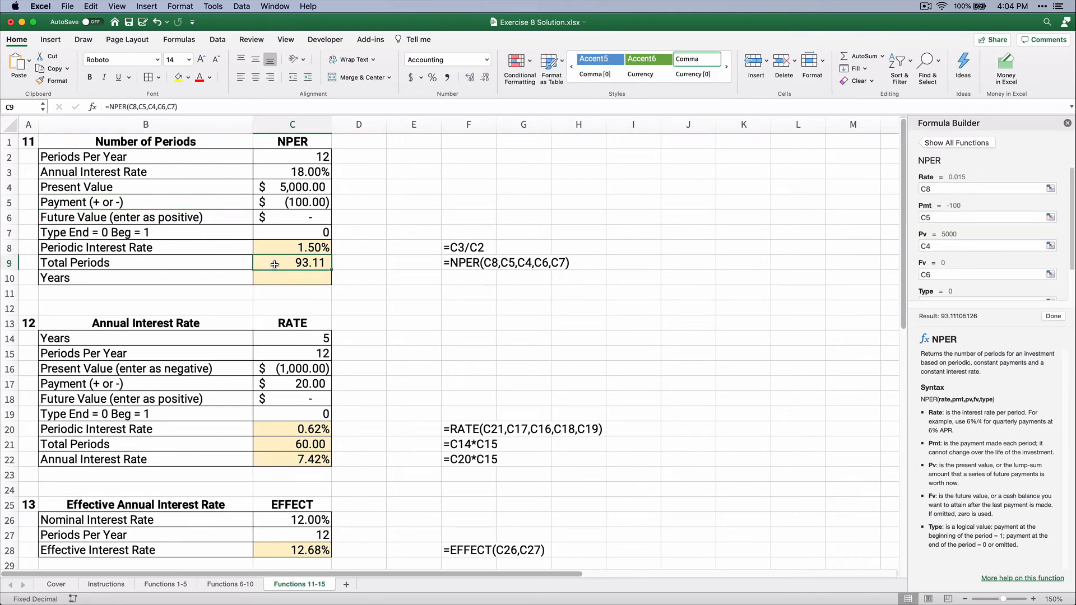
{"action": "left_click", "coordinate": [285, 282]}
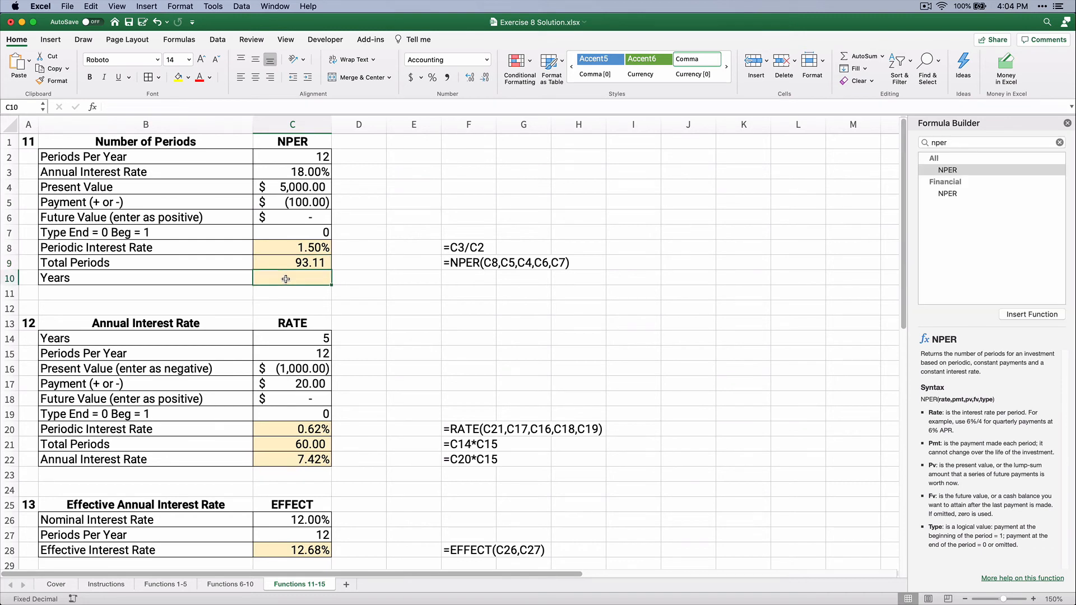
{"action": "type", "text": "="}
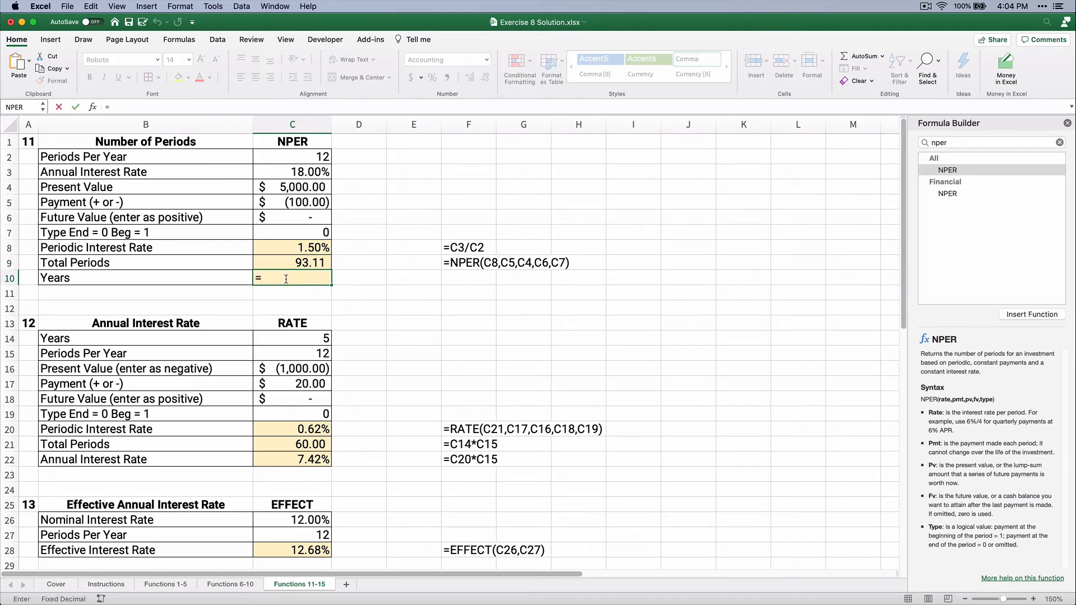
{"action": "key", "text": "Up"}
{"action": "type", "text": "/"}
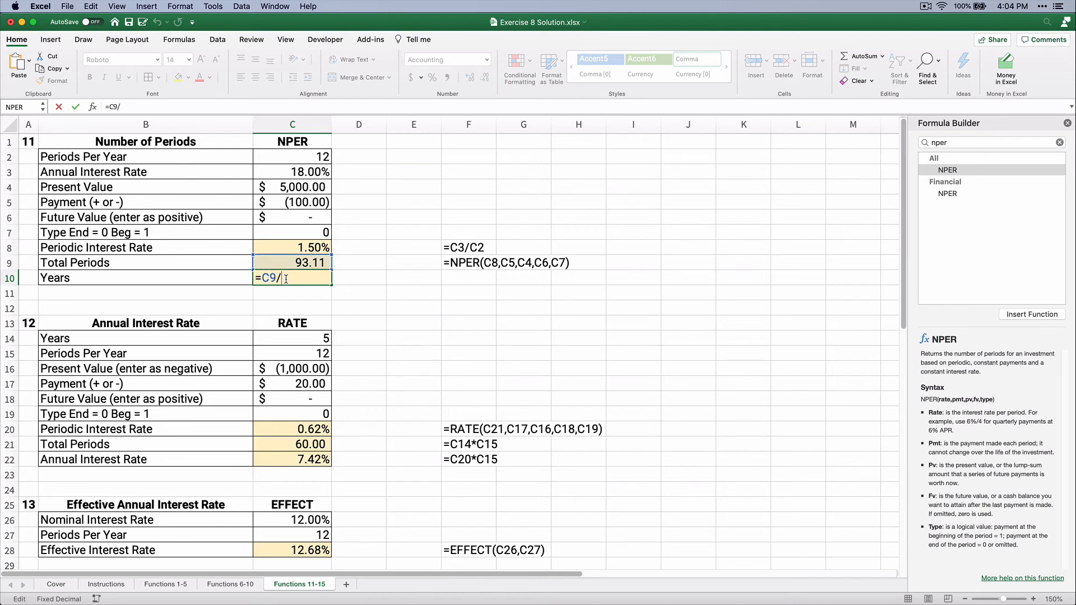
{"action": "left_click", "coordinate": [306, 155]}
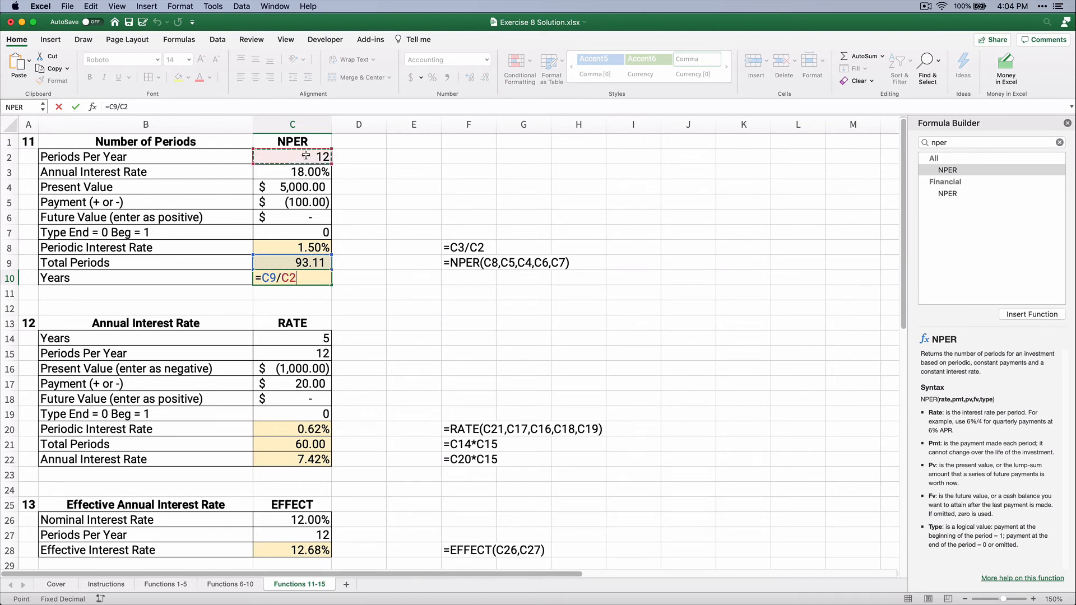
{"action": "key", "text": "Return"}
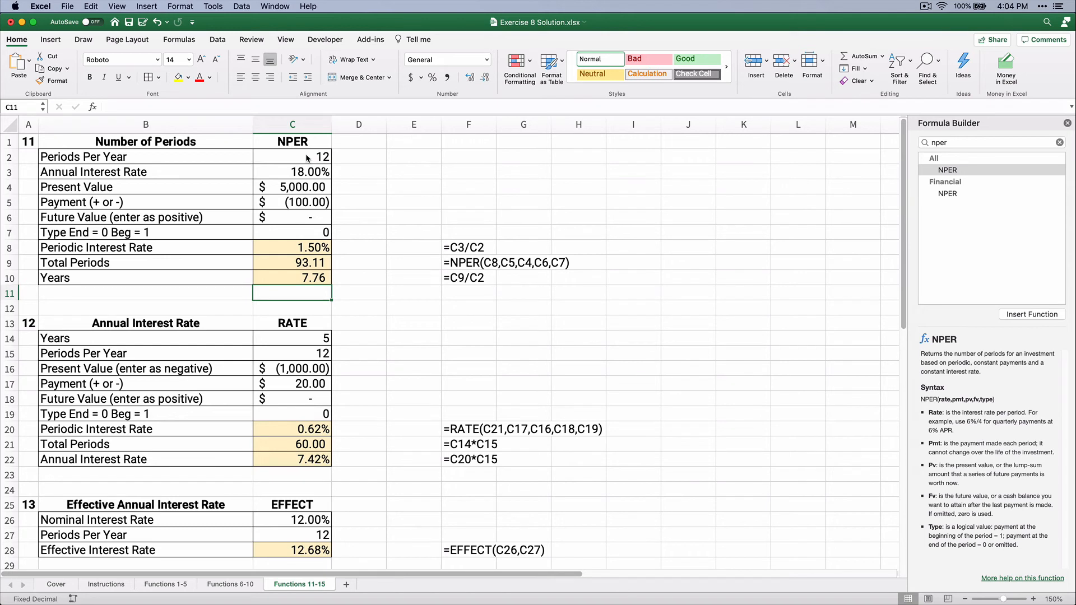
Test the NPER section with a payment of -150 in C5 and undo that change.
{"action": "left_click", "coordinate": [292, 216]}
{"action": "left_click", "coordinate": [292, 202]}
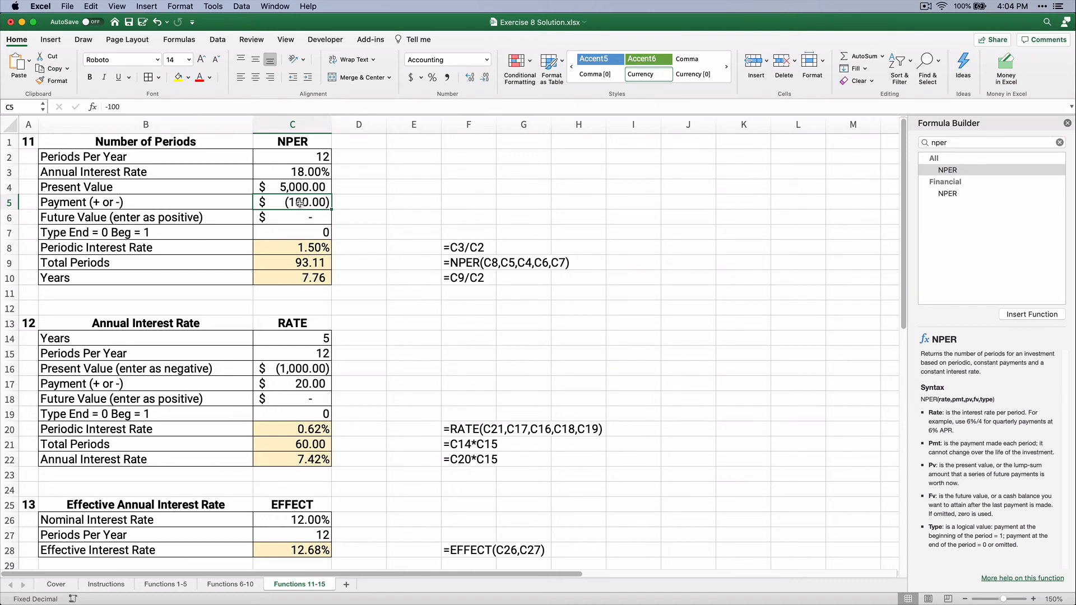
{"action": "type", "text": "-150"}
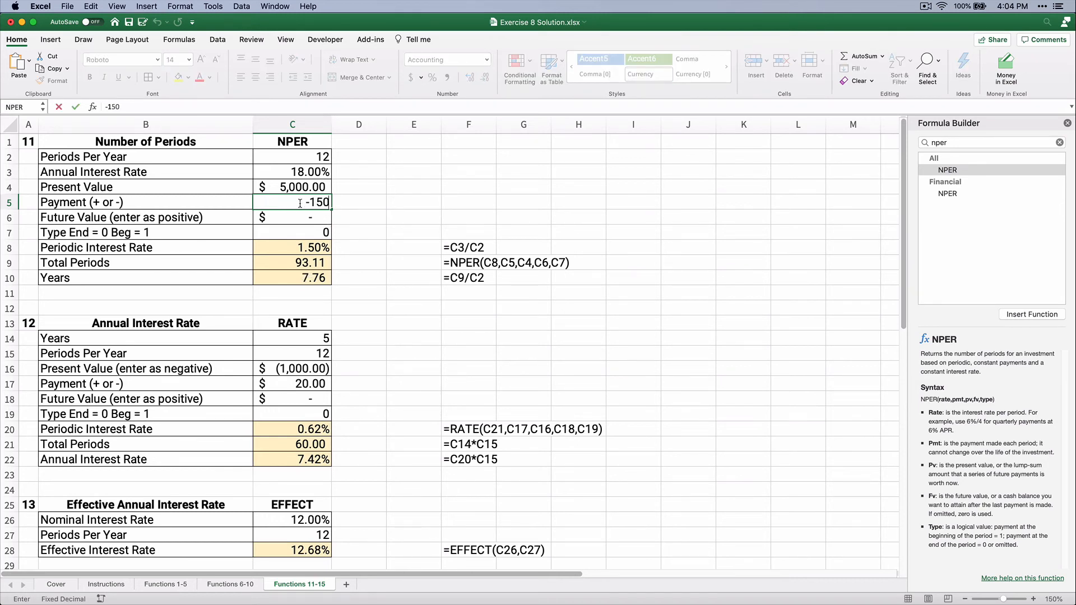
{"action": "key", "text": "Return"}
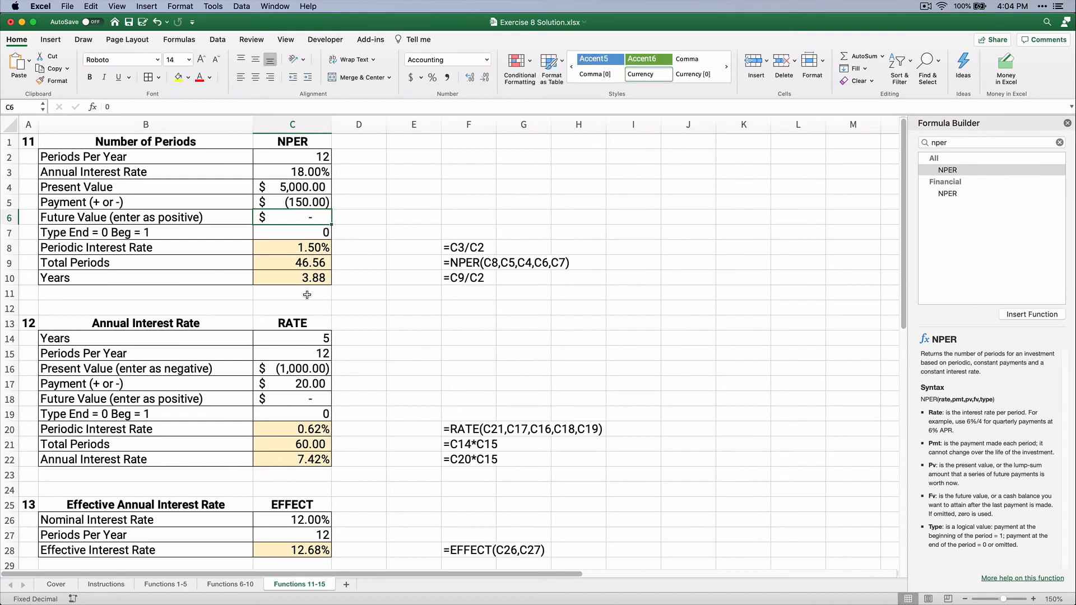
{"action": "left_click", "coordinate": [297, 279]}
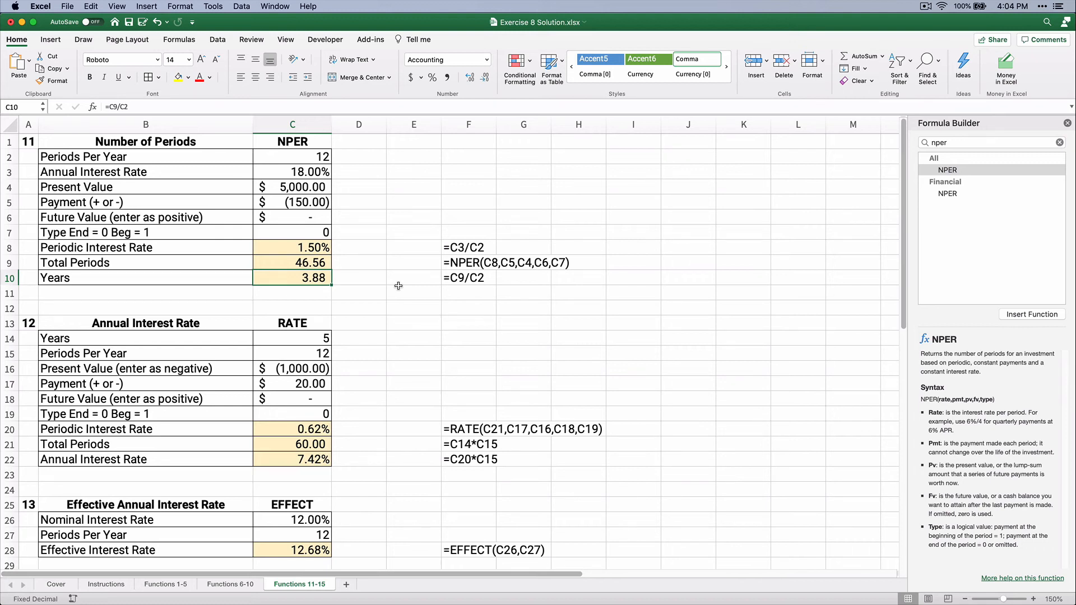
{"action": "key", "text": "super+z"}
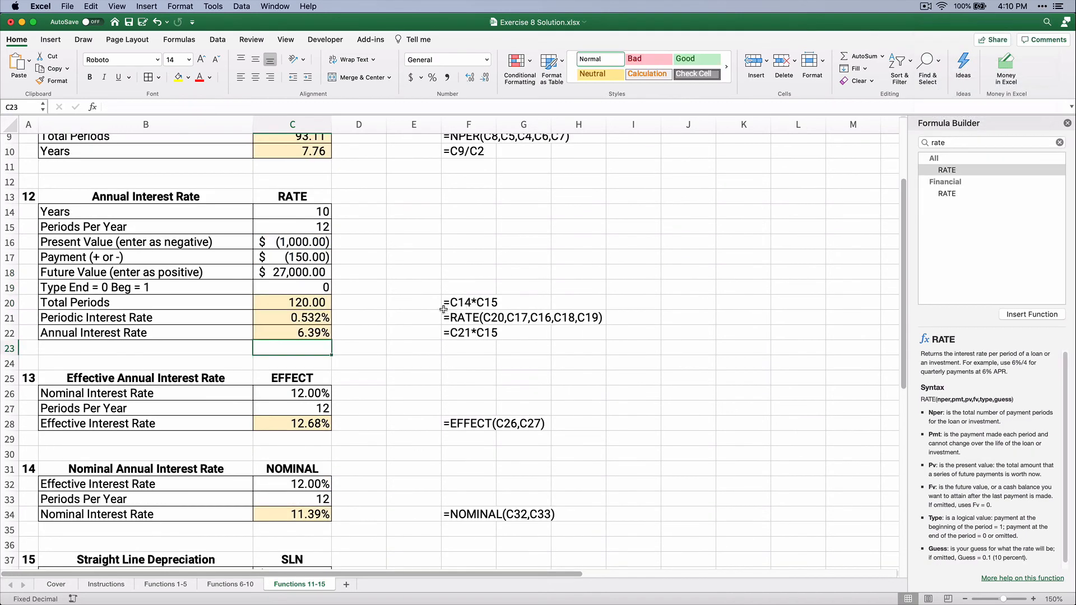
In the RATE section, set the years in C14 to 20 and the present value in C16 to -5000.
{"action": "left_click", "coordinate": [420, 327]}
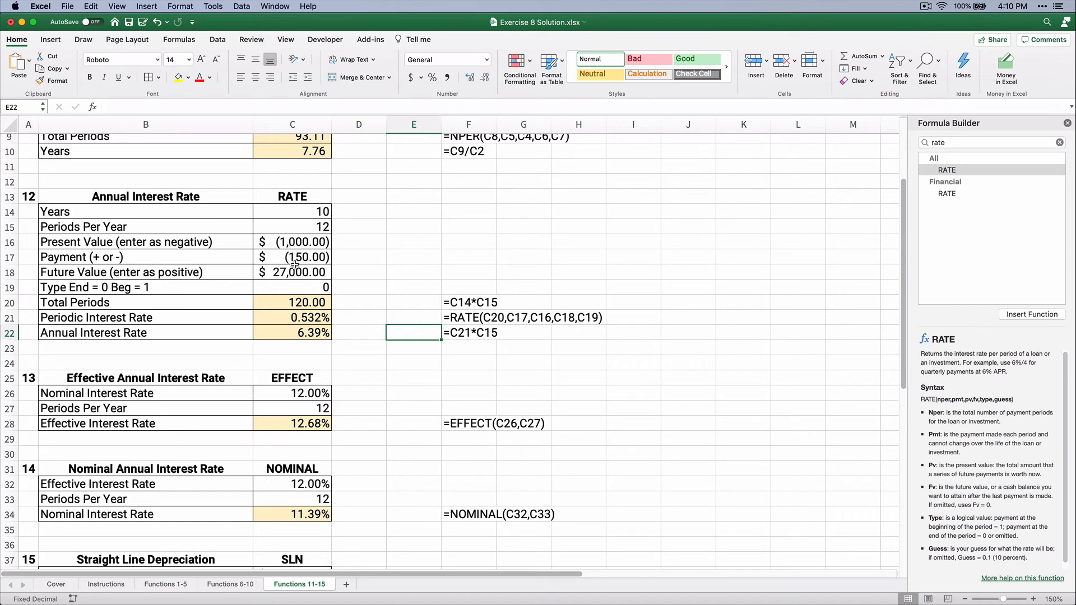
{"action": "left_click", "coordinate": [291, 214]}
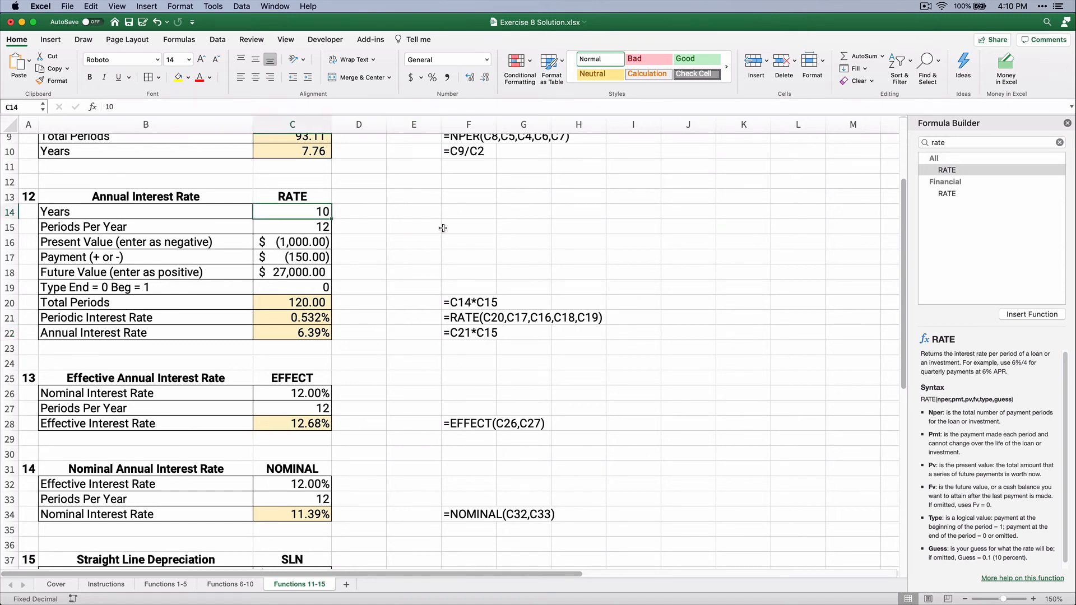
{"action": "type", "text": "20"}
{"action": "key", "text": "Return"}
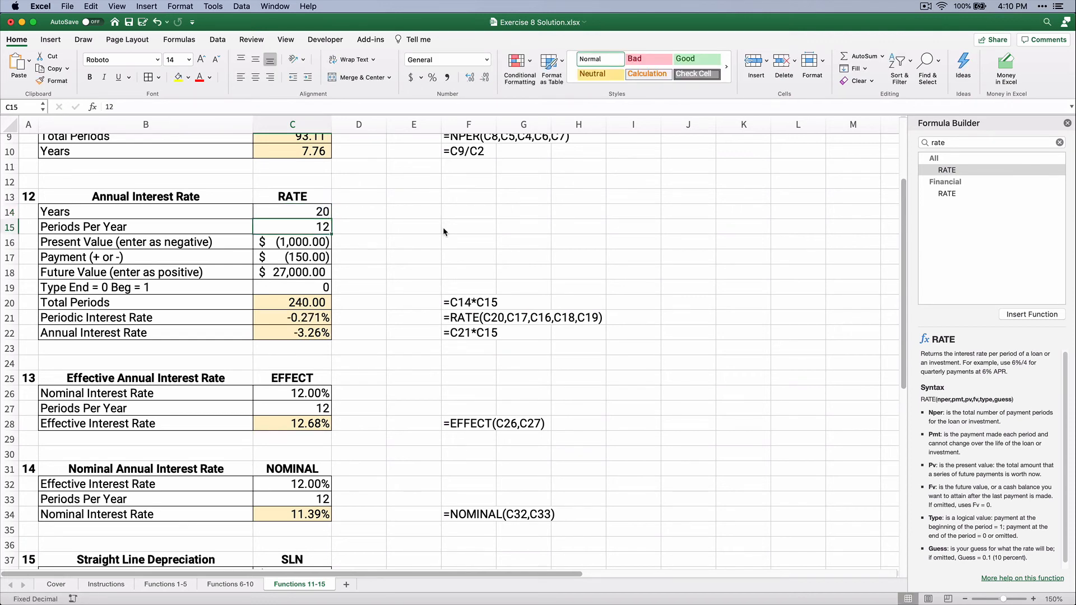
{"action": "key", "text": "Return"}
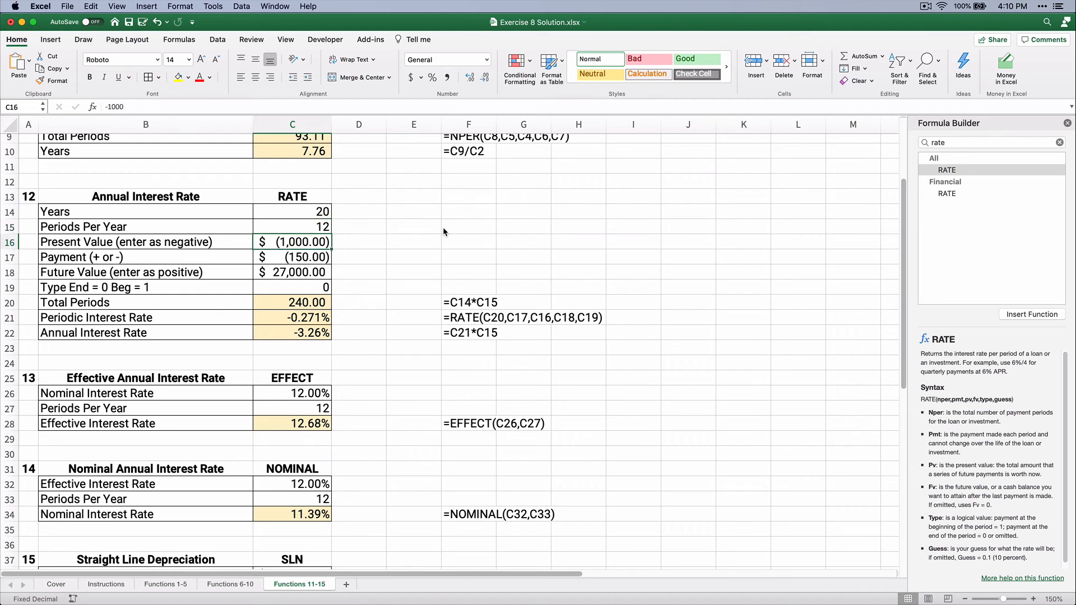
{"action": "type", "text": "-5000"}
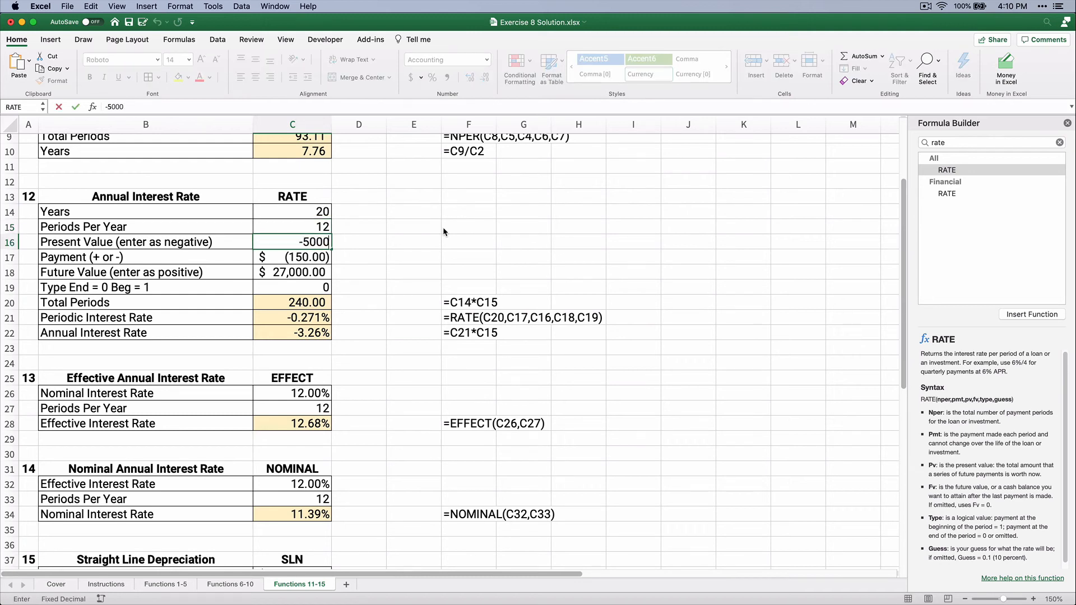
{"action": "key", "text": "Return"}
Set the RATE section's payment in C17 to -300 and its future value in C18 to 145000.
{"action": "type", "text": "-"}
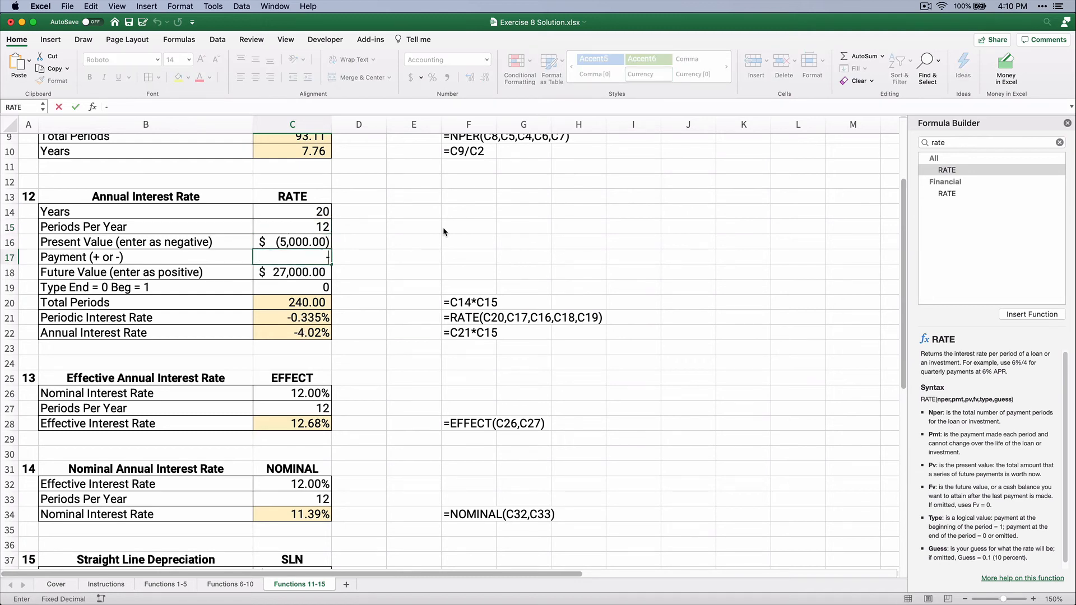
{"action": "type", "text": "3000"}
{"action": "key", "text": "BackSpace"}
{"action": "key", "text": "Return"}
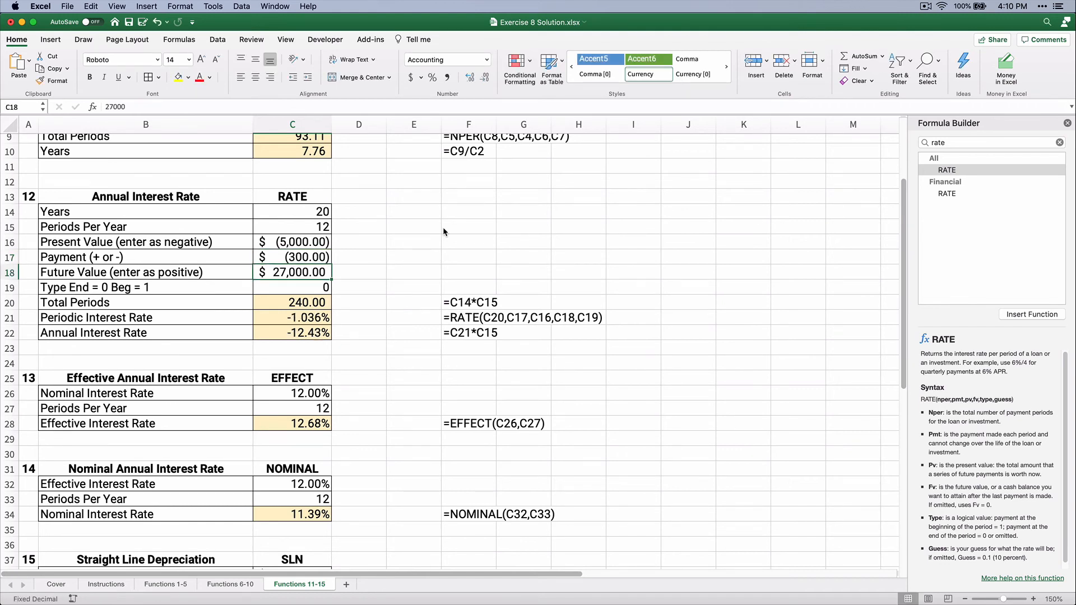
{"action": "type", "text": "145000"}
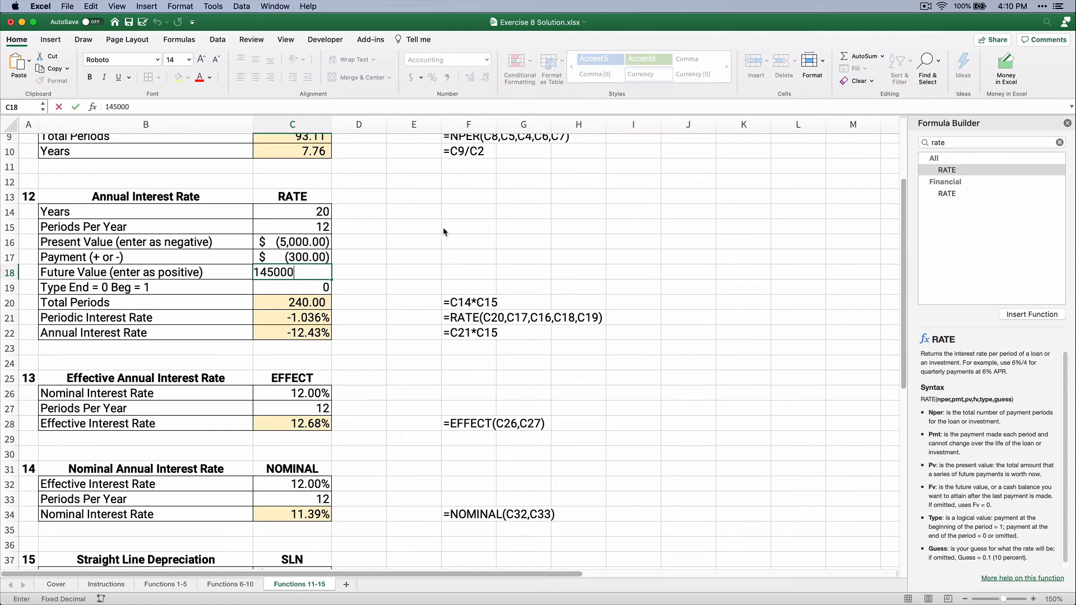
{"action": "key", "text": "Return"}
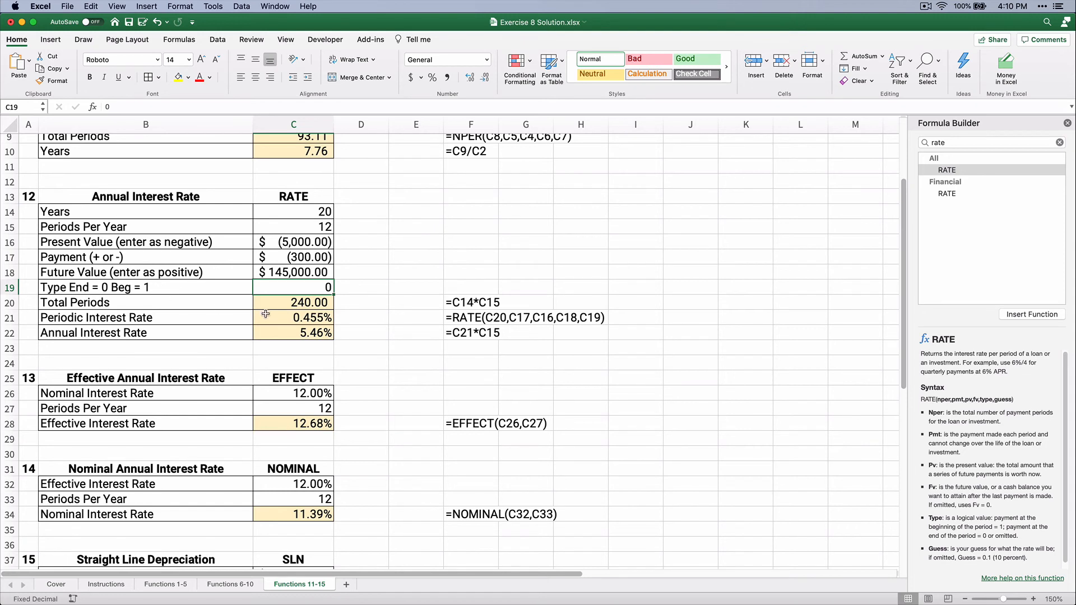
Clear the existing formulas for total periods, periodic rate and annual rate in C20:C22.
{"action": "left_click_drag", "start_coordinate": [288, 304], "coordinate": [297, 336]}
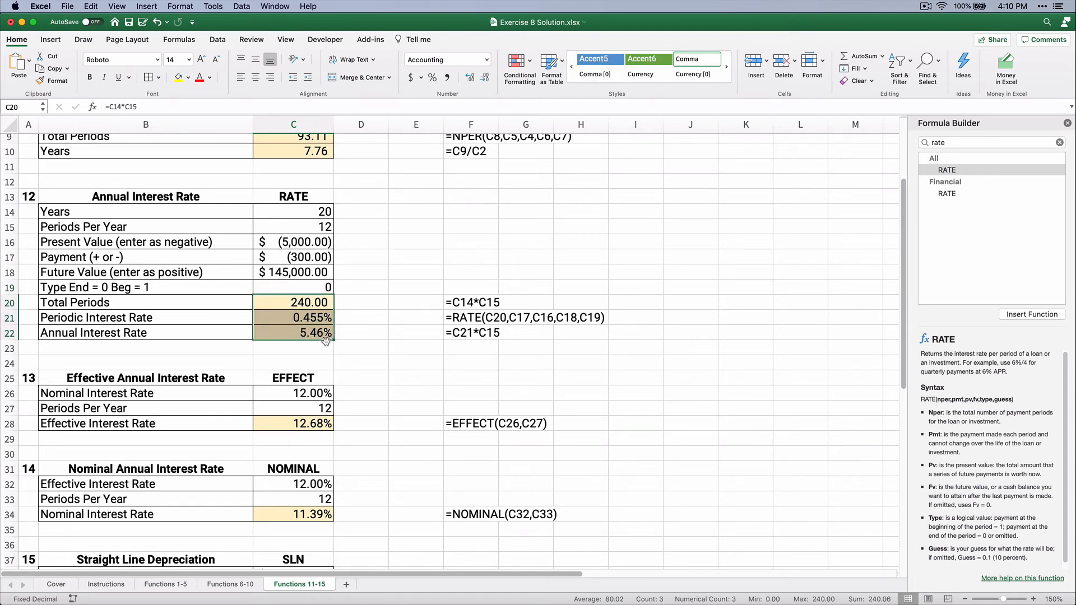
{"action": "left_click_drag", "start_coordinate": [293, 303], "coordinate": [289, 327]}
{"action": "key", "text": "Delete"}
Calculate Total Periods in C20 by multiplying years by periods per year with =C14*C15.
{"action": "left_click", "coordinate": [273, 302]}
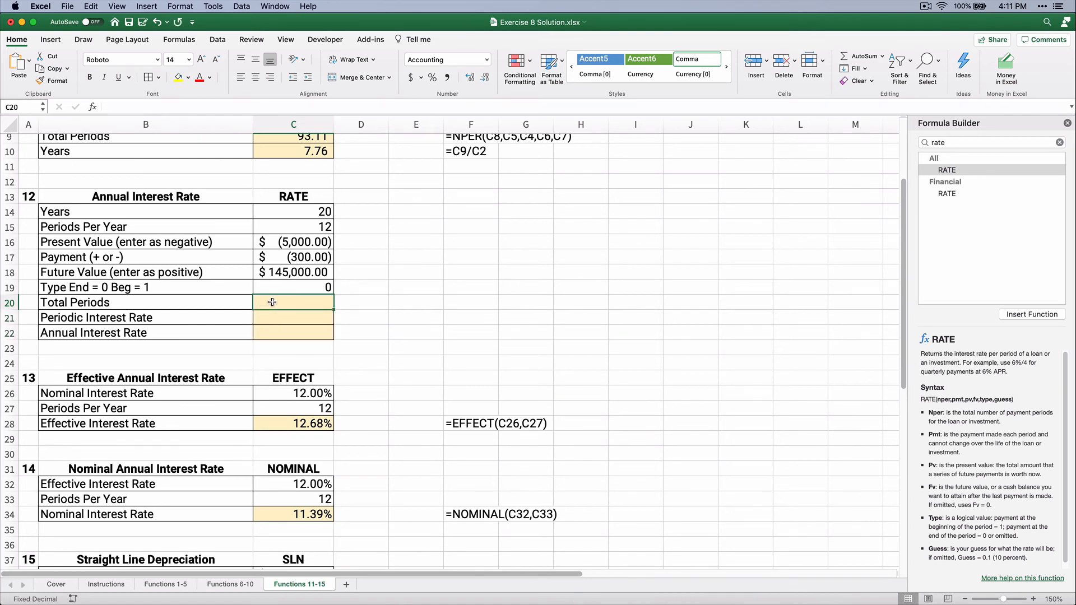
{"action": "type", "text": "="}
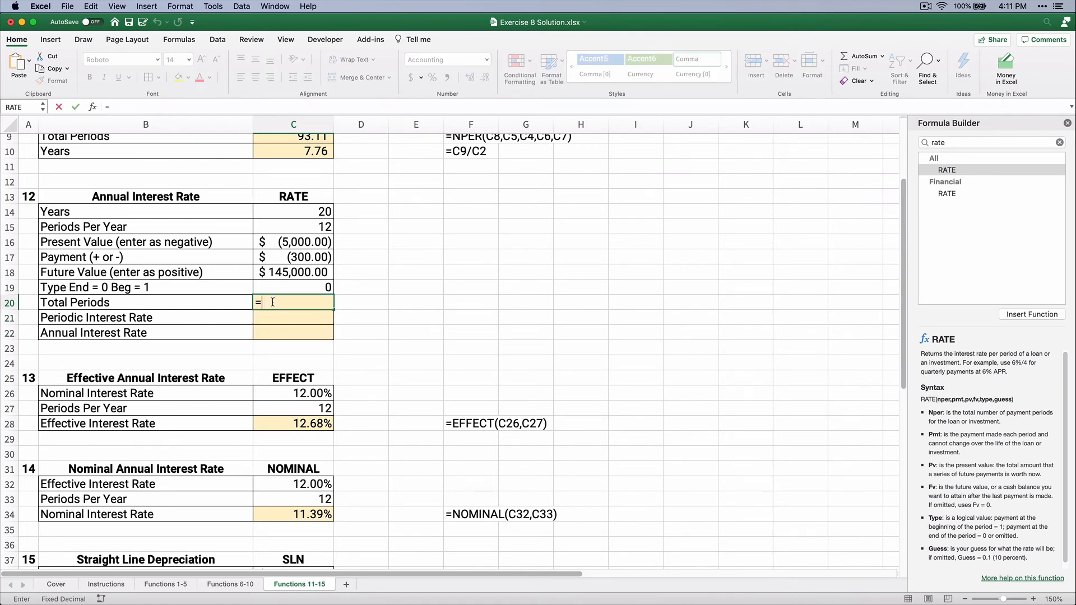
{"action": "left_click", "coordinate": [300, 208]}
{"action": "type", "text": "*"}
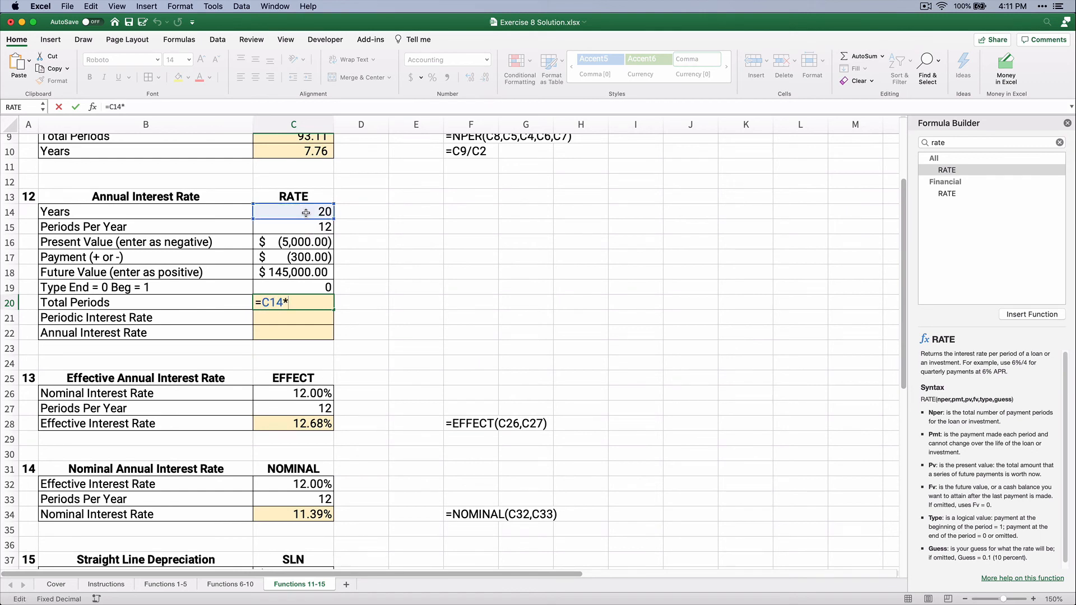
{"action": "left_click", "coordinate": [313, 226]}
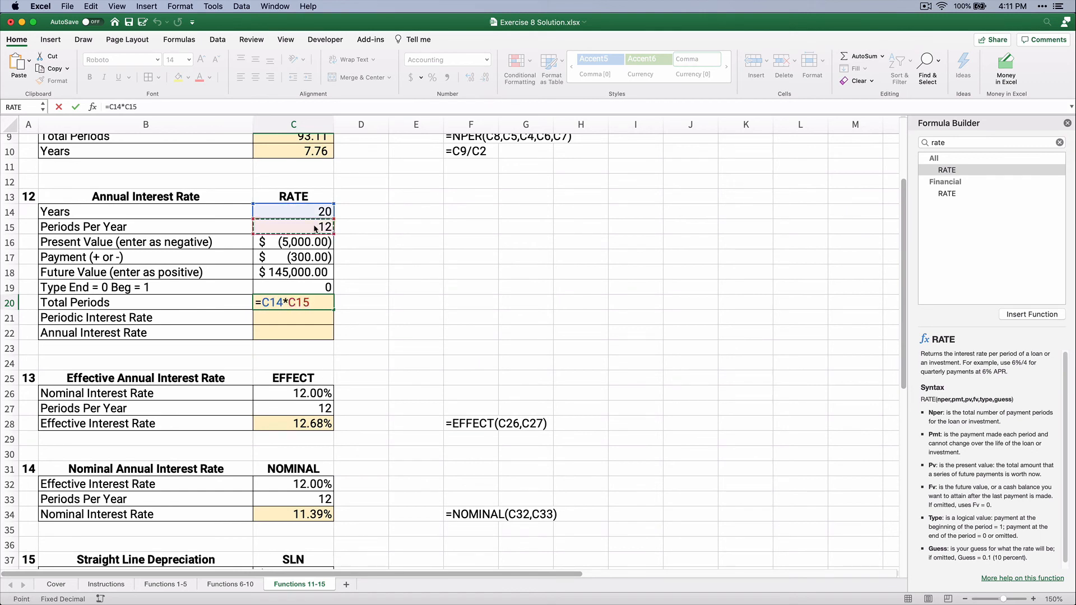
{"action": "key", "text": "Return"}
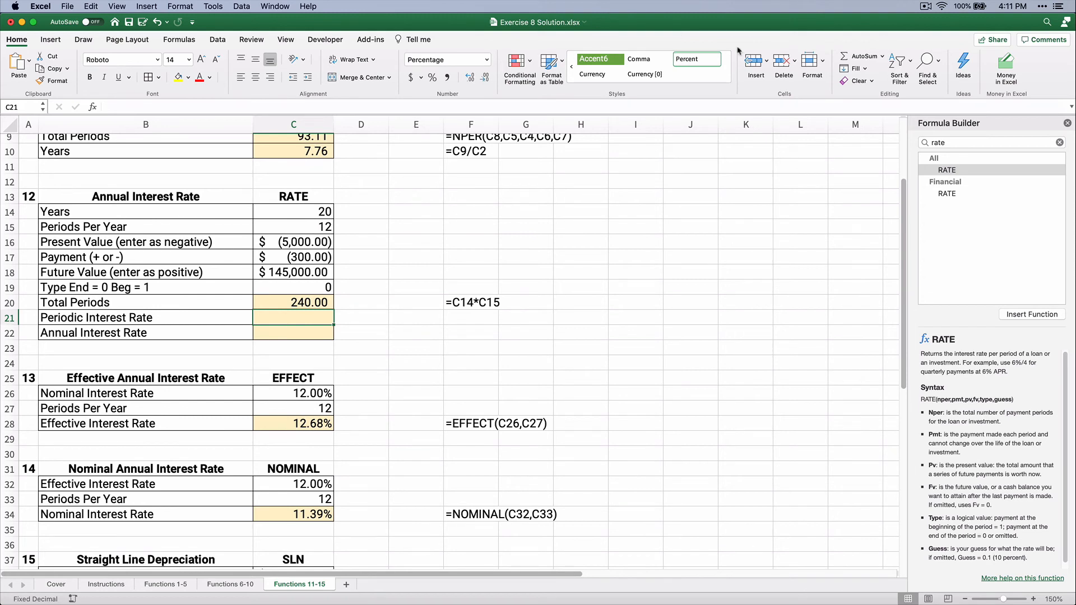
Insert the RATE function in C21 with C20 as number of periods, C17 as payment and C16 as present value.
{"action": "double_click", "coordinate": [955, 173]}
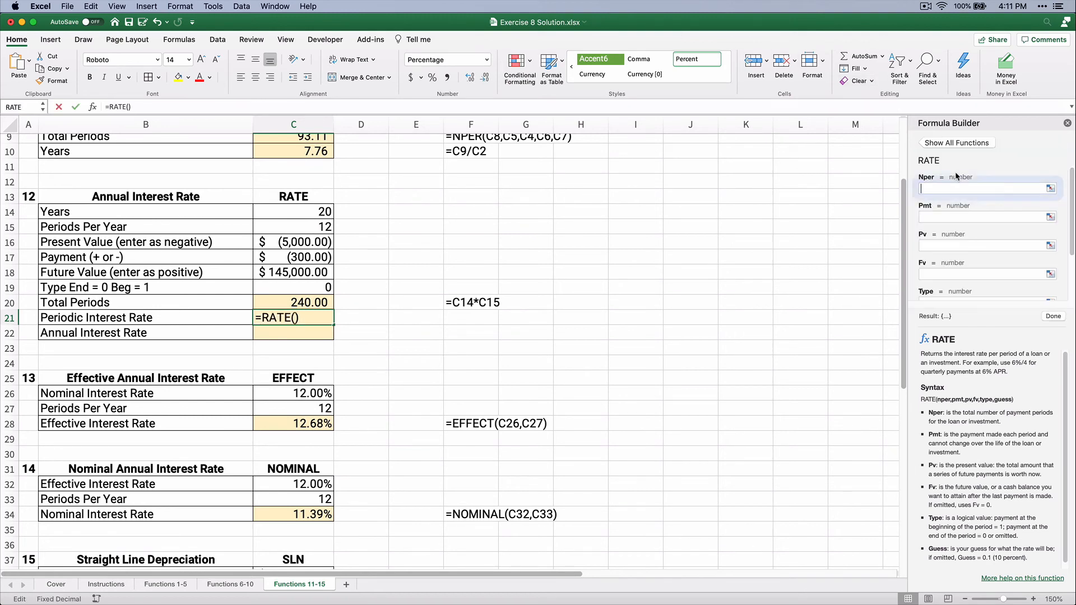
{"action": "left_click", "coordinate": [312, 303]}
{"action": "left_click", "coordinate": [934, 216]}
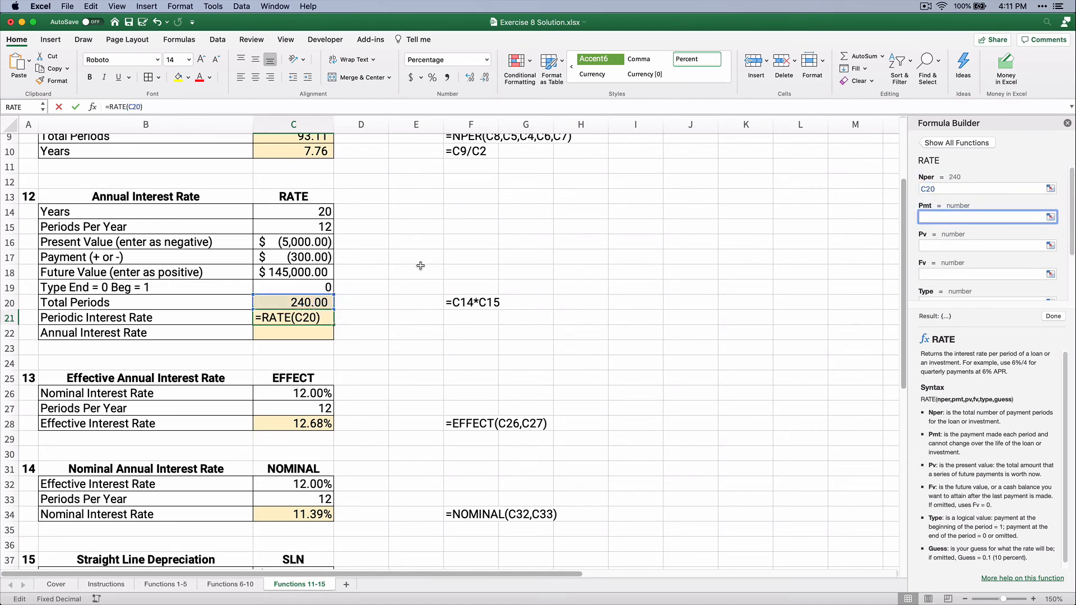
{"action": "left_click", "coordinate": [302, 257]}
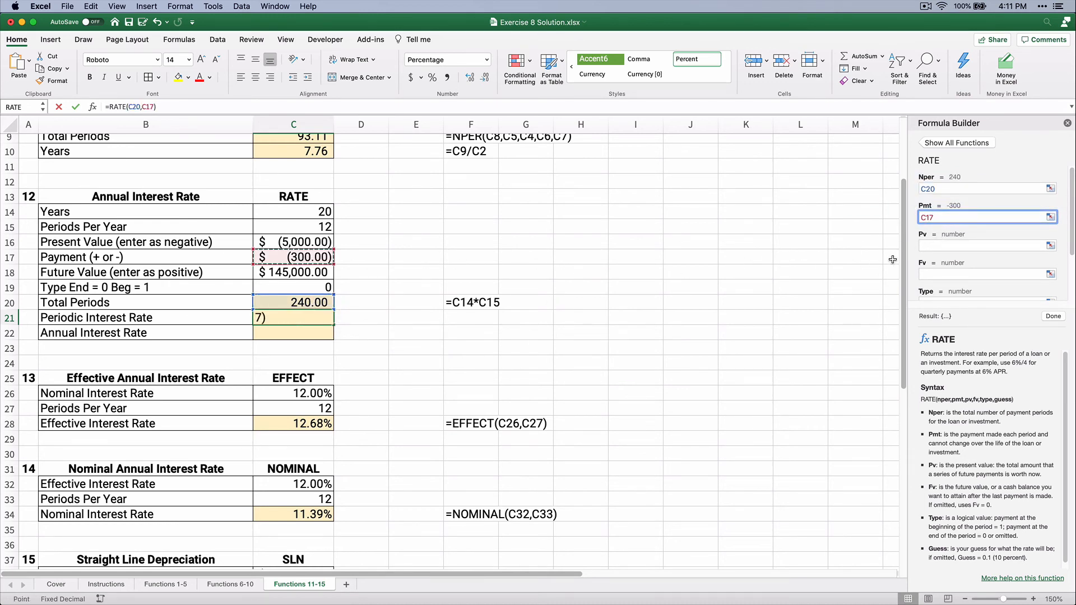
{"action": "key", "text": "Tab"}
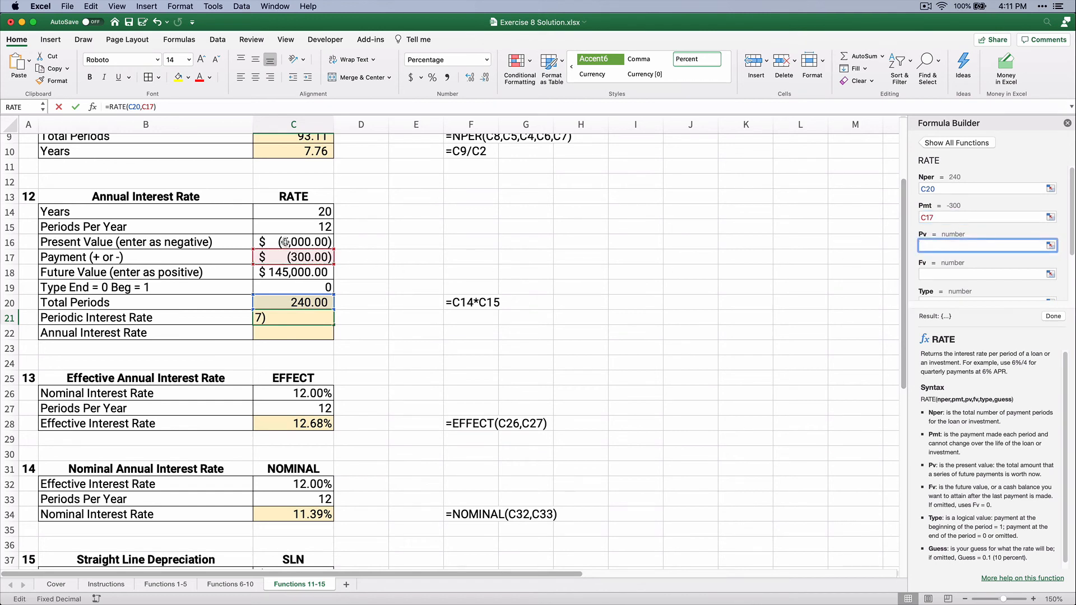
{"action": "left_click", "coordinate": [286, 243]}
Complete the RATE function in C21 with C18 as future value and C19 as type, leaving the guess blank.
{"action": "left_click", "coordinate": [925, 275]}
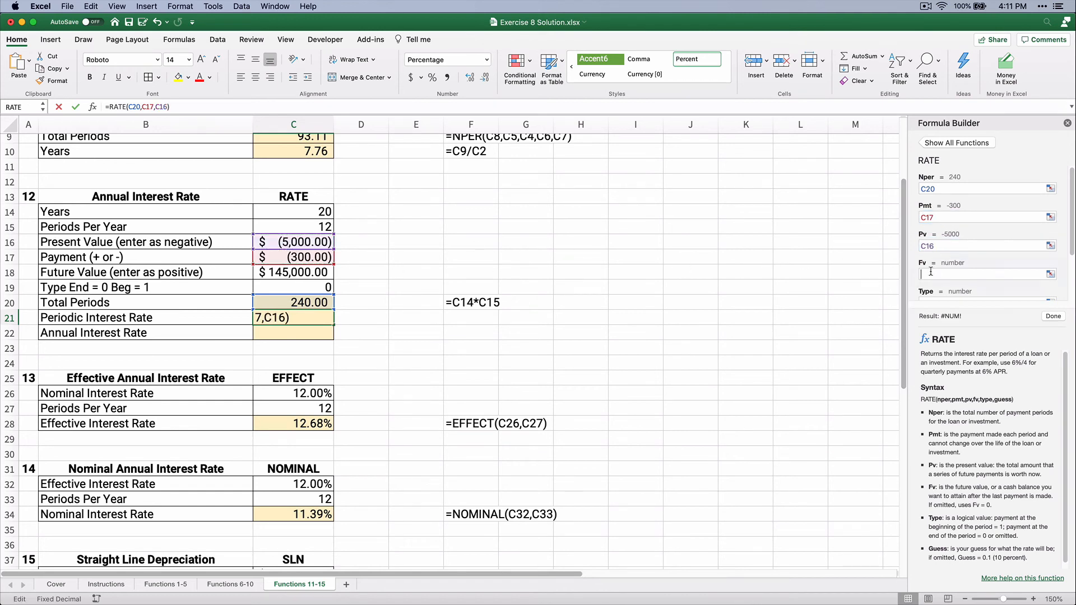
{"action": "left_click", "coordinate": [302, 273]}
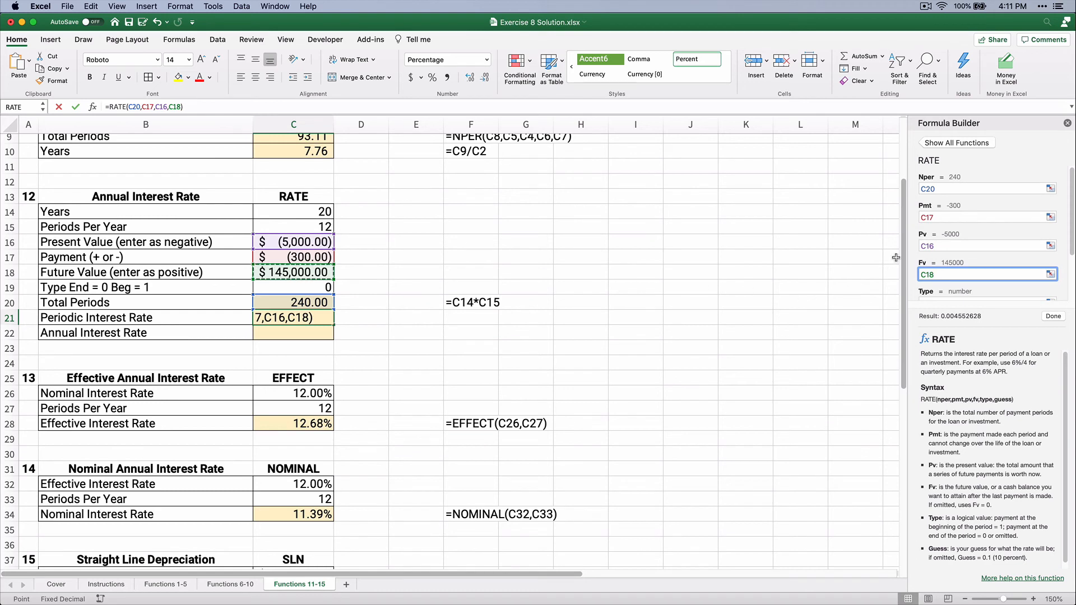
{"action": "scroll", "coordinate": [949, 263], "scroll_direction": "down", "scroll_amount": 1}
{"action": "left_click", "coordinate": [931, 279]}
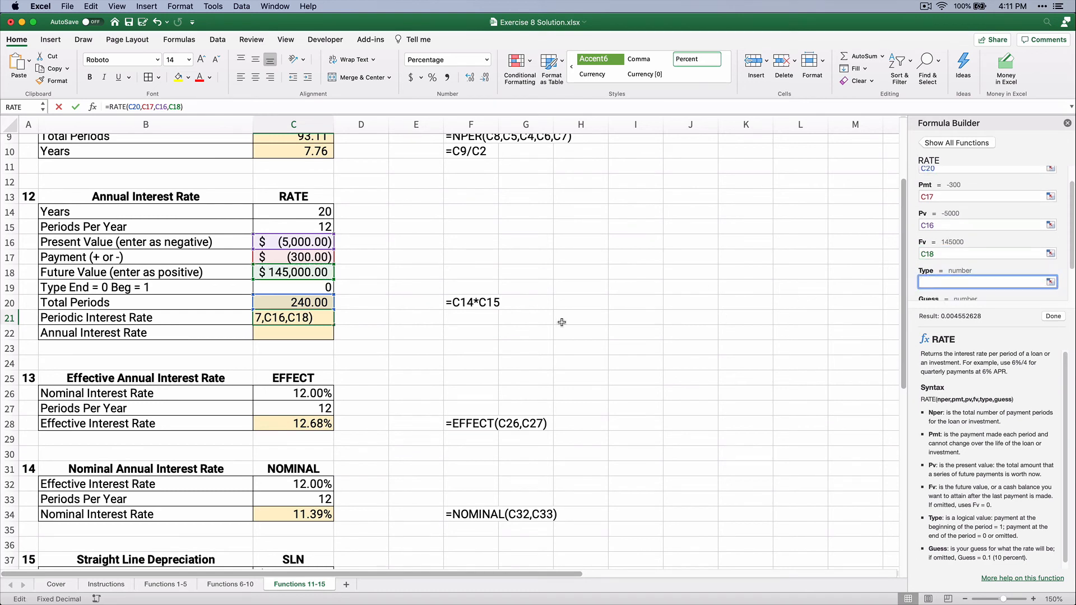
{"action": "left_click", "coordinate": [296, 287]}
{"action": "scroll", "coordinate": [965, 278], "scroll_direction": "down", "scroll_amount": 1}
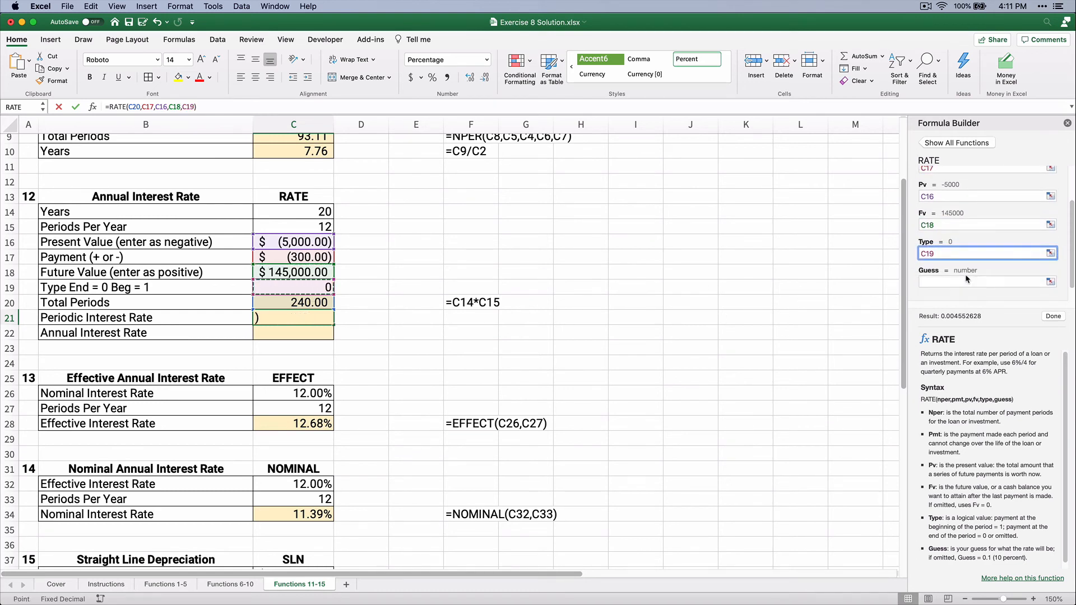
{"action": "left_click", "coordinate": [1053, 316]}
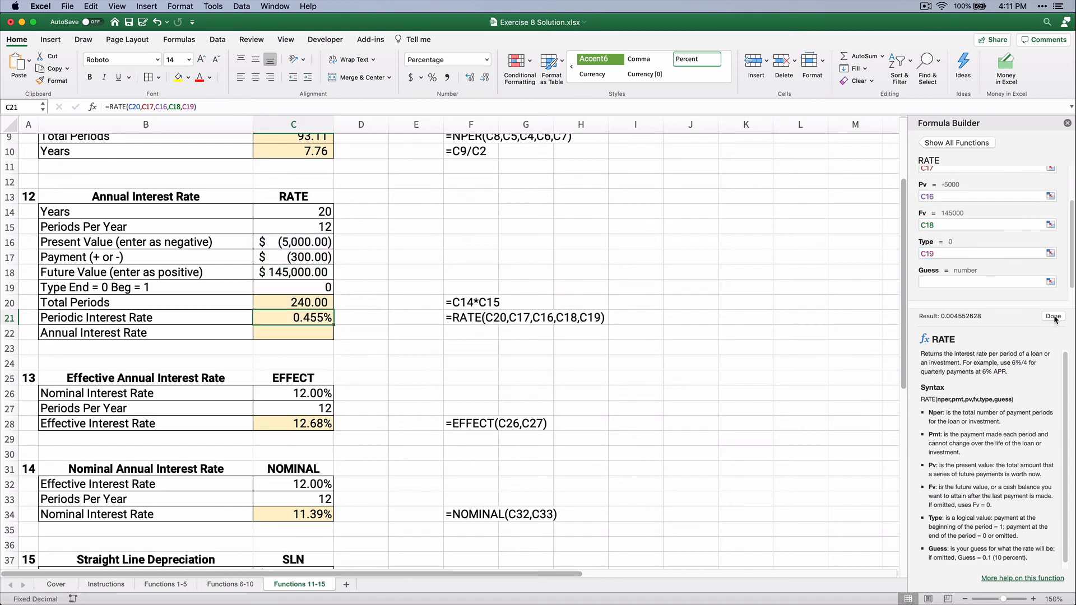
Calculate the Annual Interest Rate in C22 by multiplying the periodic rate by periods per year with =C21*C15.
{"action": "left_click", "coordinate": [299, 331]}
{"action": "type", "text": "="}
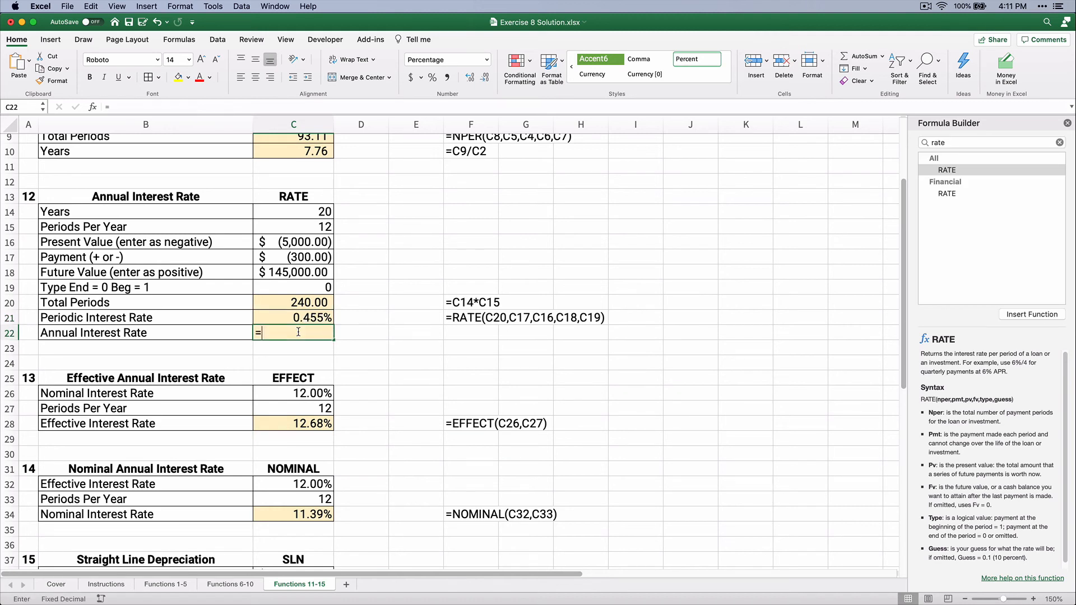
{"action": "key", "text": "Up"}
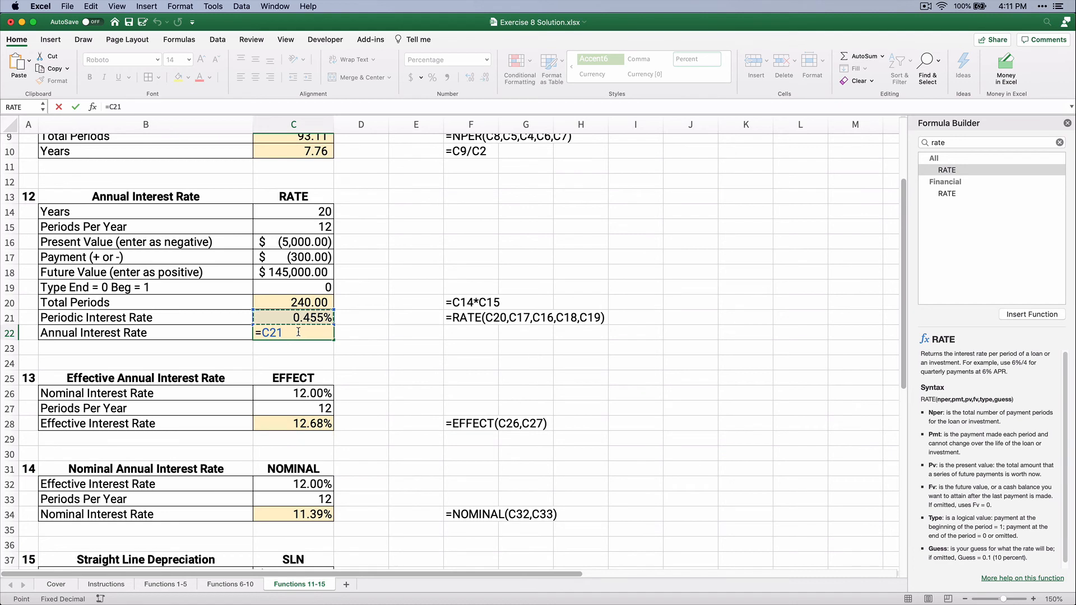
{"action": "type", "text": "*"}
{"action": "left_click", "coordinate": [303, 231]}
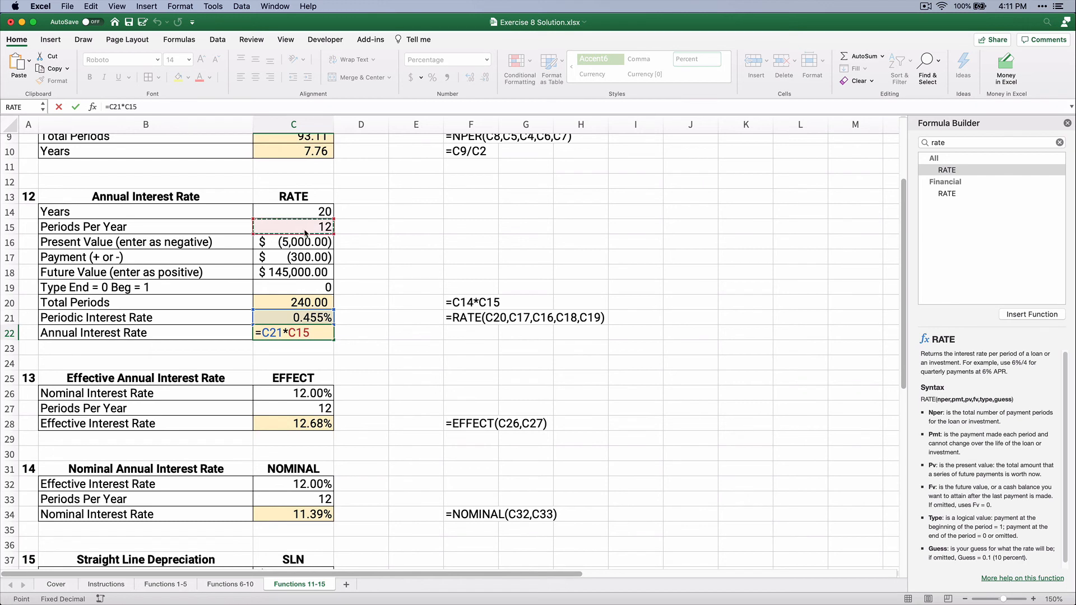
{"action": "key", "text": "Return"}
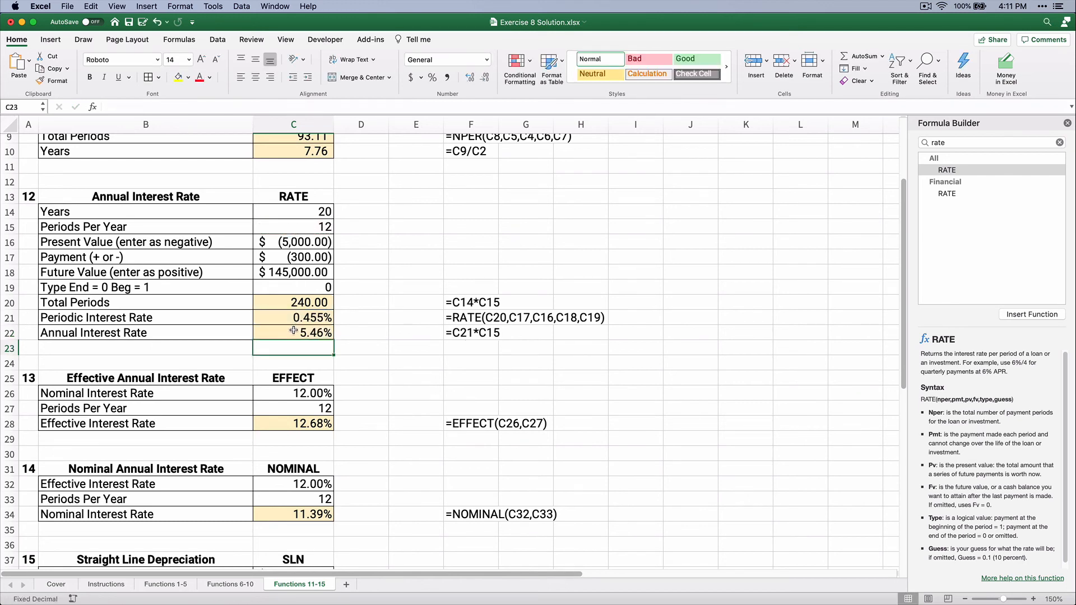
{"action": "left_click", "coordinate": [292, 332]}
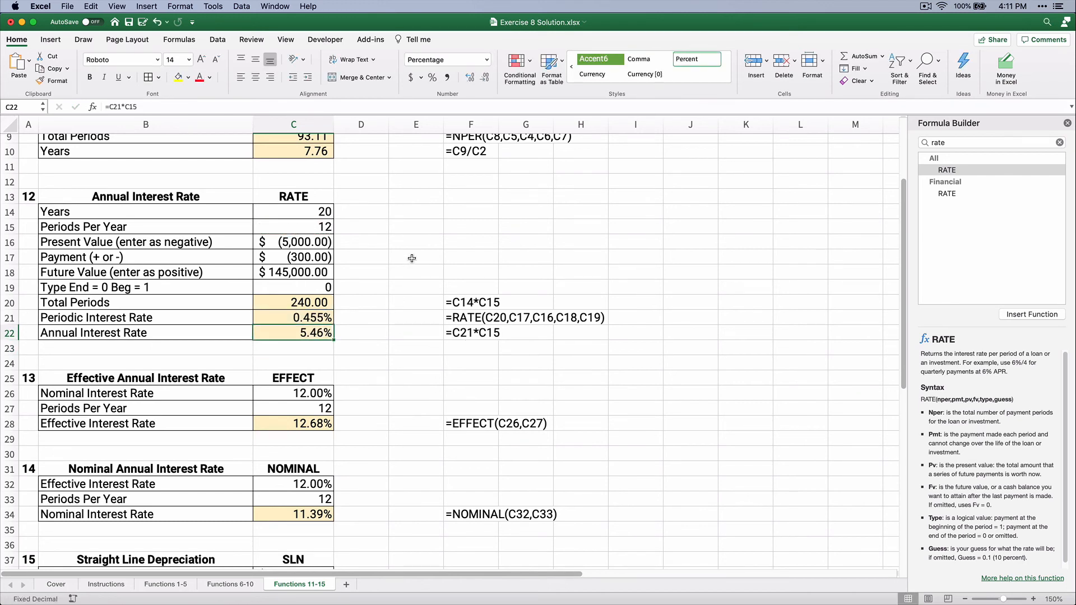
{"action": "left_click", "coordinate": [307, 272]}
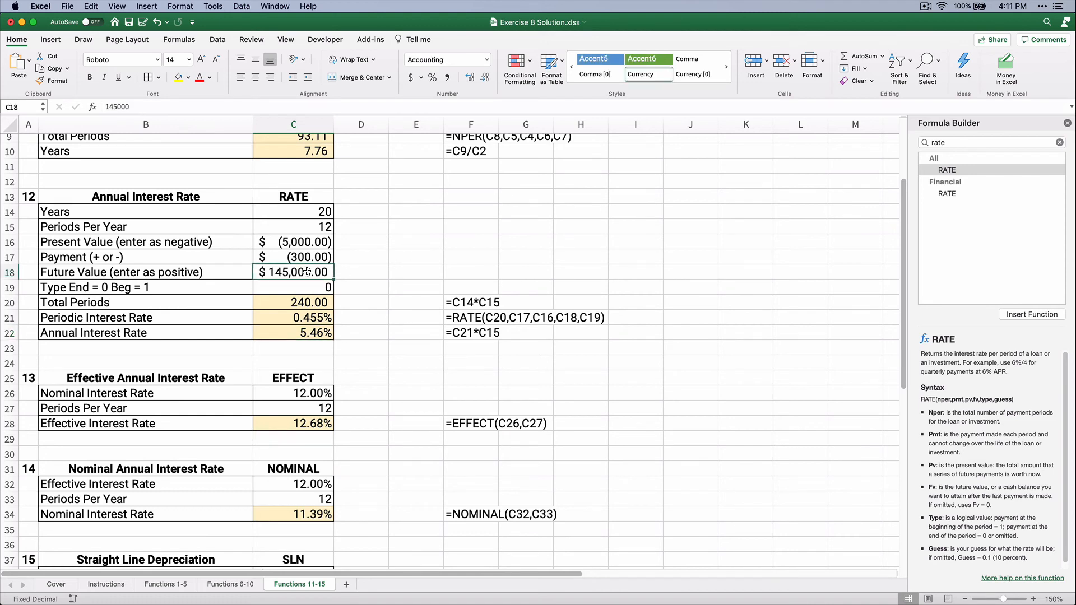
Set the Future Value in C18 to 165000 and the Payment in C17 to -250 for the RATE example.
{"action": "type", "text": "165000"}
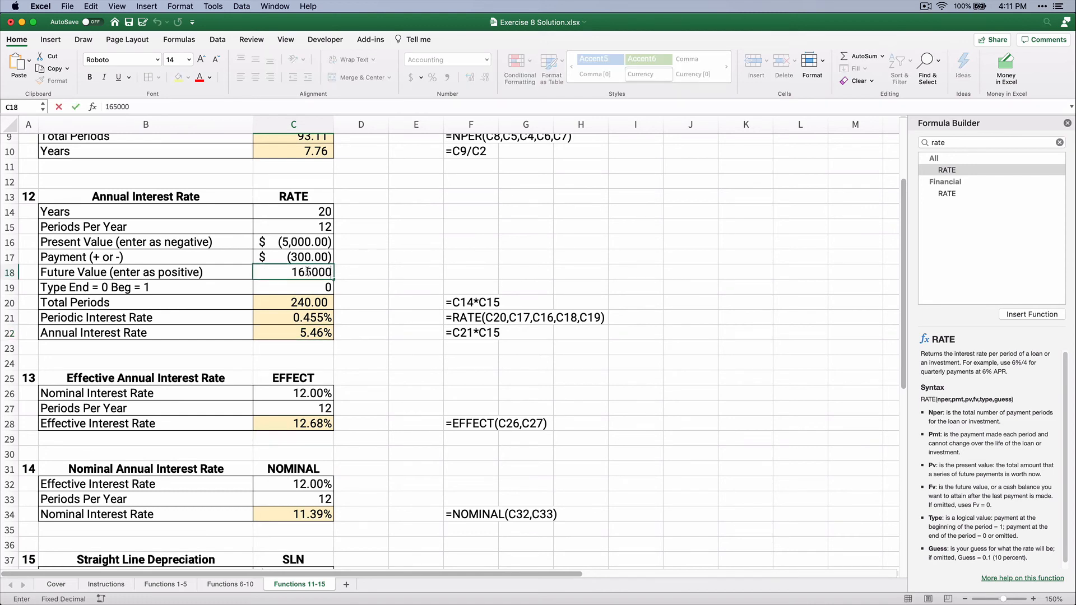
{"action": "key", "text": "Return"}
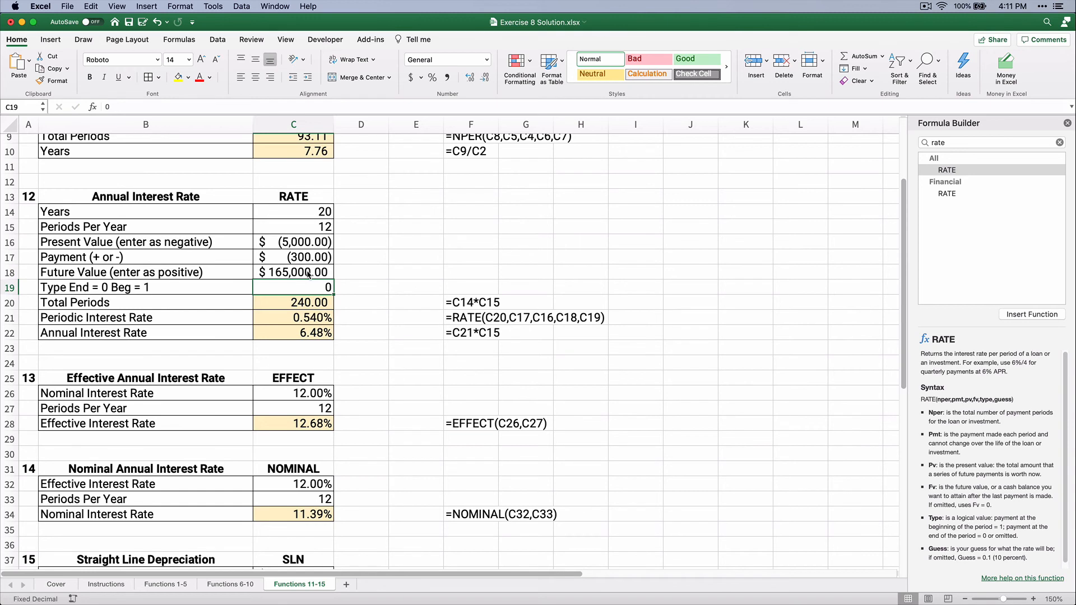
{"action": "left_click", "coordinate": [302, 334]}
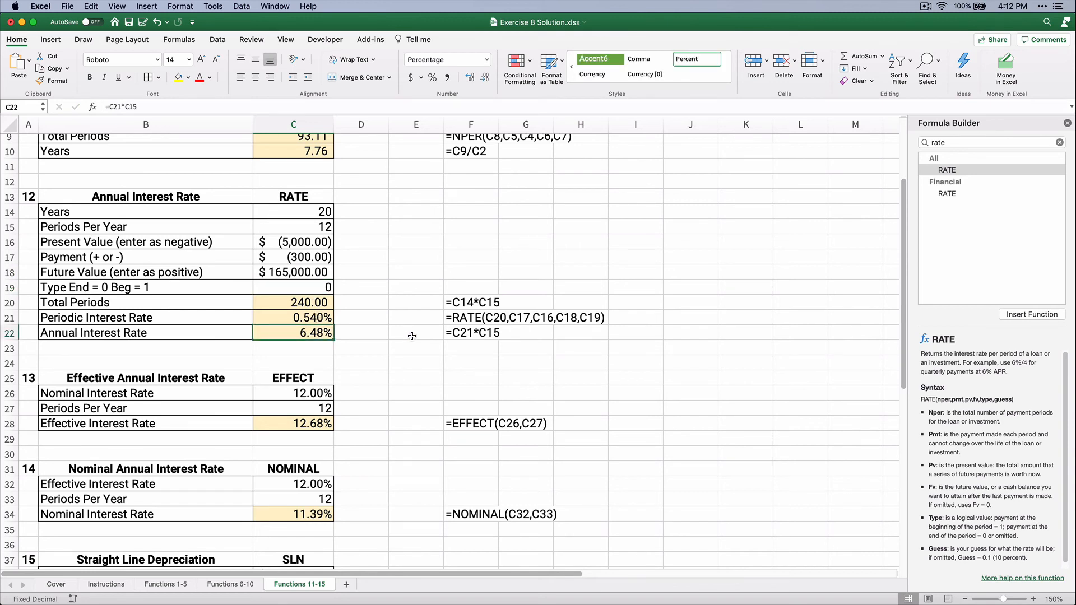
{"action": "left_click", "coordinate": [297, 255]}
{"action": "type", "text": "-250"}
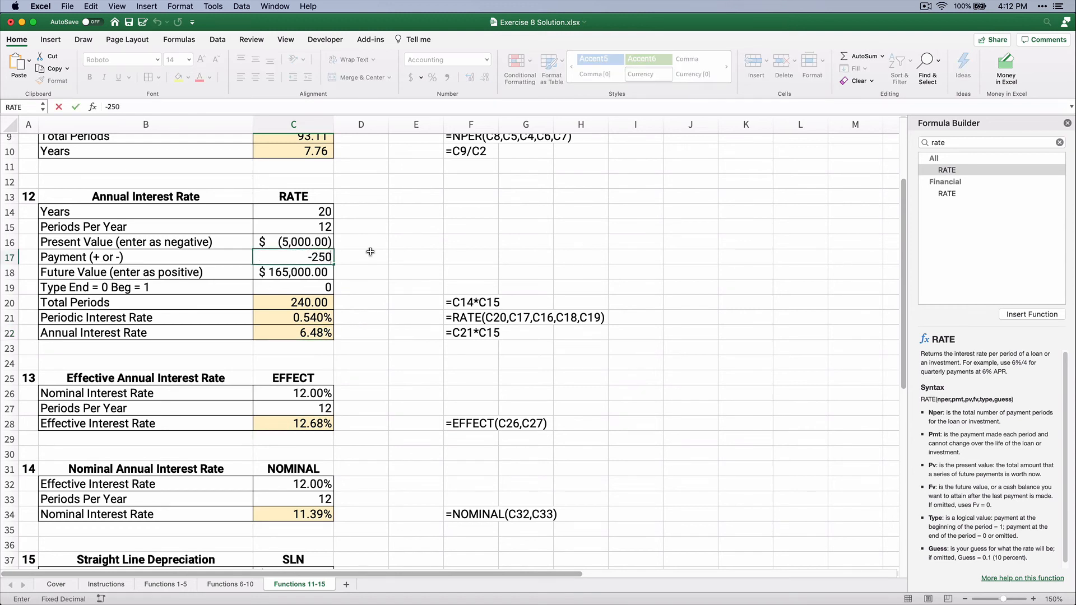
{"action": "key", "text": "Return"}
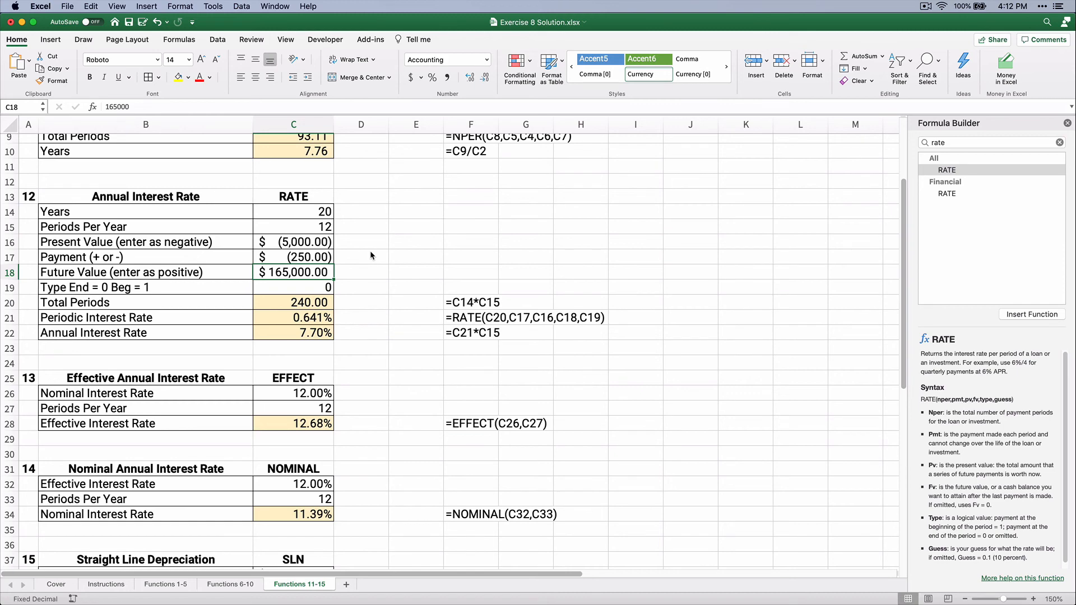
Clear the Effective Interest Rate in C28 and insert the EFFECT function there.
{"action": "scroll", "coordinate": [168, 336], "scroll_direction": "down", "scroll_amount": 6}
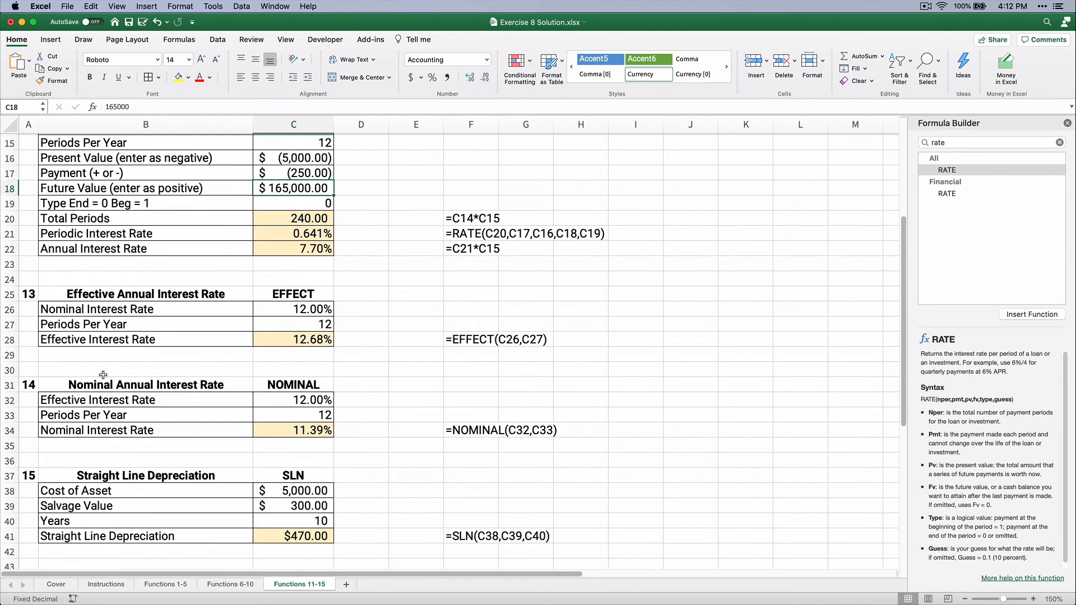
{"action": "scroll", "coordinate": [103, 375], "scroll_direction": "down", "scroll_amount": 2}
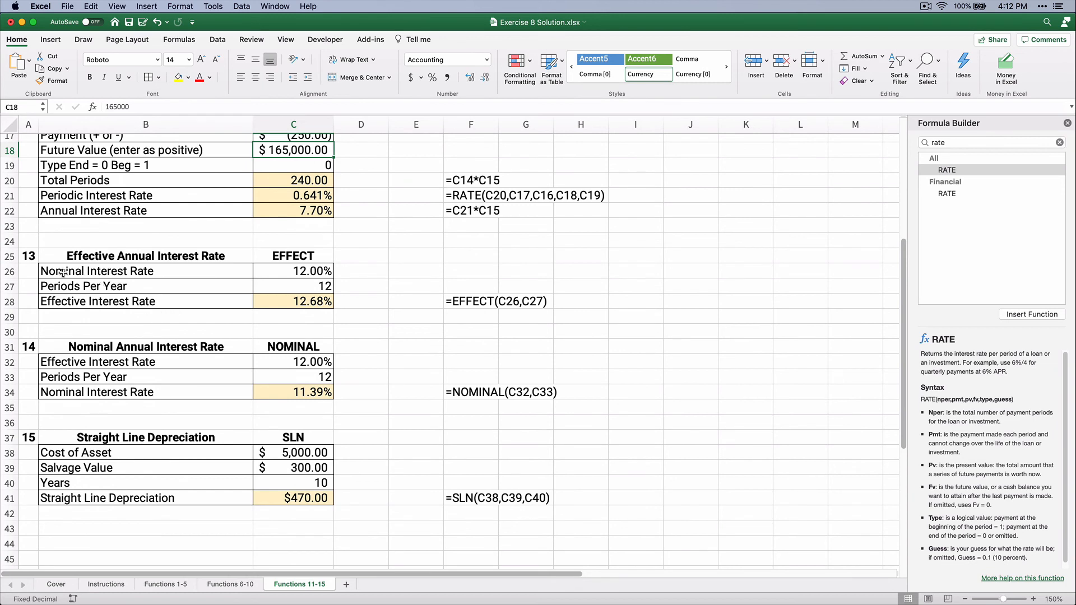
{"action": "left_click_drag", "start_coordinate": [62, 272], "coordinate": [322, 283]}
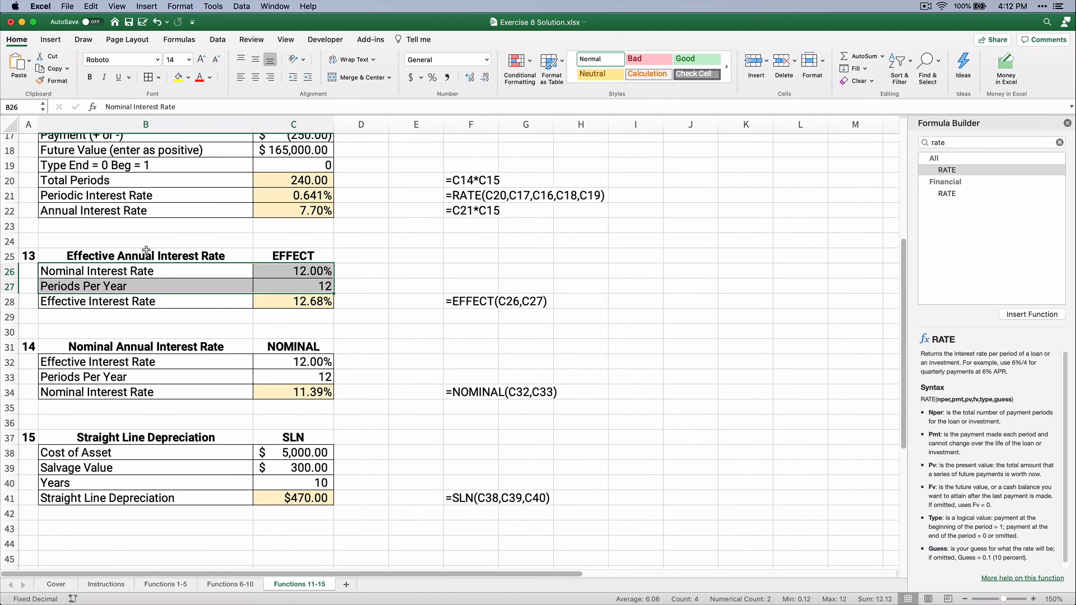
{"action": "left_click", "coordinate": [299, 303]}
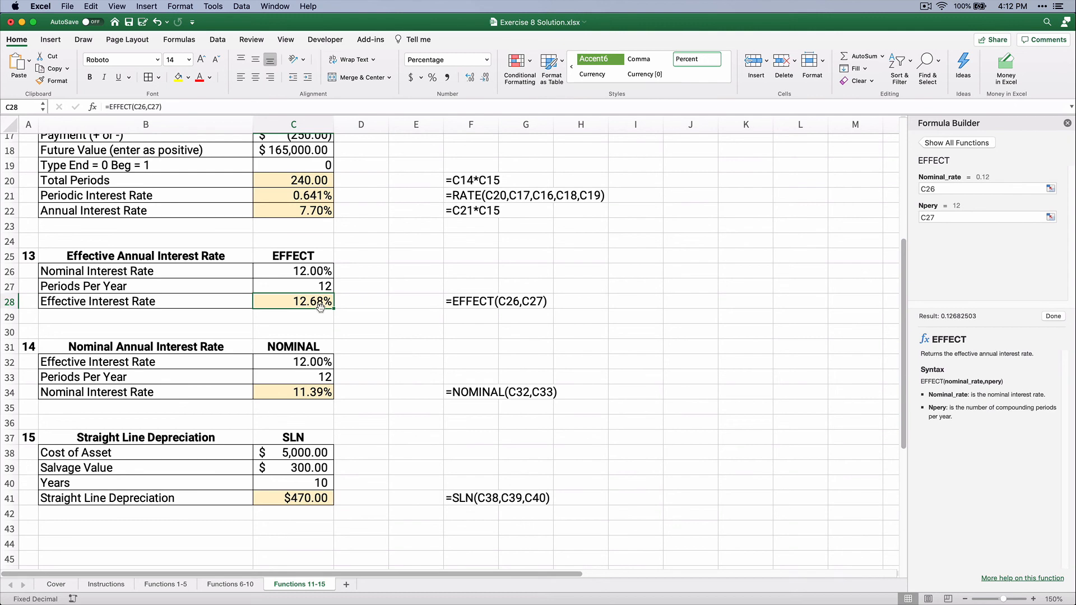
{"action": "key", "text": "Delete"}
{"action": "left_click", "coordinate": [941, 144]}
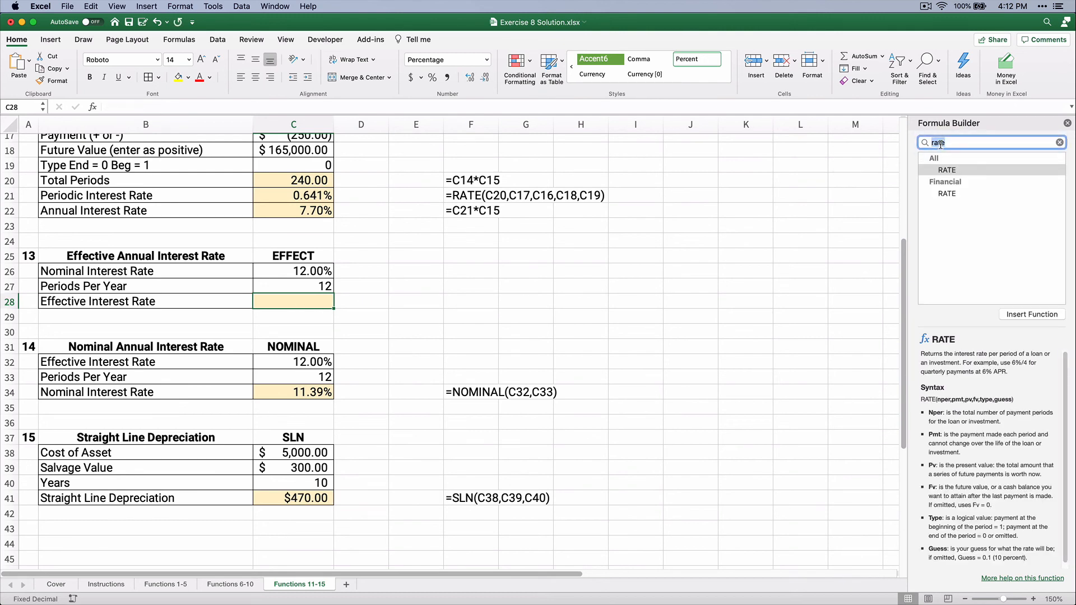
{"action": "type", "text": "ev"}
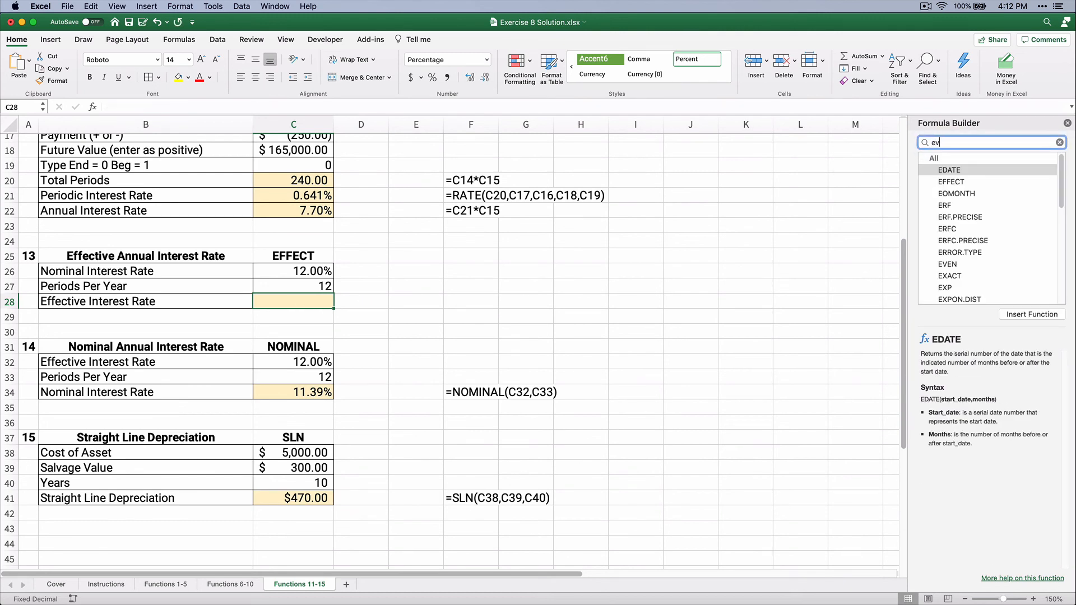
{"action": "type", "text": "ff"}
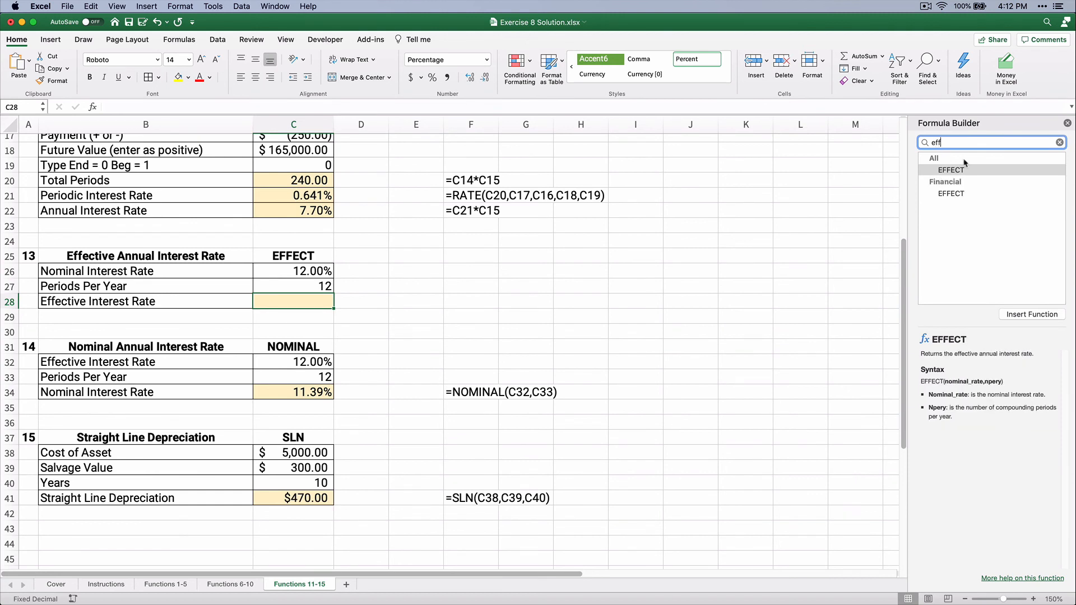
{"action": "left_click", "coordinate": [963, 170]}
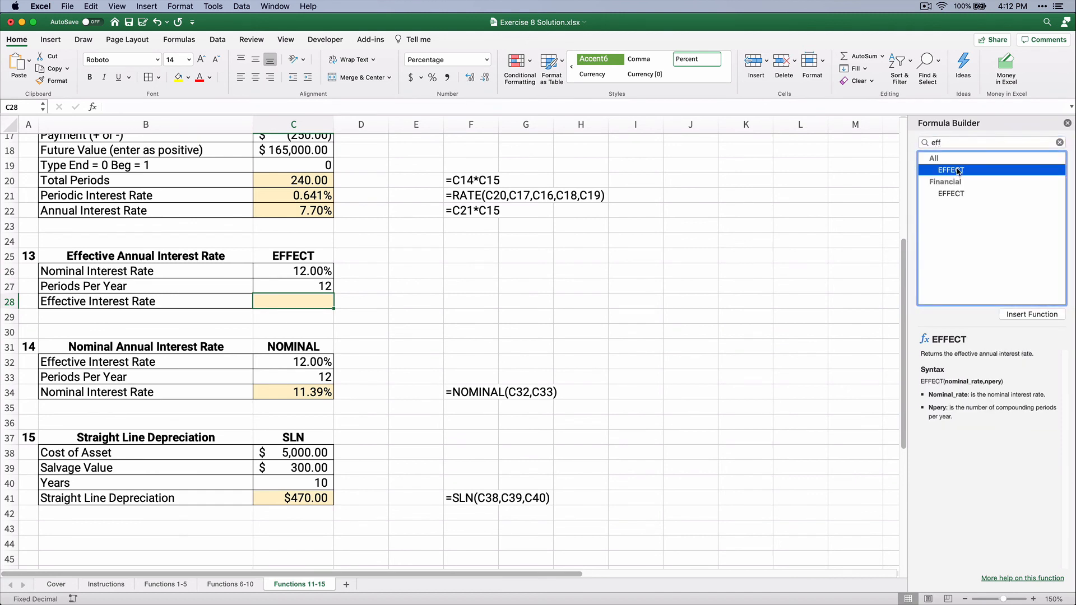
{"action": "double_click", "coordinate": [960, 171]}
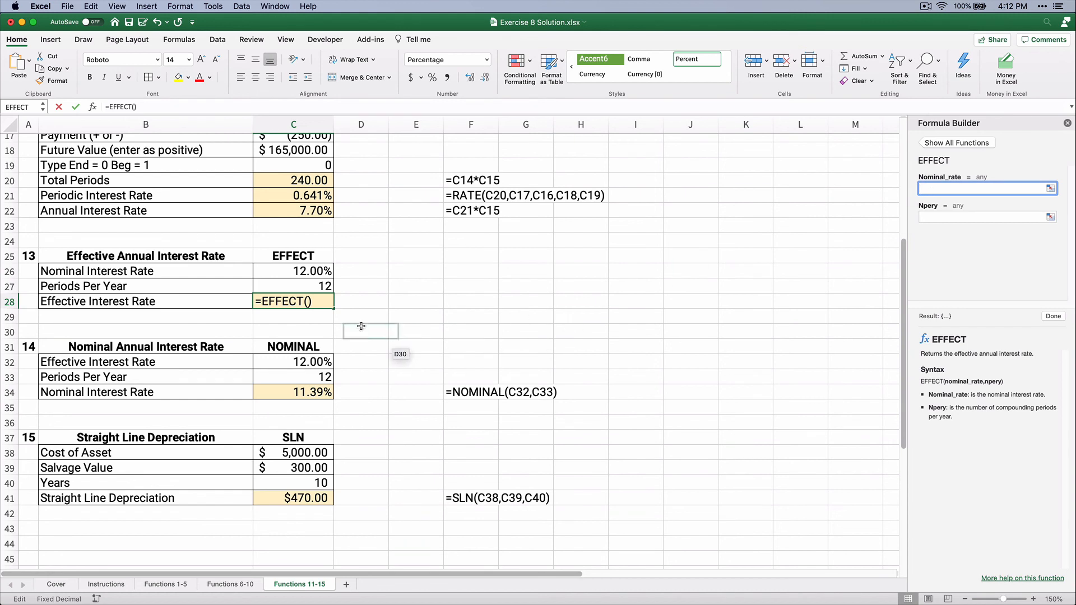
Complete the EFFECT function in C28 with C26 as nominal rate and C27 as periods per year.
{"action": "left_click", "coordinate": [299, 276]}
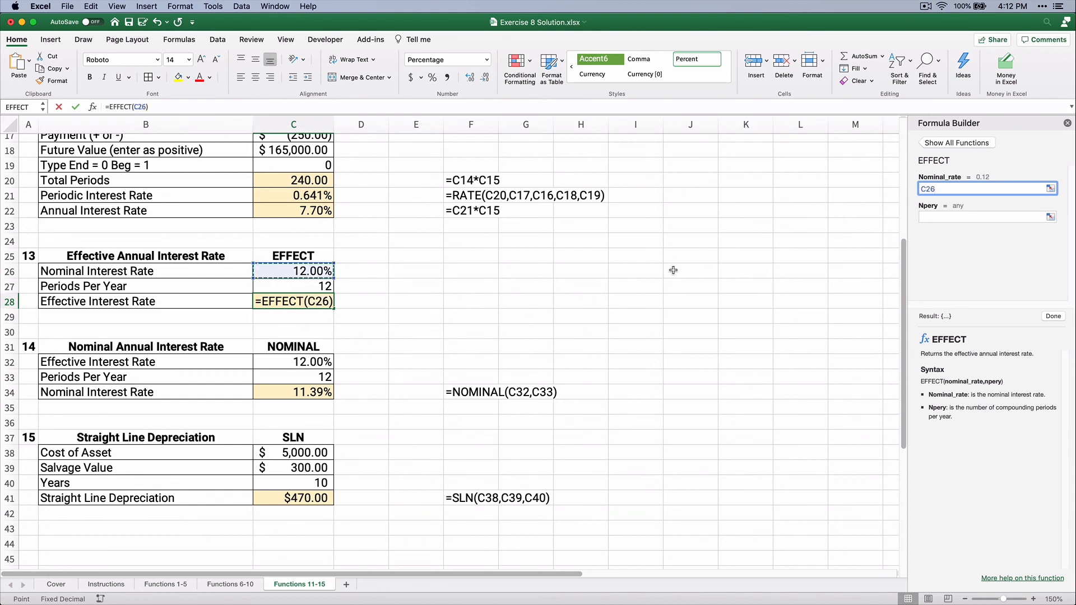
{"action": "left_click", "coordinate": [934, 217]}
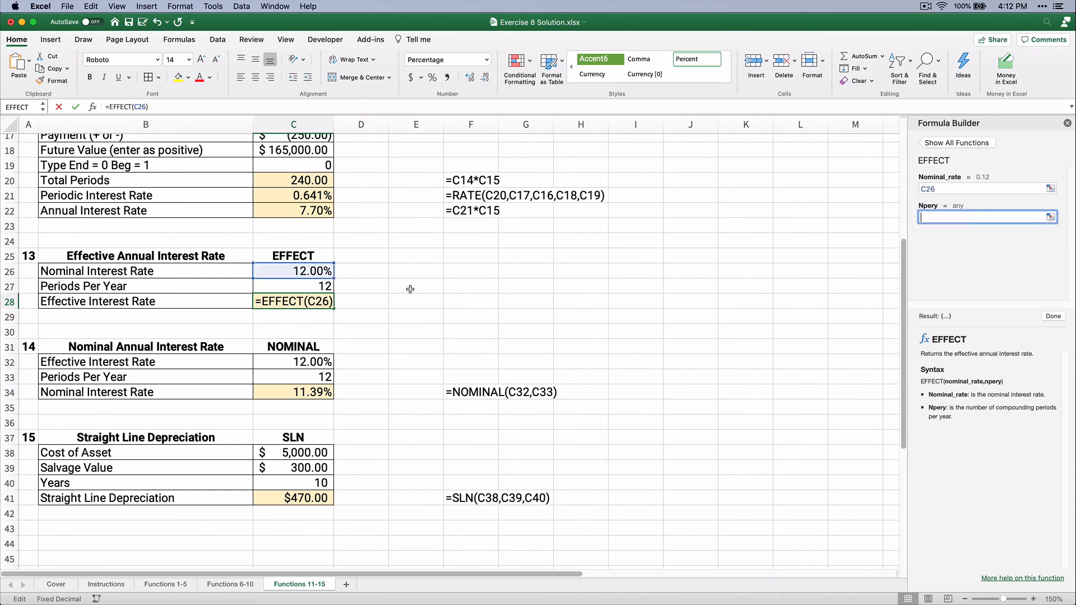
{"action": "left_click", "coordinate": [324, 287]}
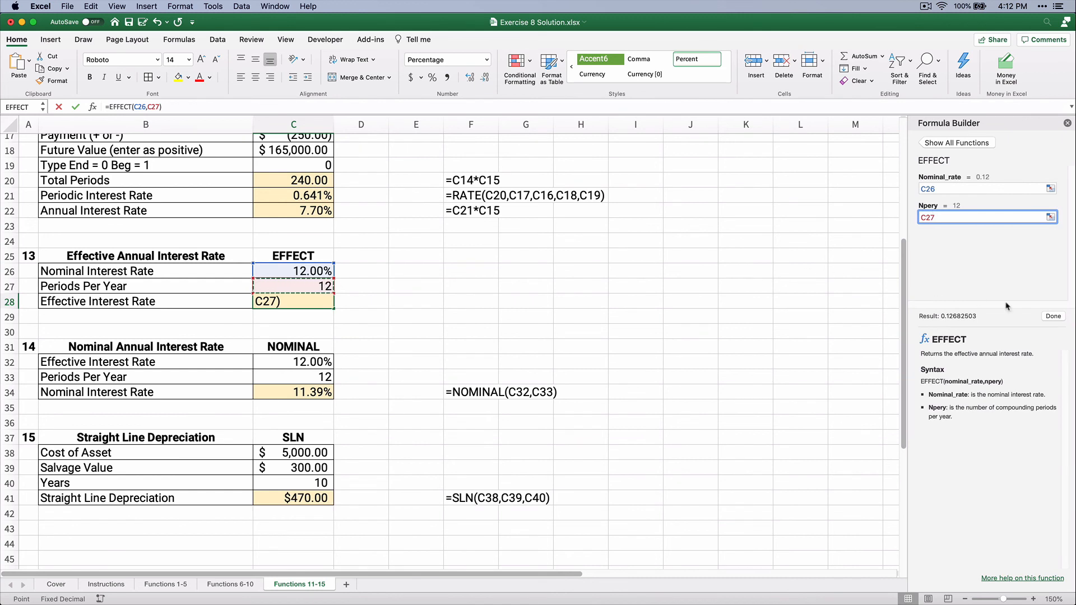
{"action": "left_click", "coordinate": [1057, 318]}
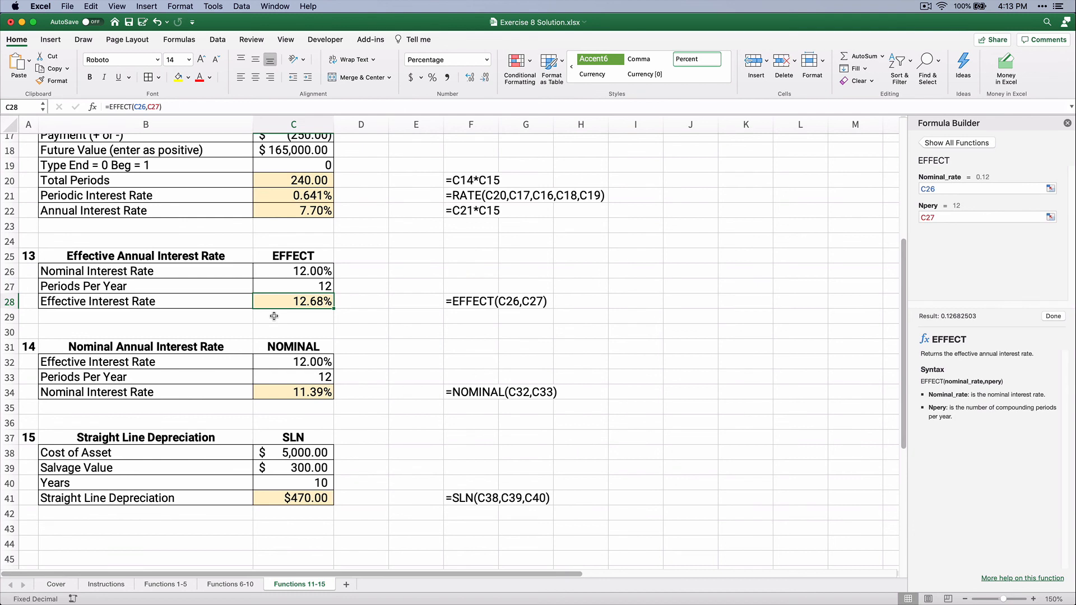
Test the EFFECT formula by setting Periods Per Year in C27 to 1, 2, 4 and finally 12.
{"action": "left_click", "coordinate": [316, 284]}
{"action": "type", "text": "1"}
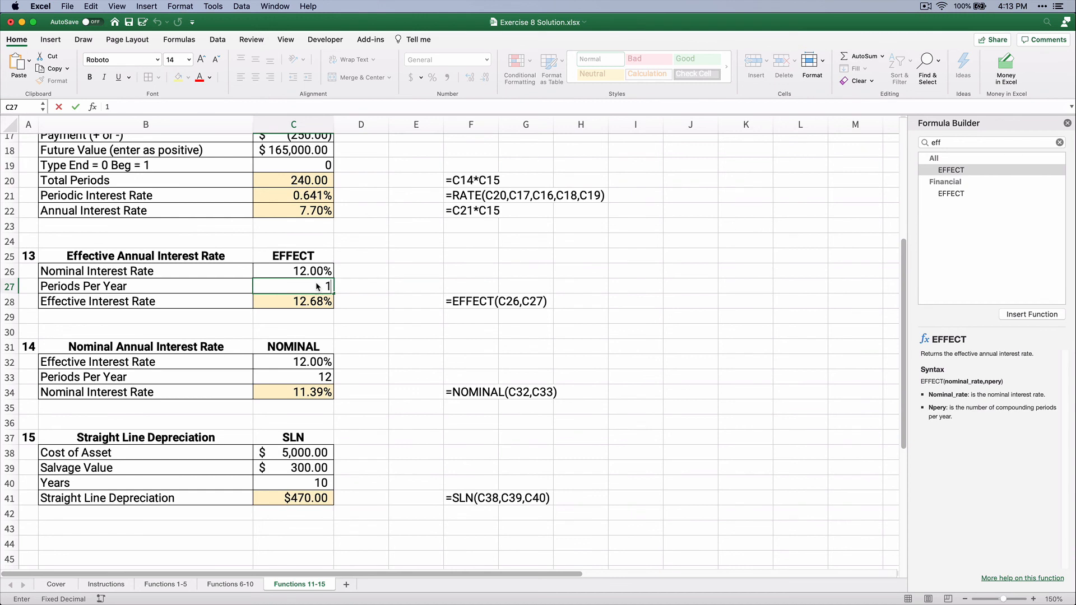
{"action": "key", "text": "Return"}
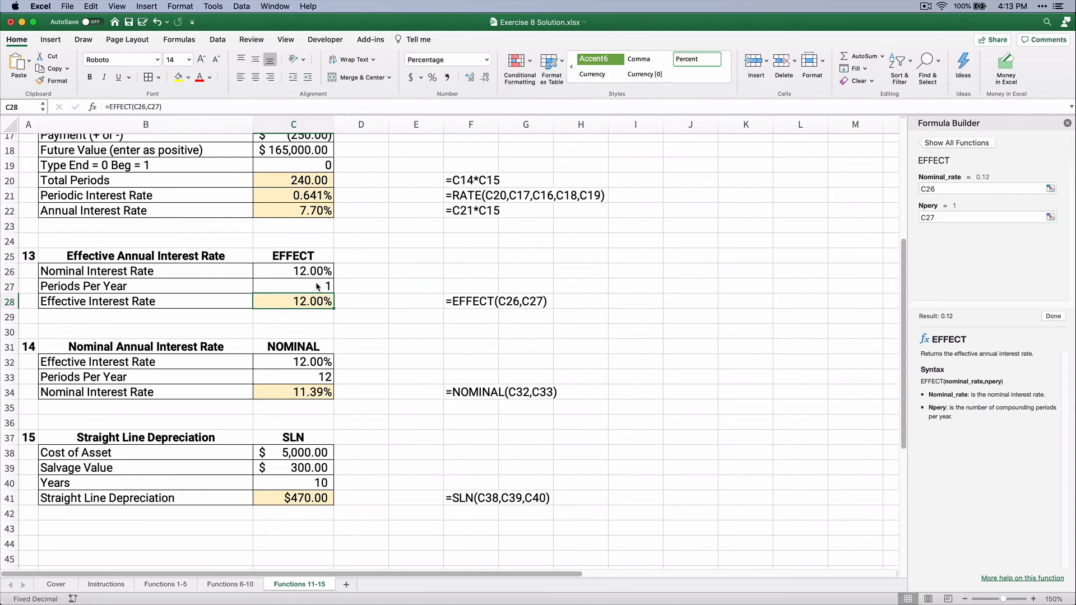
{"action": "left_click", "coordinate": [317, 286]}
{"action": "type", "text": "2"}
{"action": "key", "text": "Return"}
{"action": "left_click", "coordinate": [317, 286]}
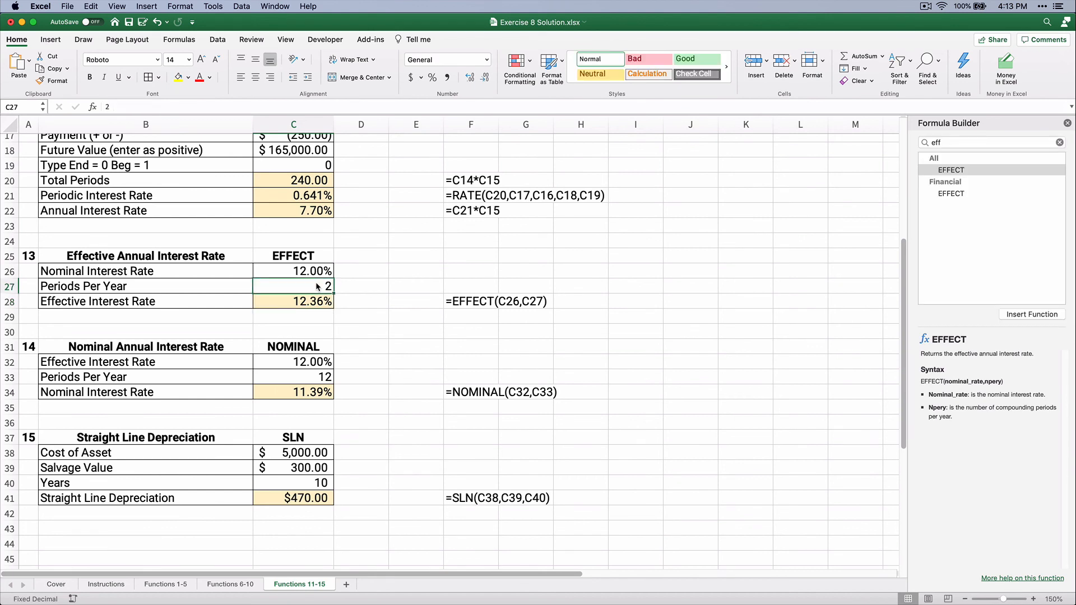
{"action": "type", "text": "4"}
{"action": "key", "text": "Return"}
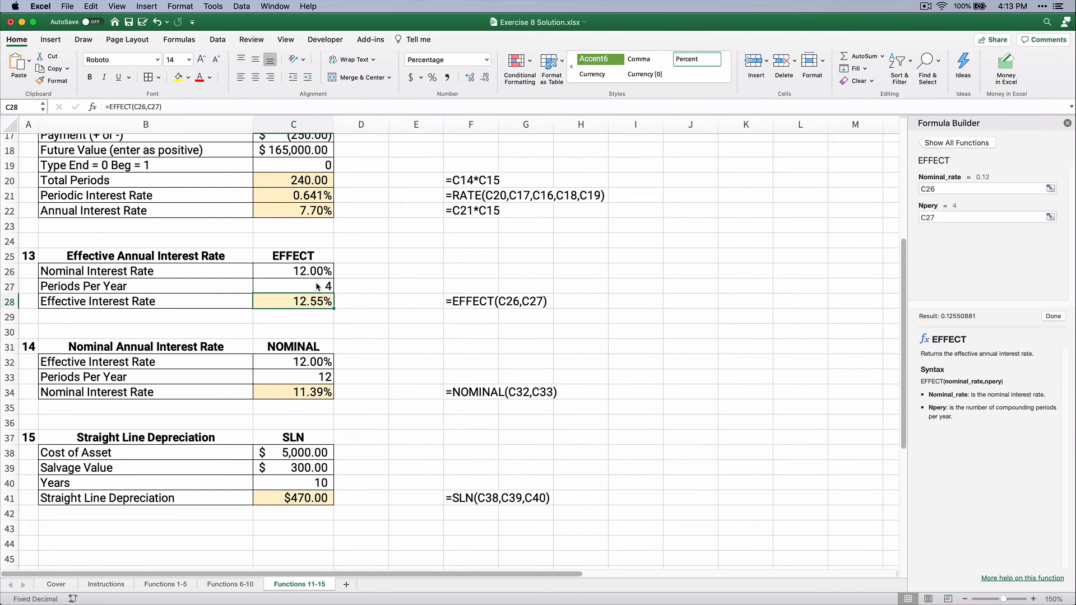
{"action": "left_click", "coordinate": [317, 287]}
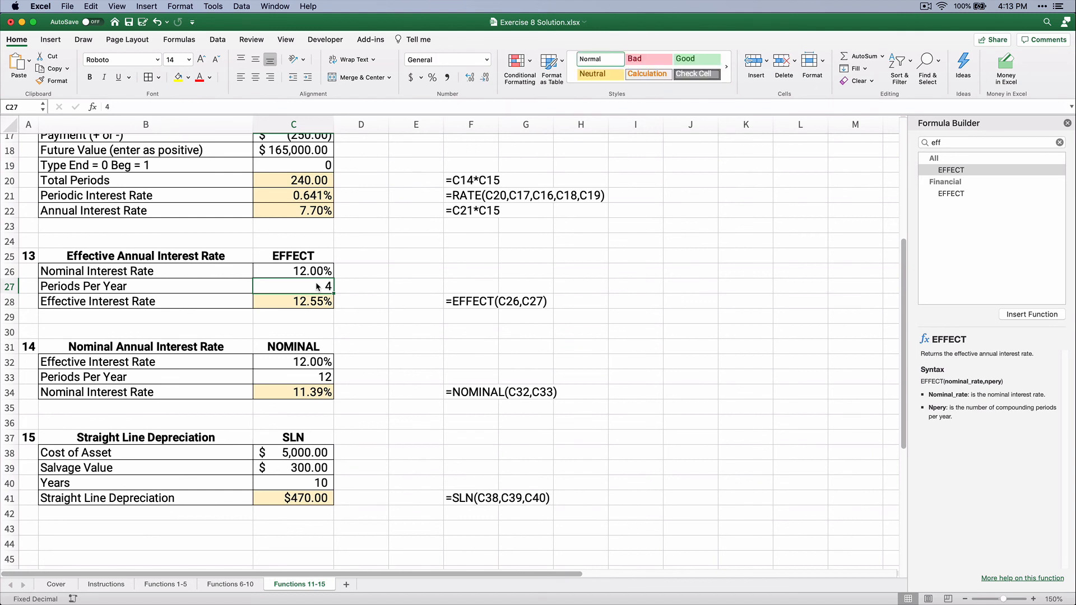
{"action": "type", "text": "12"}
{"action": "key", "text": "Return"}
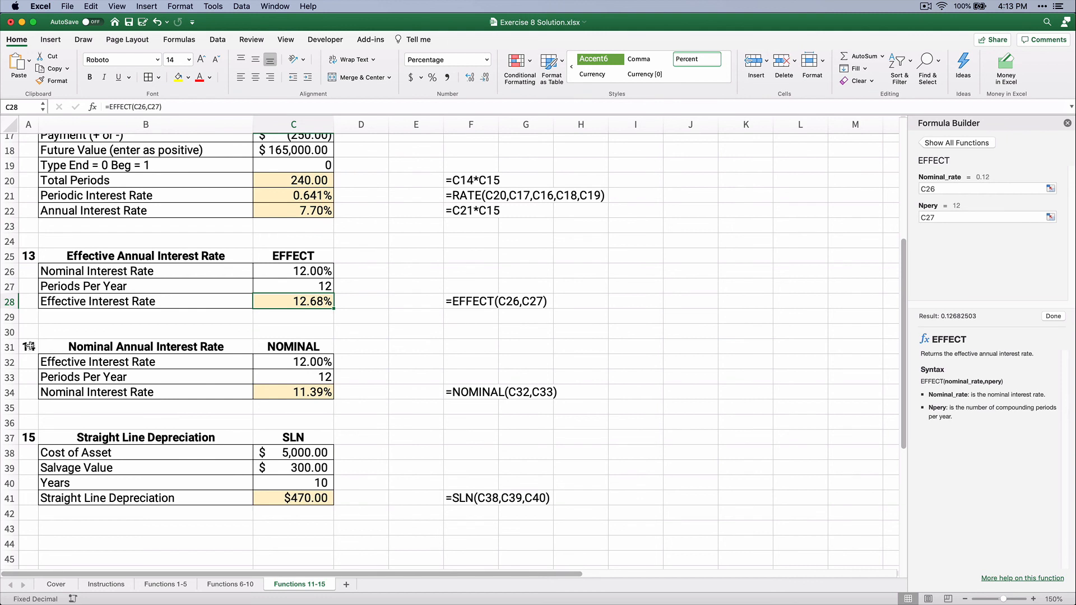
Clear the Nominal Interest Rate in C34 and insert the NOMINAL function there.
{"action": "left_click", "coordinate": [72, 350]}
{"action": "left_click_drag", "start_coordinate": [58, 365], "coordinate": [277, 369]}
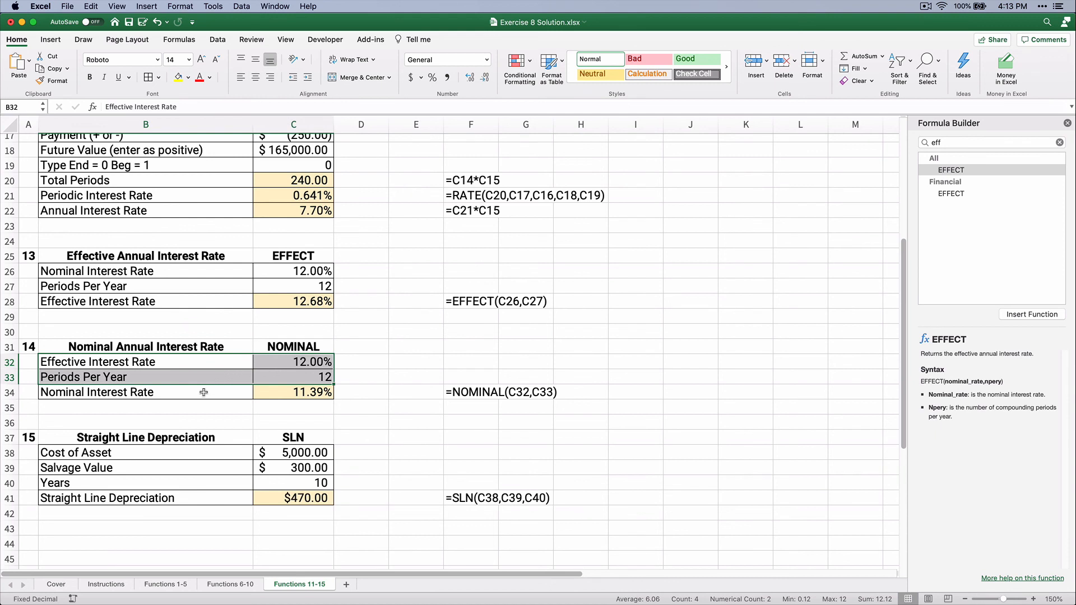
{"action": "left_click_drag", "start_coordinate": [137, 394], "coordinate": [302, 395]}
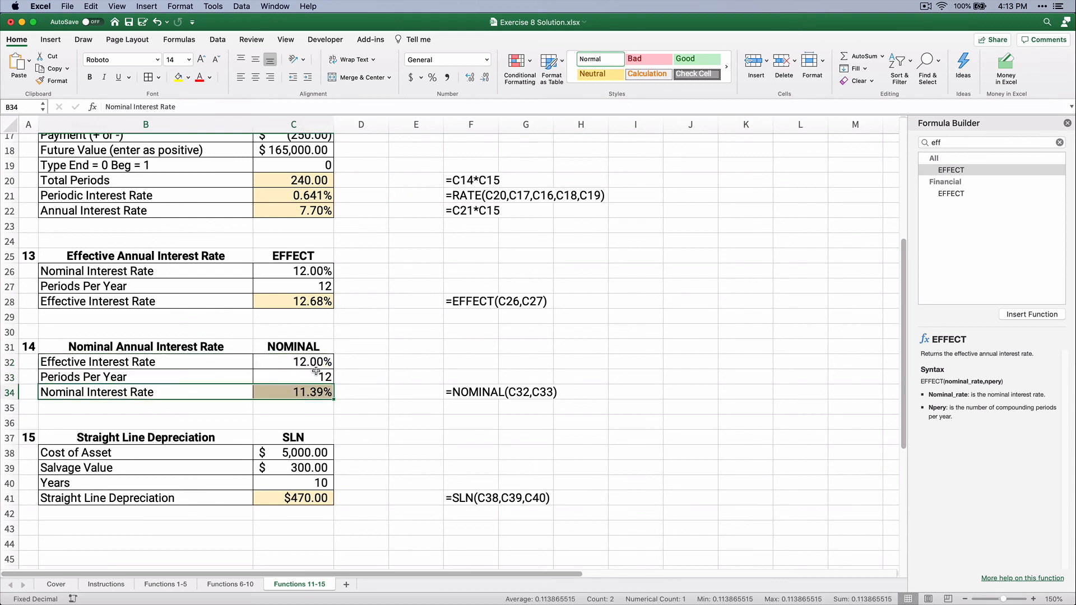
{"action": "left_click", "coordinate": [319, 361]}
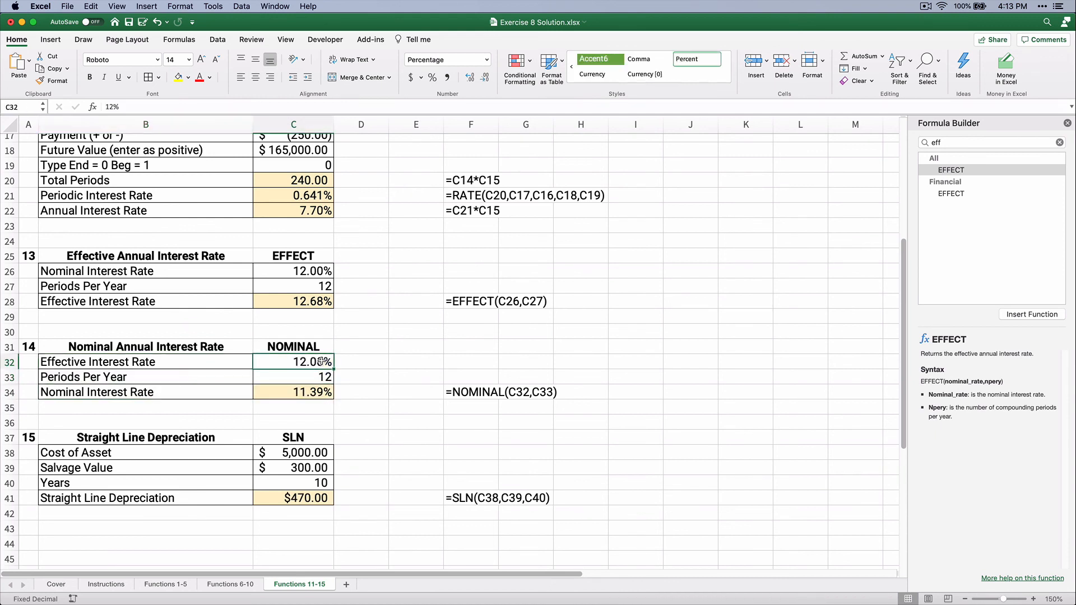
{"action": "left_click", "coordinate": [297, 377]}
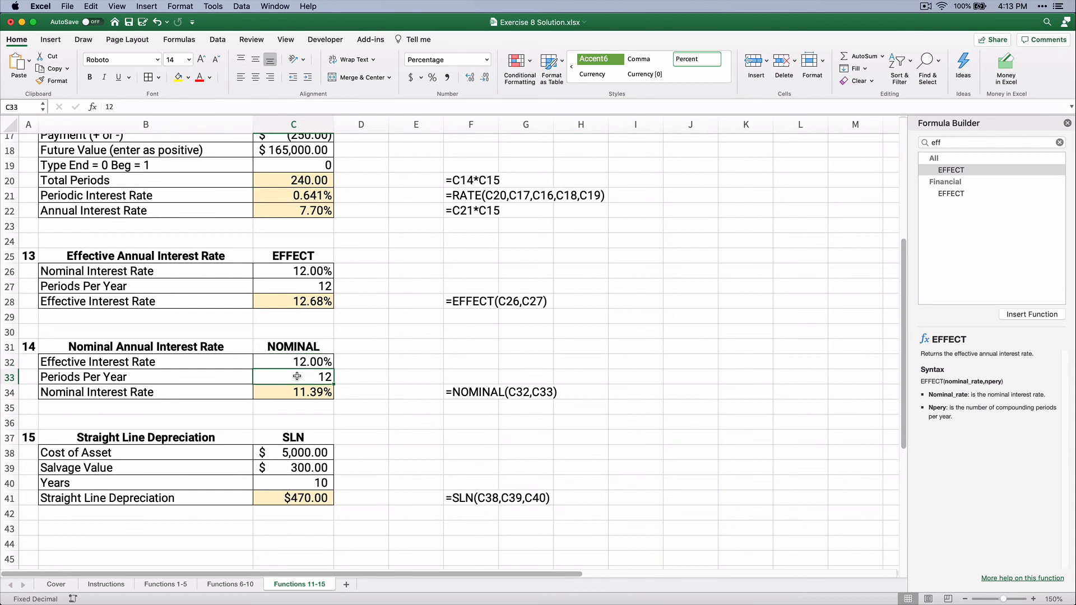
{"action": "left_click", "coordinate": [297, 392]}
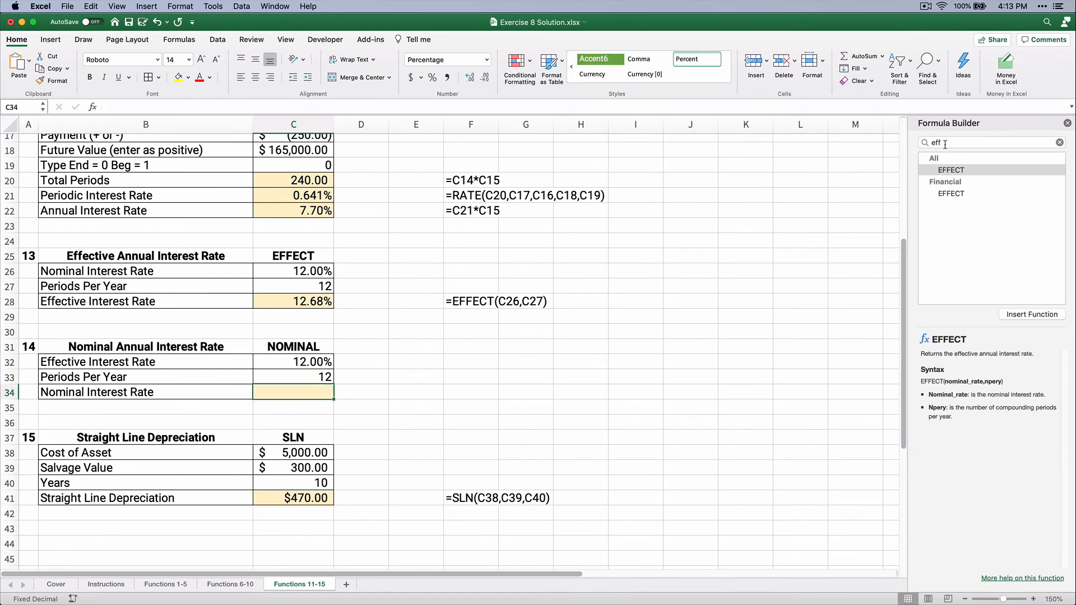
{"action": "left_click", "coordinate": [946, 144]}
{"action": "type", "text": "nom"}
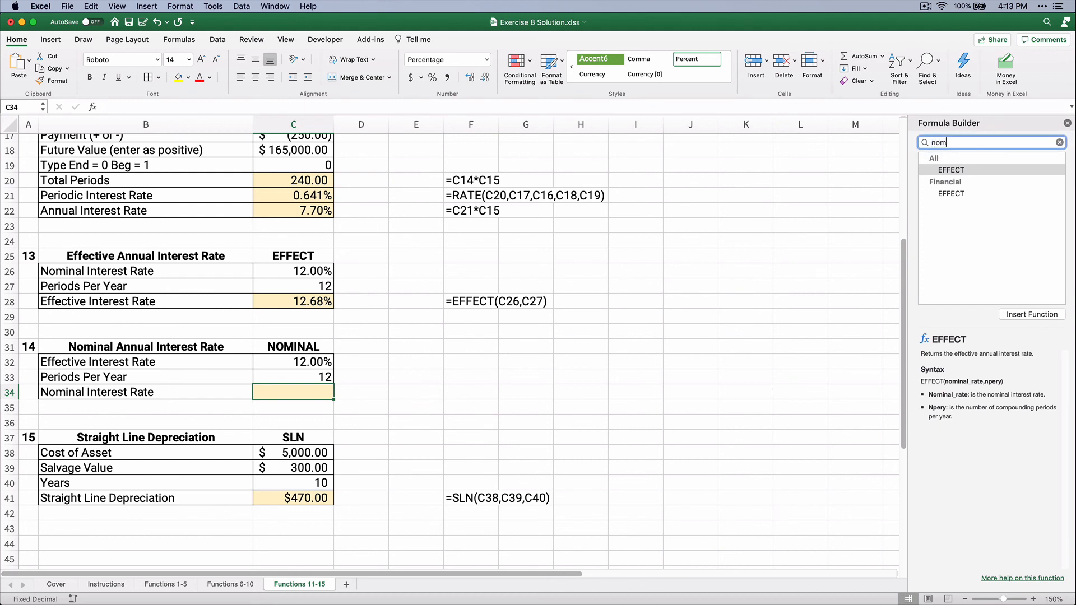
{"action": "double_click", "coordinate": [941, 170]}
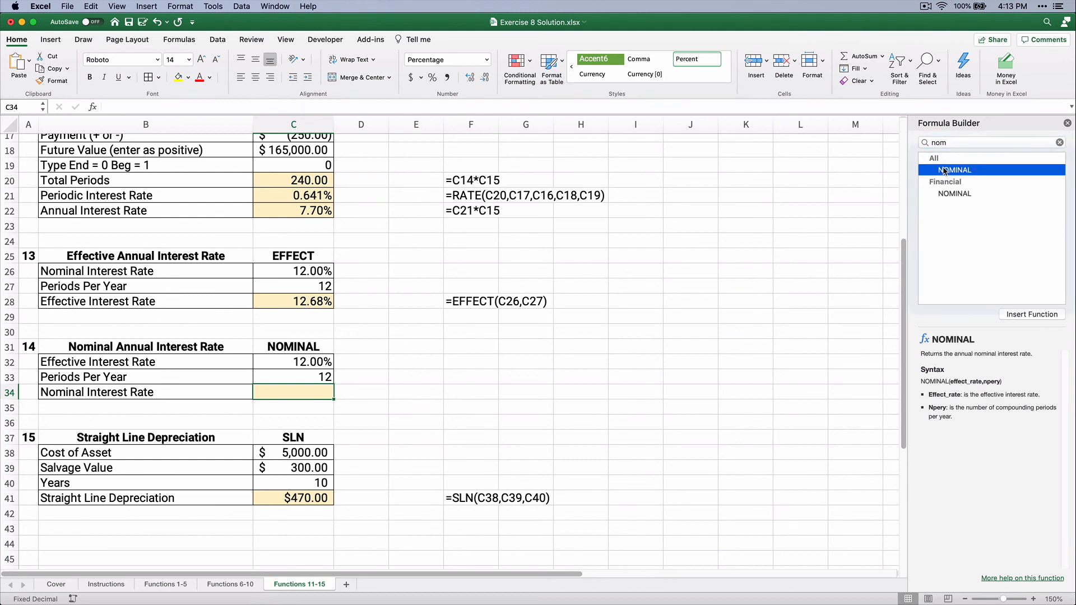
Complete the NOMINAL function in C34 with C32 as effective rate and C33 as periods per year.
{"action": "left_click", "coordinate": [310, 365]}
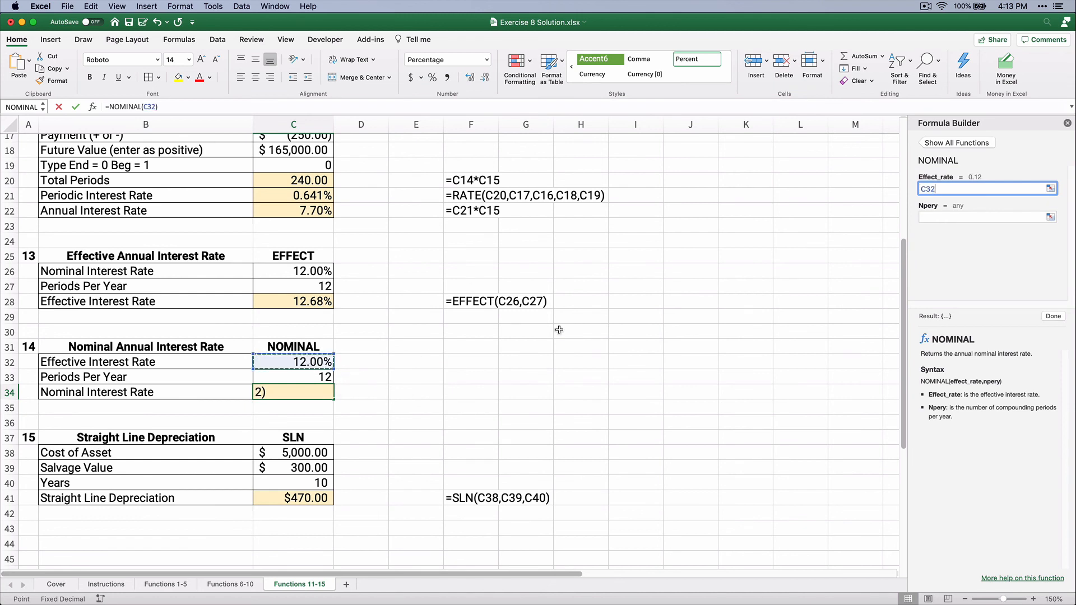
{"action": "left_click", "coordinate": [953, 217]}
{"action": "type", "text": "12"}
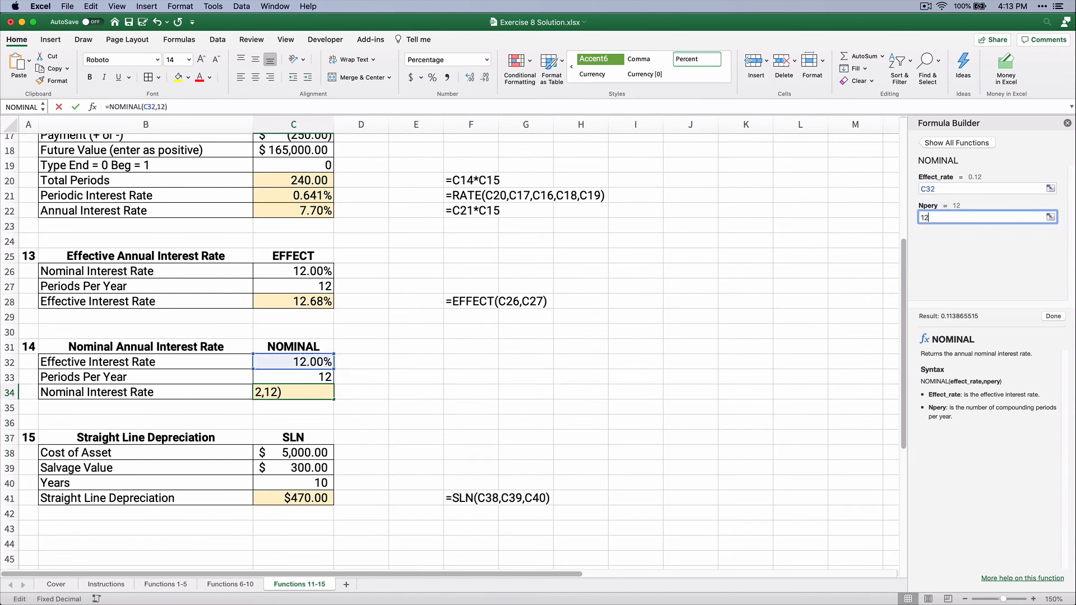
{"action": "key", "text": "BackSpace"}
{"action": "key", "text": "BackSpace"}
{"action": "left_click", "coordinate": [324, 375]}
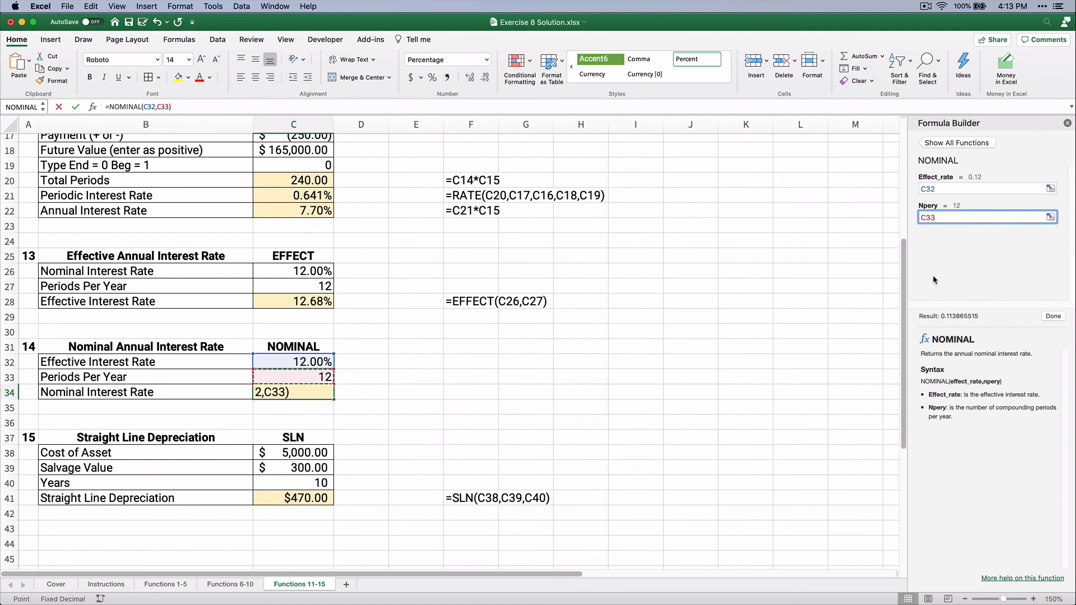
{"action": "left_click", "coordinate": [1052, 316]}
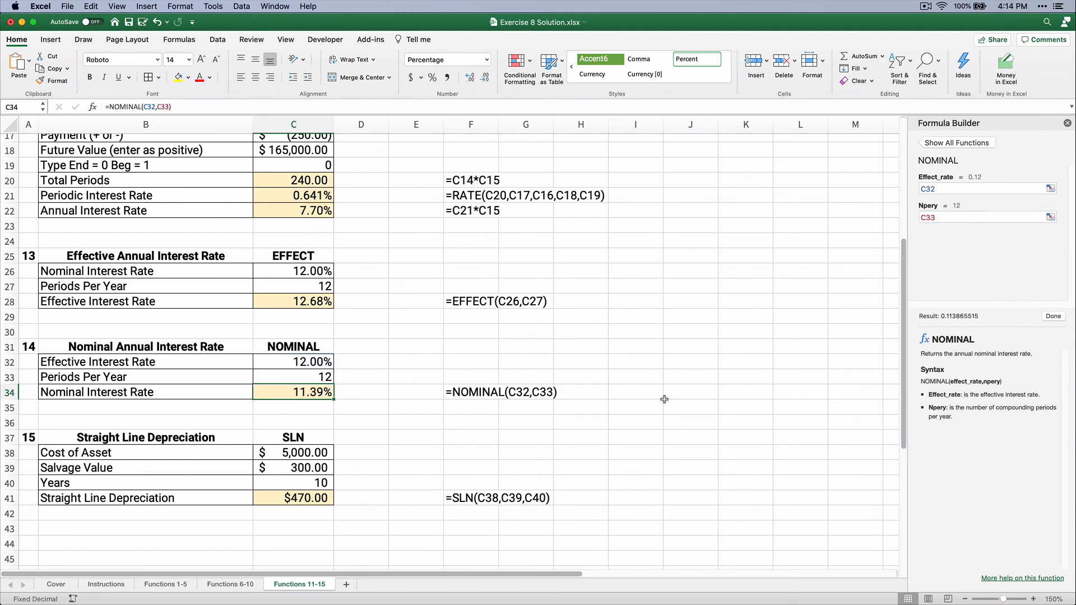
Test the NOMINAL formula with an Effective Interest Rate of 12.68% in C32, and undo the change.
{"action": "left_click", "coordinate": [274, 410]}
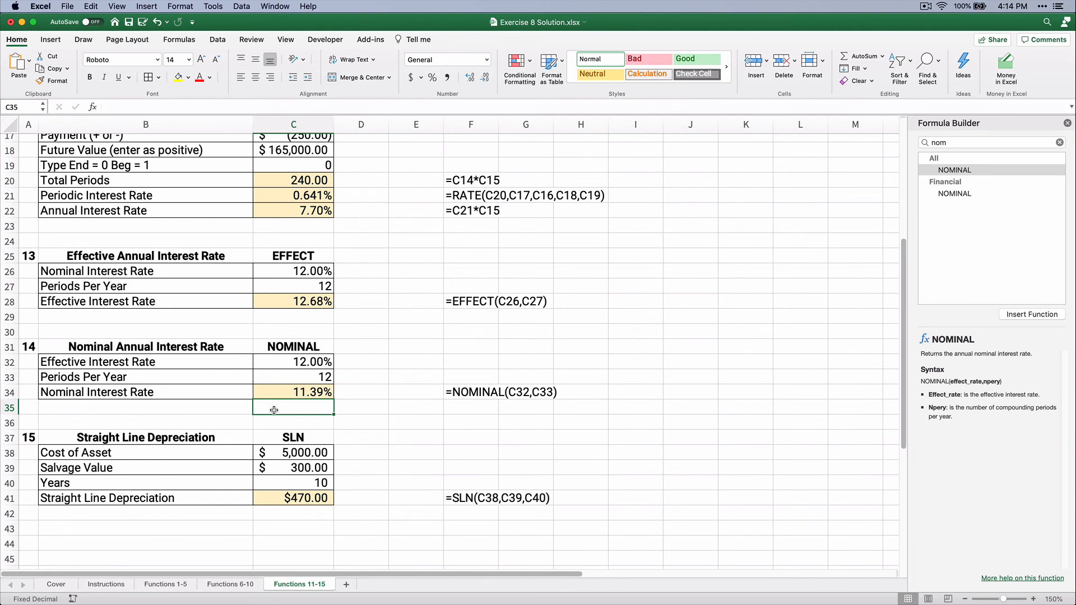
{"action": "left_click", "coordinate": [297, 362]}
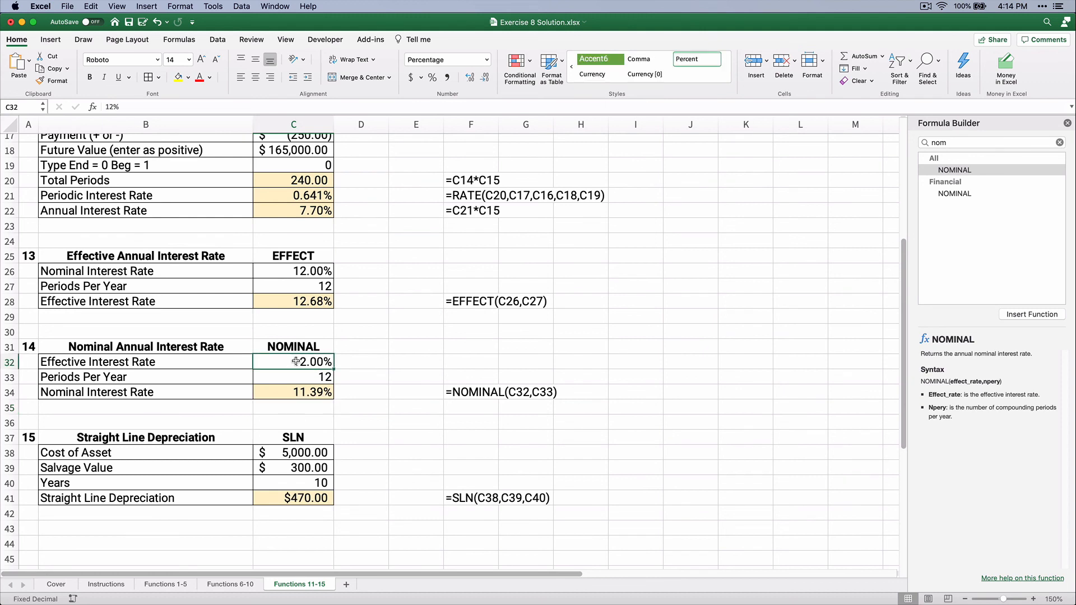
{"action": "type", "text": "12.68"}
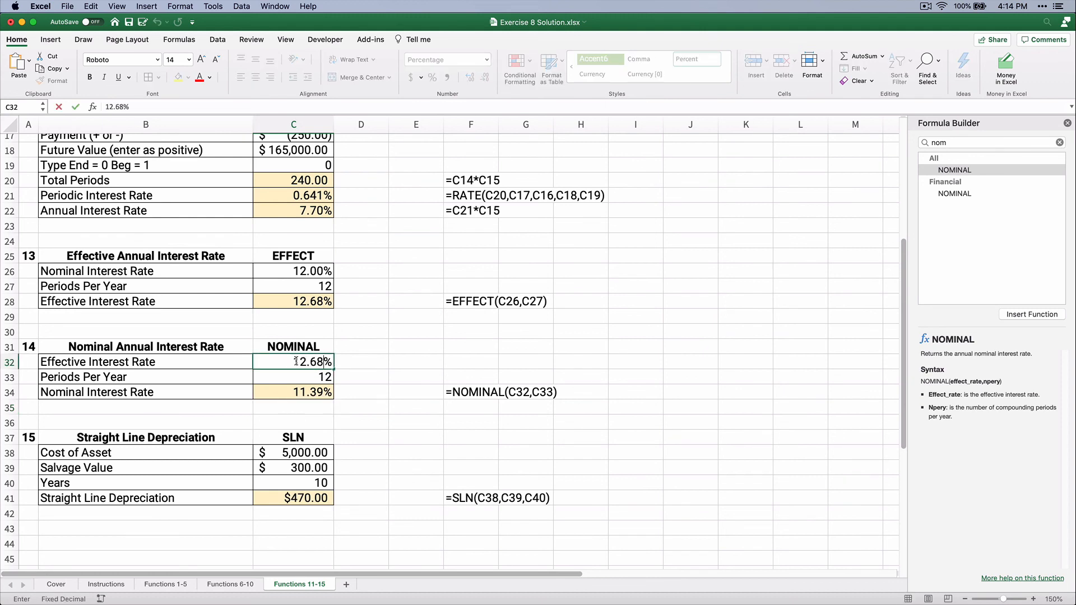
{"action": "key", "text": "Return"}
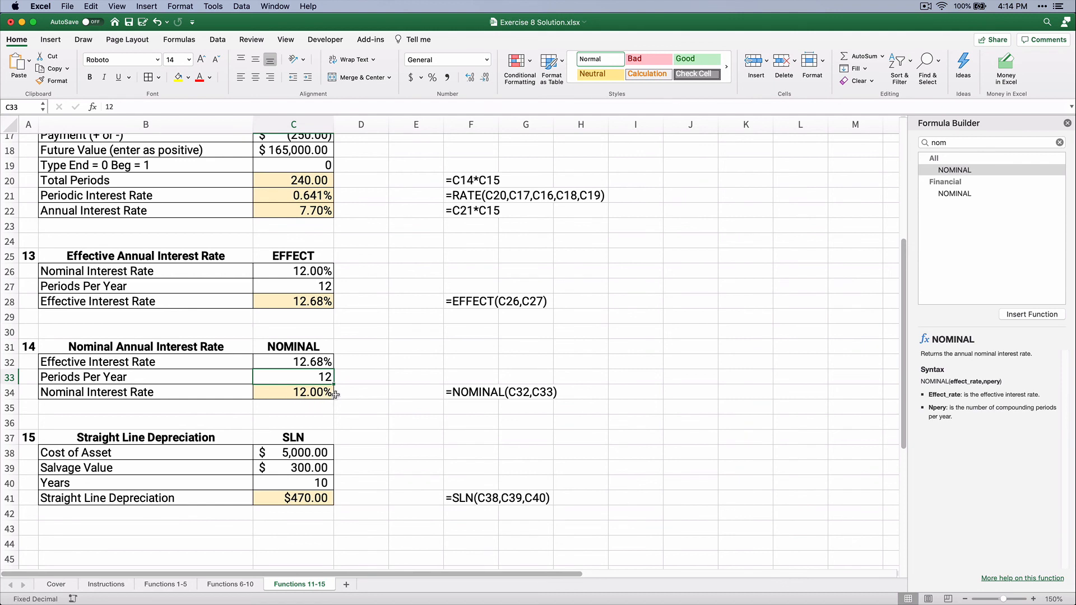
{"action": "key", "text": "super+z"}
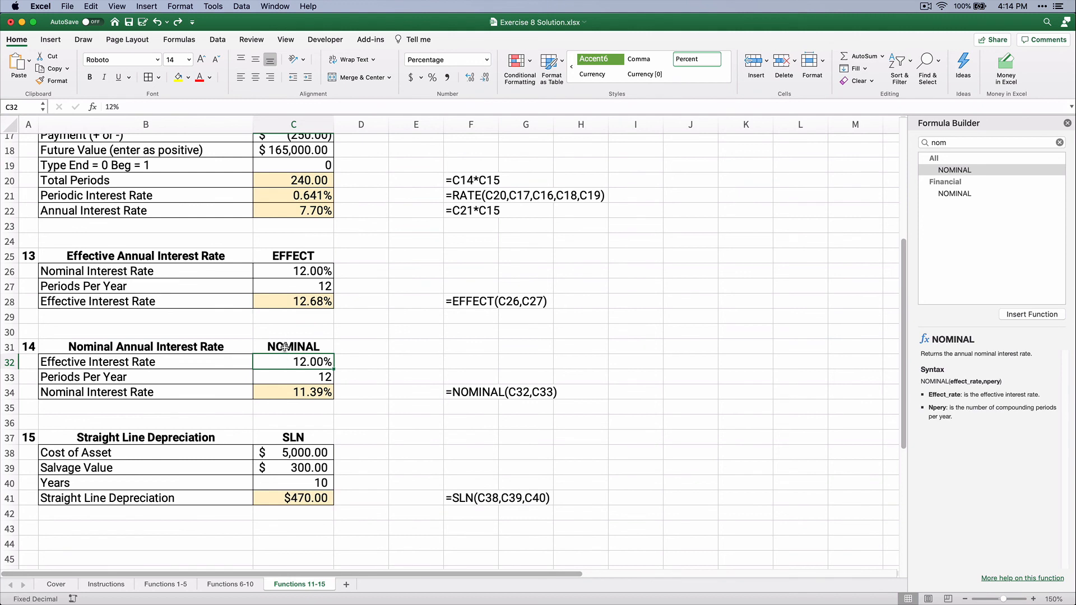
Set the Cost of Asset in C38 to 500000 and the Salvage Value in C39 to 25000.
{"action": "scroll", "coordinate": [223, 394], "scroll_direction": "down", "scroll_amount": 1}
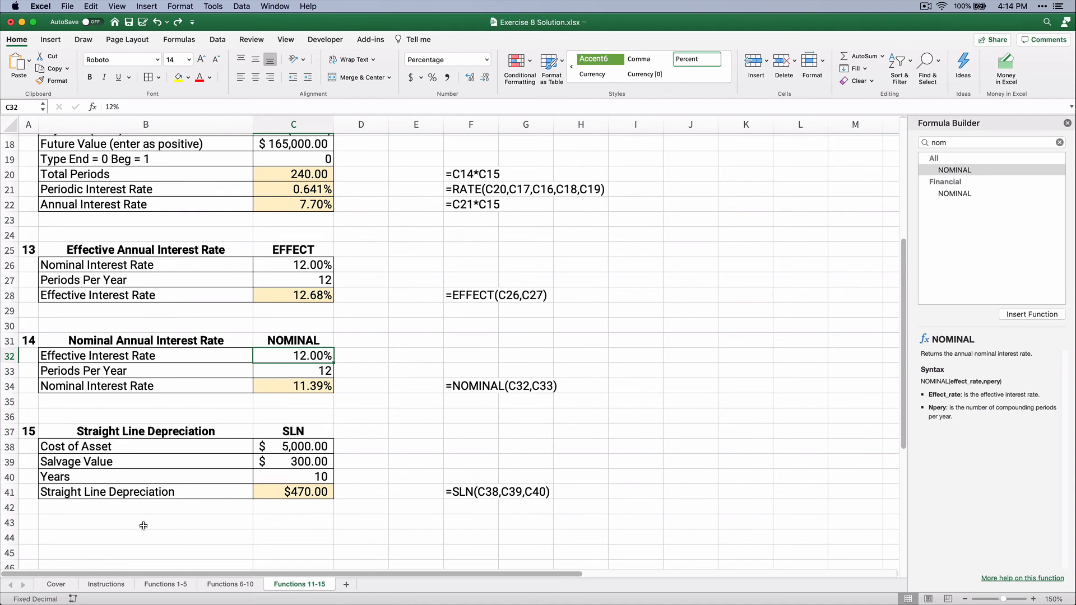
{"action": "left_click", "coordinate": [300, 447]}
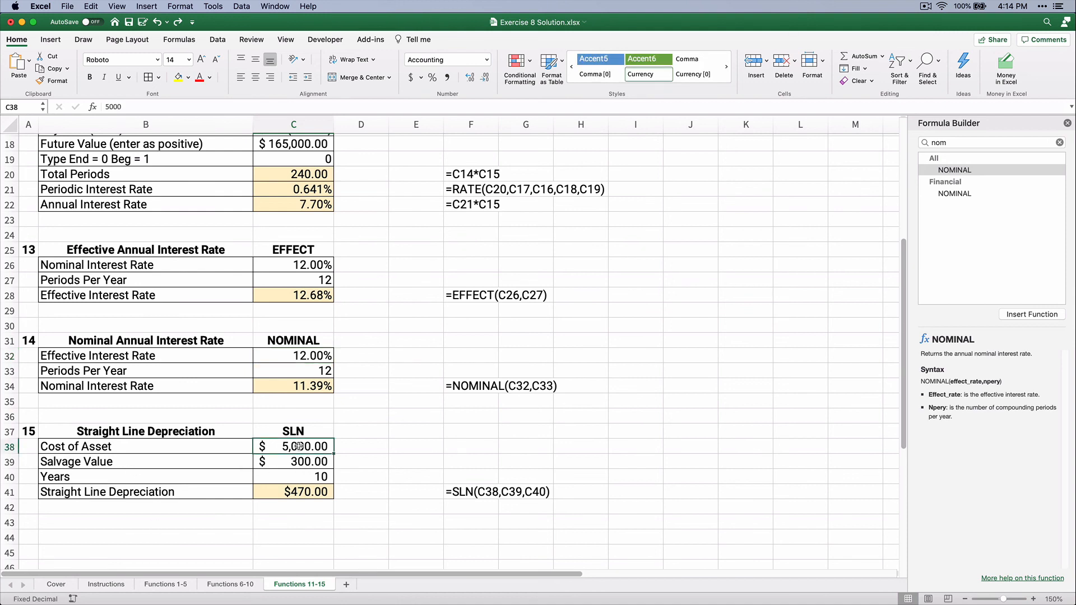
{"action": "type", "text": "500000"}
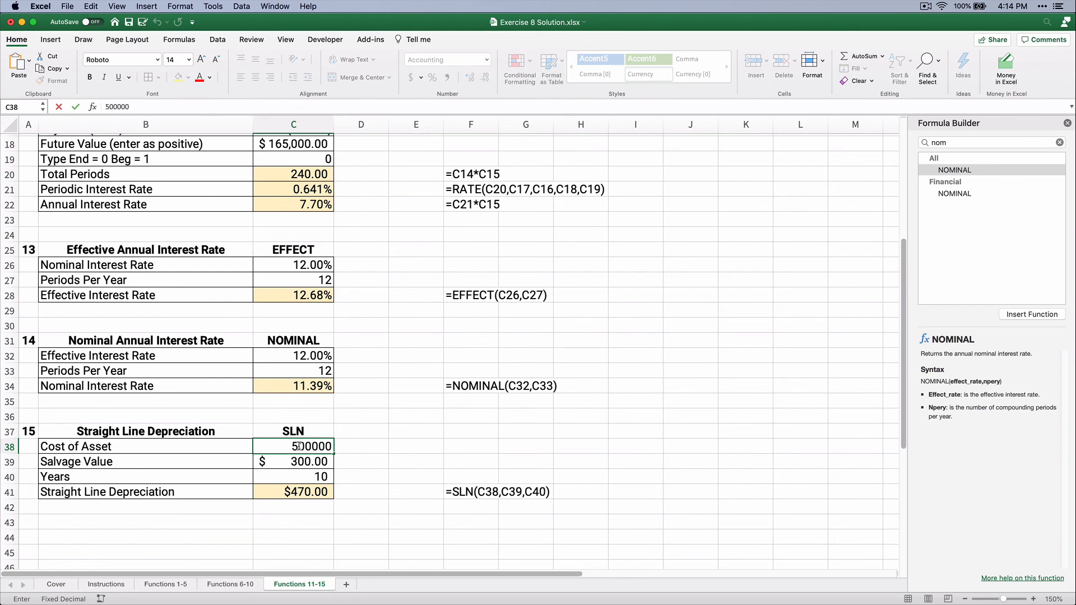
{"action": "key", "text": "Return"}
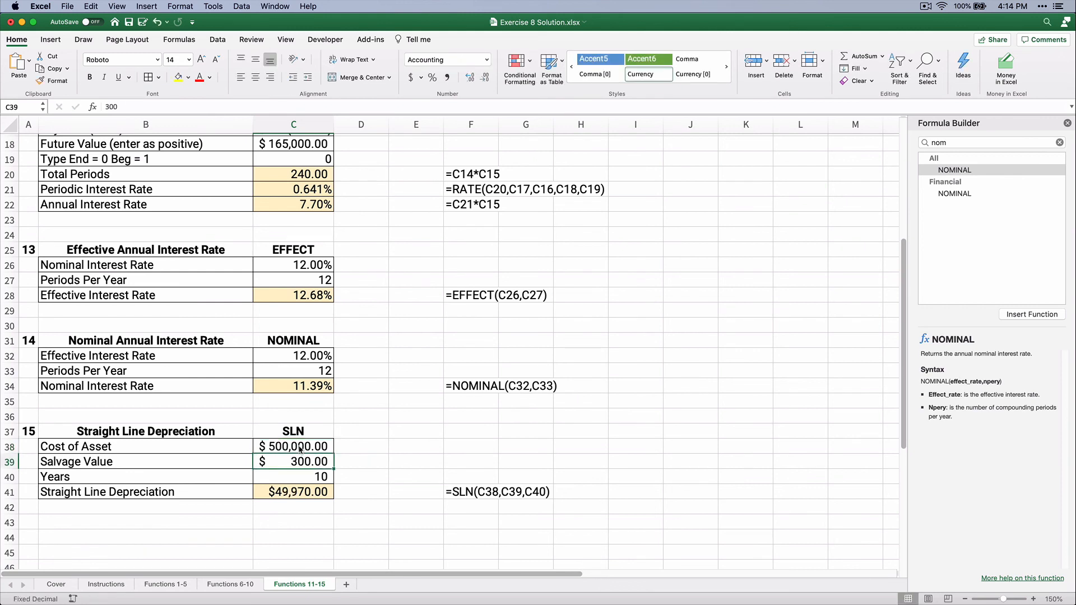
{"action": "type", "text": "250000"}
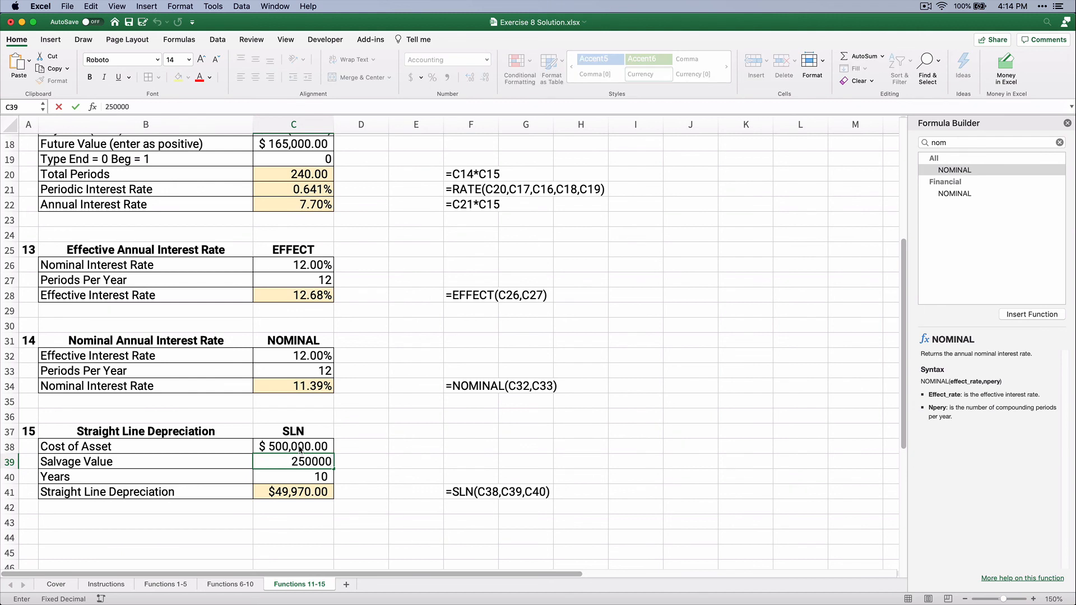
{"action": "key", "text": "BackSpace"}
{"action": "key", "text": "Return"}
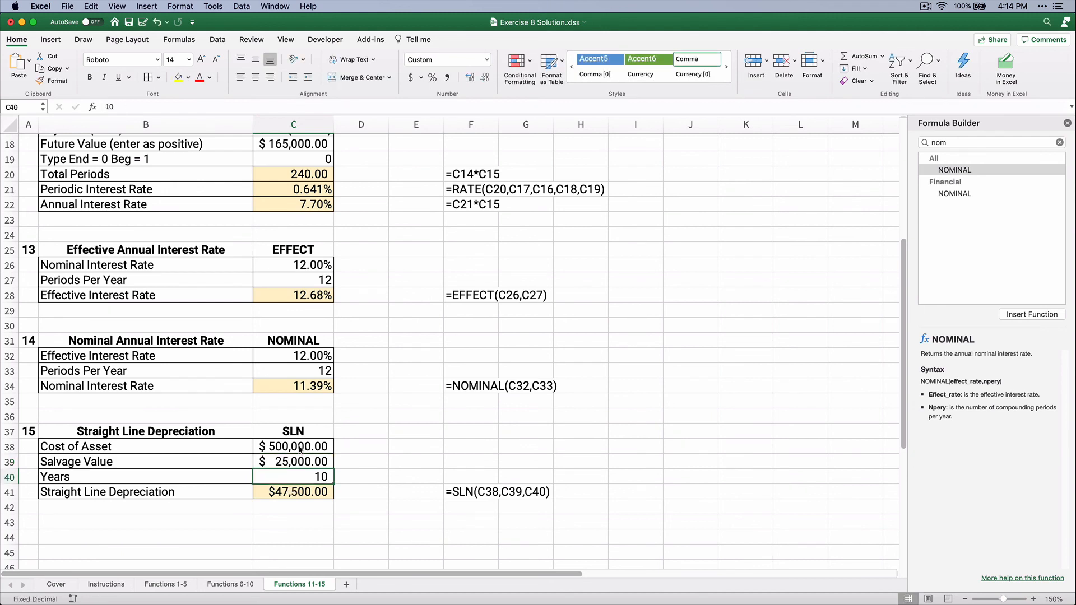
Clear the Straight Line Depreciation result in C41 and insert the SLN function there.
{"action": "key", "text": "Return"}
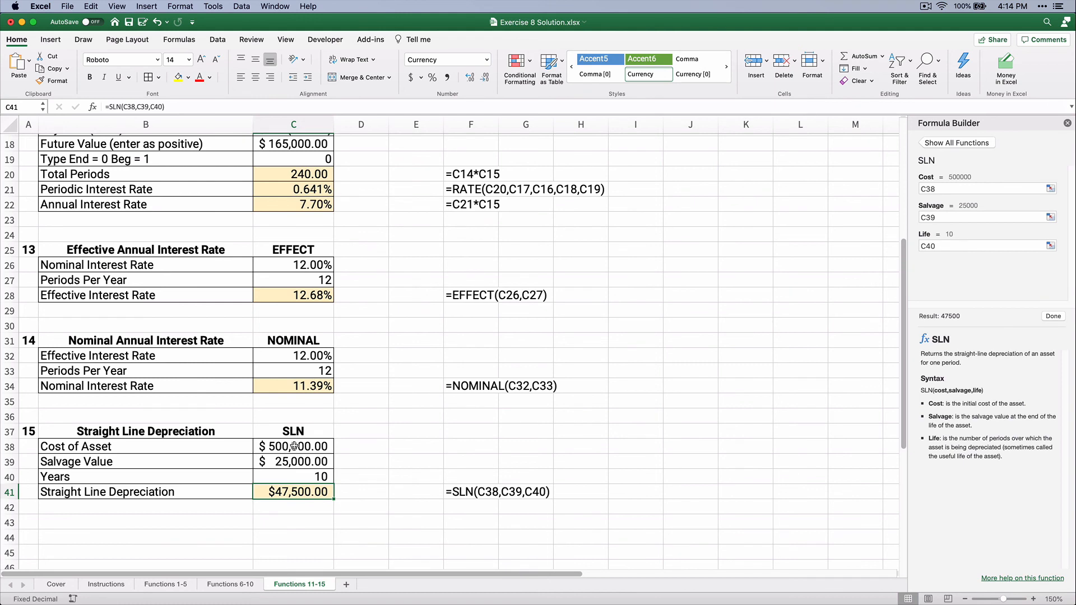
{"action": "key", "text": "super+z"}
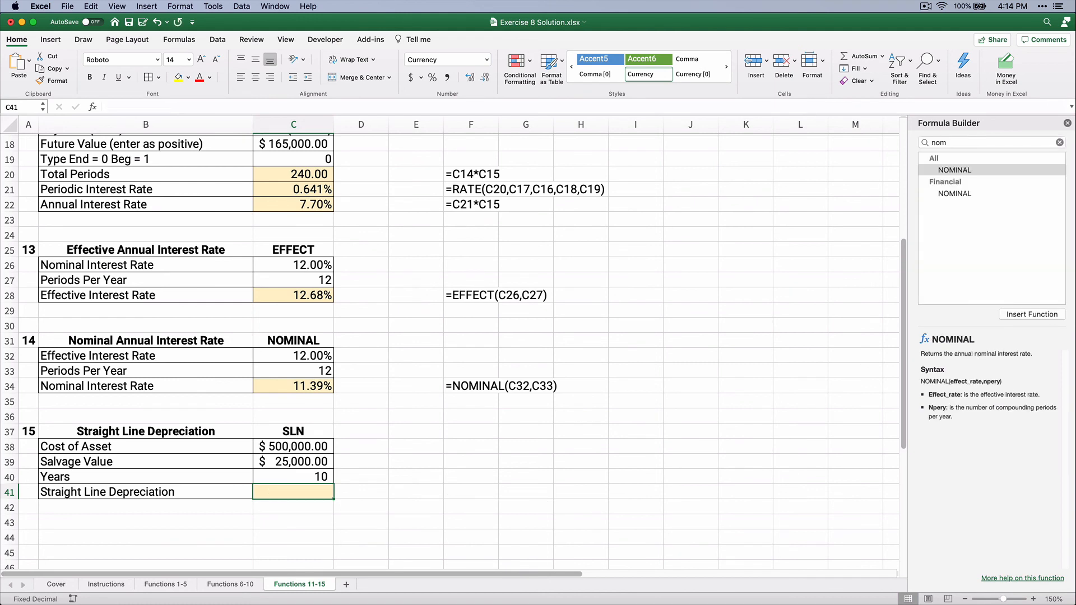
{"action": "left_click", "coordinate": [951, 147]}
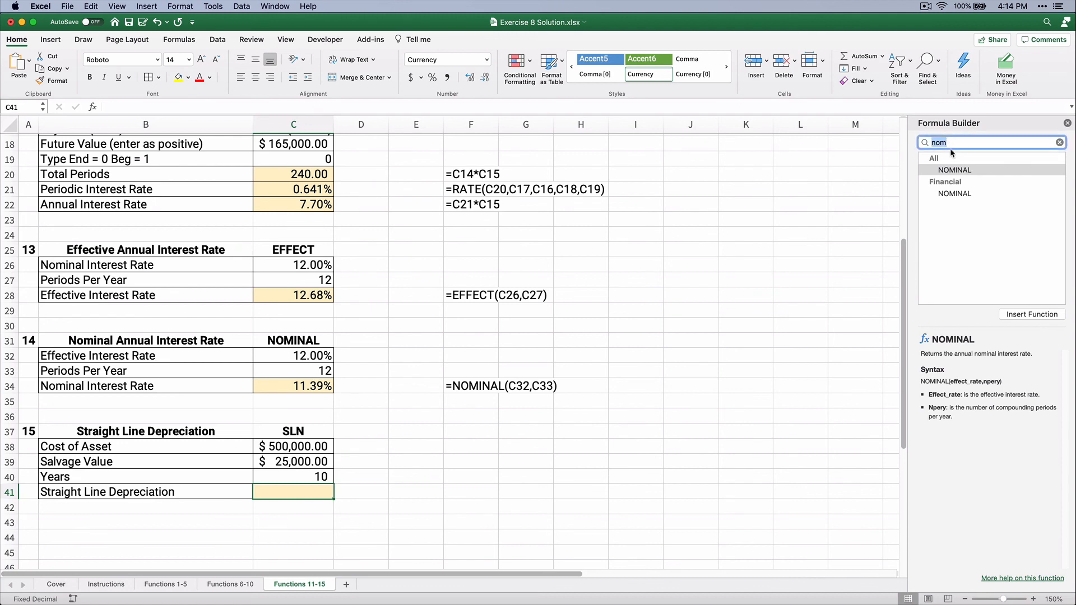
{"action": "type", "text": "sln"}
{"action": "double_click", "coordinate": [946, 171]}
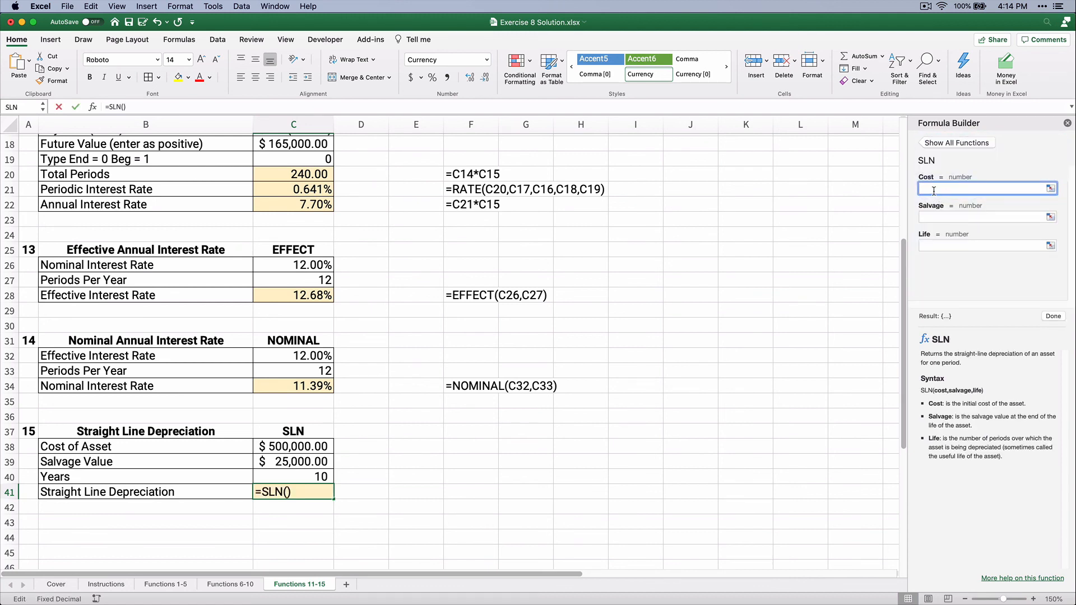
Complete the SLN function in C41 with C38 as cost, C39 as salvage and C40 as life.
{"action": "left_click", "coordinate": [295, 443]}
{"action": "left_click", "coordinate": [947, 218]}
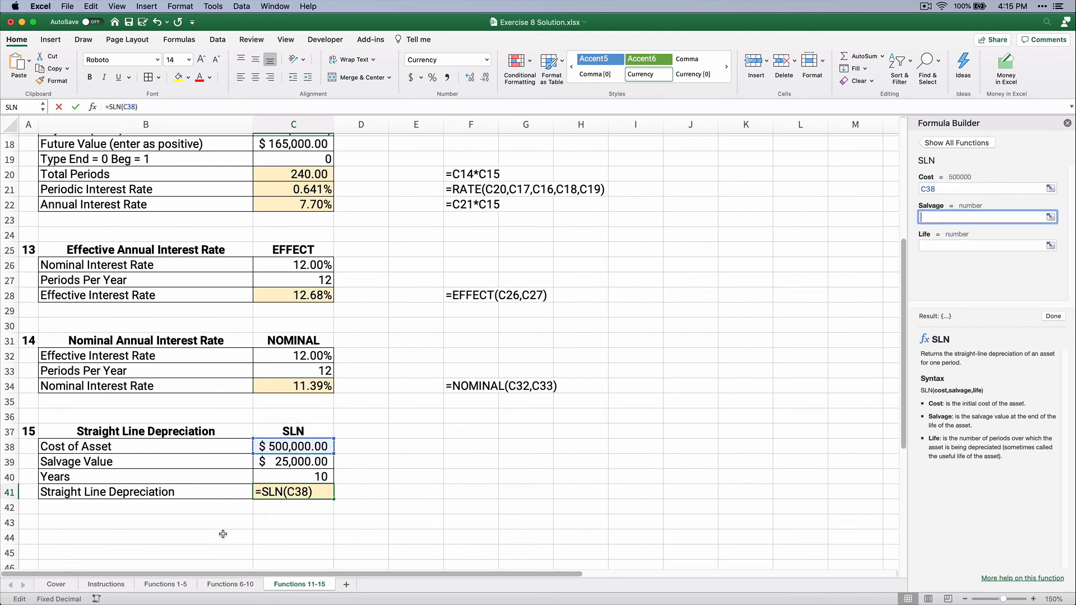
{"action": "left_click", "coordinate": [315, 462]}
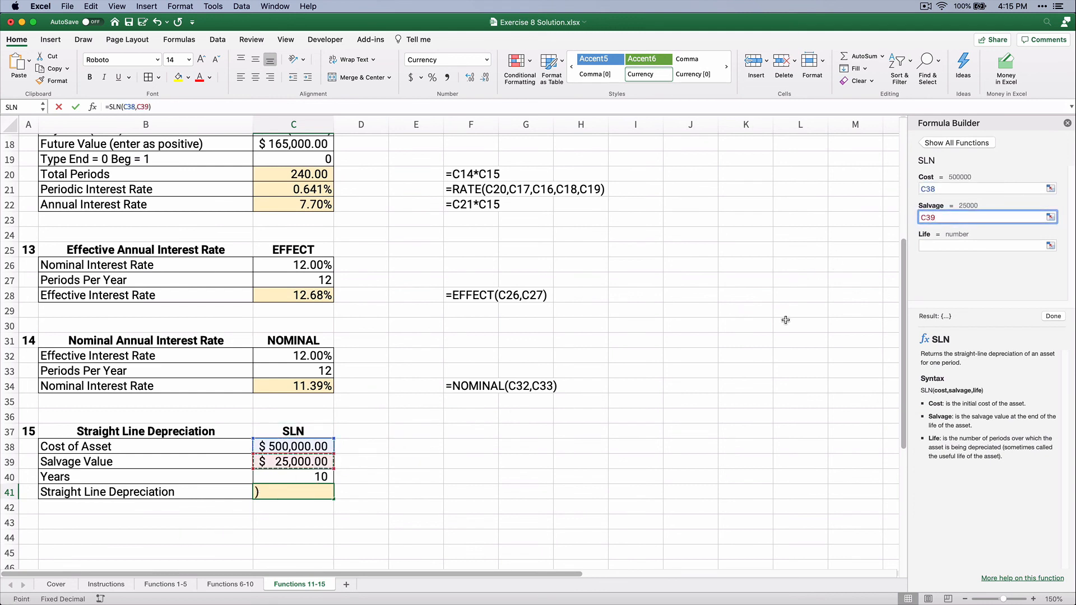
{"action": "left_click", "coordinate": [934, 243]}
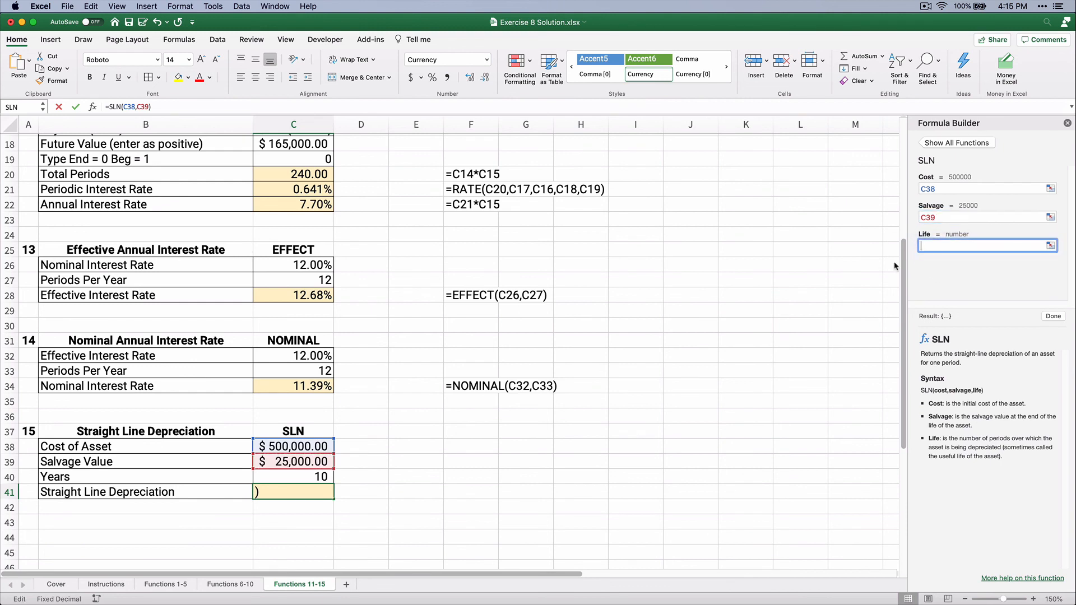
{"action": "left_click", "coordinate": [278, 477]}
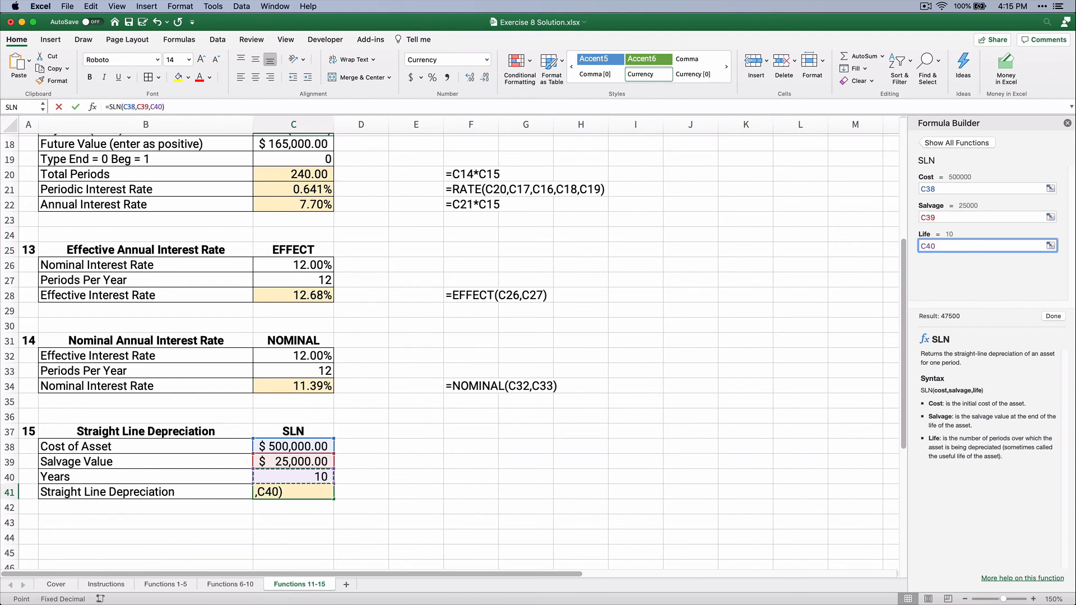
{"action": "left_click", "coordinate": [1053, 317]}
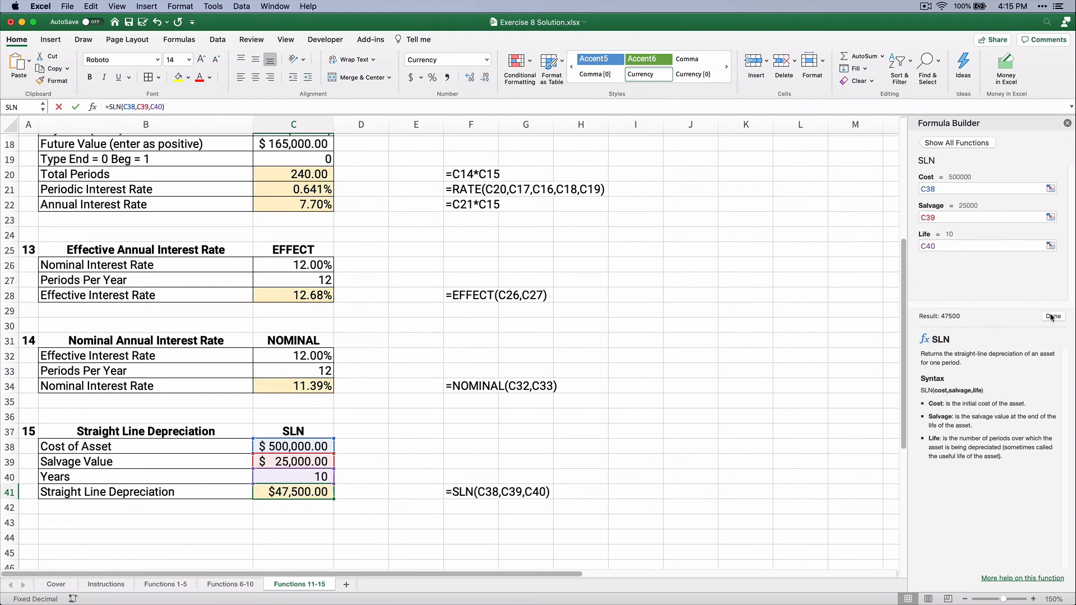
{"action": "left_click", "coordinate": [283, 517]}
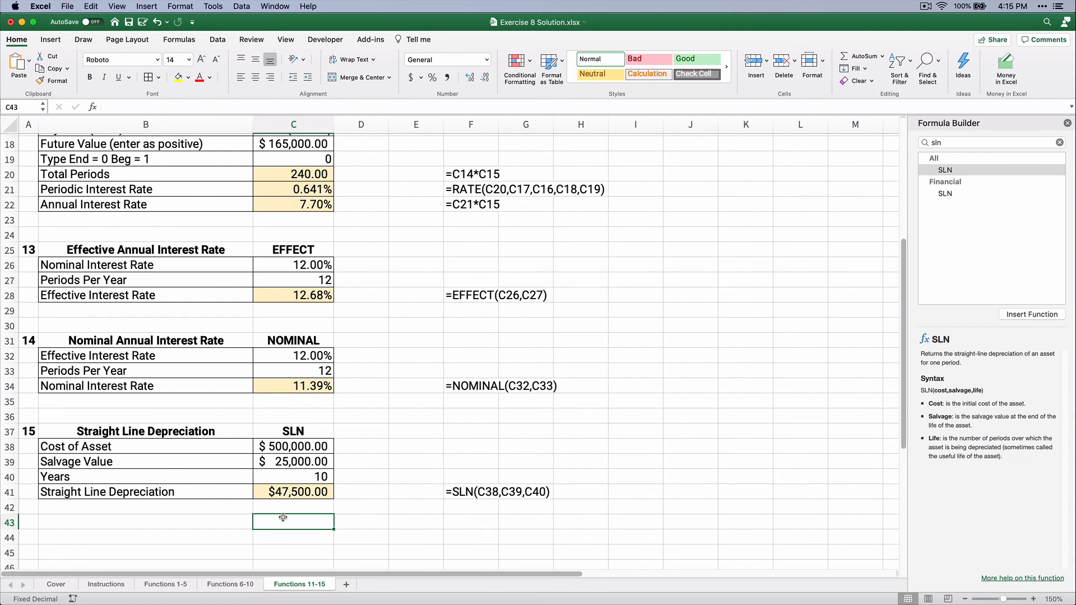
{"action": "left_click", "coordinate": [271, 449]}
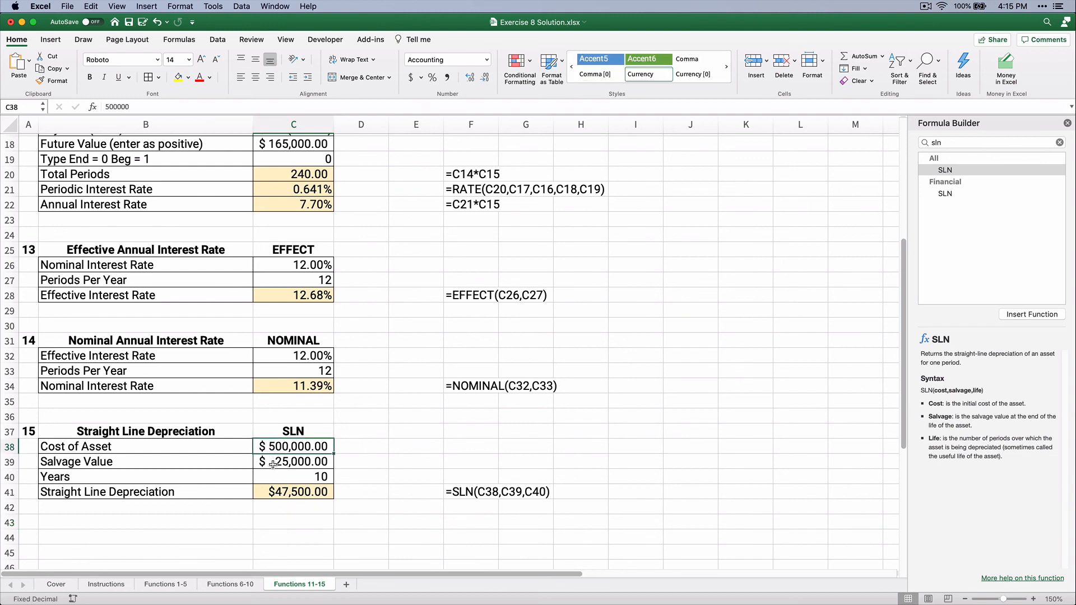
{"action": "left_click", "coordinate": [273, 464]}
{"action": "left_click", "coordinate": [293, 475]}
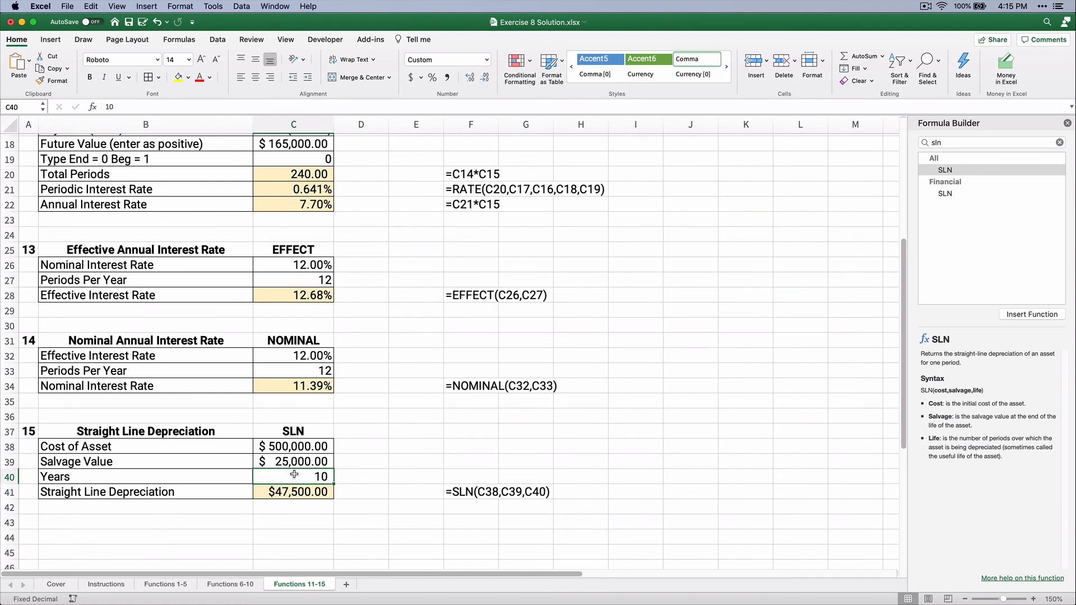